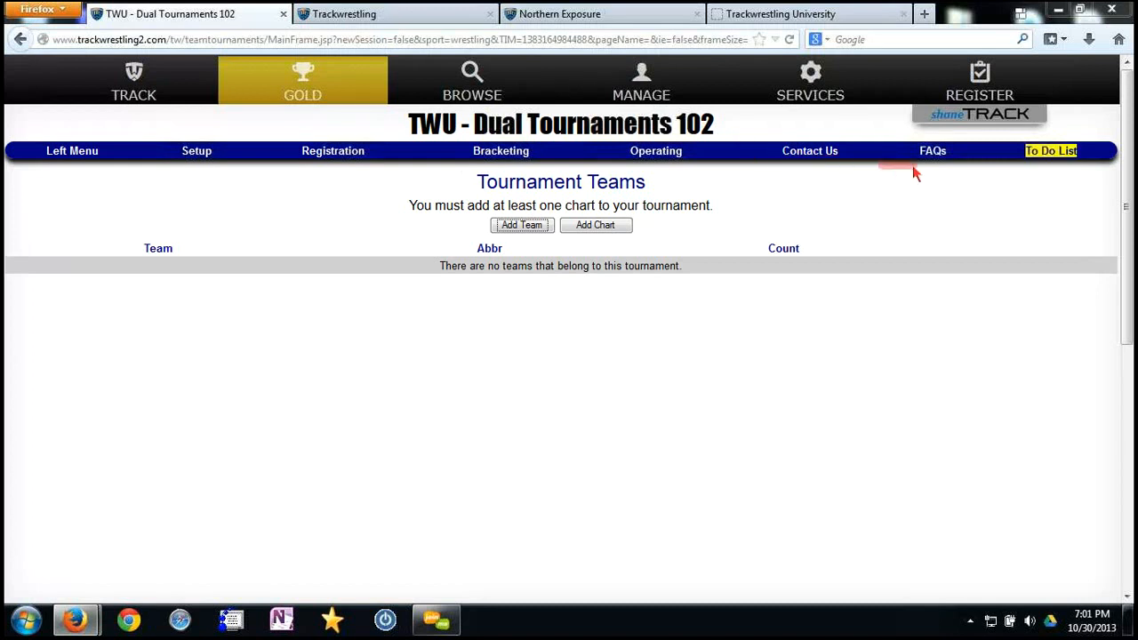
Look through the tournament's to-do list and review the options on the Tournament Settings page
left_click(1058, 156)
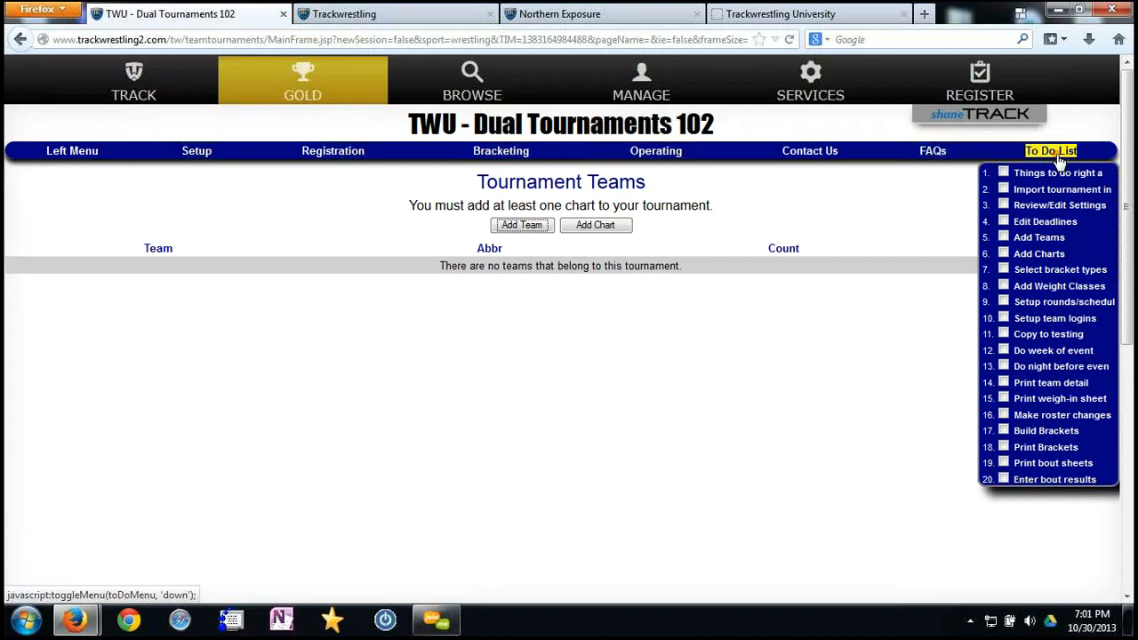
left_click(1057, 160)
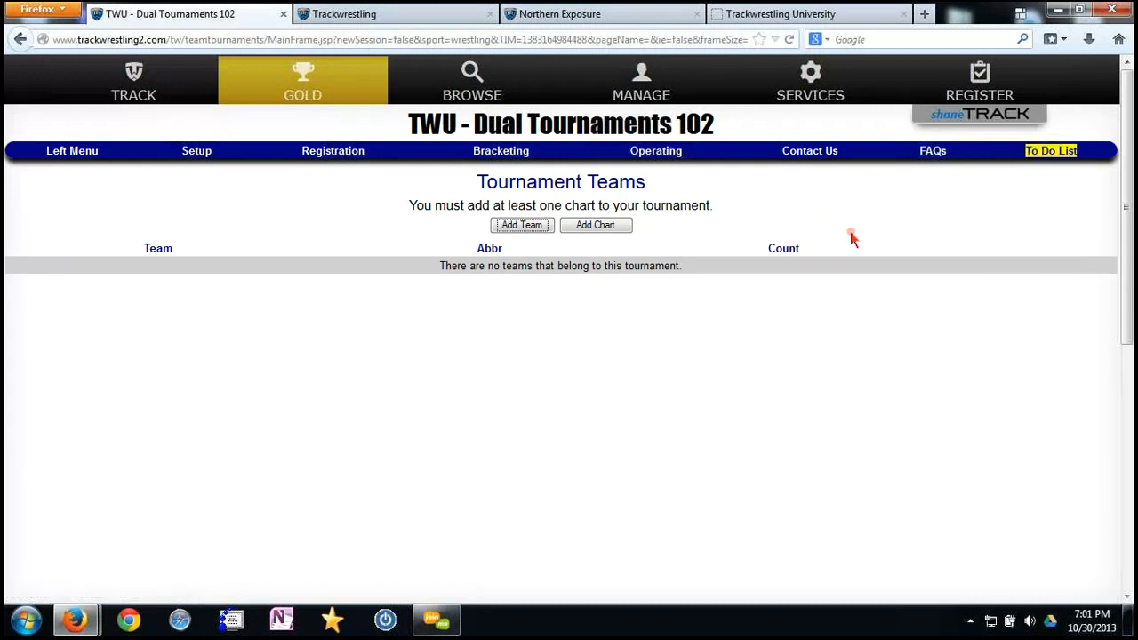
left_click(198, 161)
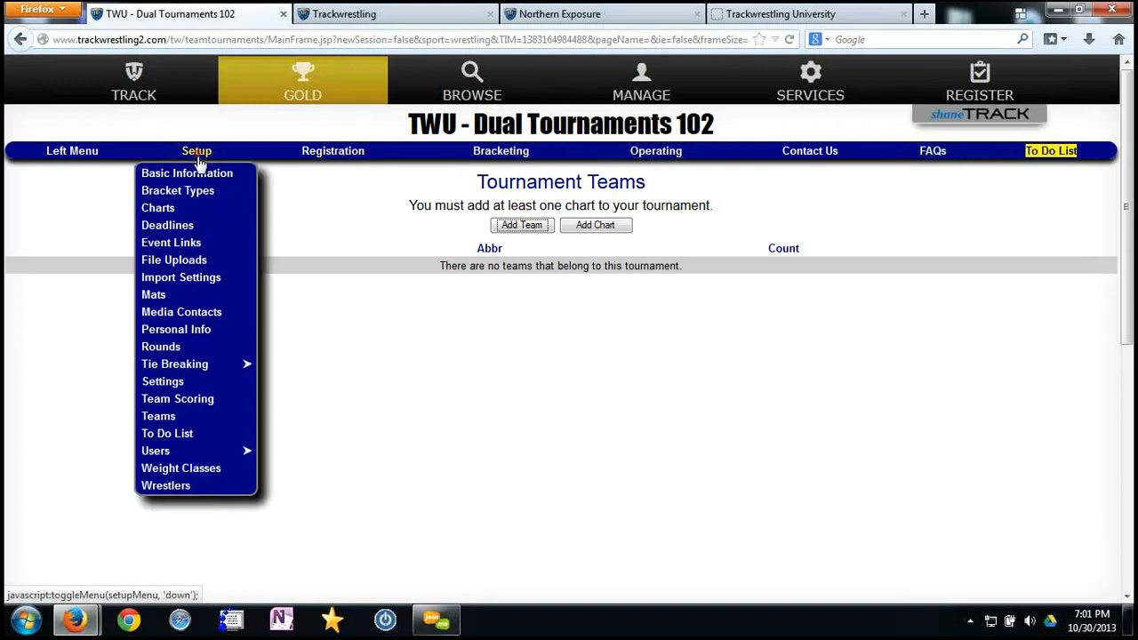
left_click(170, 382)
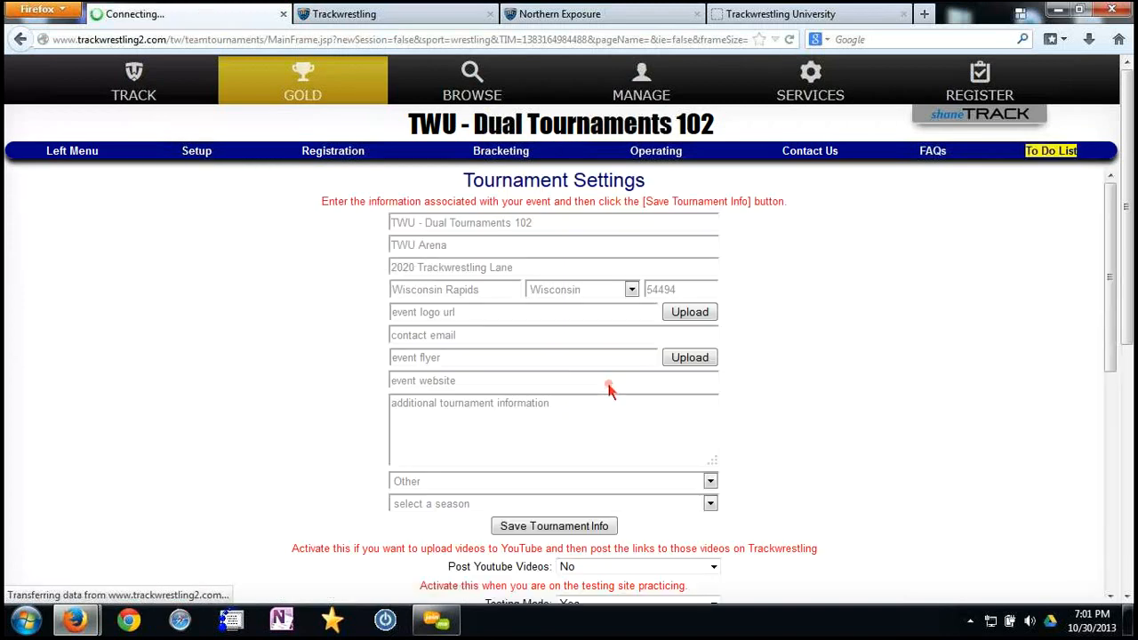
scroll(793, 387, "down", 8)
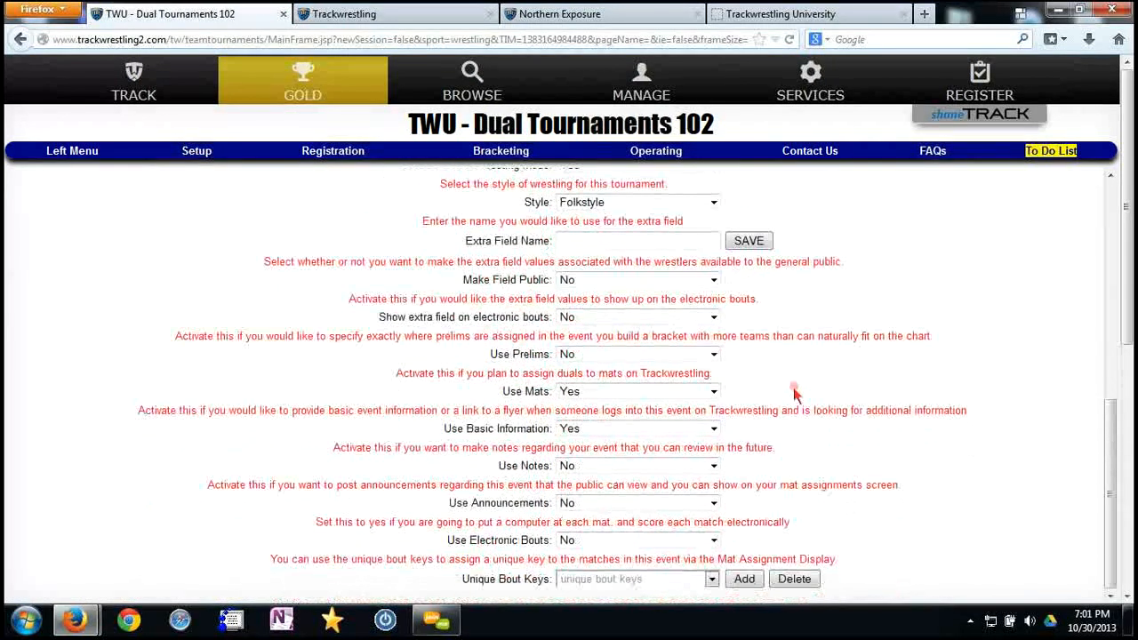
scroll(676, 391, "up", 2)
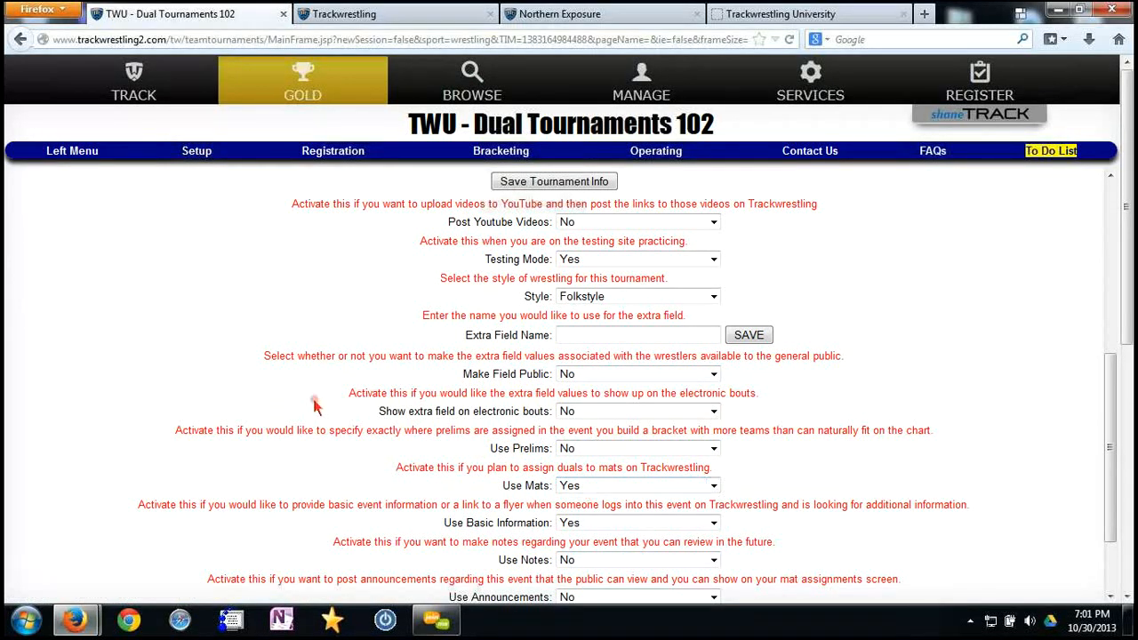
scroll(266, 338, "up", 4)
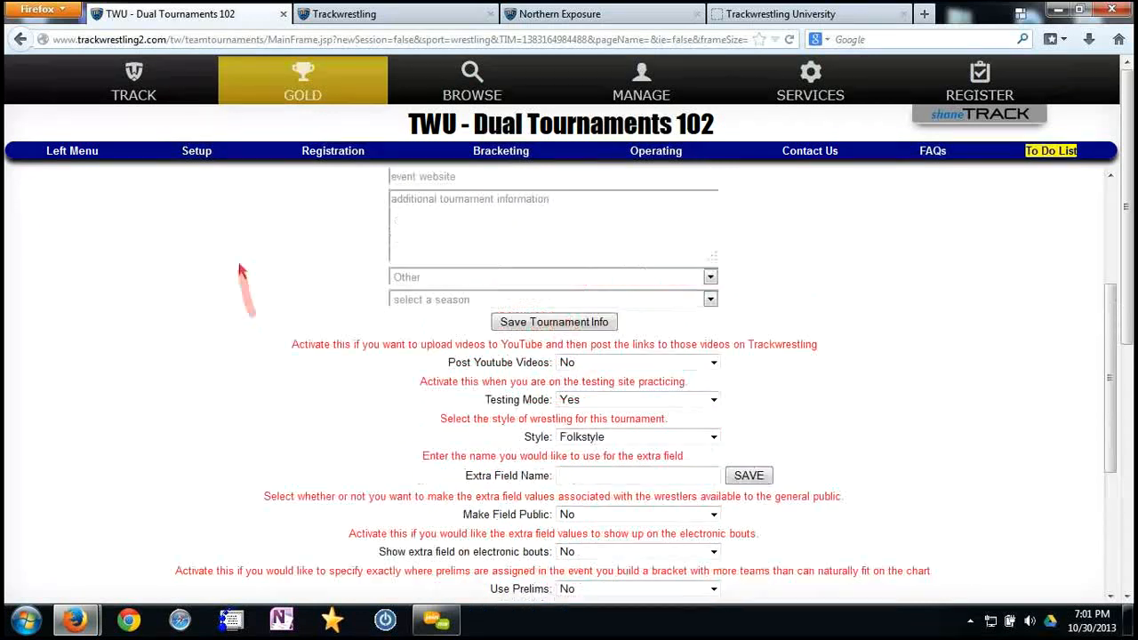
Review the Tournament Deadlines page and view the date calendar for locking out statisticians
left_click(193, 157)
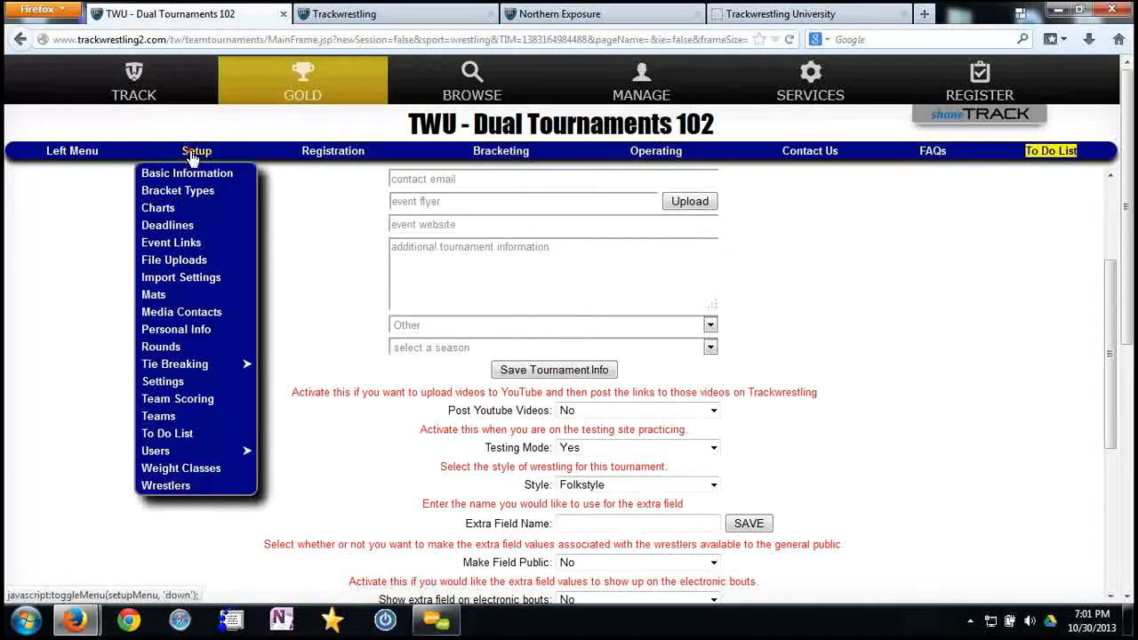
left_click(167, 226)
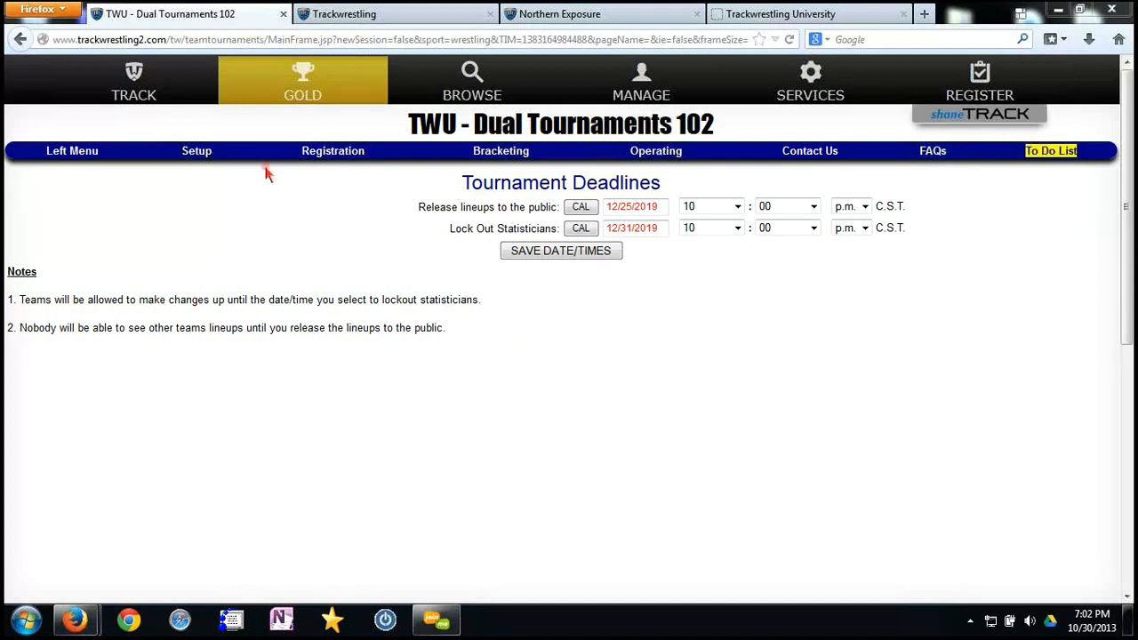
left_click(202, 157)
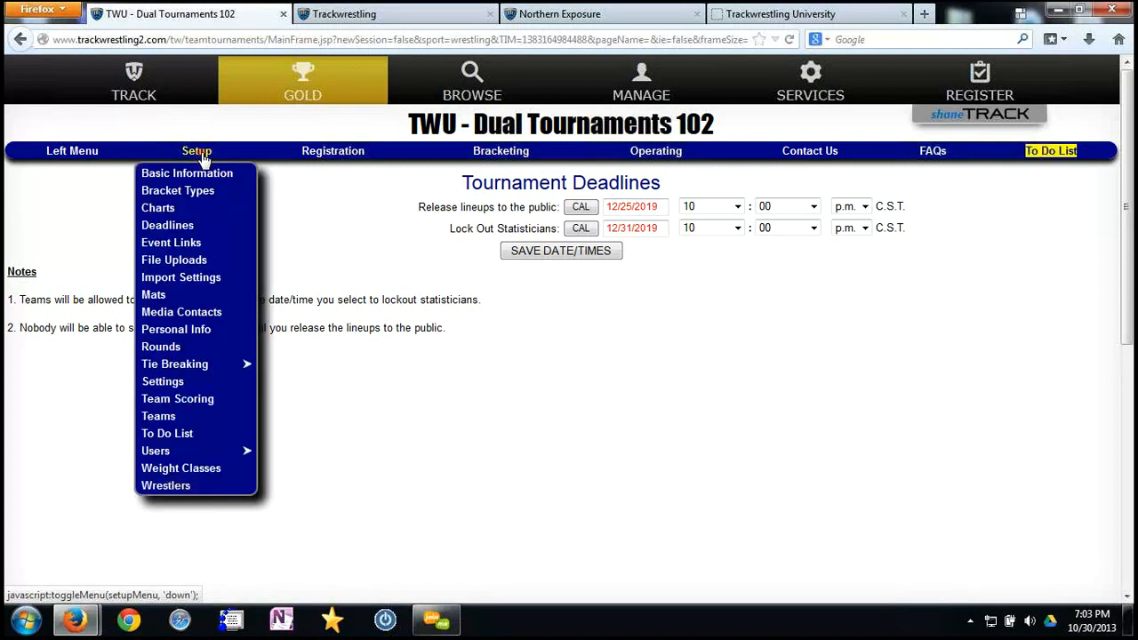
left_click(186, 225)
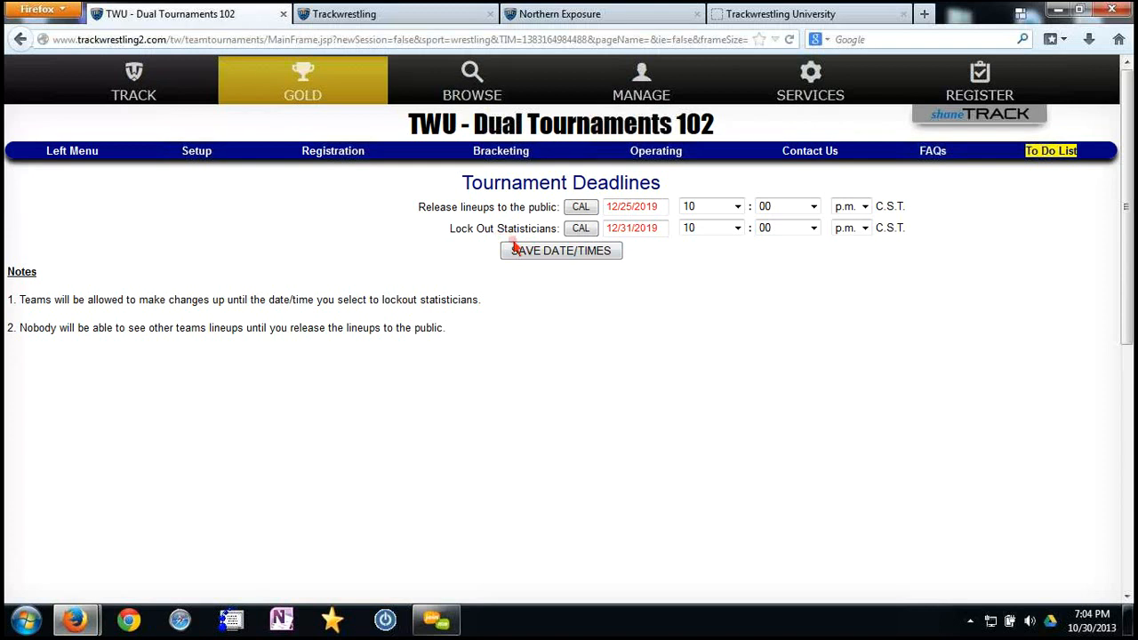
left_click(583, 230)
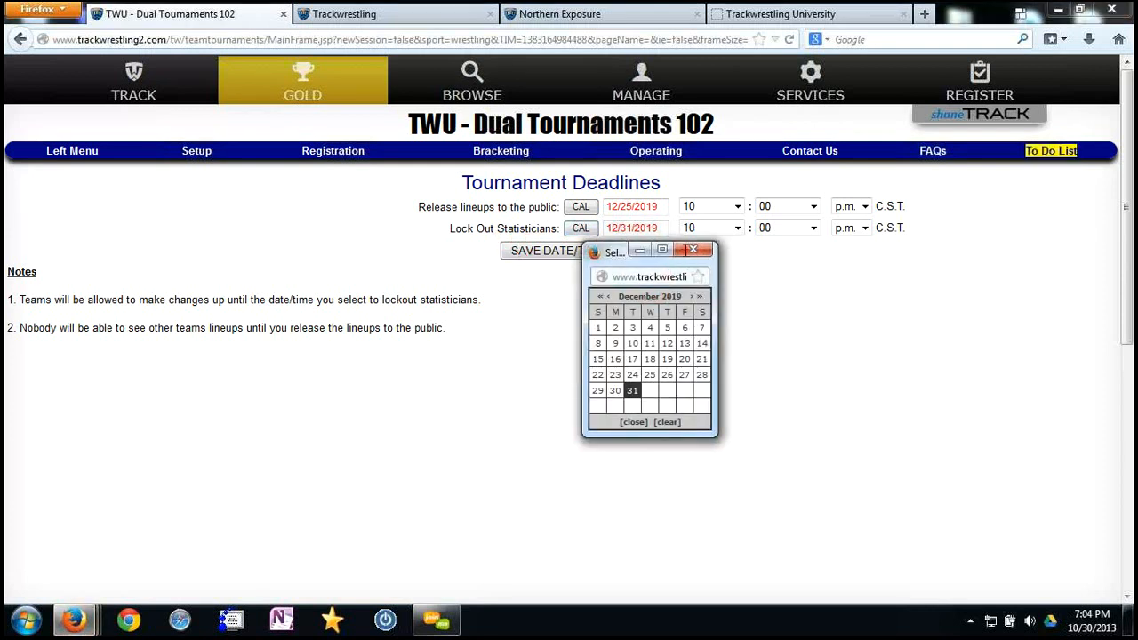
left_click(699, 250)
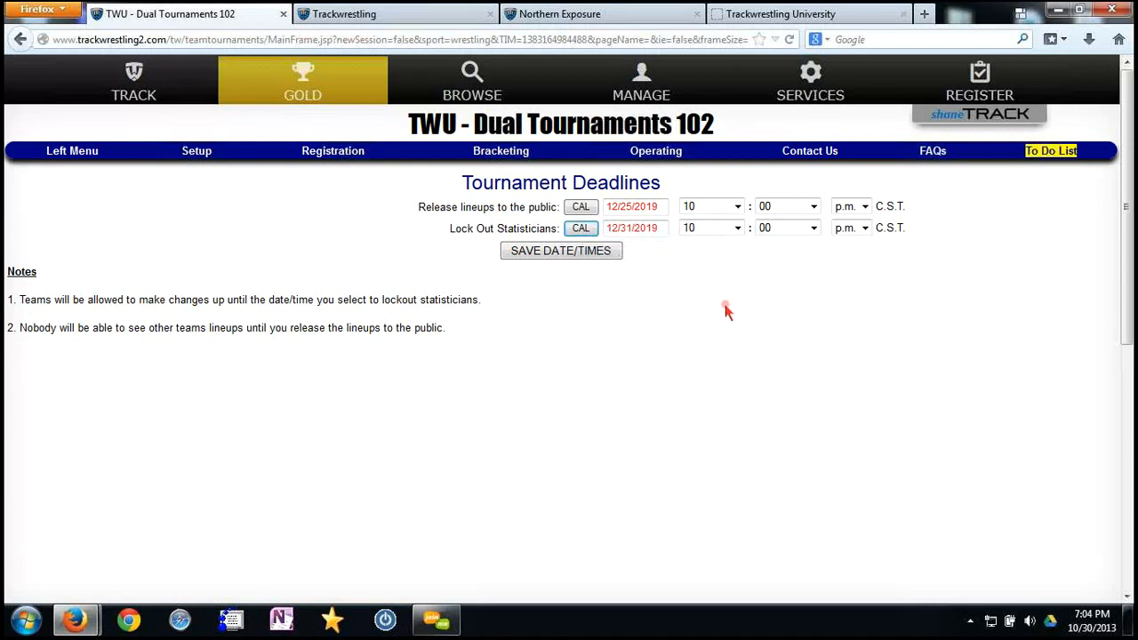
Add a team named Kellner with the abbreviation KELL to the tournament
left_click(197, 153)
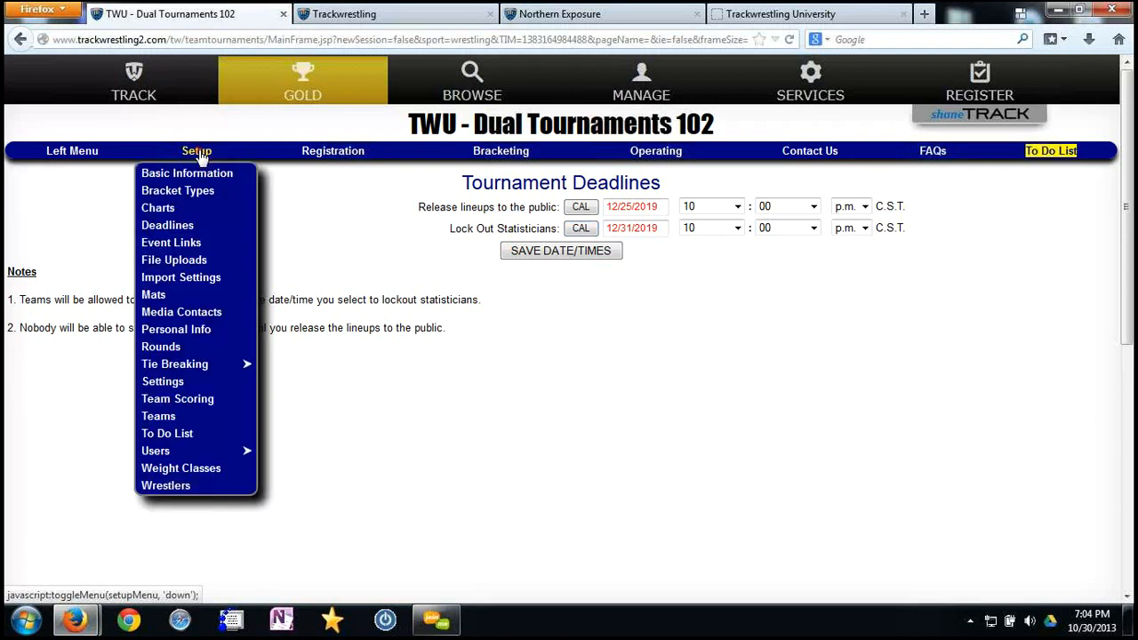
left_click(165, 416)
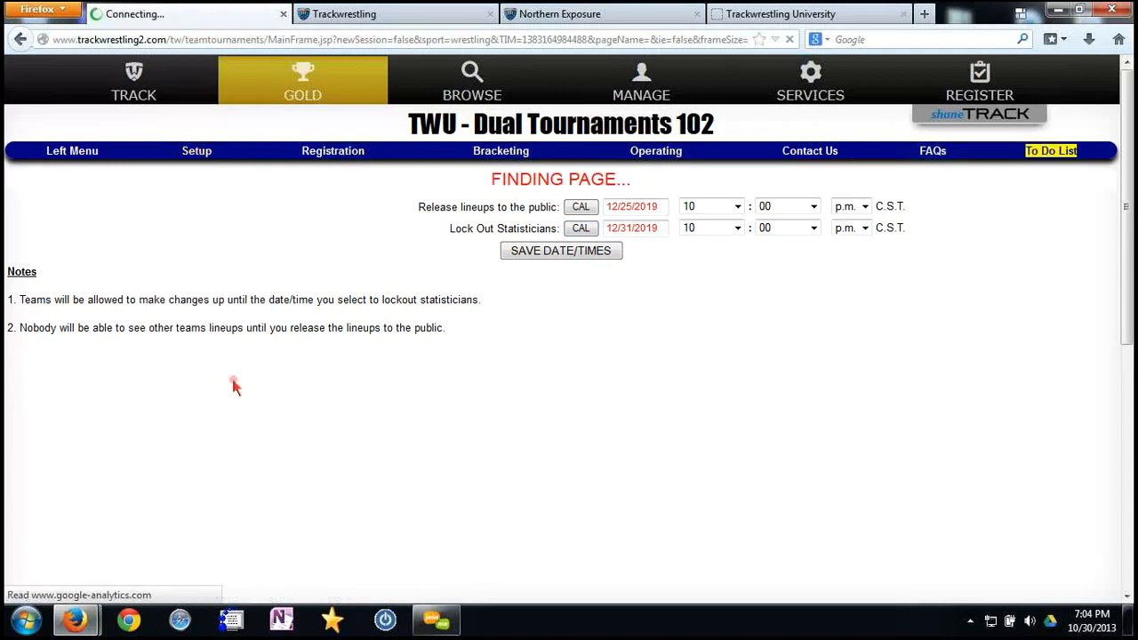
left_click(512, 228)
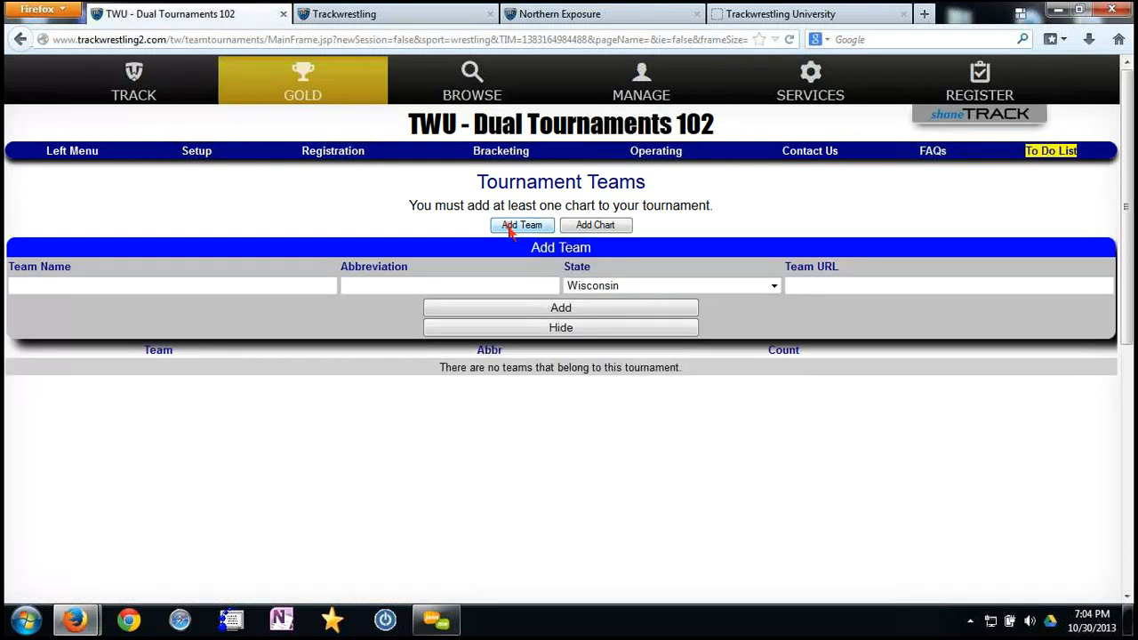
type("KellnerK")
key("BackSpace")
key("Tab")
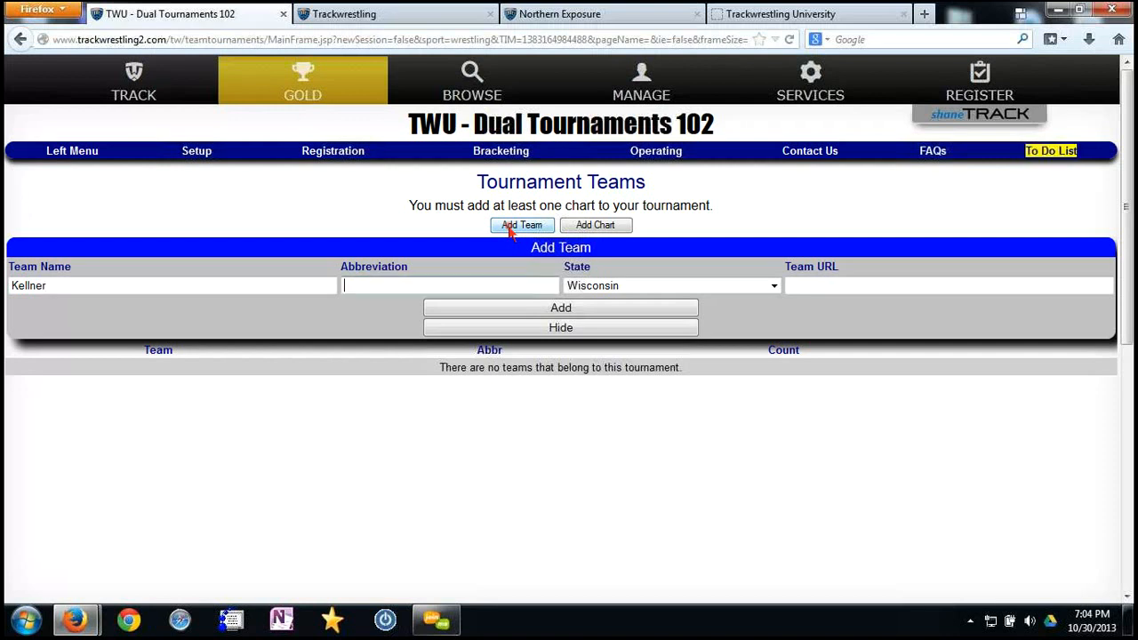
type("KELL")
left_click(585, 308)
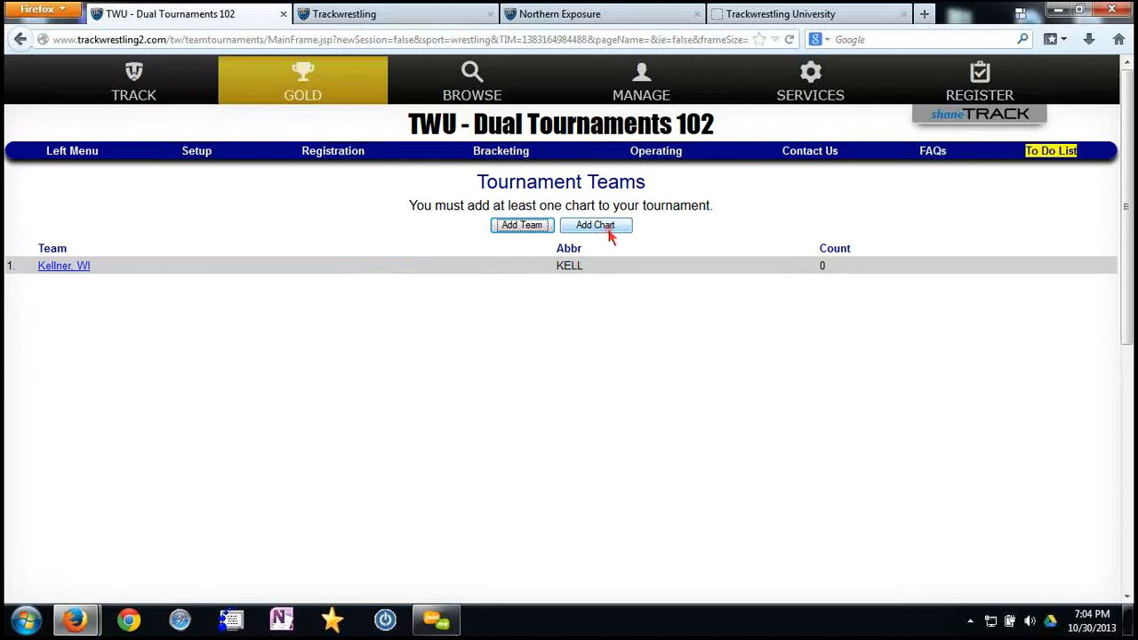
Try to add a chart from the Tournament Teams page without entering a name
left_click(201, 152)
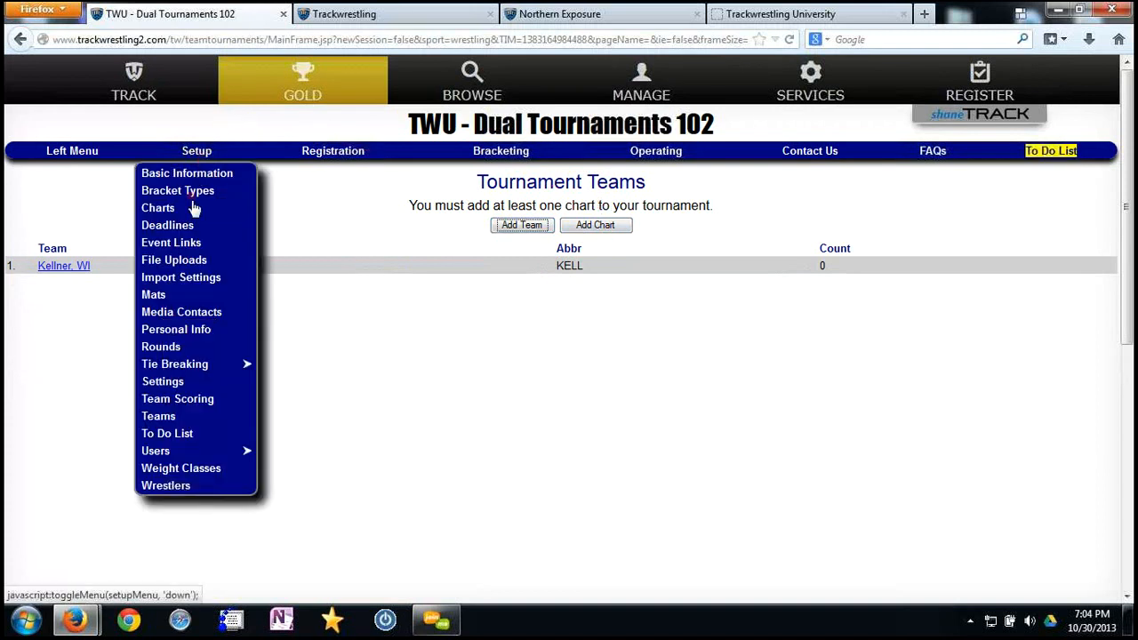
left_click(166, 416)
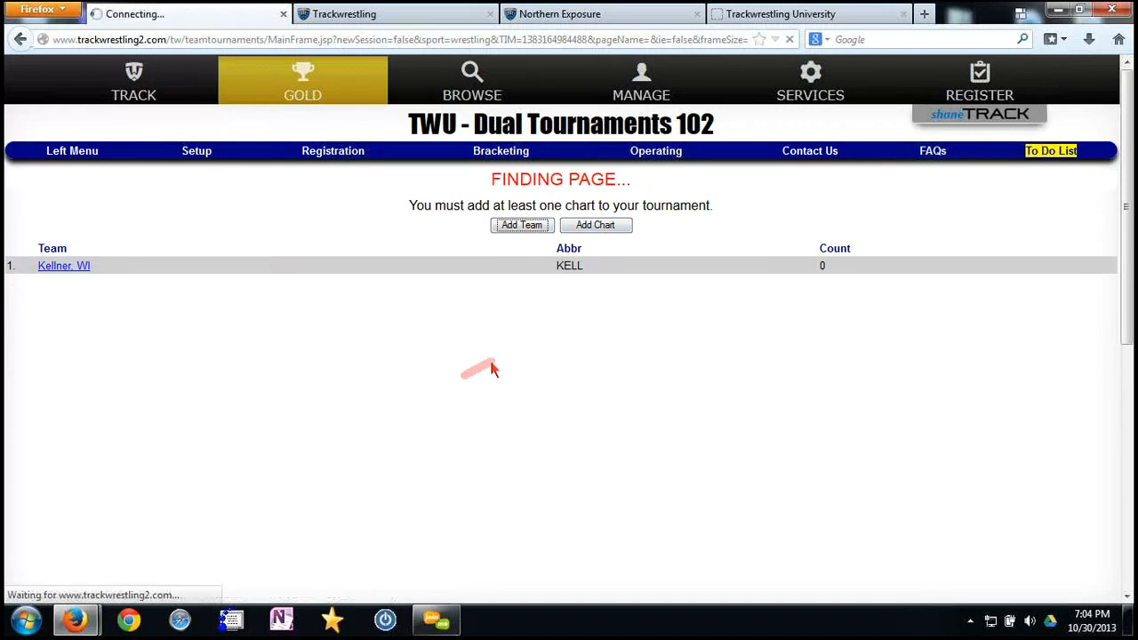
left_click(601, 230)
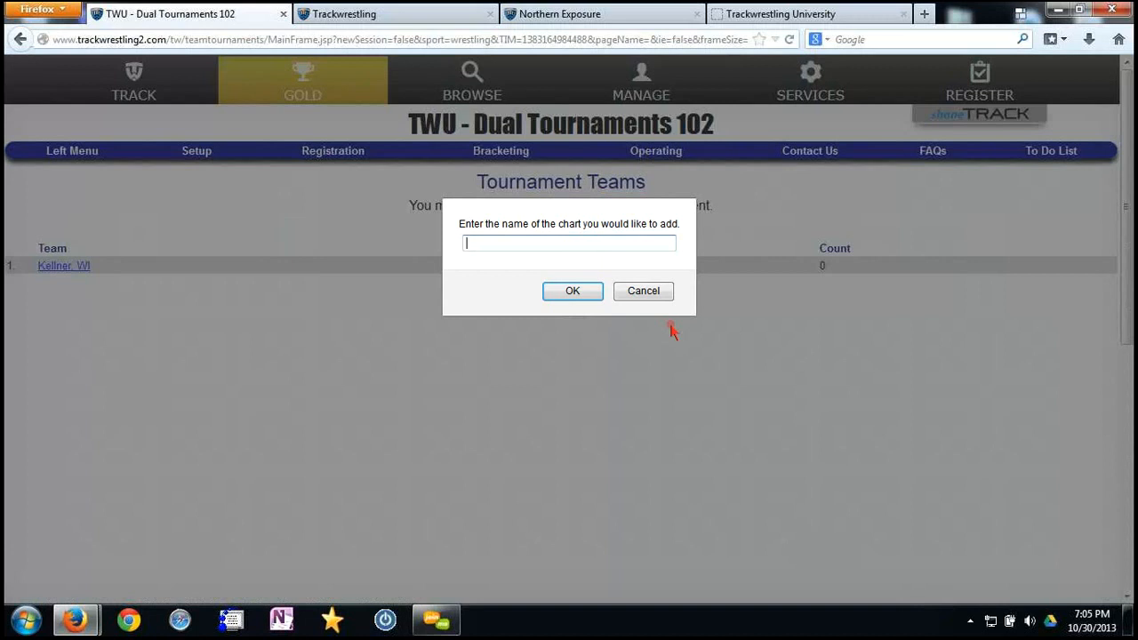
left_click(572, 292)
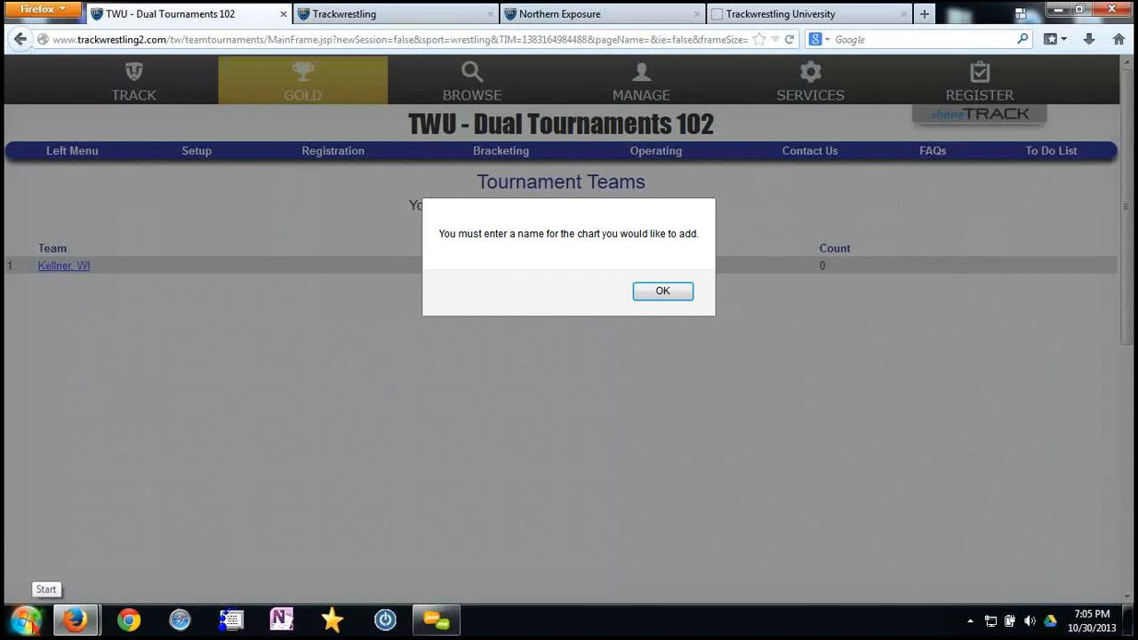
Open the Dual_102_charts_plan.docx document in Word at full window size to read the pool plan
left_click(332, 620)
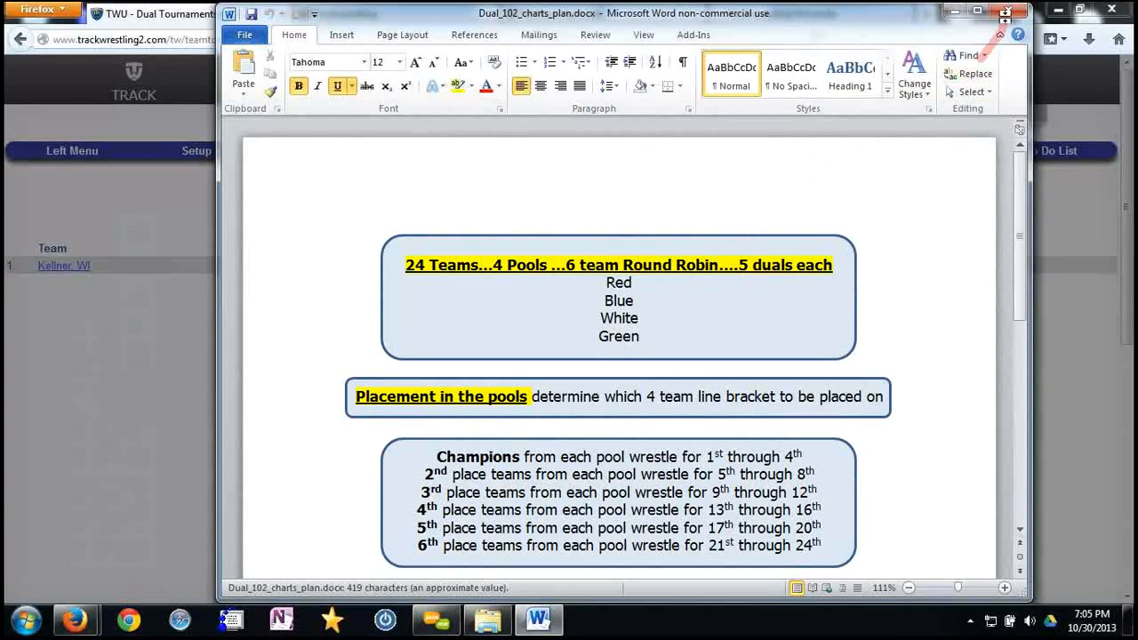
left_click(977, 10)
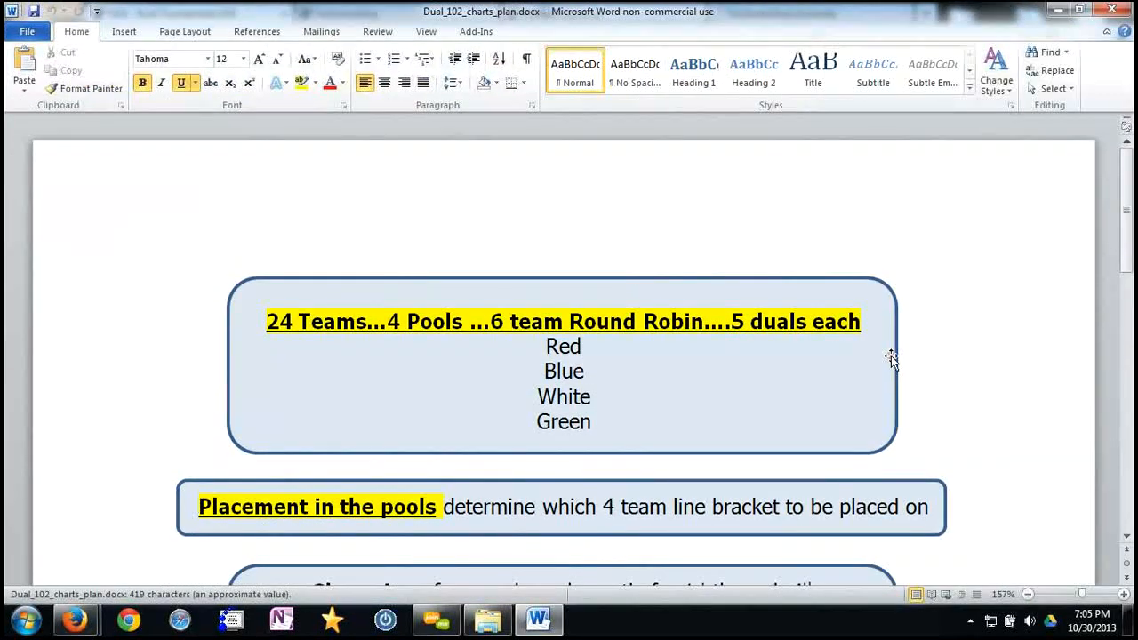
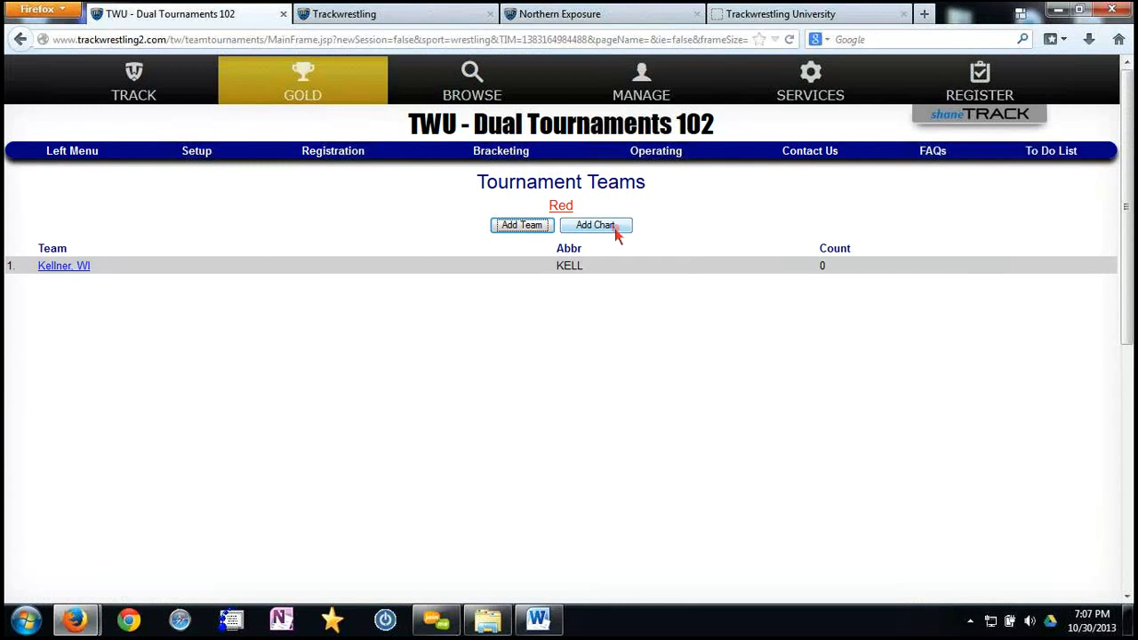
Add a chart named Championship to the tournament
left_click(615, 228)
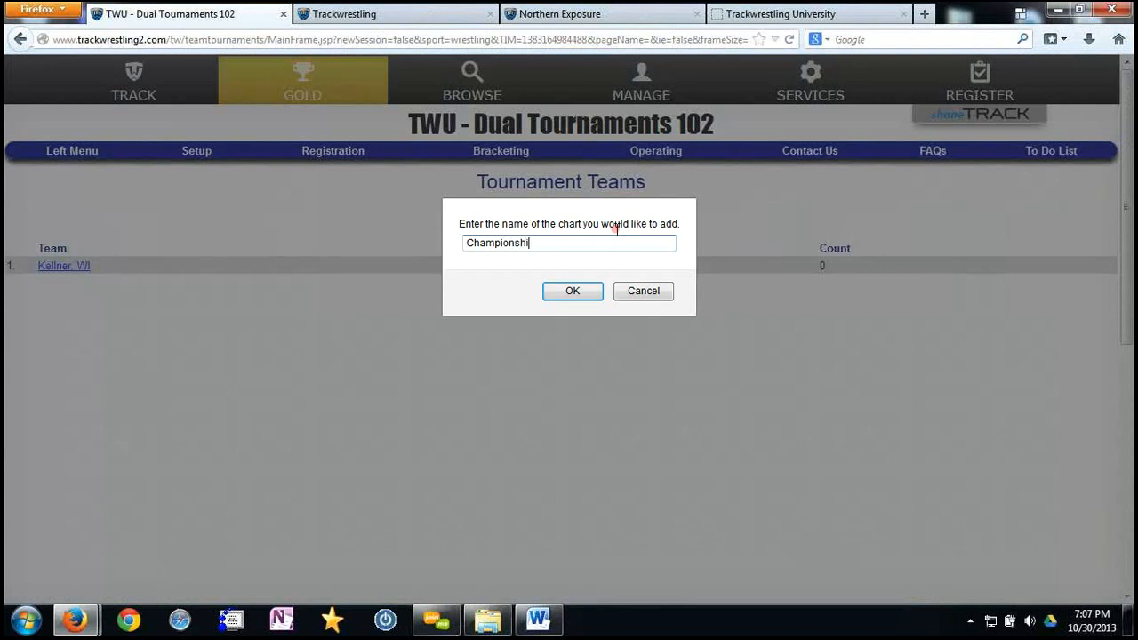
type("Championship")
key("Return")
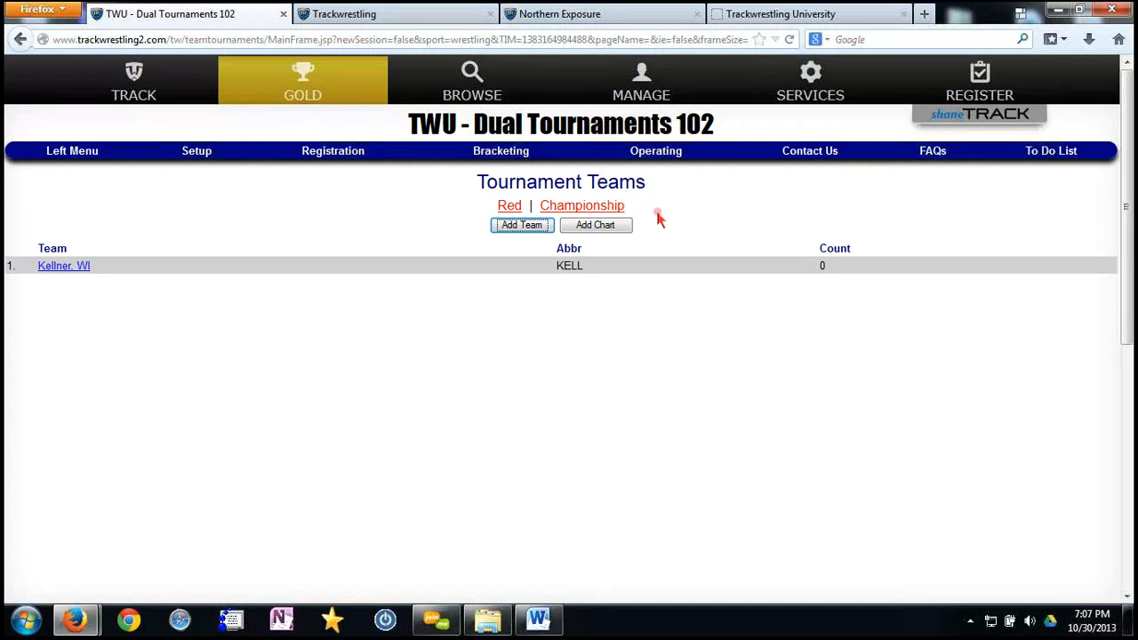
Switch to the charts plan in Word, review the pools and placement brackets, and return to the tournament page
left_click(538, 620)
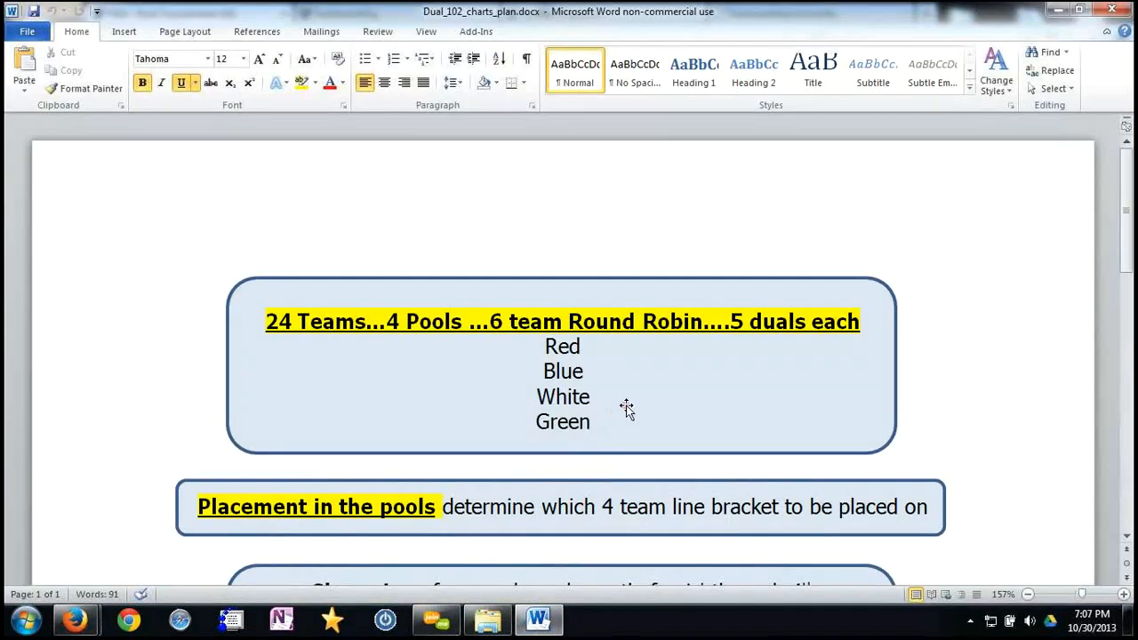
scroll(626, 406, "down", 3)
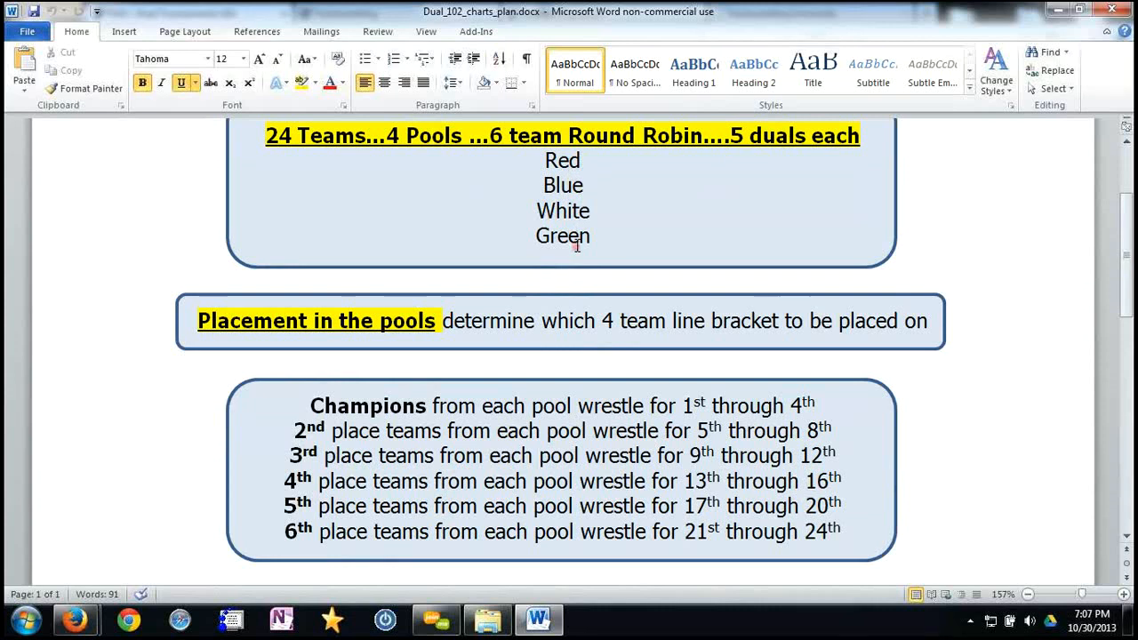
left_click(1056, 10)
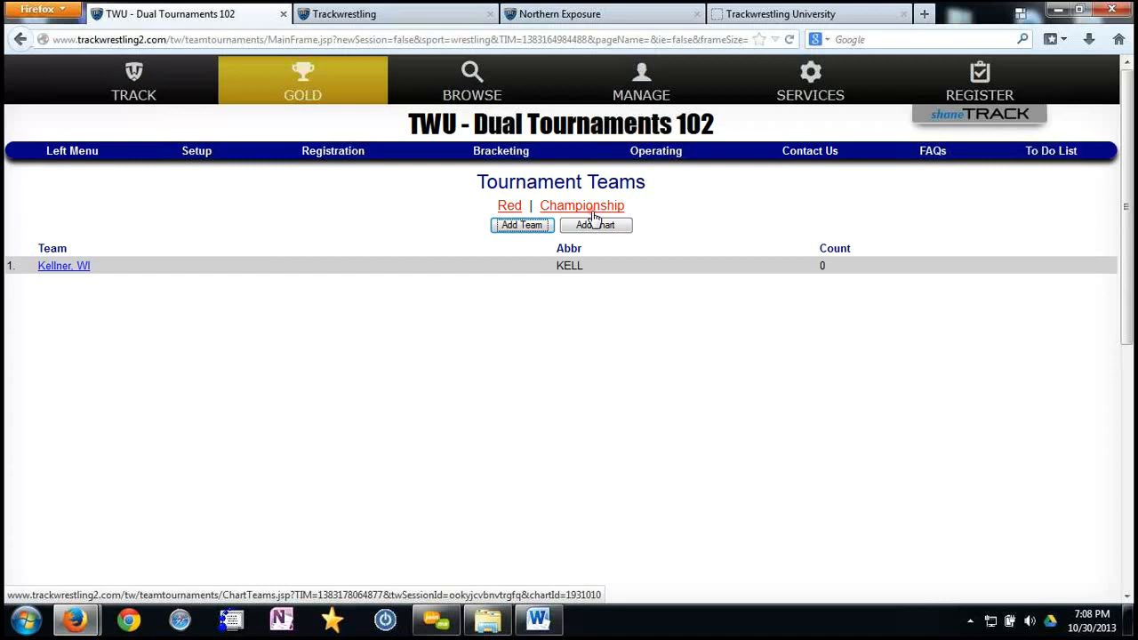
Set the Red chart's bracket type to 6 Team Round Robin
left_click(212, 156)
left_click(198, 191)
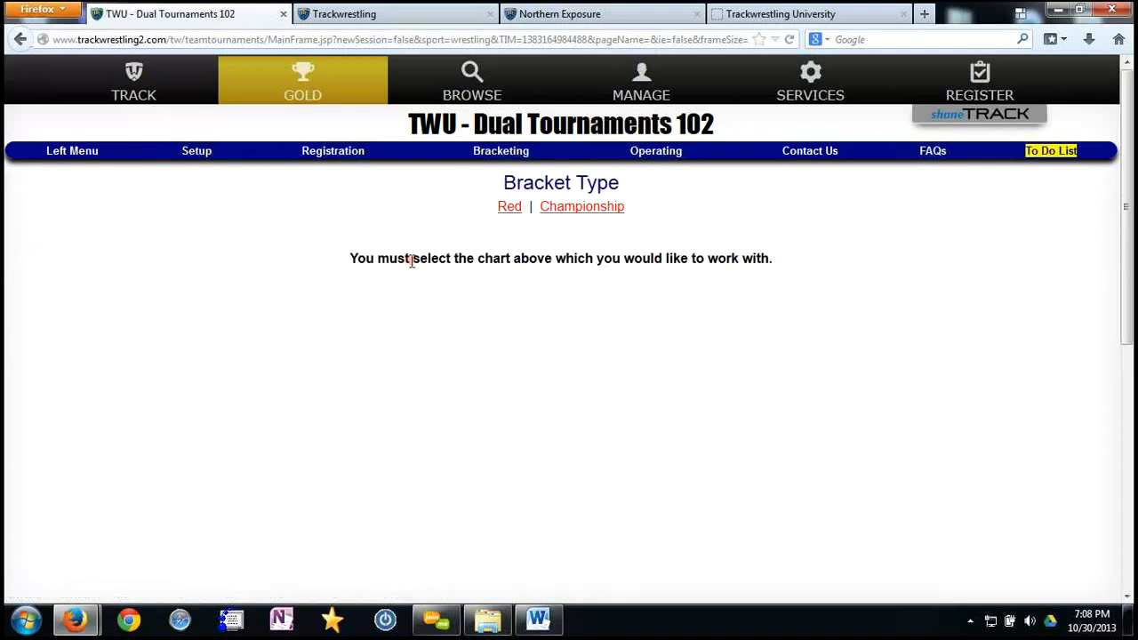
left_click(508, 210)
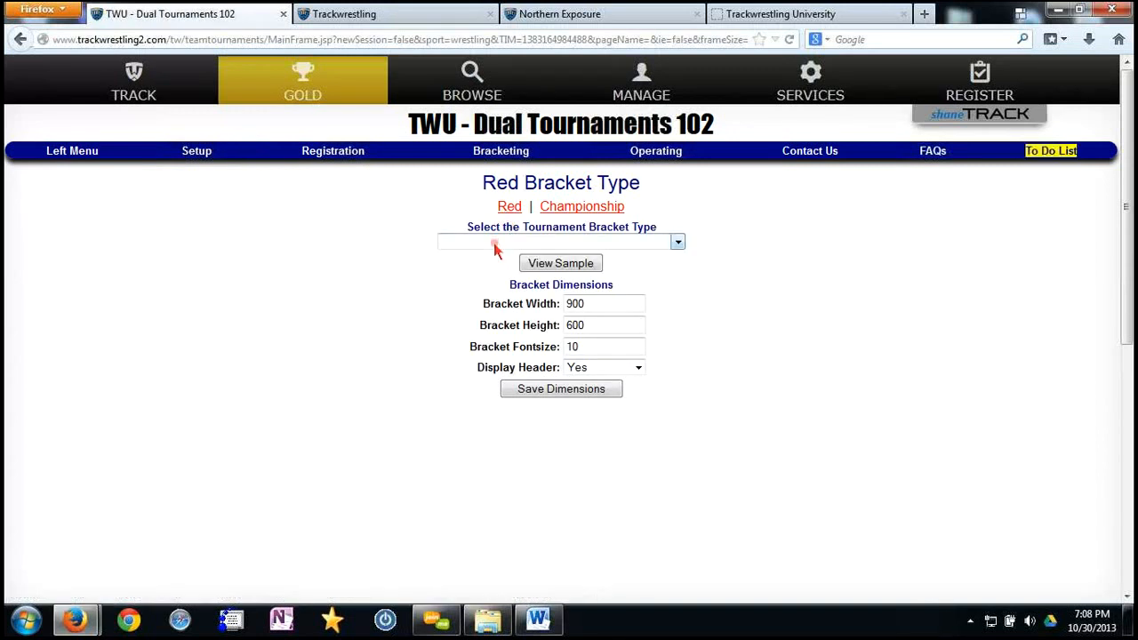
left_click(494, 244)
scroll(525, 360, "down", 2)
scroll(526, 364, "down", 3)
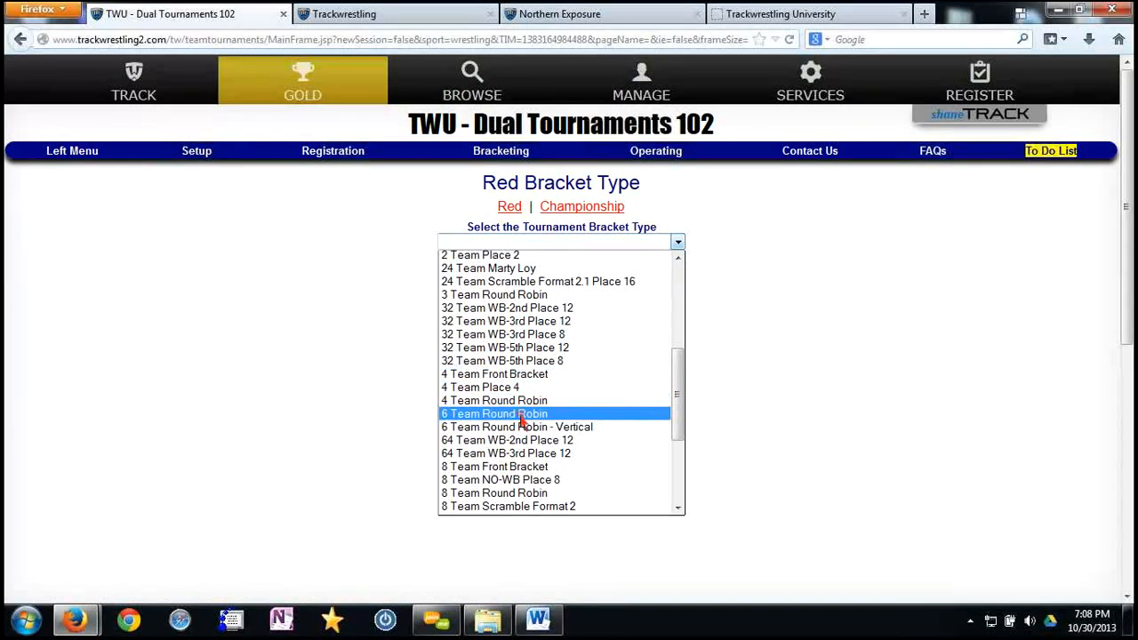
left_click(523, 414)
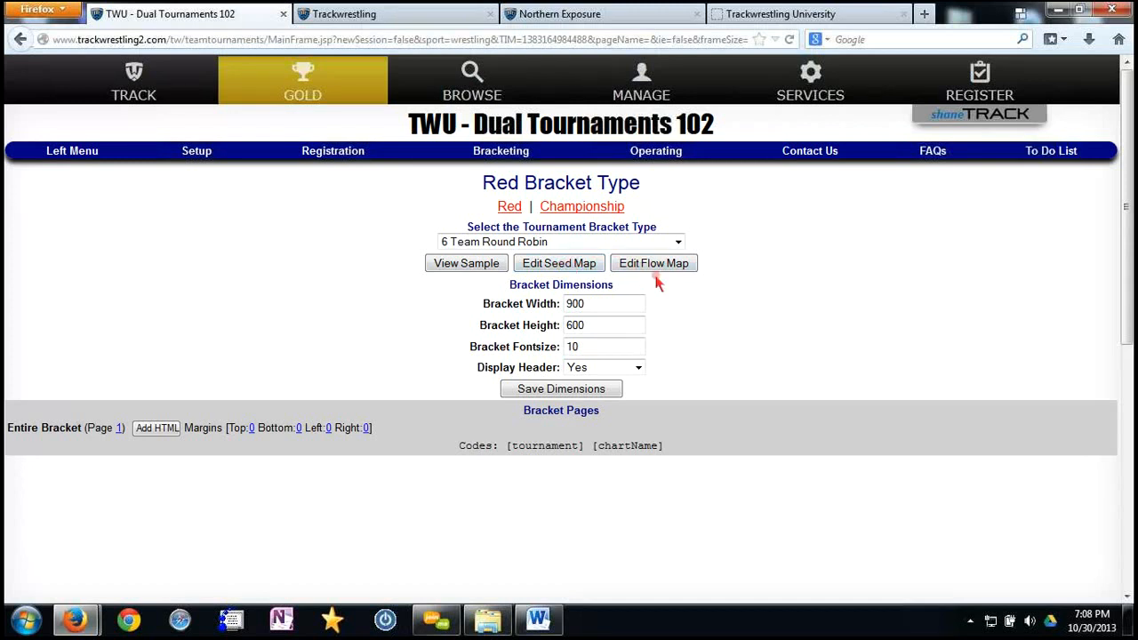
Set the Championship chart's bracket type to 4 Team Place 4
left_click(574, 209)
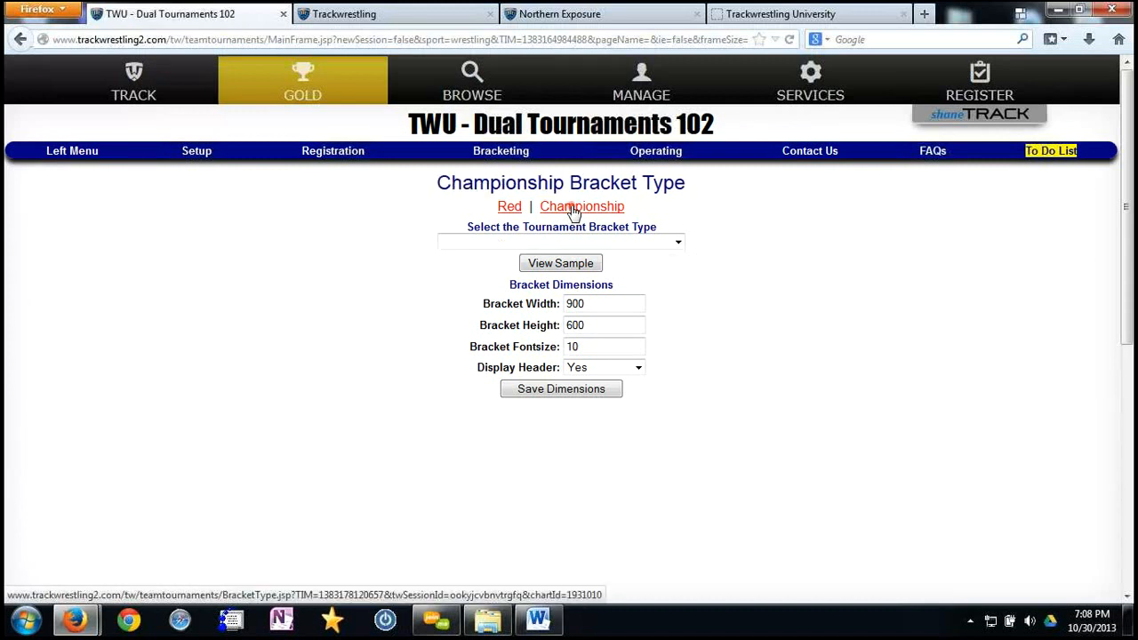
left_click(567, 241)
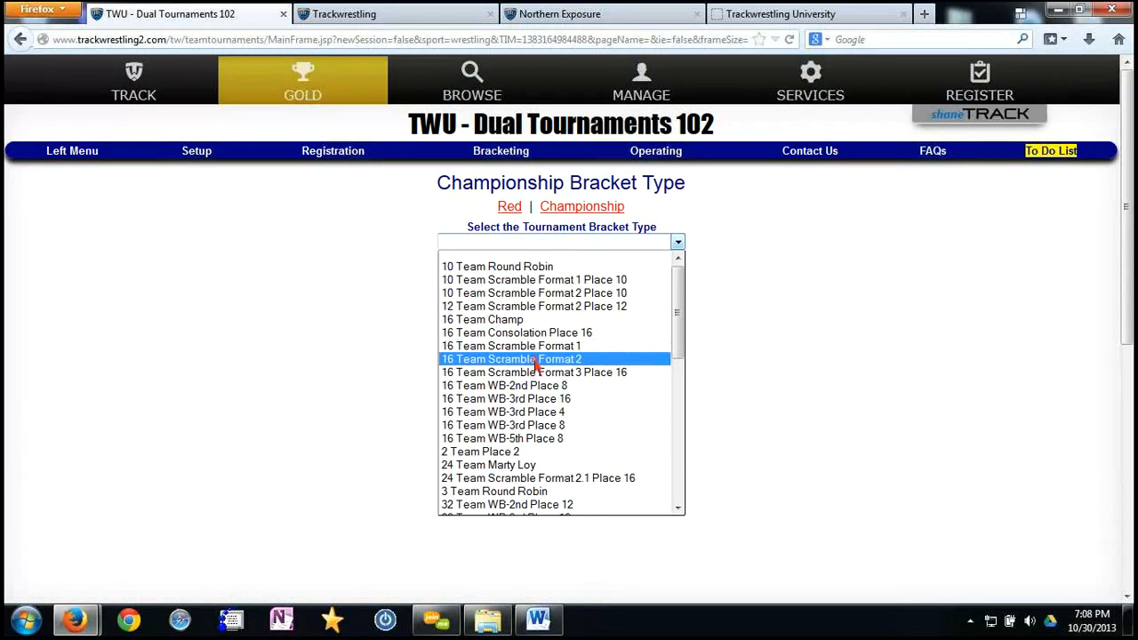
scroll(533, 365, "down", 4)
scroll(534, 368, "down", 2)
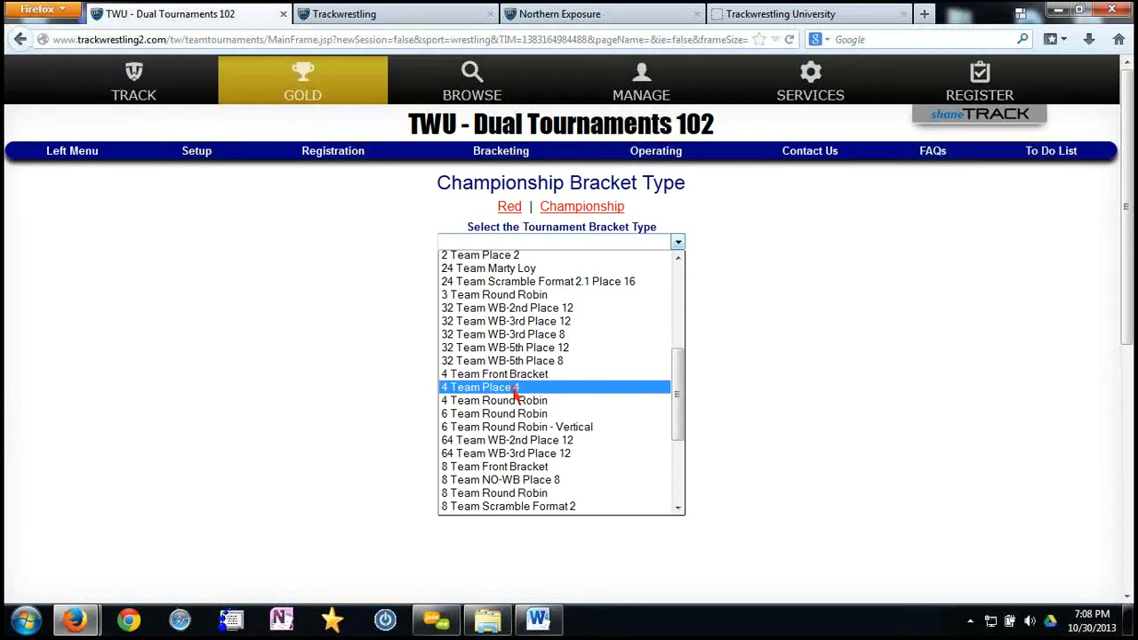
left_click(512, 390)
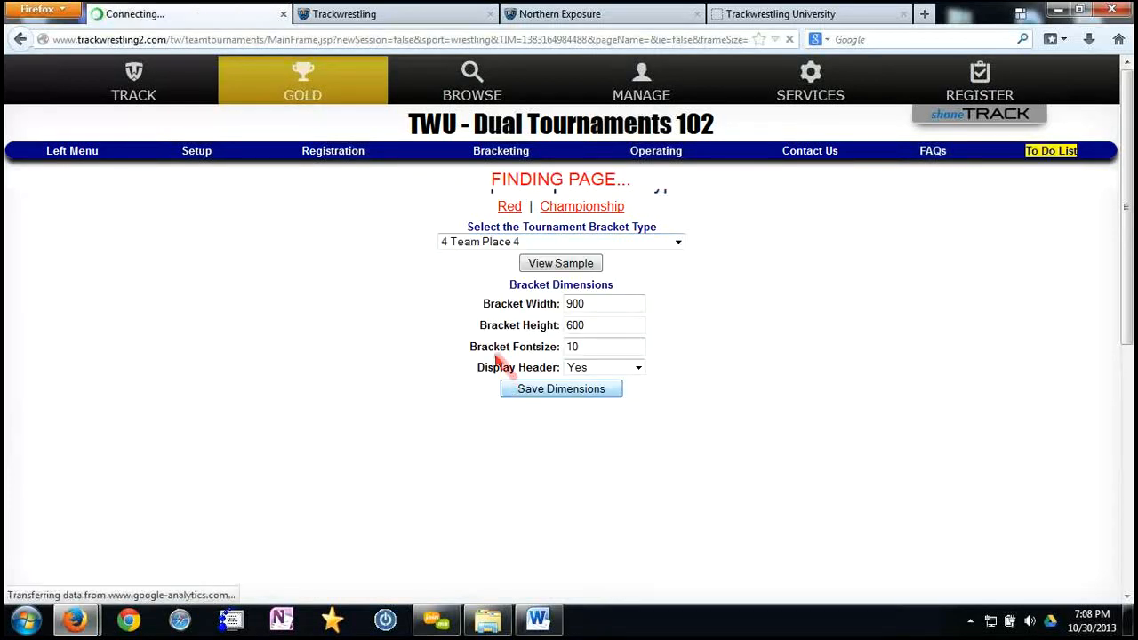
View the sample bracket for the Championship chart's 4 Team Place 4 type, then close the sample
left_click(462, 267)
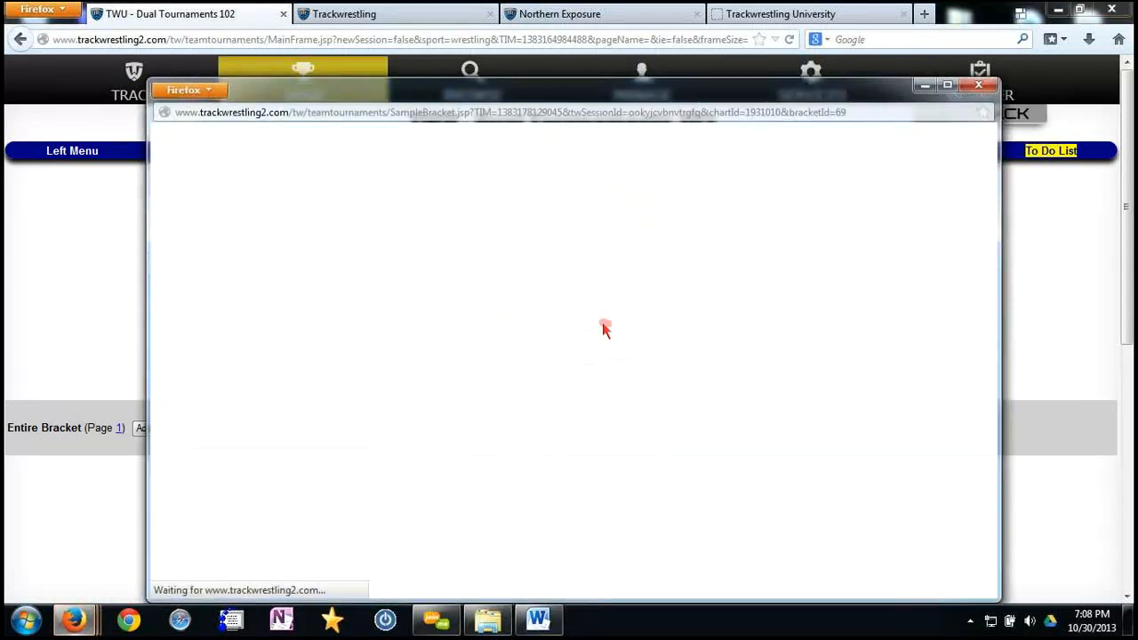
left_click(566, 230)
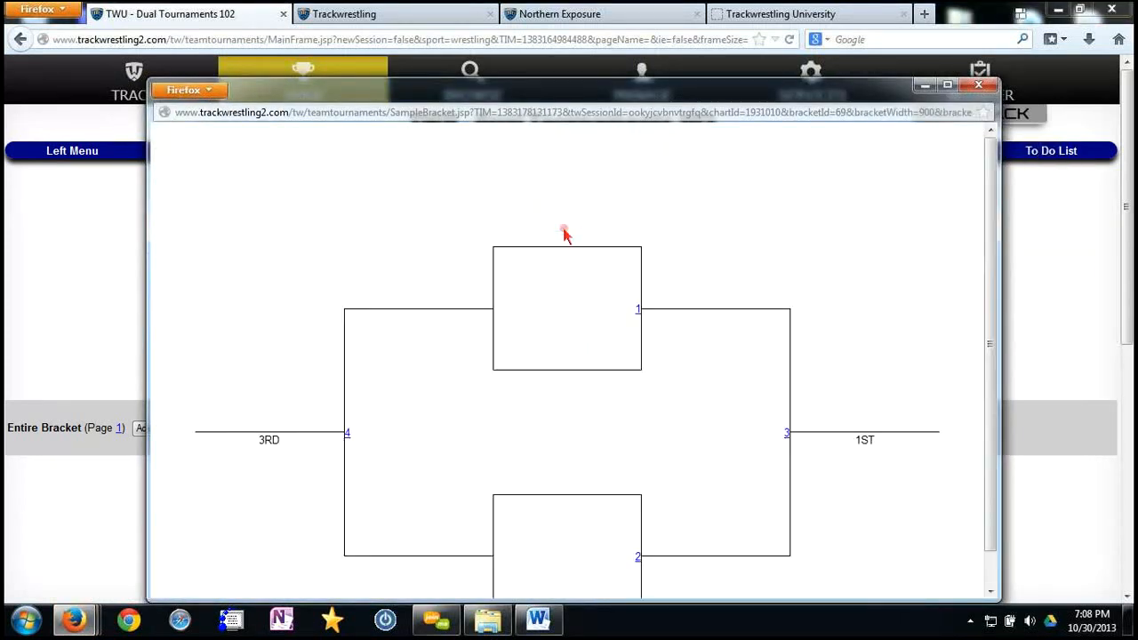
scroll(703, 318, "down", 1)
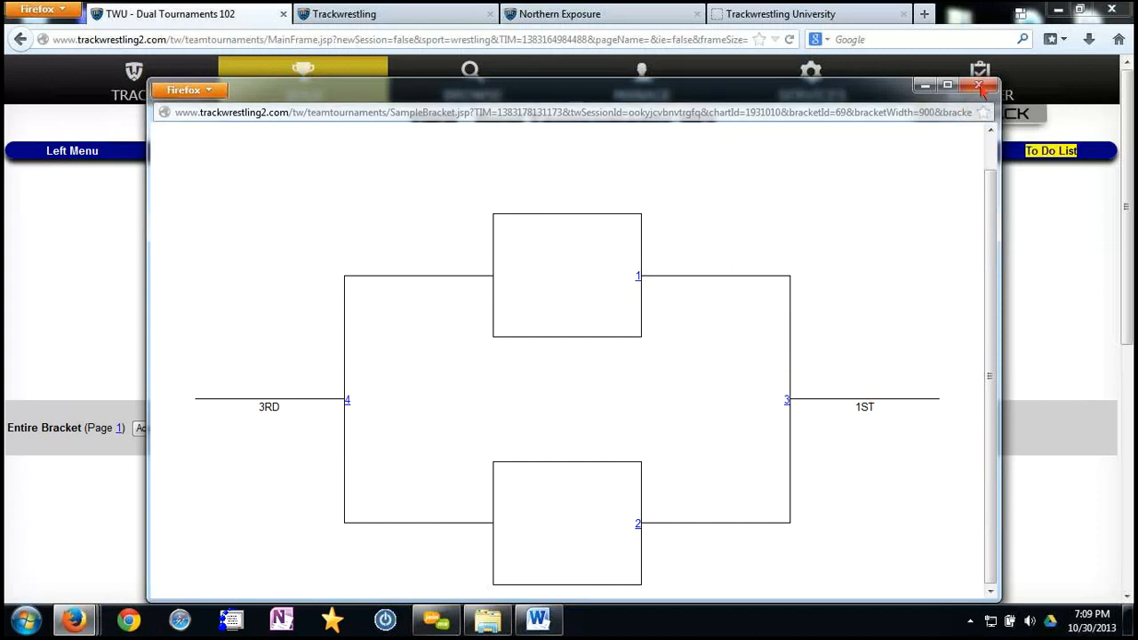
left_click(979, 86)
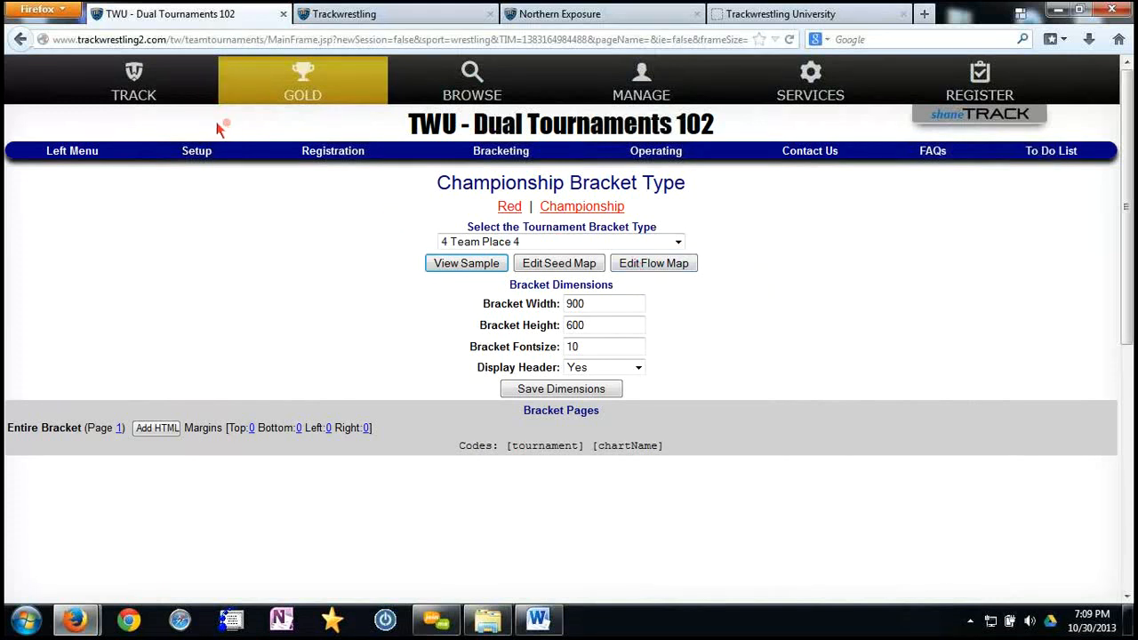
Add a 106 weight class to the tournament
left_click(206, 155)
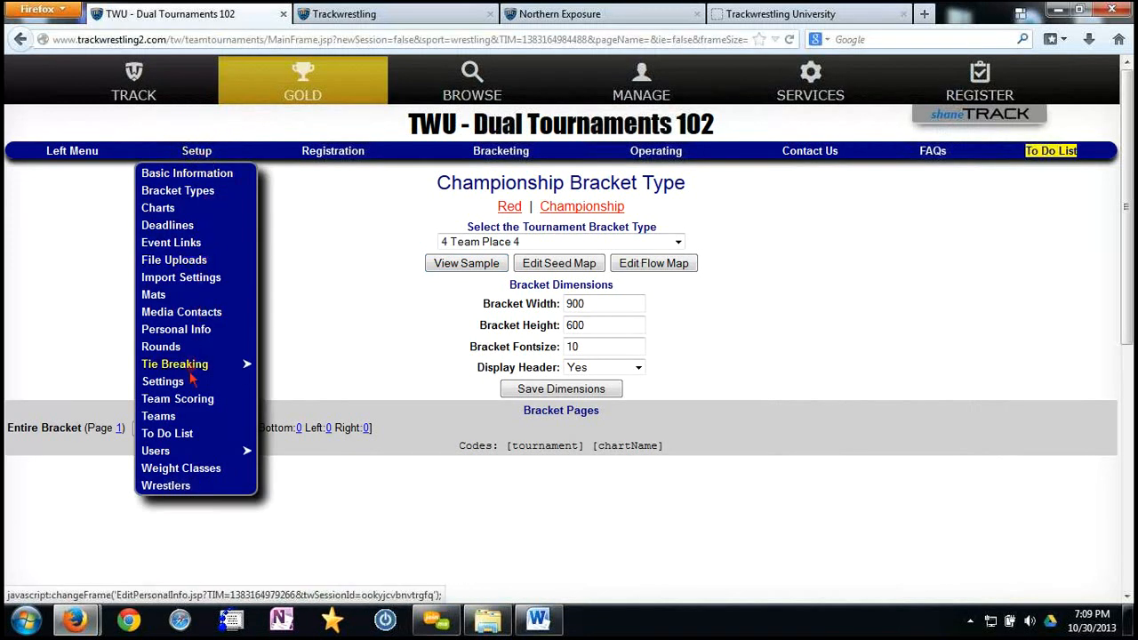
left_click(205, 479)
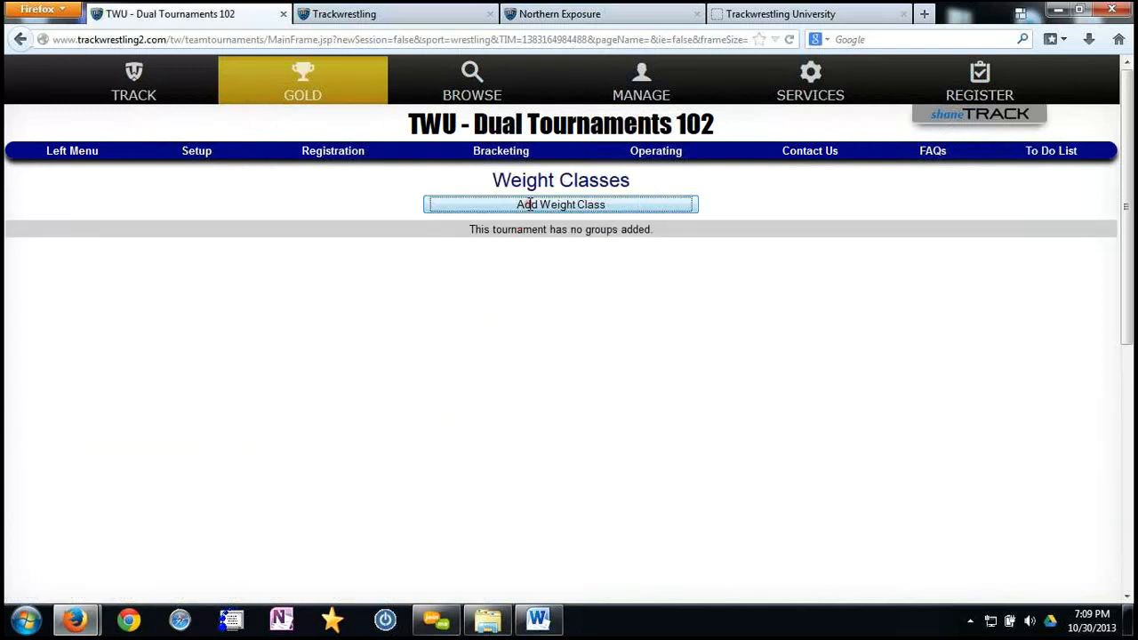
left_click(480, 204)
type("1")
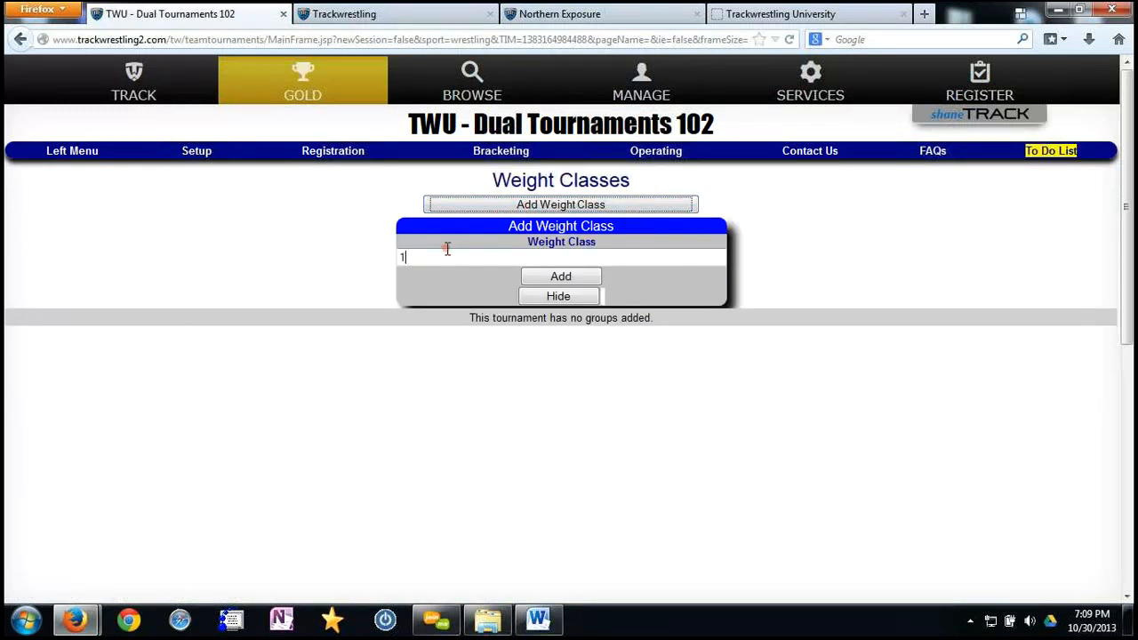
type("06")
left_click(546, 279)
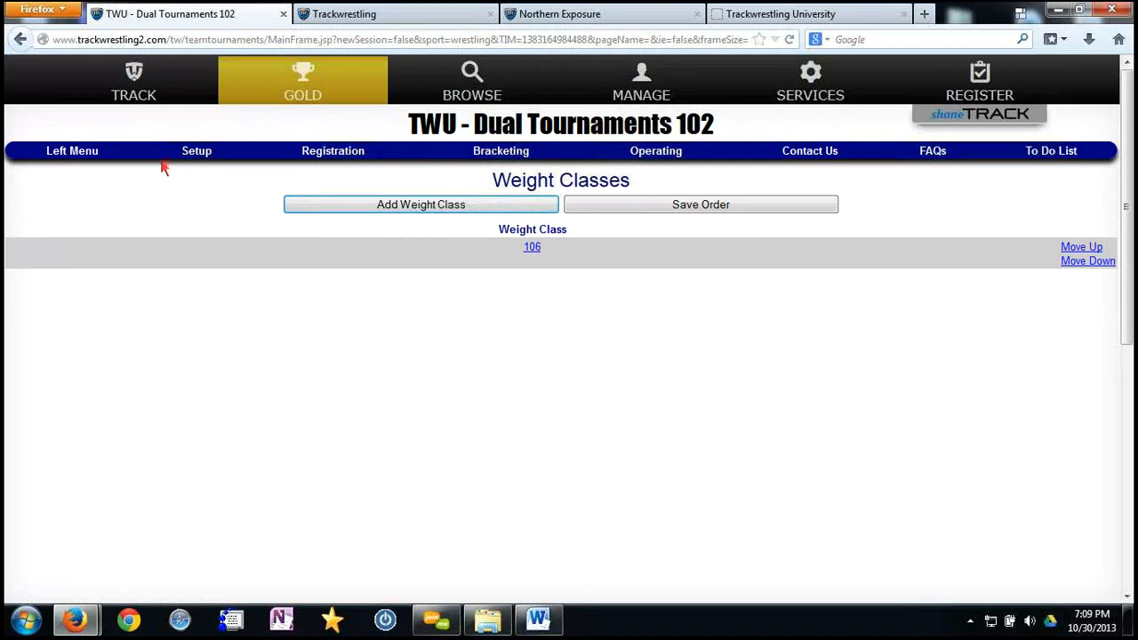
Open the tournament's rounds and review the bout ranges of the Red chart
left_click(192, 154)
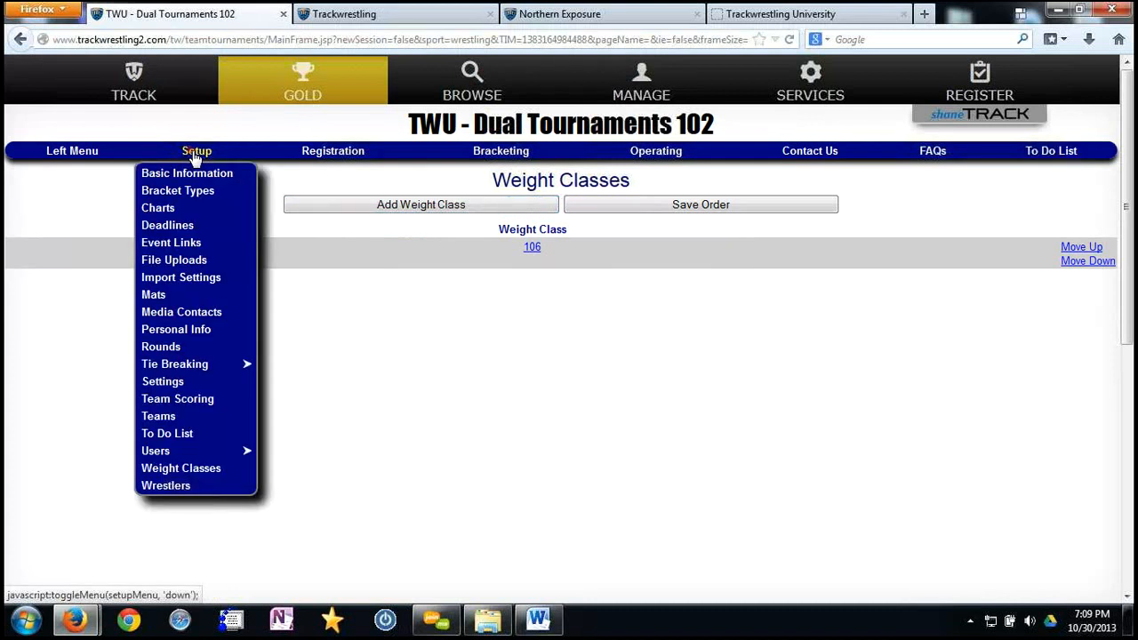
left_click(178, 348)
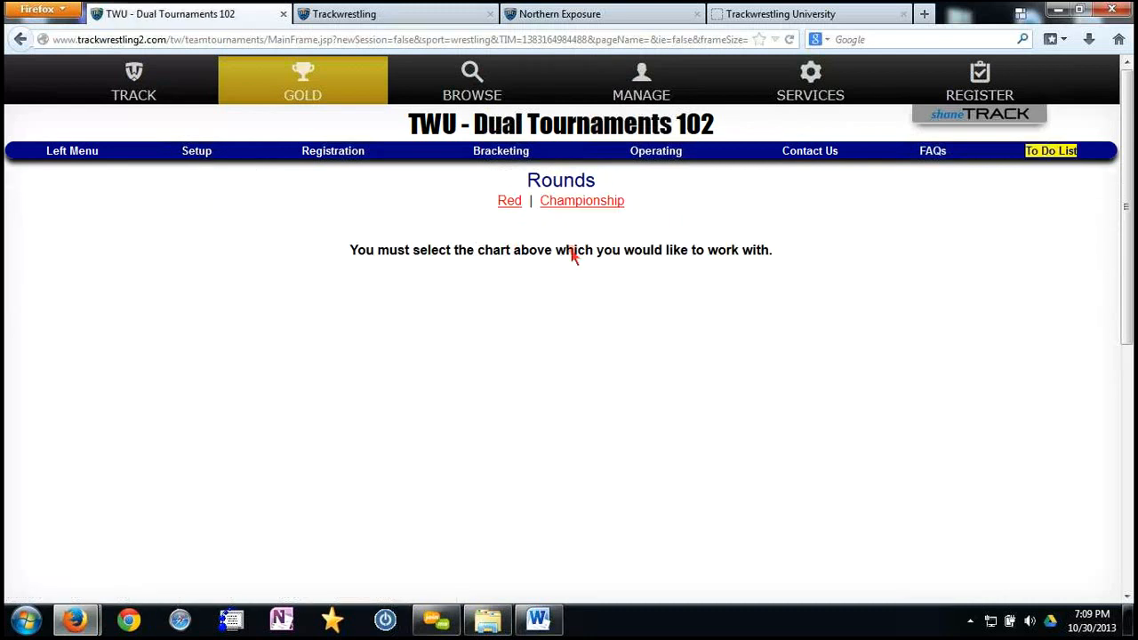
left_click(510, 202)
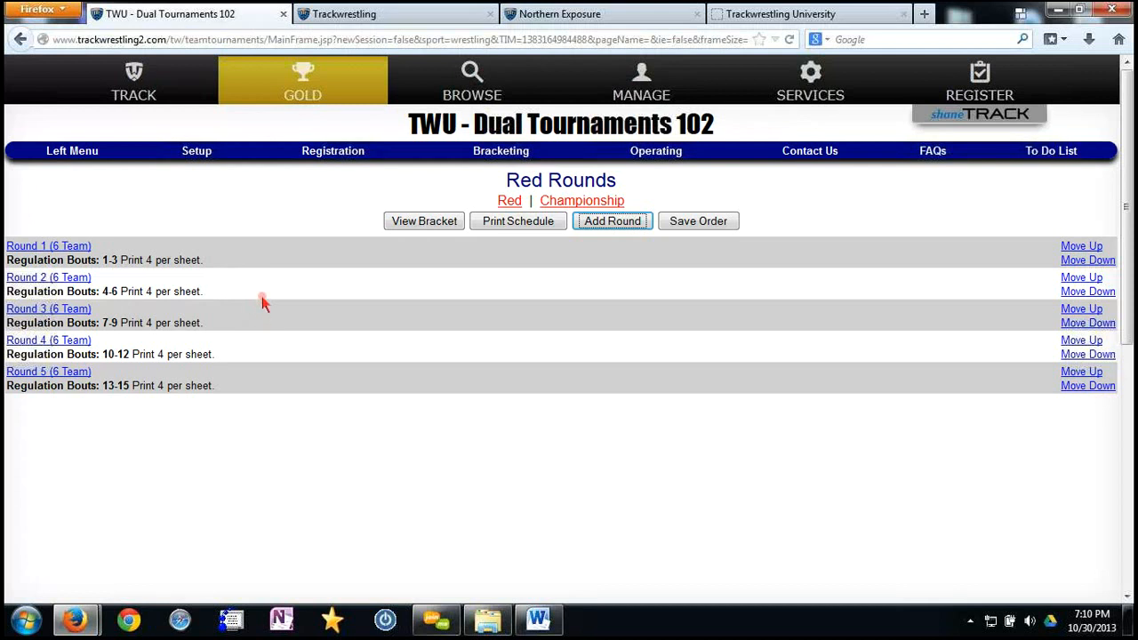
Open the list of tournament statisticians among the tournament's users
left_click(199, 153)
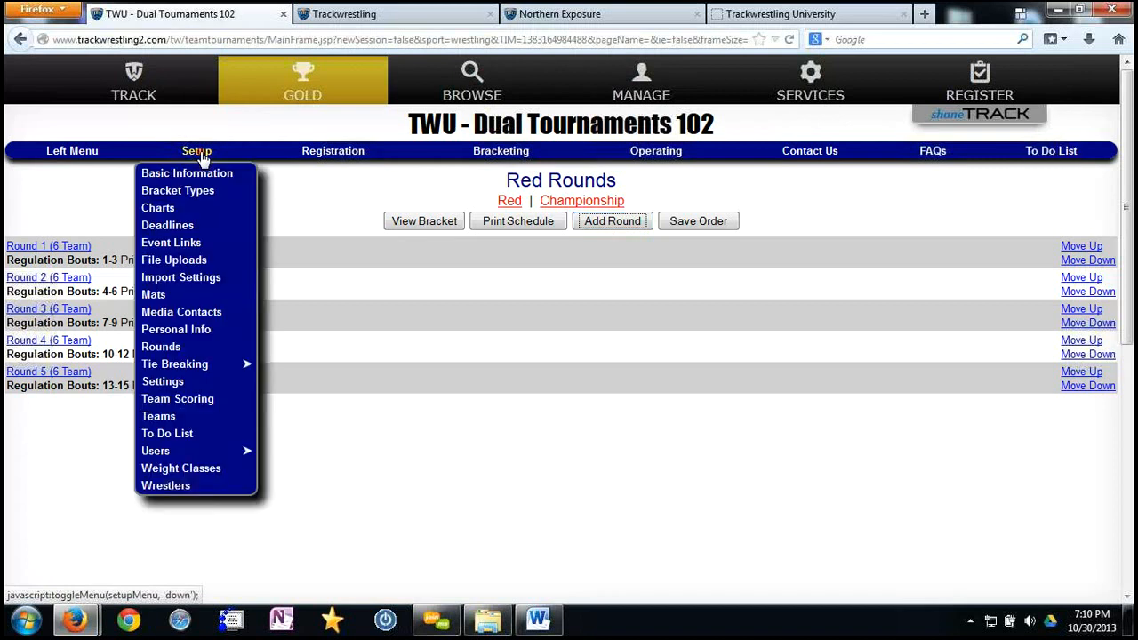
left_click(166, 452)
left_click(325, 471)
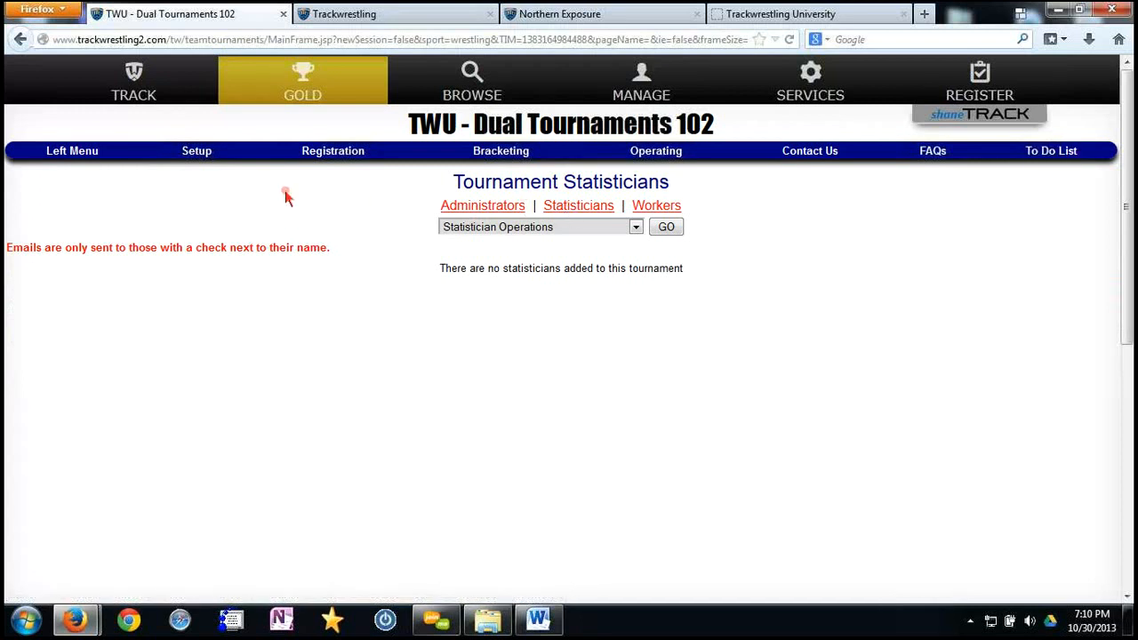
Open the import settings, search events for "northern ex" and choose the 12/28 - 12/29/2012 Northern Exposure as the import source
left_click(204, 158)
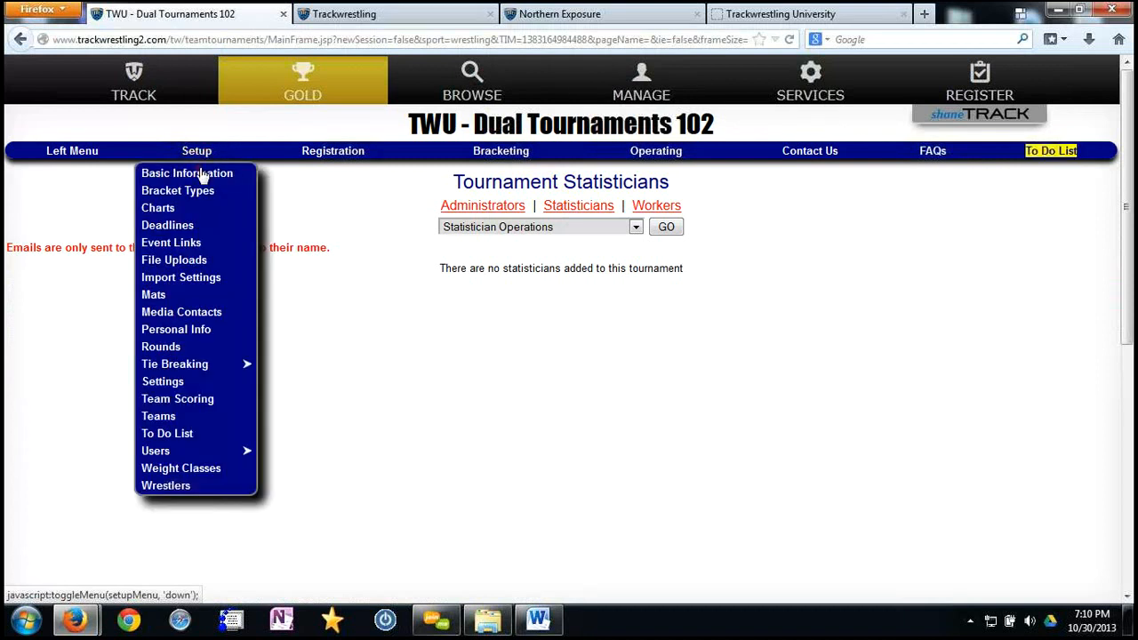
left_click(191, 281)
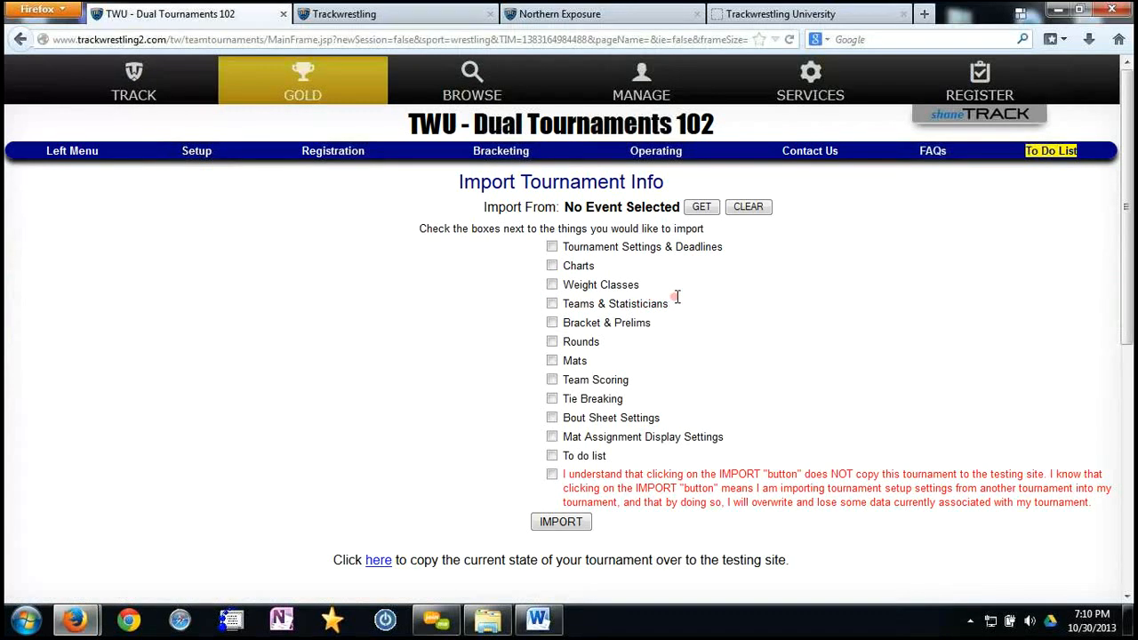
left_click(701, 208)
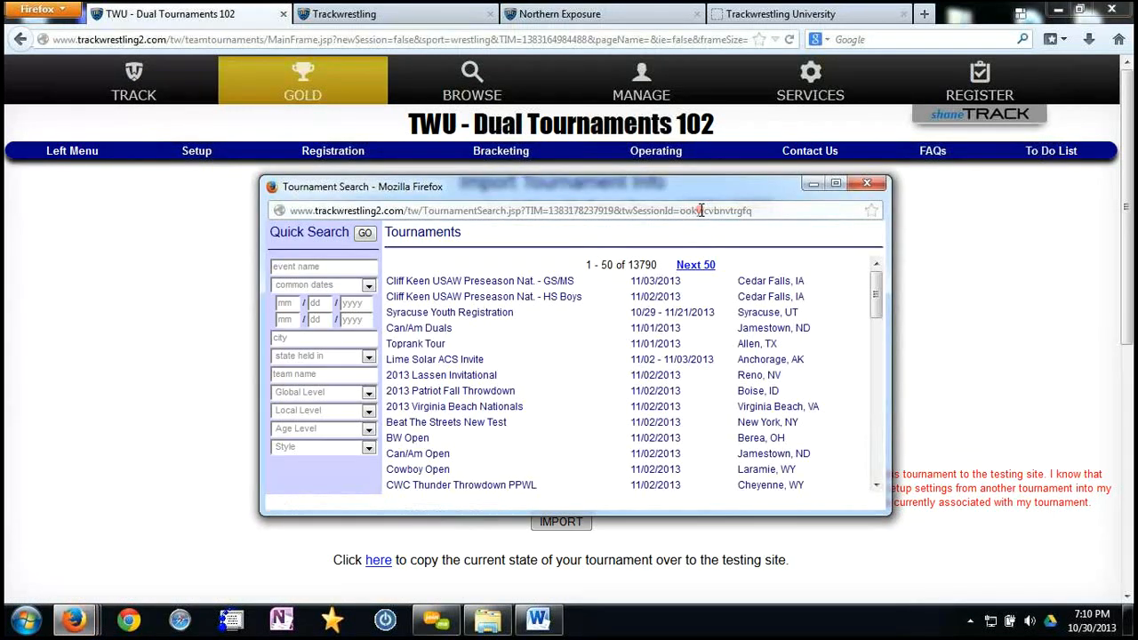
left_click(354, 266)
type("northern ex")
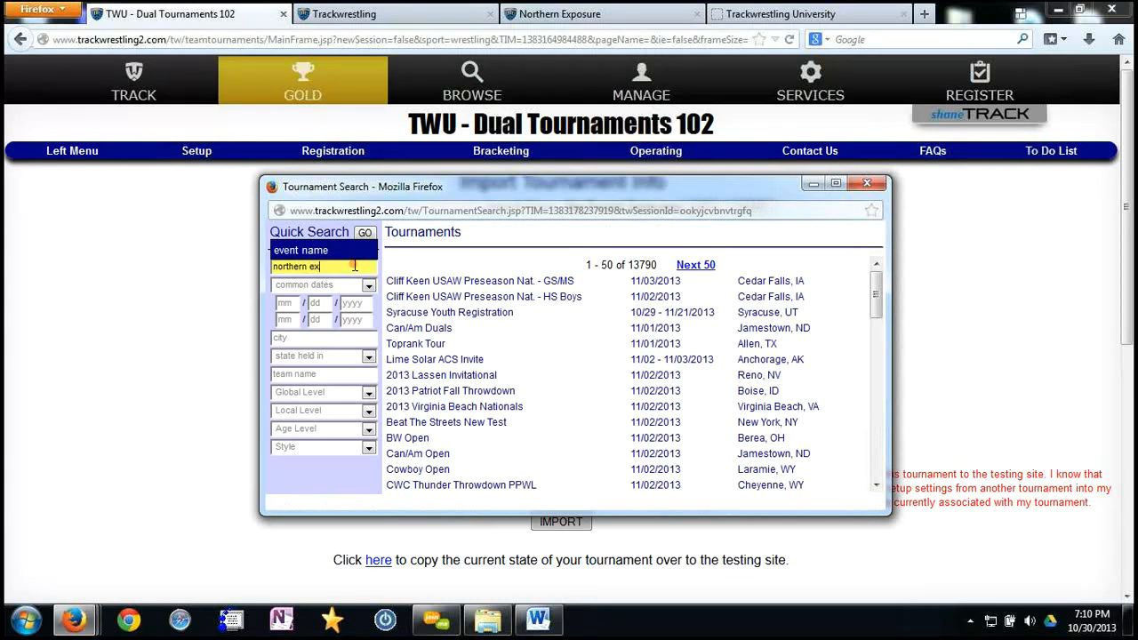
key("Return")
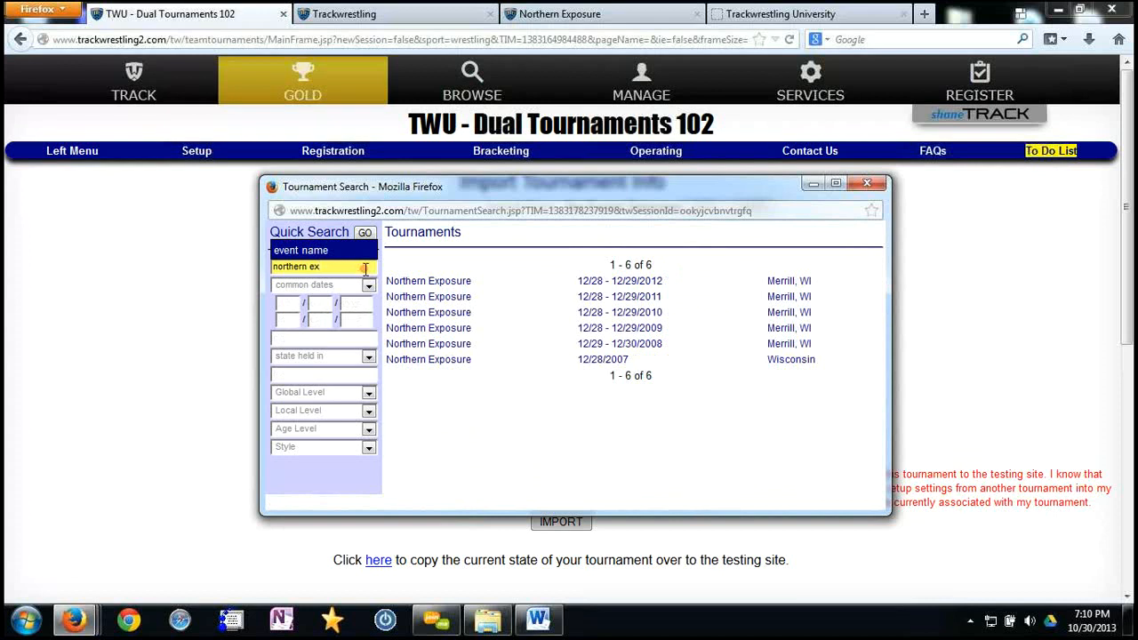
left_click(436, 283)
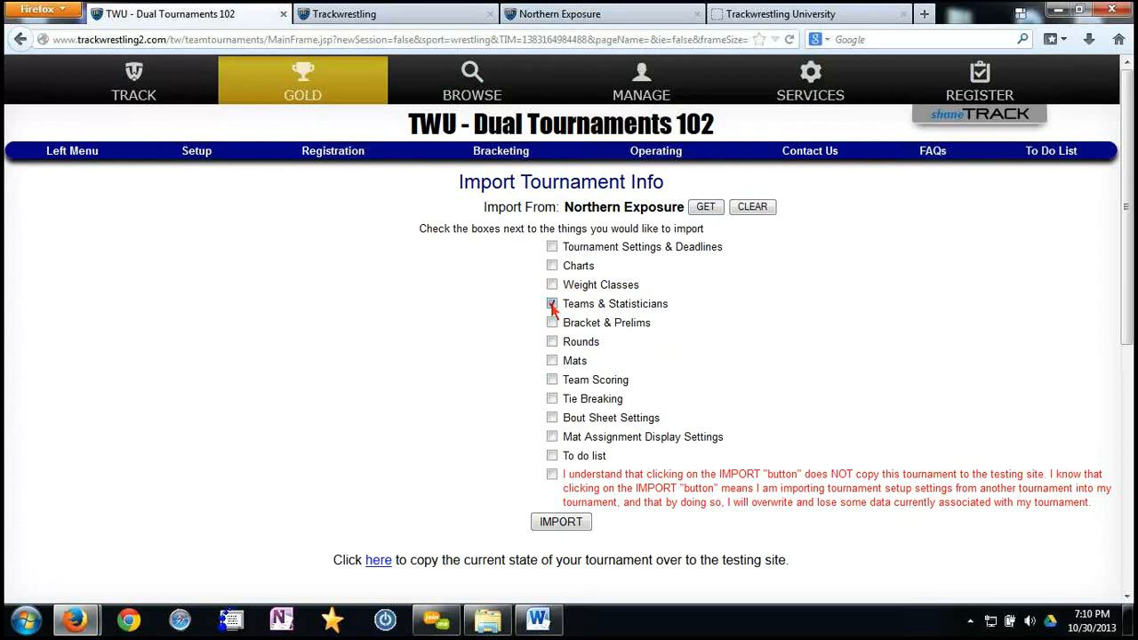
Import Charts, Weight Classes, Teams & Statisticians and Bracket & Prelims from Northern Exposure, accepting the overwrite terms and confirming with "import"
left_click(552, 267)
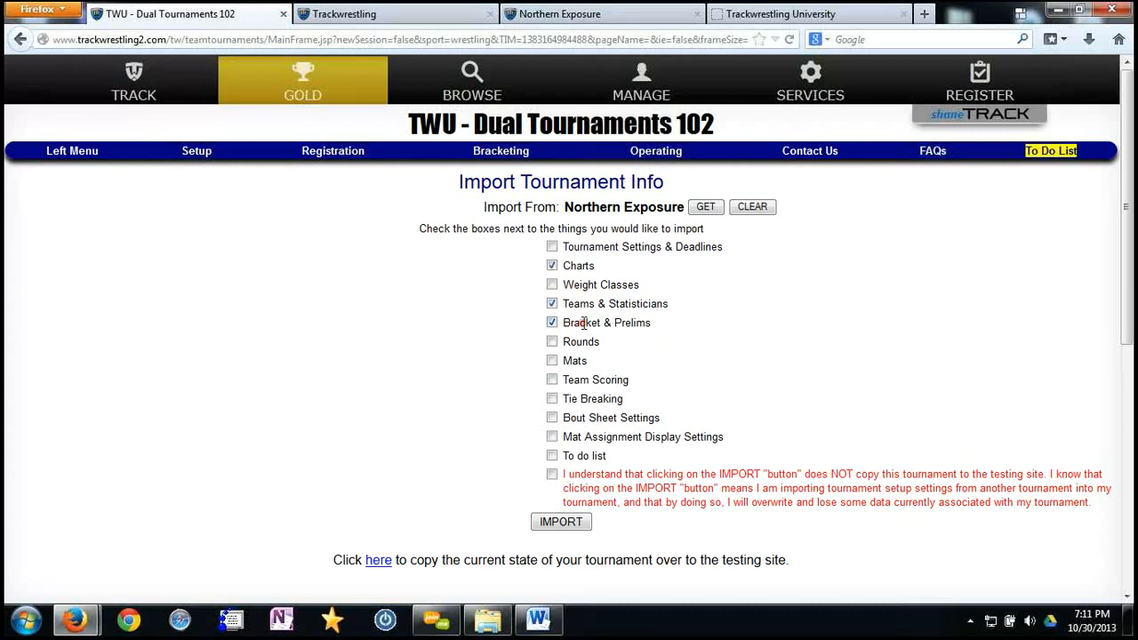
left_click(552, 284)
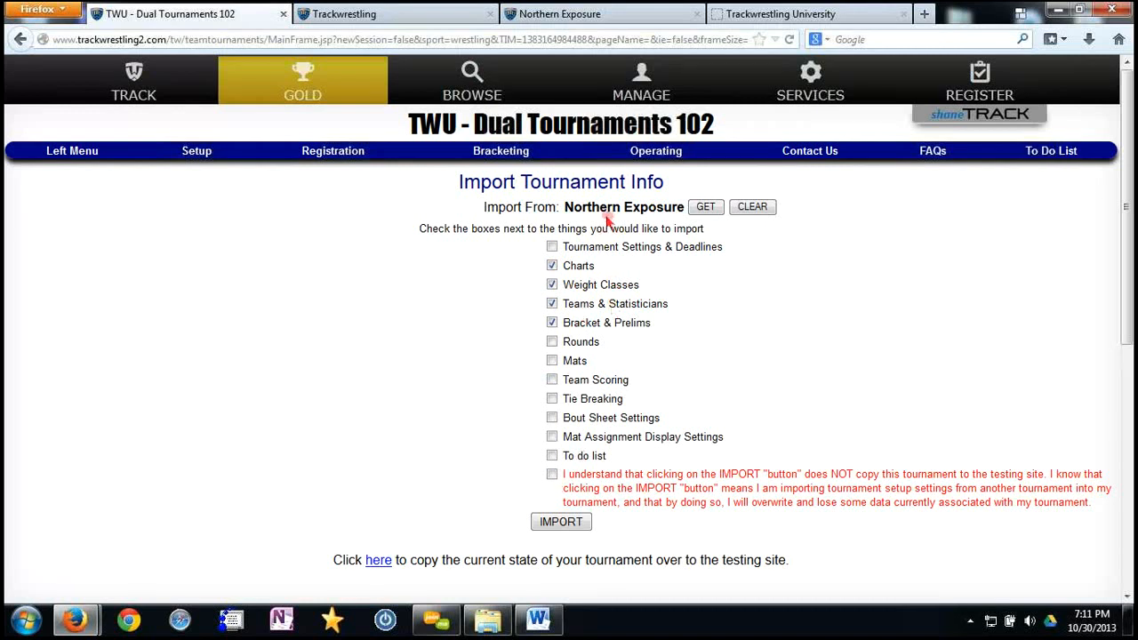
left_click(569, 522)
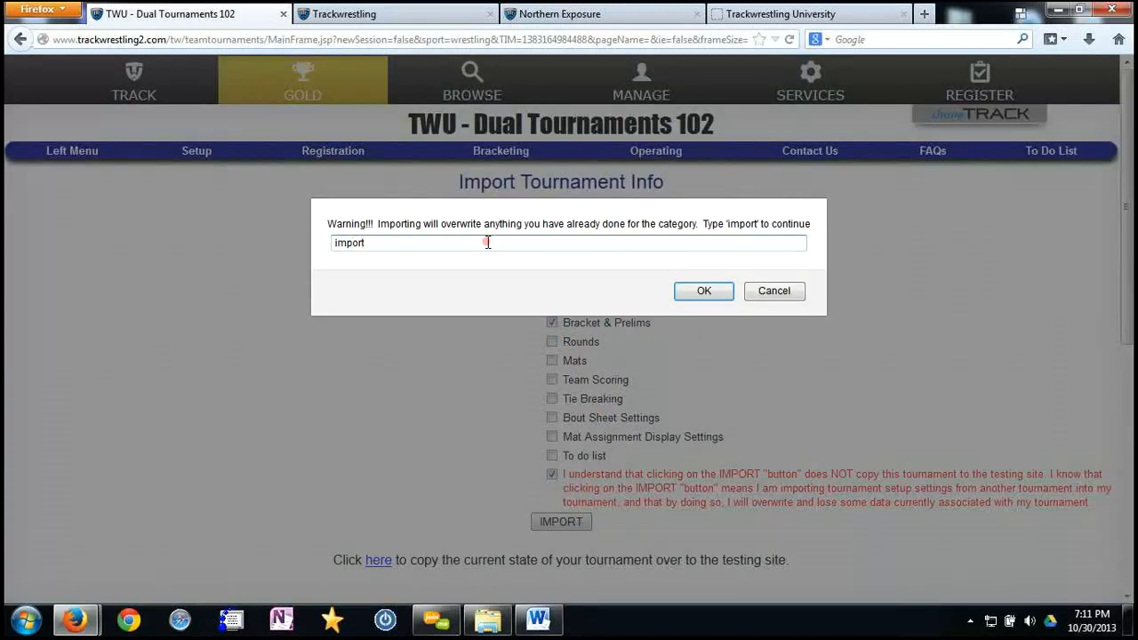
type("import")
key("Return")
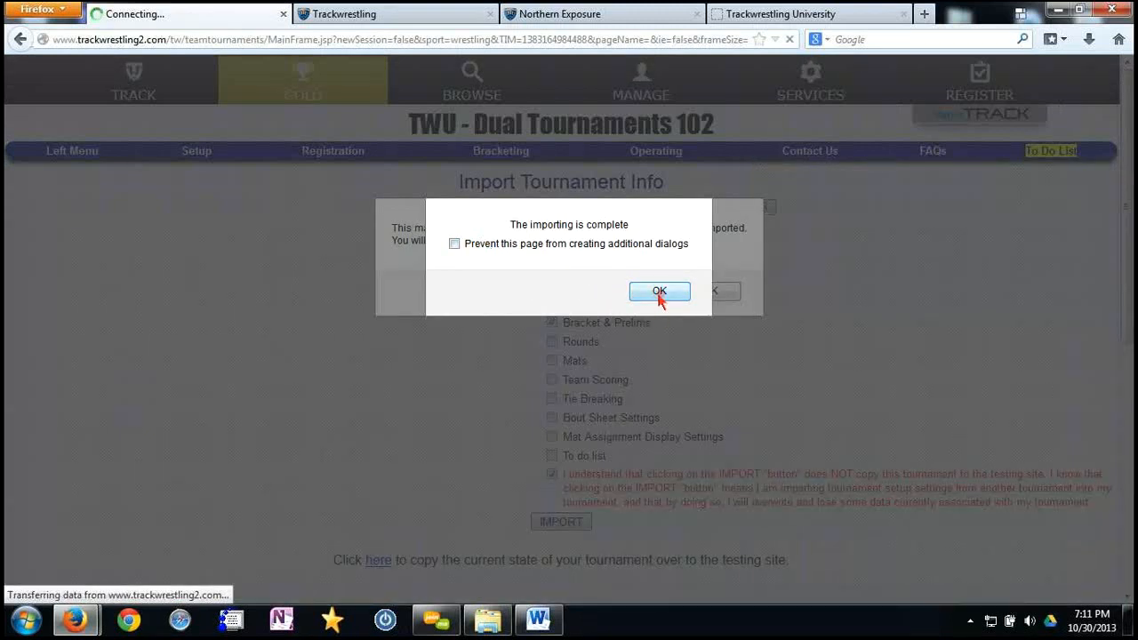
left_click(659, 292)
left_click(715, 291)
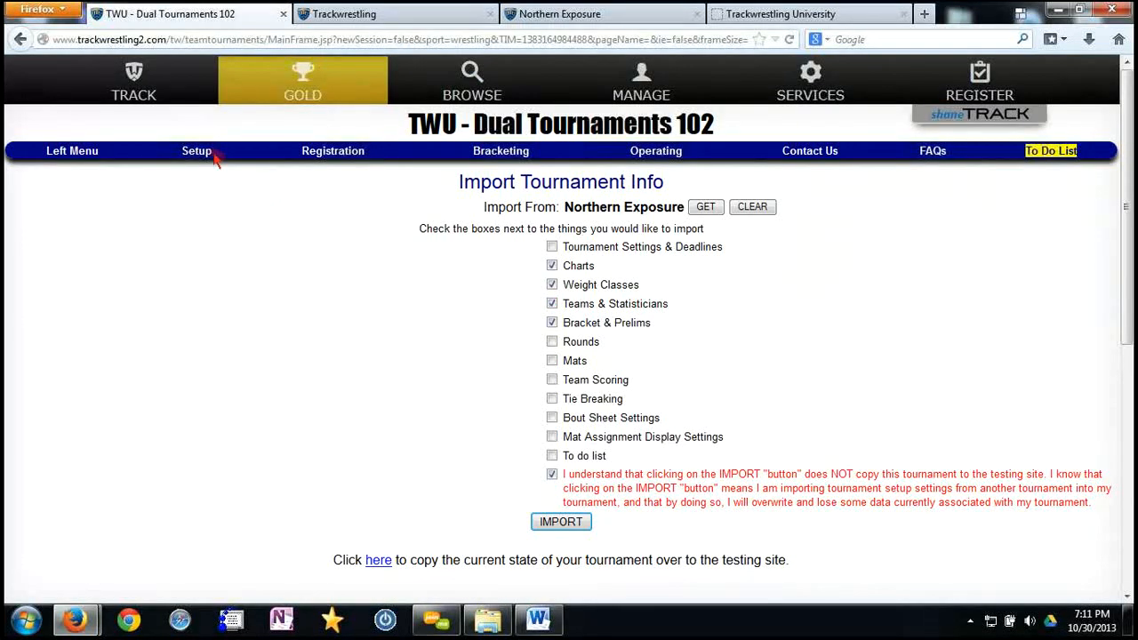
Open the tournament's team list and look through the imported teams and chart names
mouse_move(209, 155)
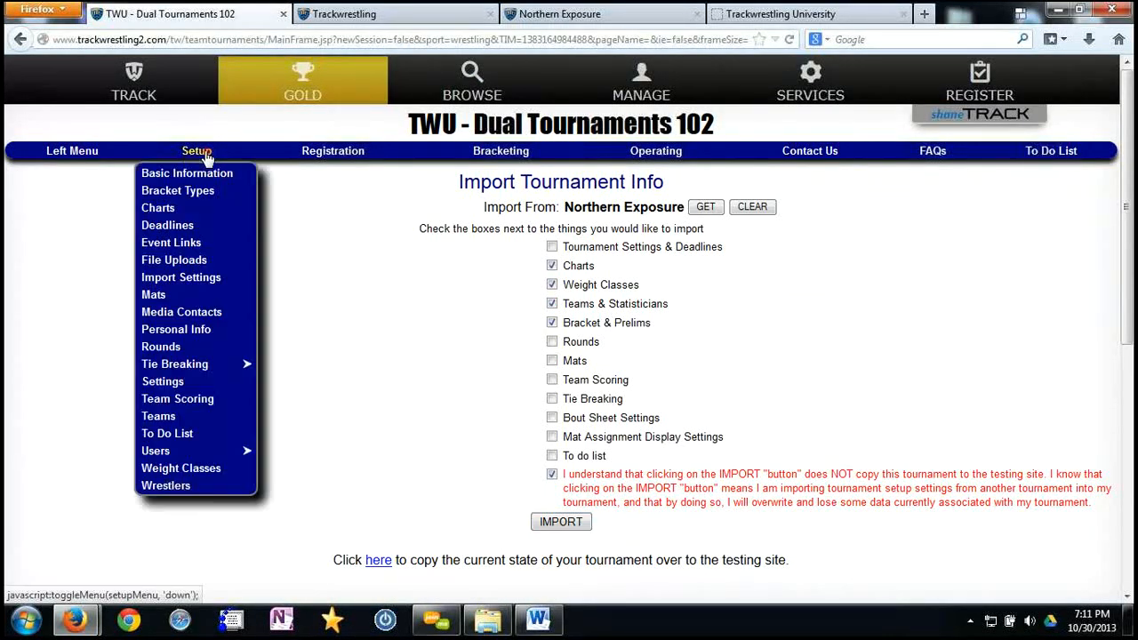
left_click(169, 415)
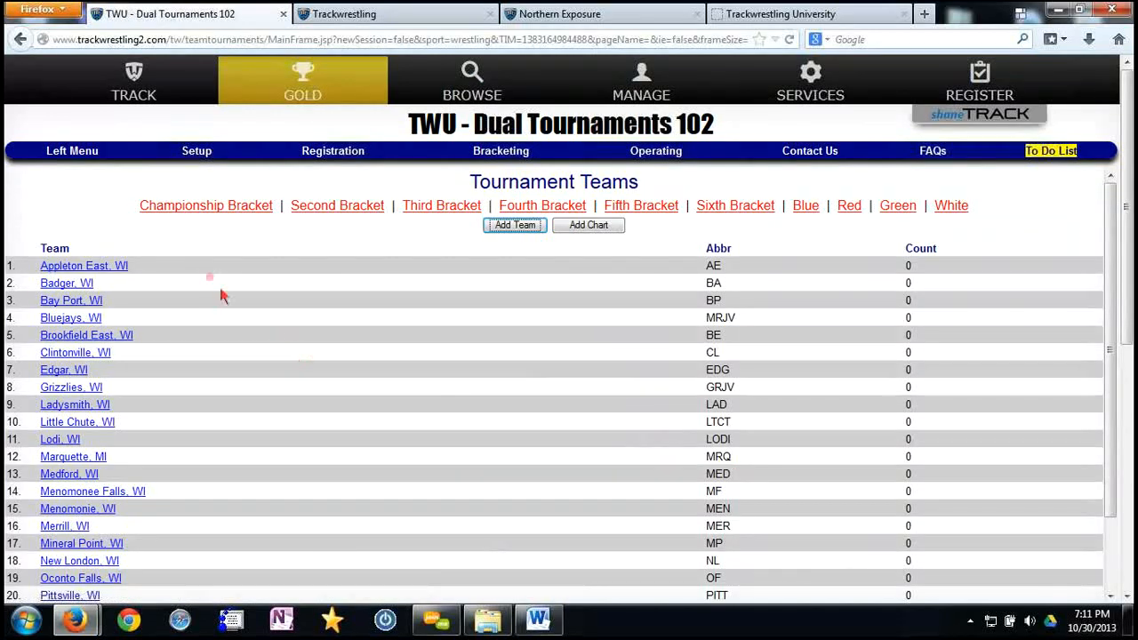
scroll(249, 500, "down", 1)
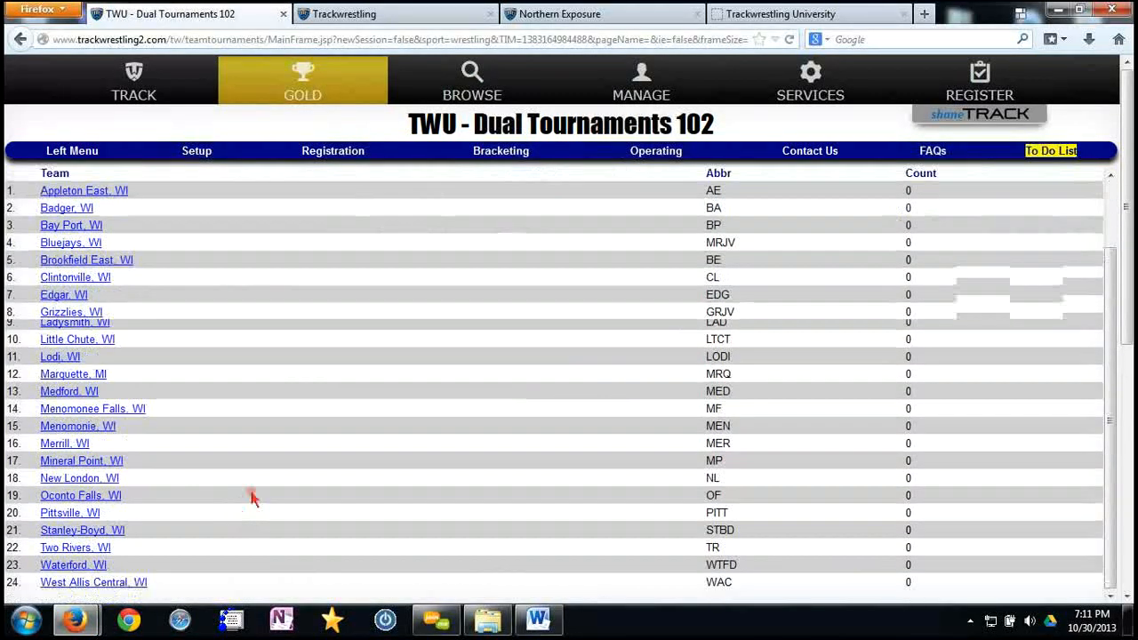
scroll(255, 496, "up", 2)
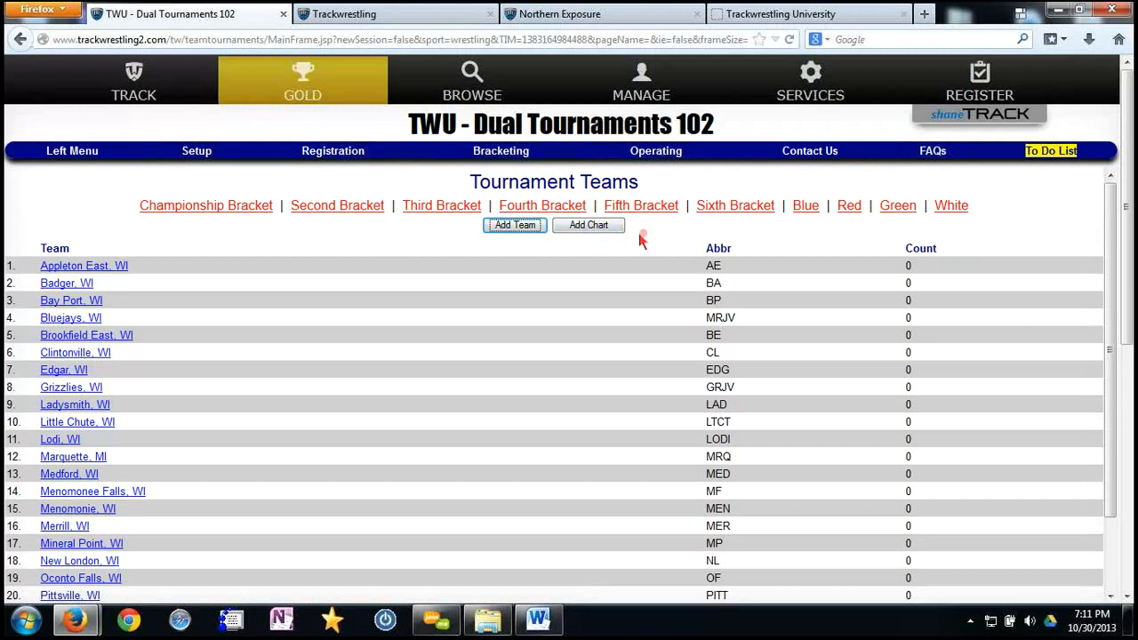
Open the charts overview and go to the bracket type settings of the Second Bracket
left_click(203, 156)
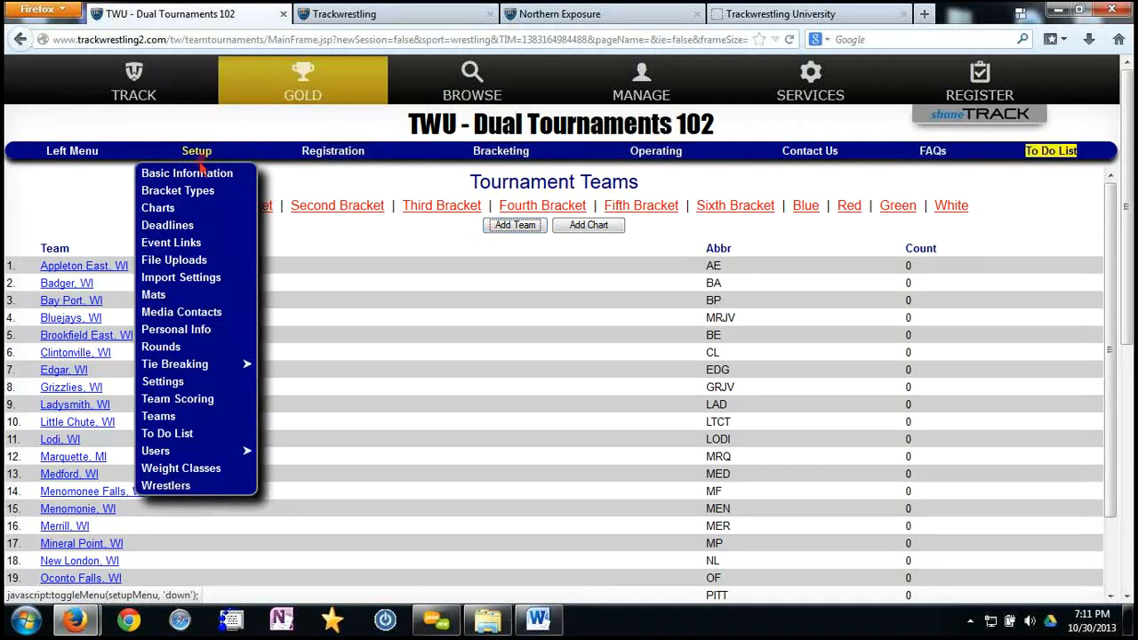
left_click(174, 215)
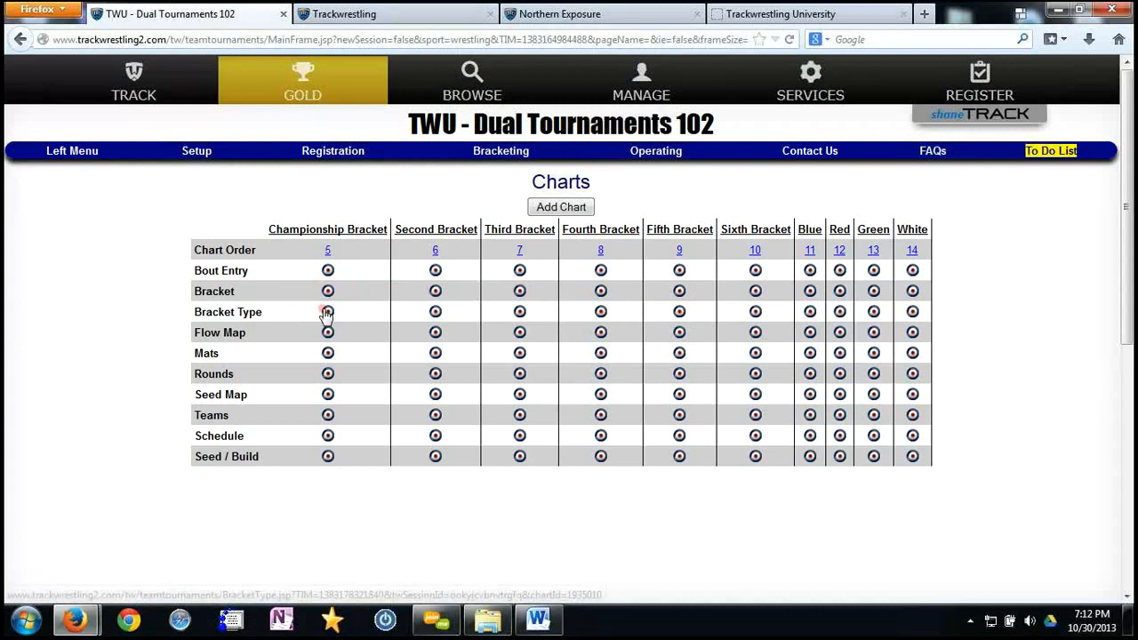
left_click(436, 311)
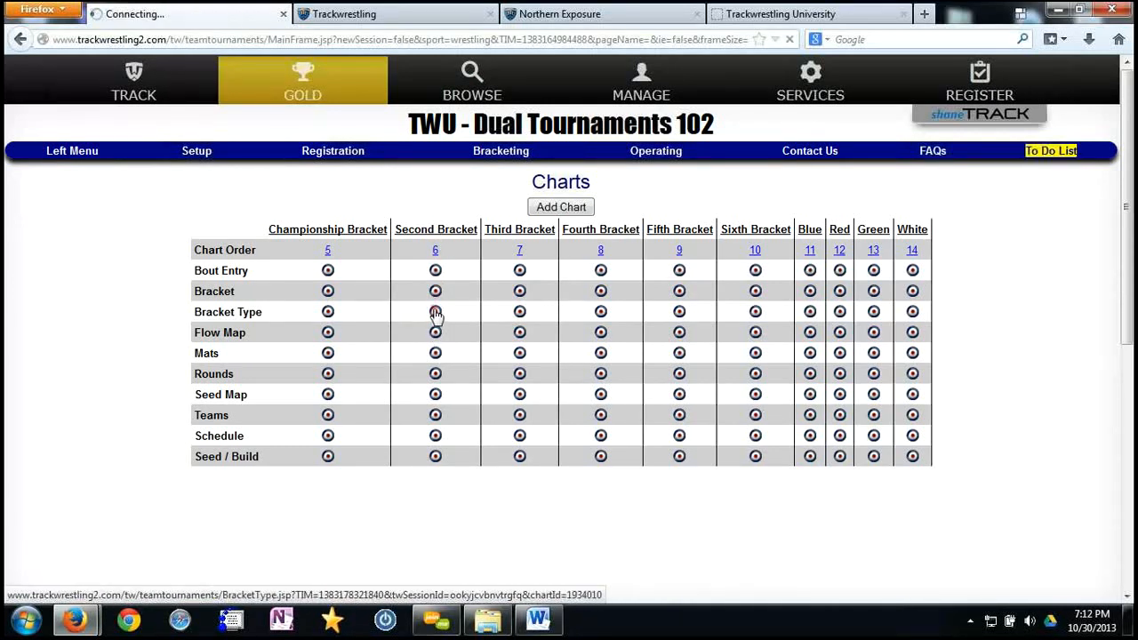
Set the chart order number of the Blue chart to 1 and check the chart sequence on the tournament's team list
left_click(199, 153)
left_click(160, 210)
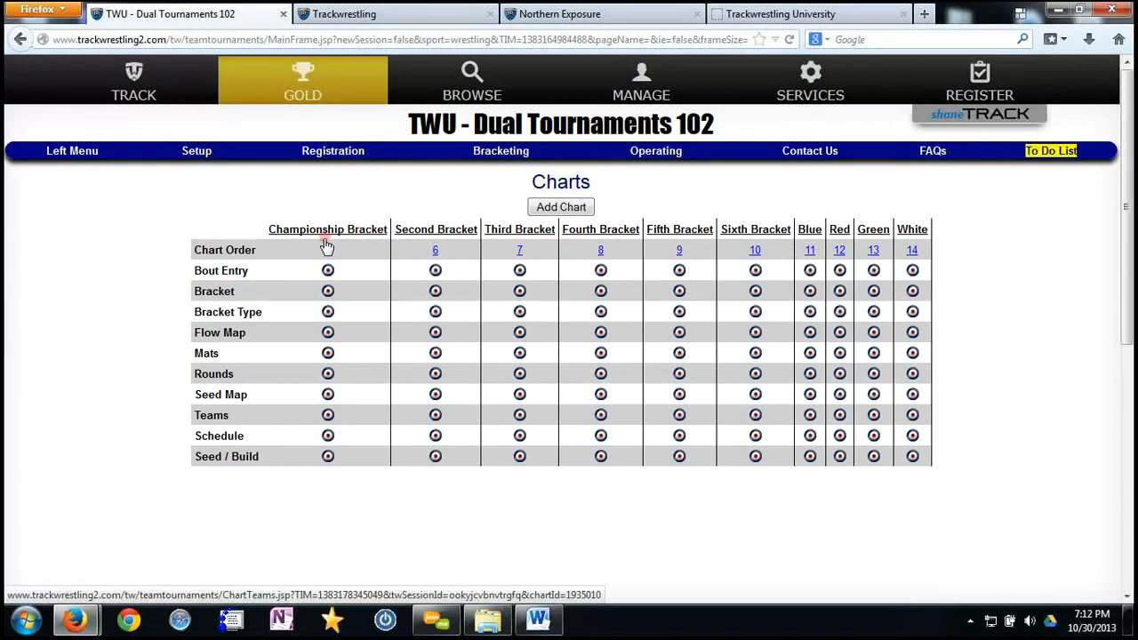
left_click(810, 251)
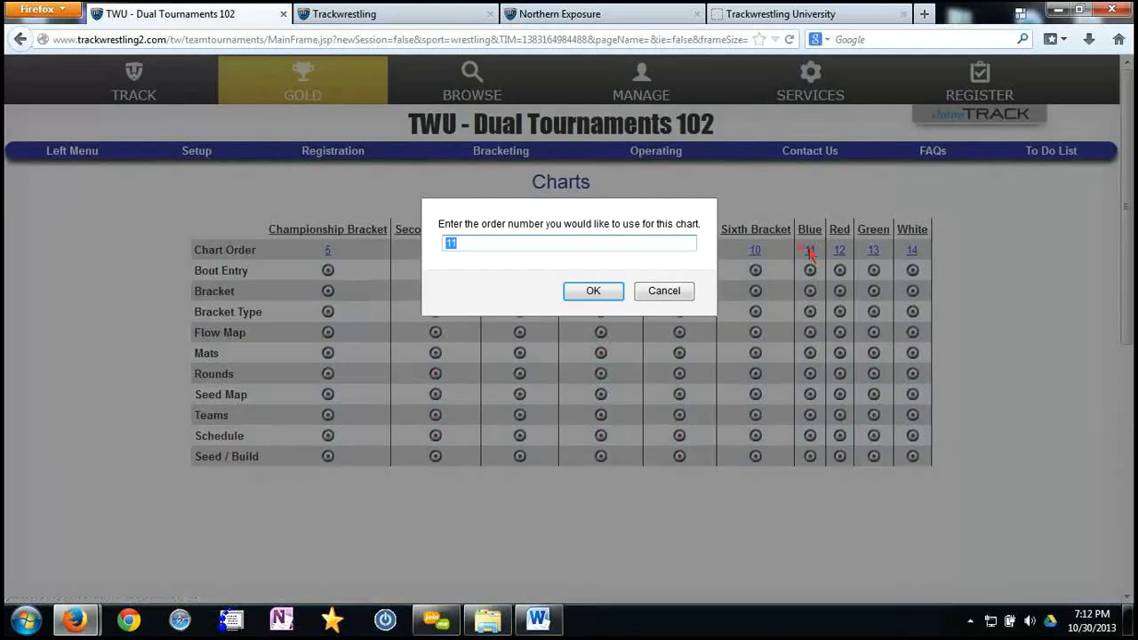
left_click(597, 292)
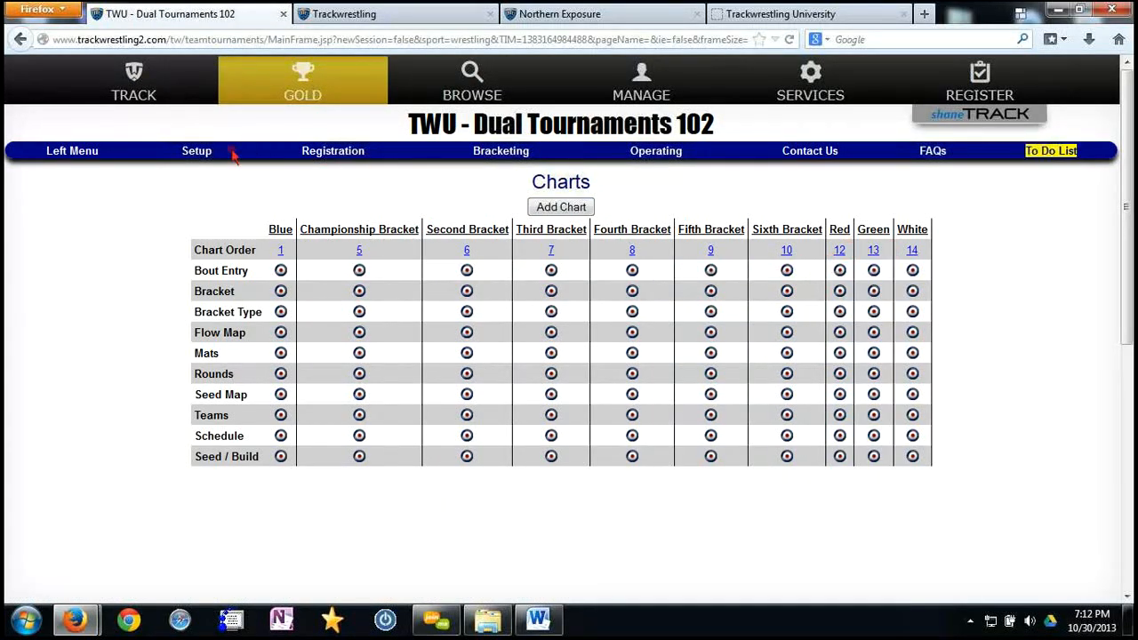
left_click(201, 152)
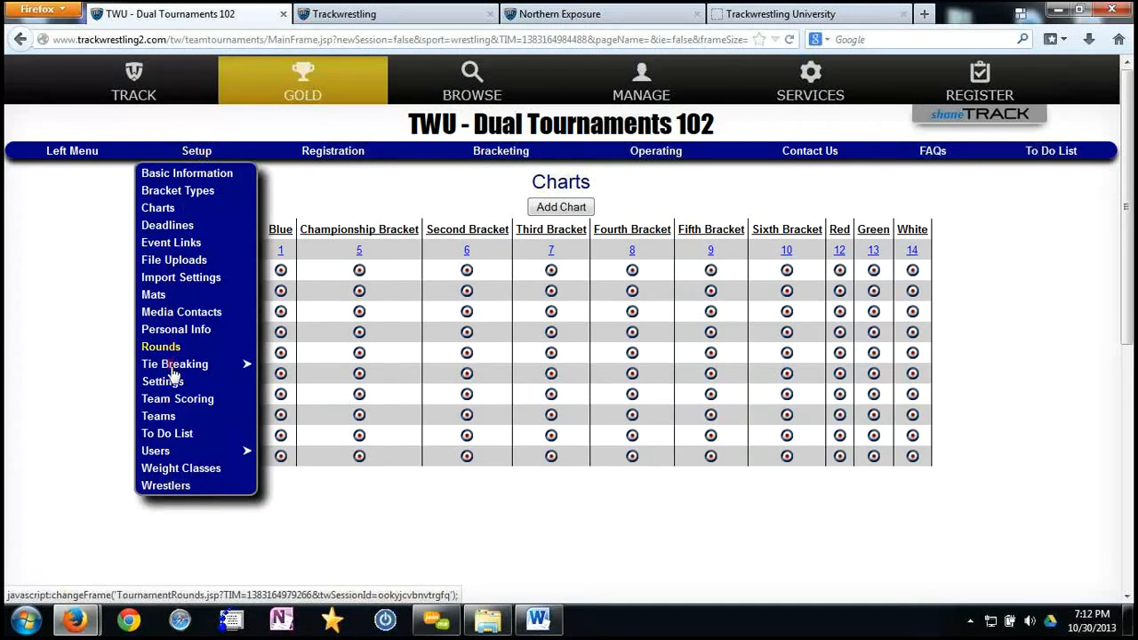
left_click(171, 415)
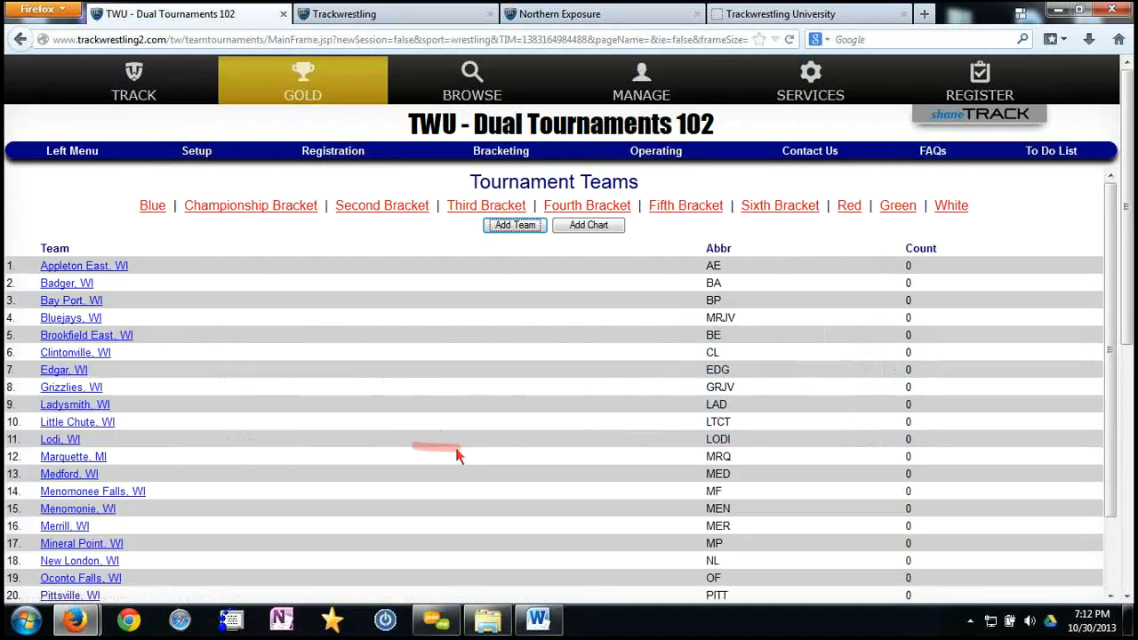
Set the Blue chart's order number back to 11 in the charts overview
left_click(197, 153)
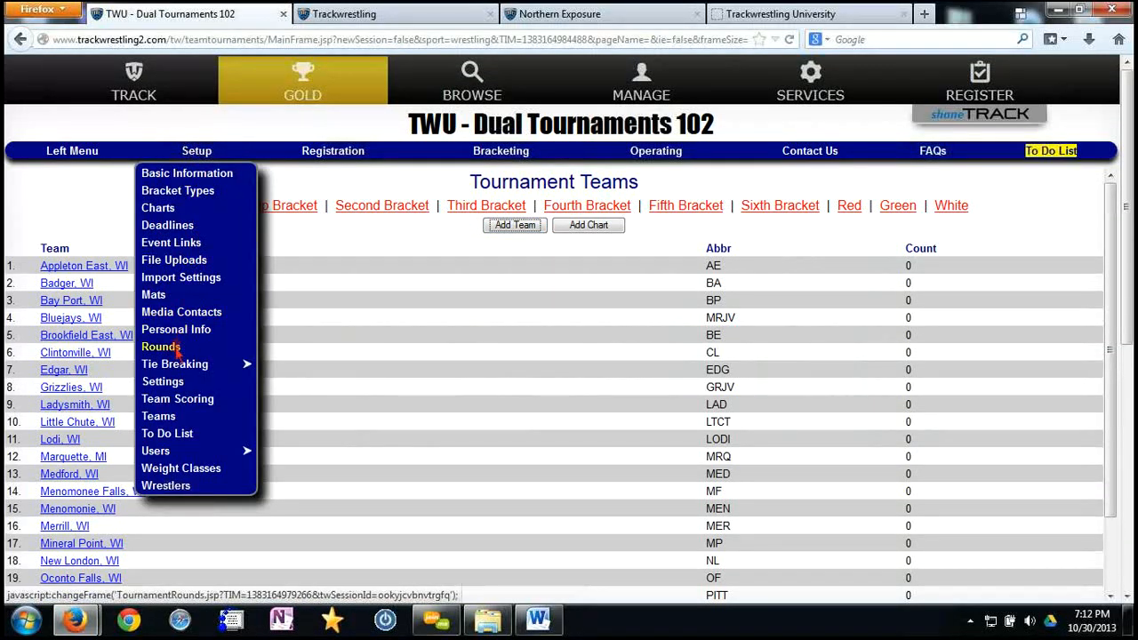
left_click(160, 211)
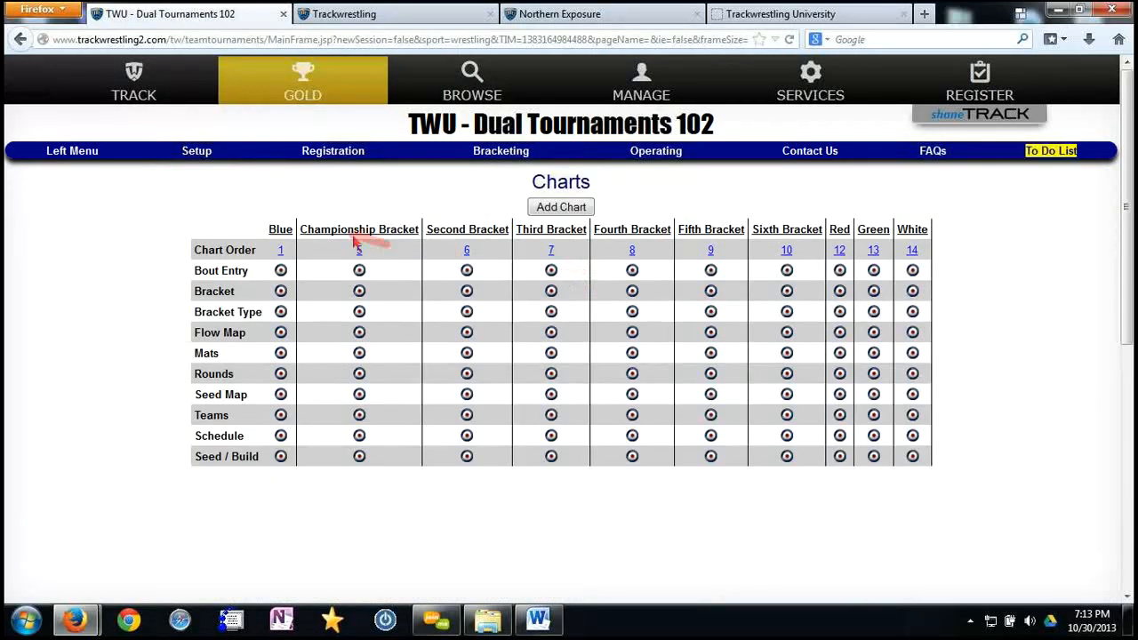
left_click(281, 252)
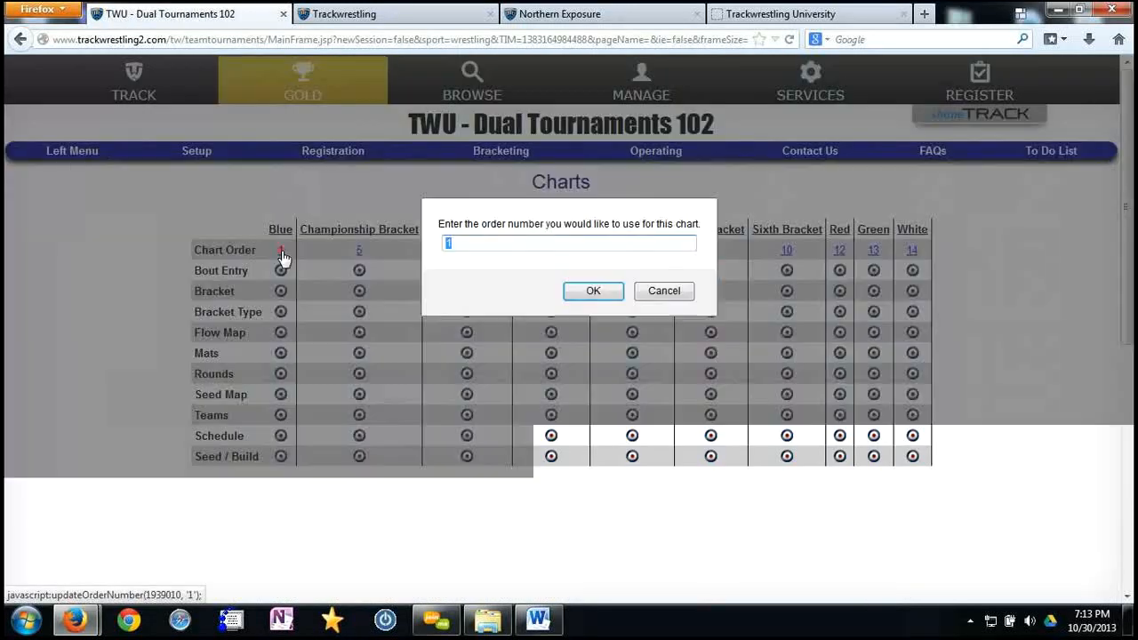
type("11")
left_click(594, 292)
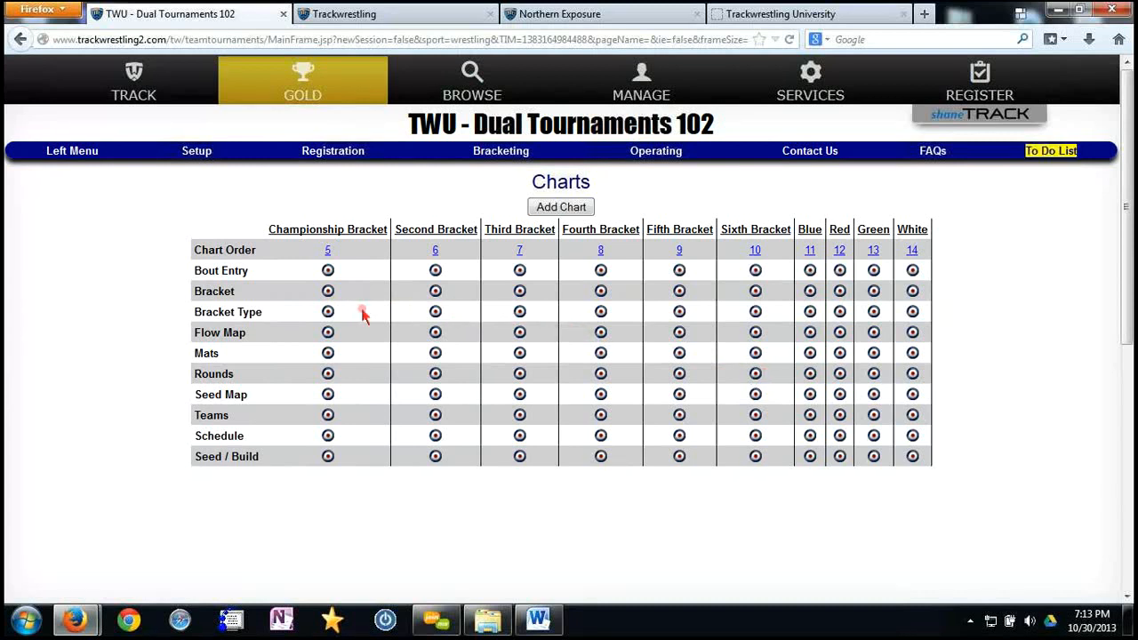
Open the bracket type settings of the Championship Bracket and examine its default seed map
left_click(194, 152)
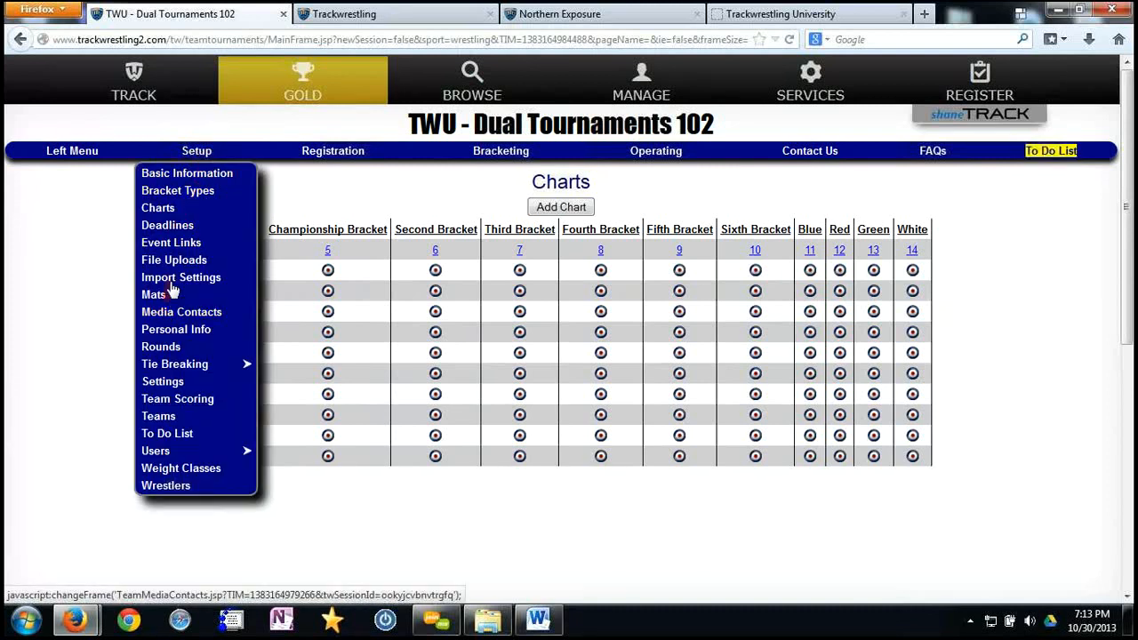
left_click(206, 194)
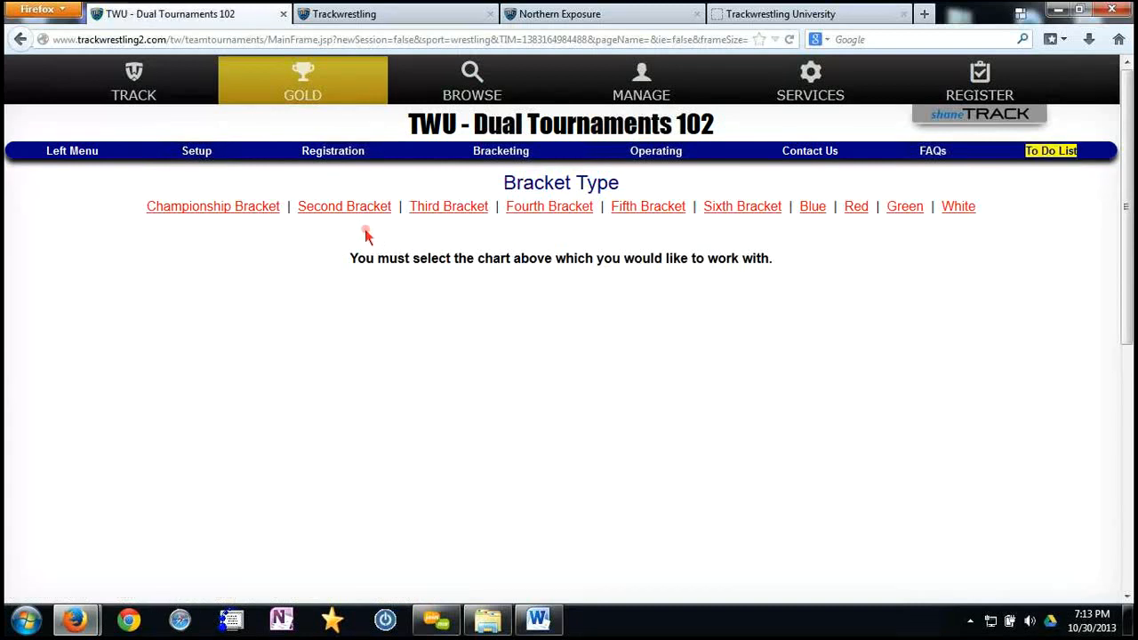
left_click(240, 209)
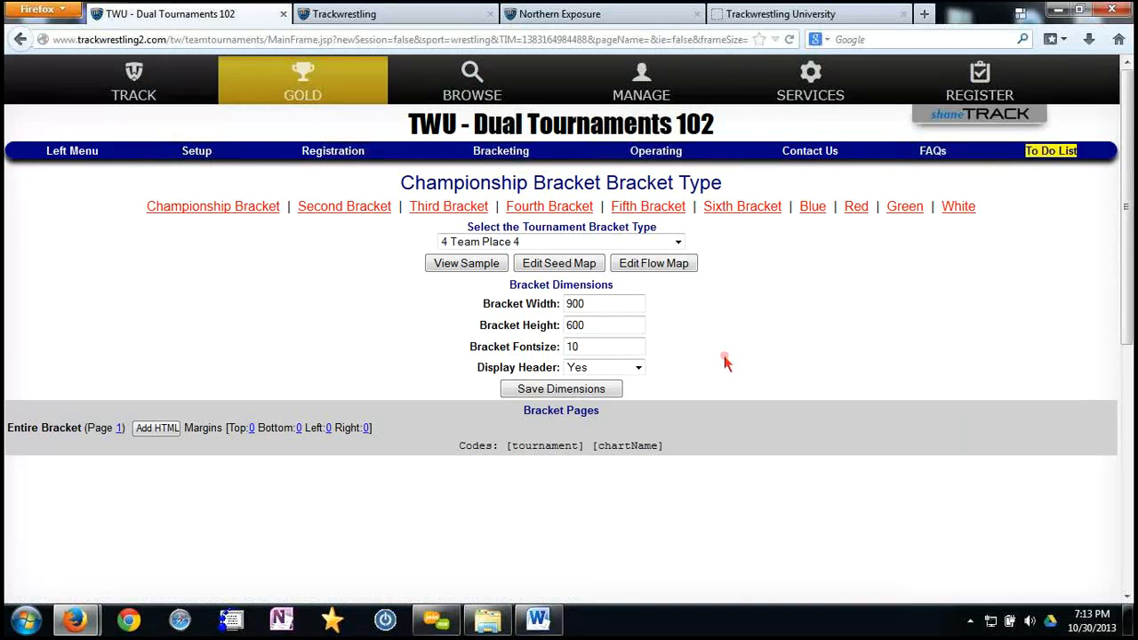
left_click(562, 267)
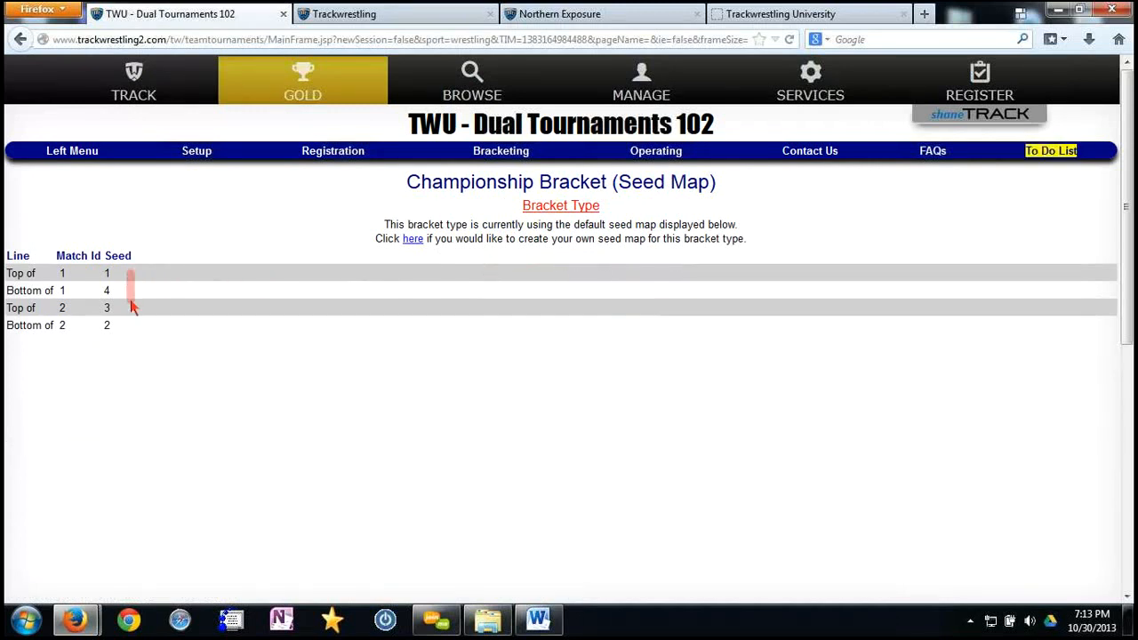
Return to the Championship Bracket's bracket type settings and view a sample of its bracket layout
left_click(195, 153)
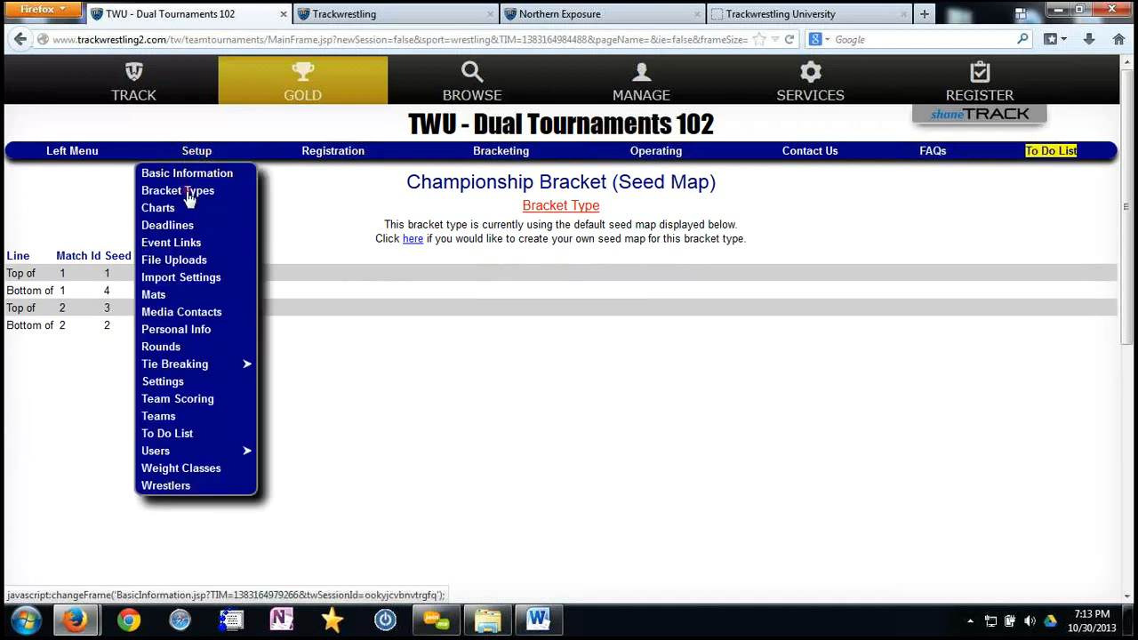
left_click(190, 193)
left_click(255, 208)
left_click(472, 264)
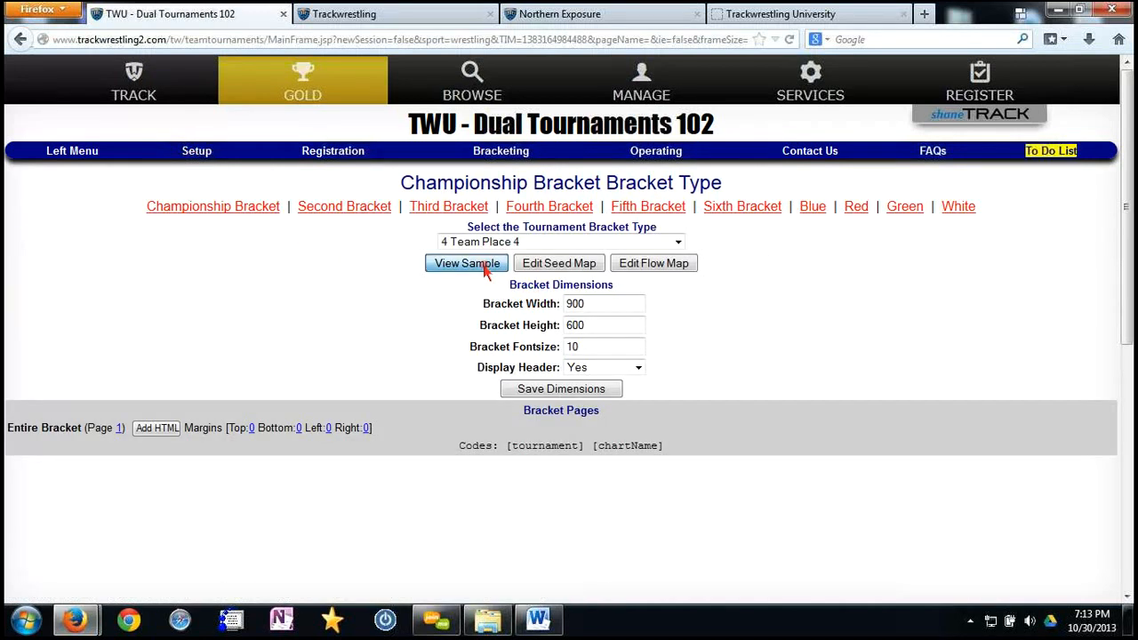
left_click(536, 227)
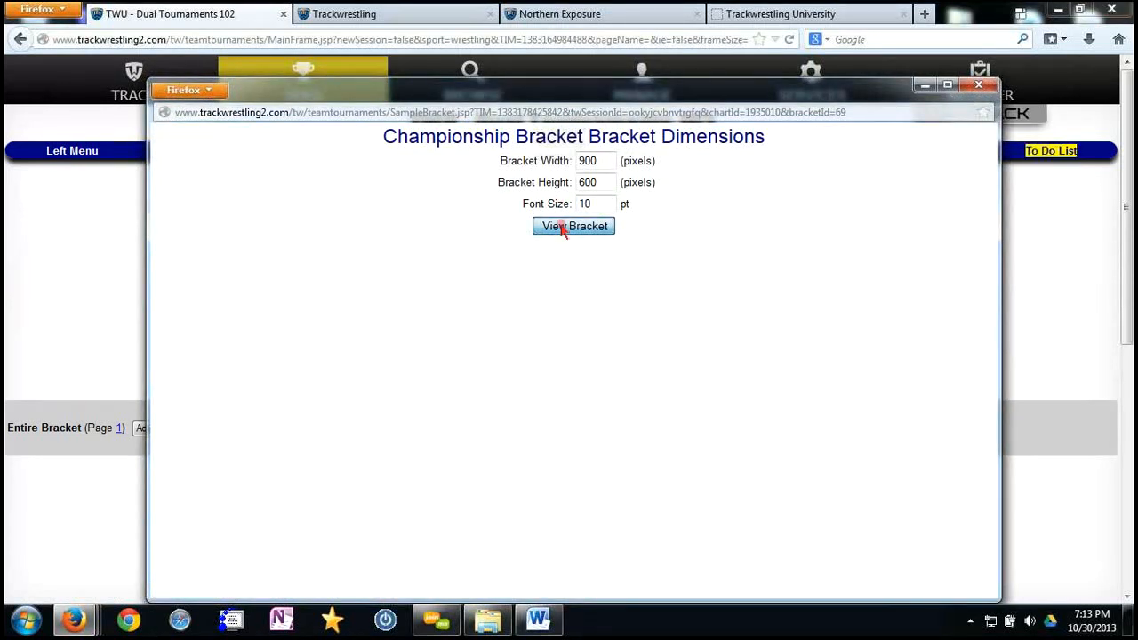
scroll(731, 260, "down", 1)
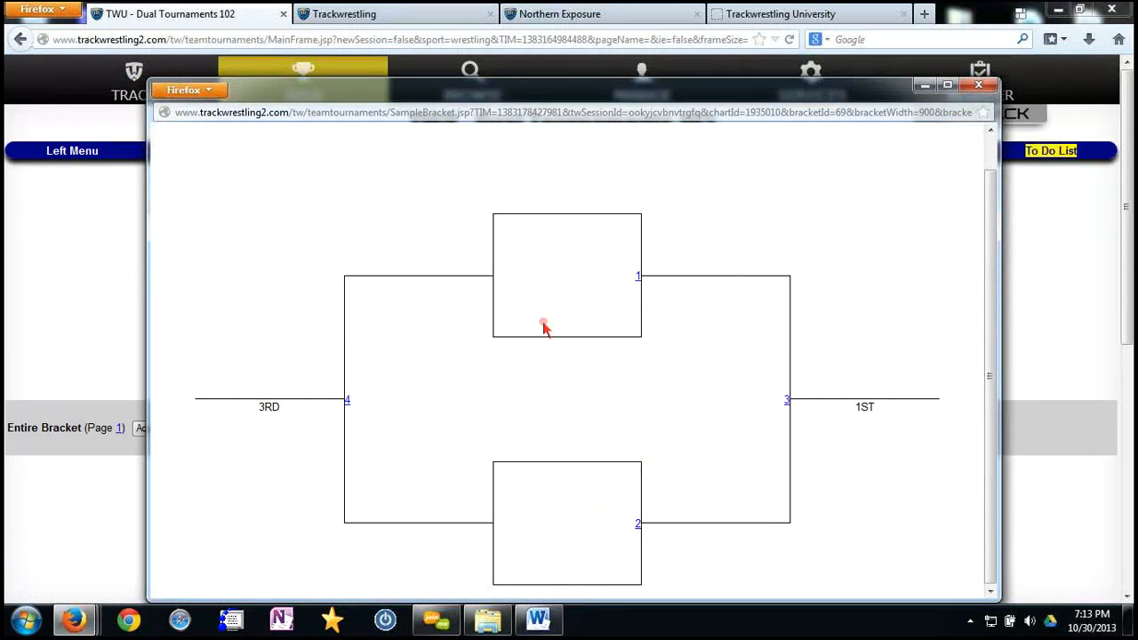
left_click(91, 204)
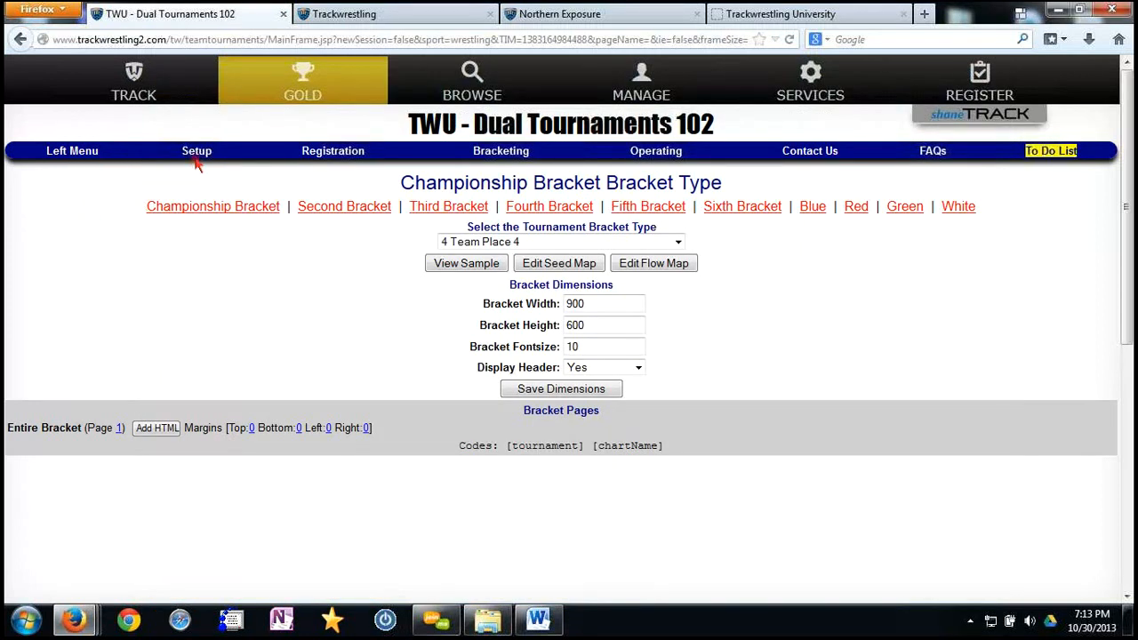
Create a custom seed map for the Championship Bracket, with seed 3 at the bottom of match 1 and seed 4 at the top of match 2
left_click(551, 265)
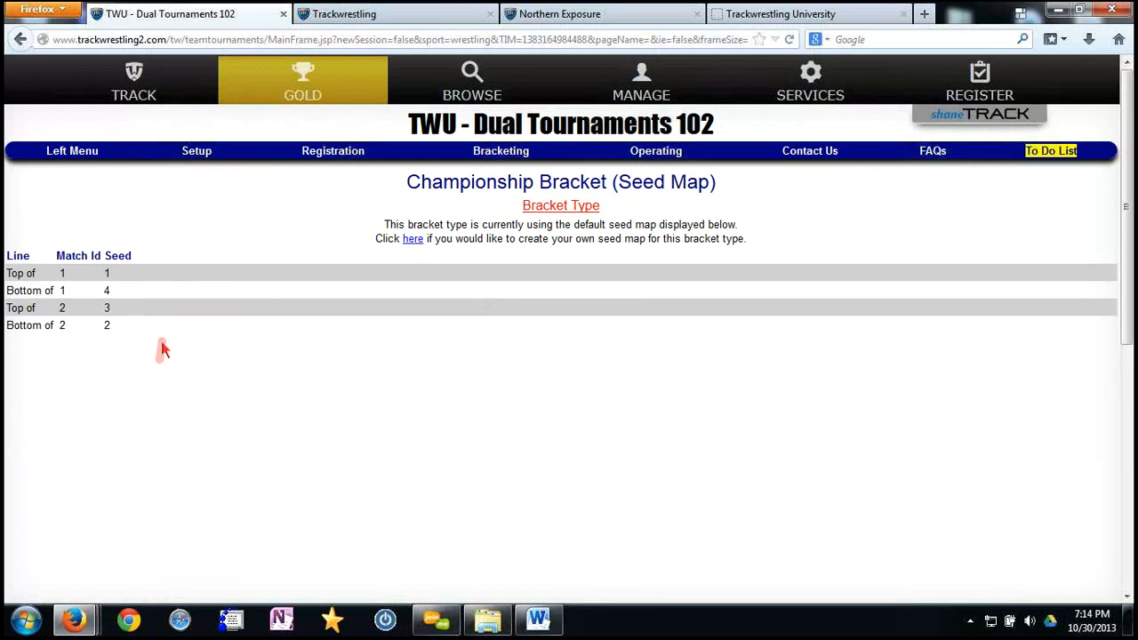
left_click(413, 240)
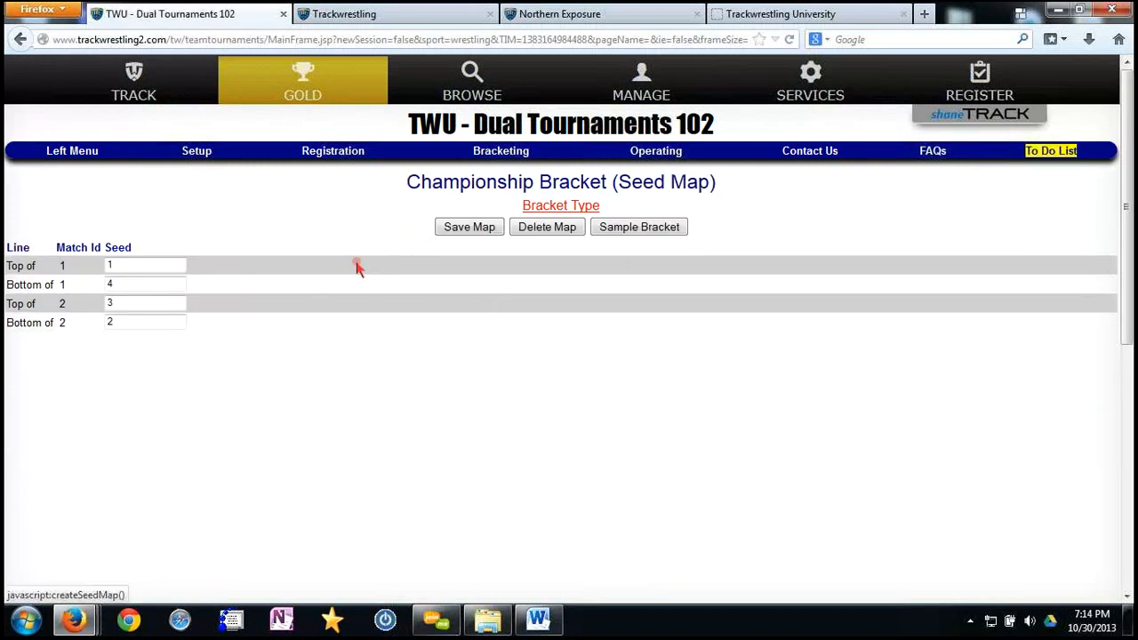
left_click(116, 283)
type("3")
left_click(108, 302)
type("4")
Set the bottom of match 1 to seed 4 and the top of match 2 to seed 3, save the seed map and return to the bracket type
left_click(122, 284)
type("4")
left_click_drag(118, 306, 104, 305)
type("3")
left_click(476, 230)
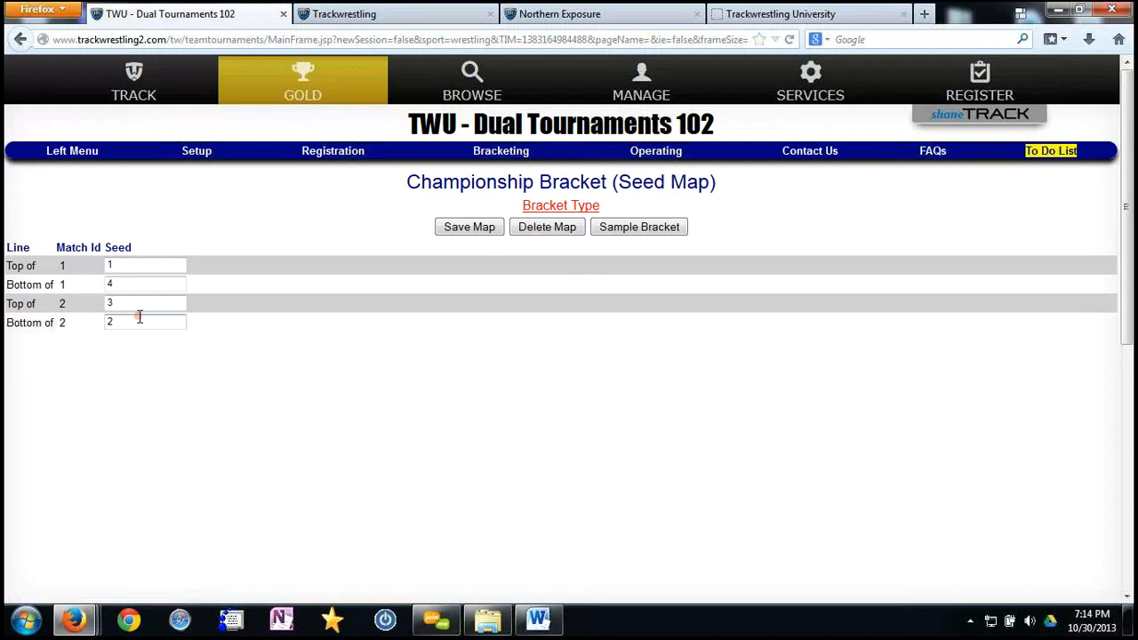
left_click(542, 205)
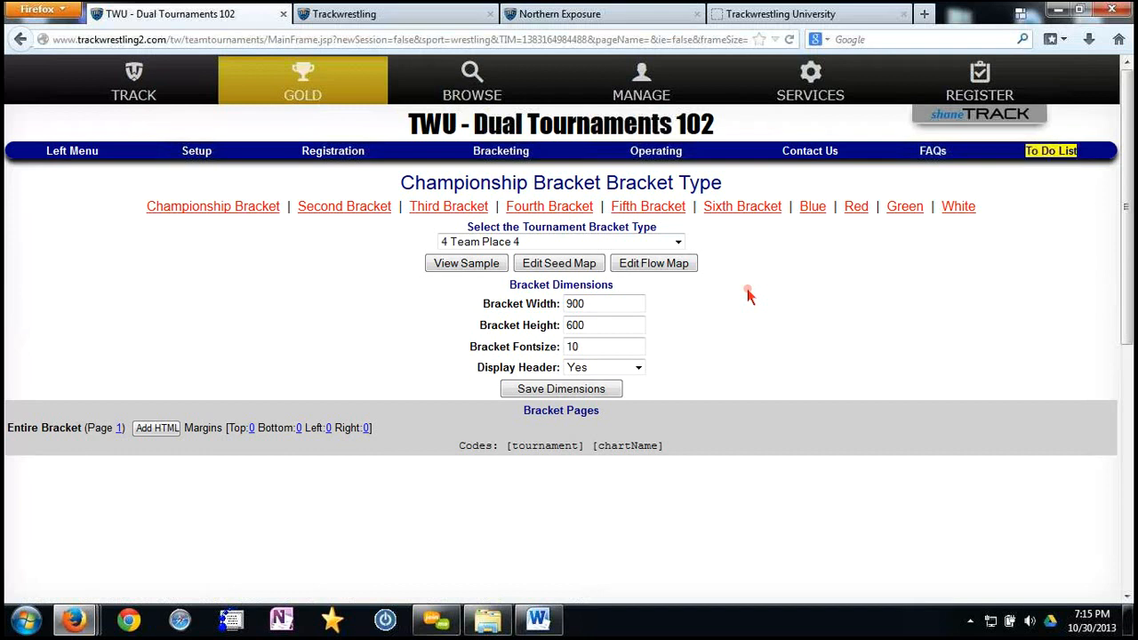
Switch to Dual_102_charts_plan.docx in Word, review the pool and placement bracket plan, and return to the bracket type settings
left_click(538, 620)
scroll(857, 393, "down", 1)
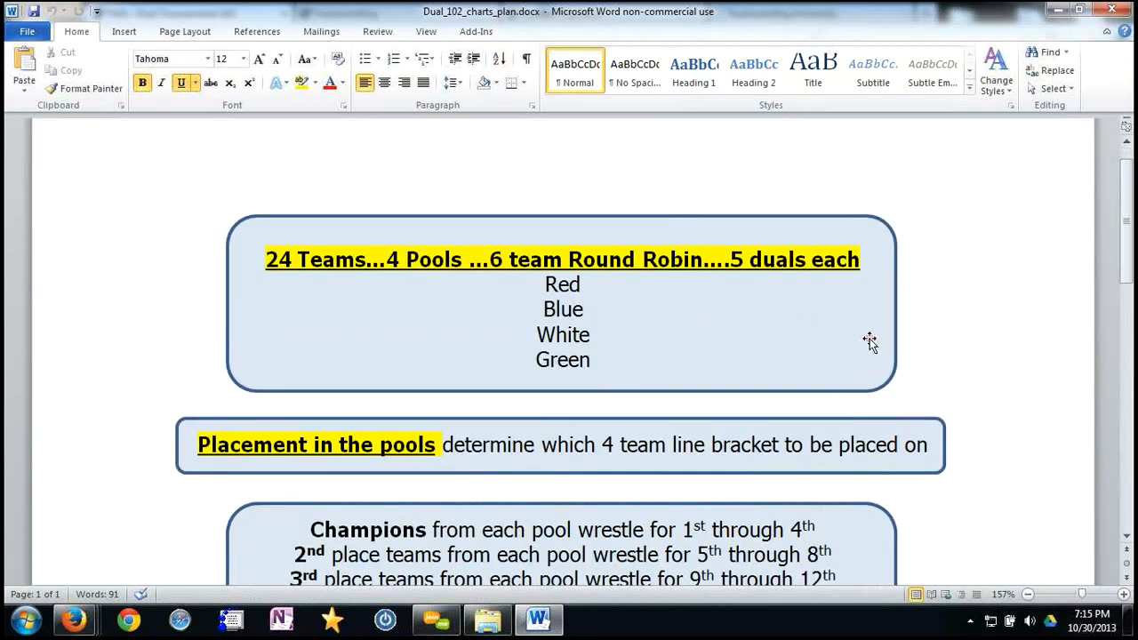
scroll(859, 343, "down", 1)
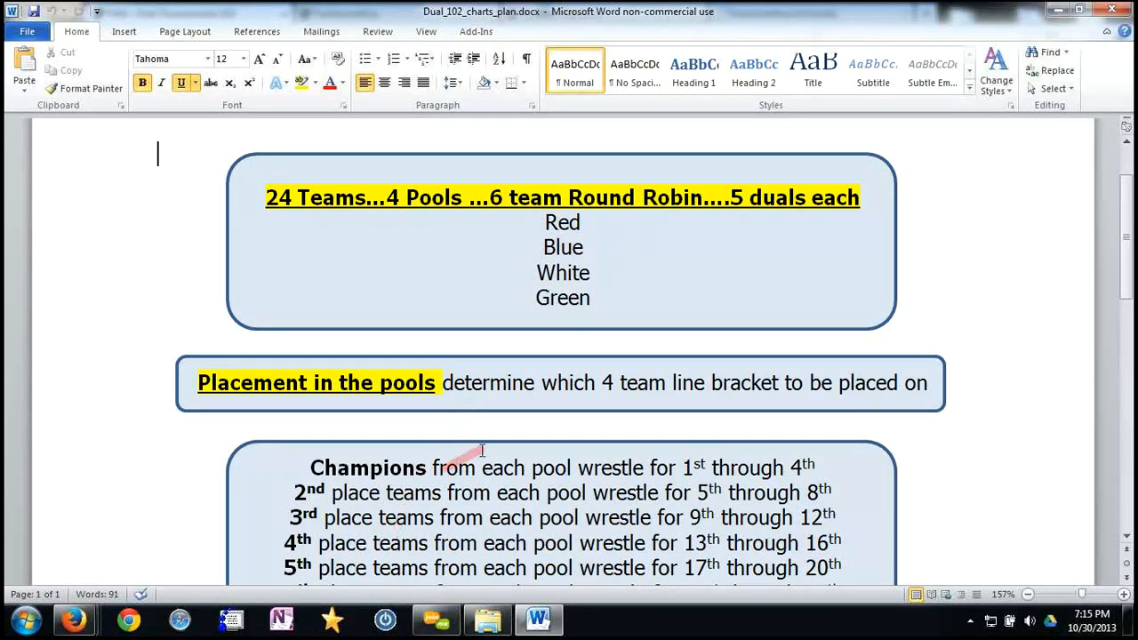
left_click(1058, 9)
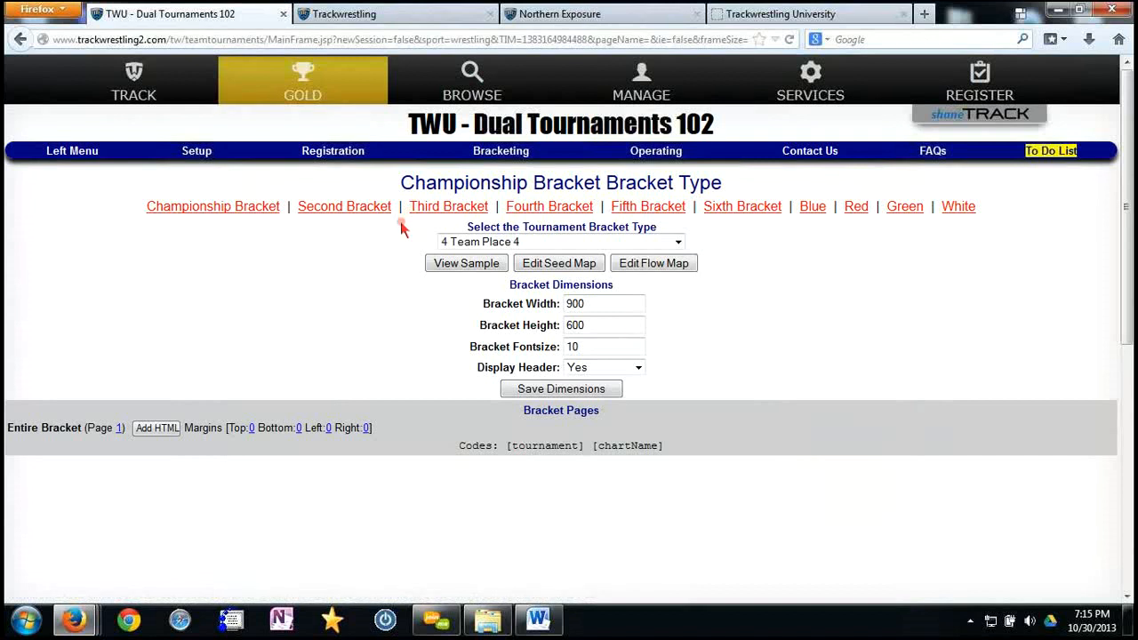
Open the Blue pool's bracket type and examine its flow map into the placement brackets
left_click(814, 211)
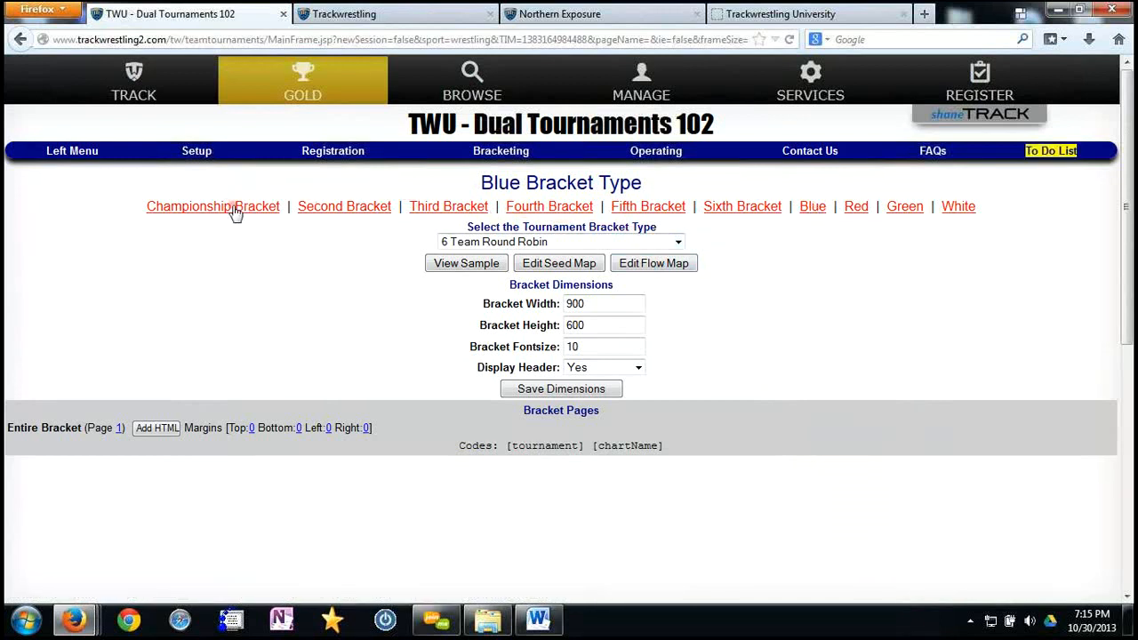
left_click(815, 210)
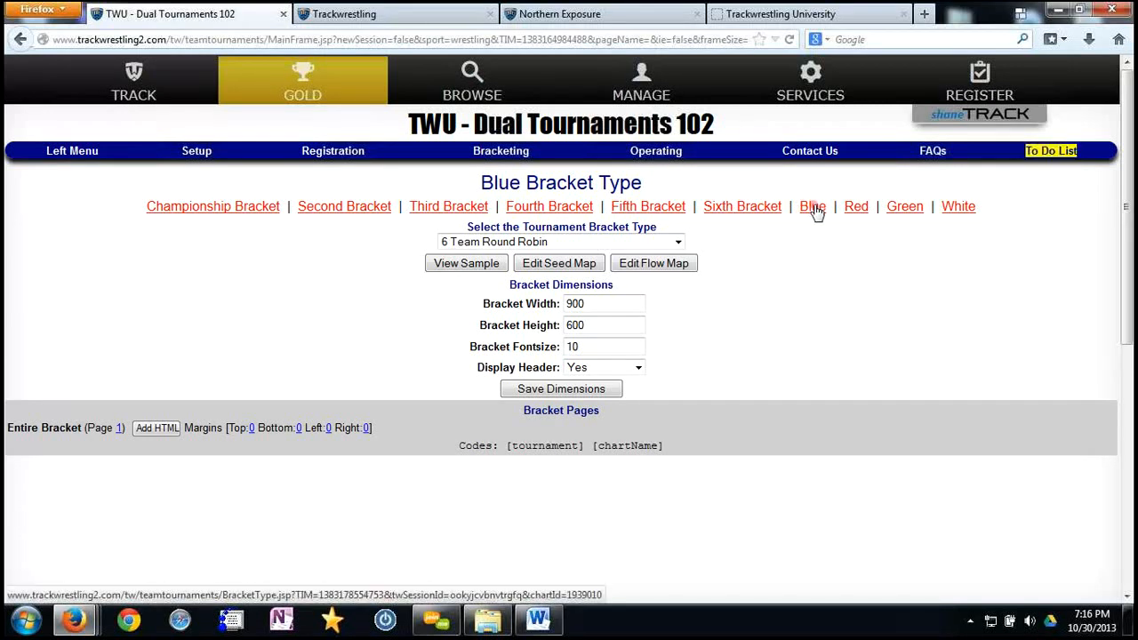
left_click(622, 267)
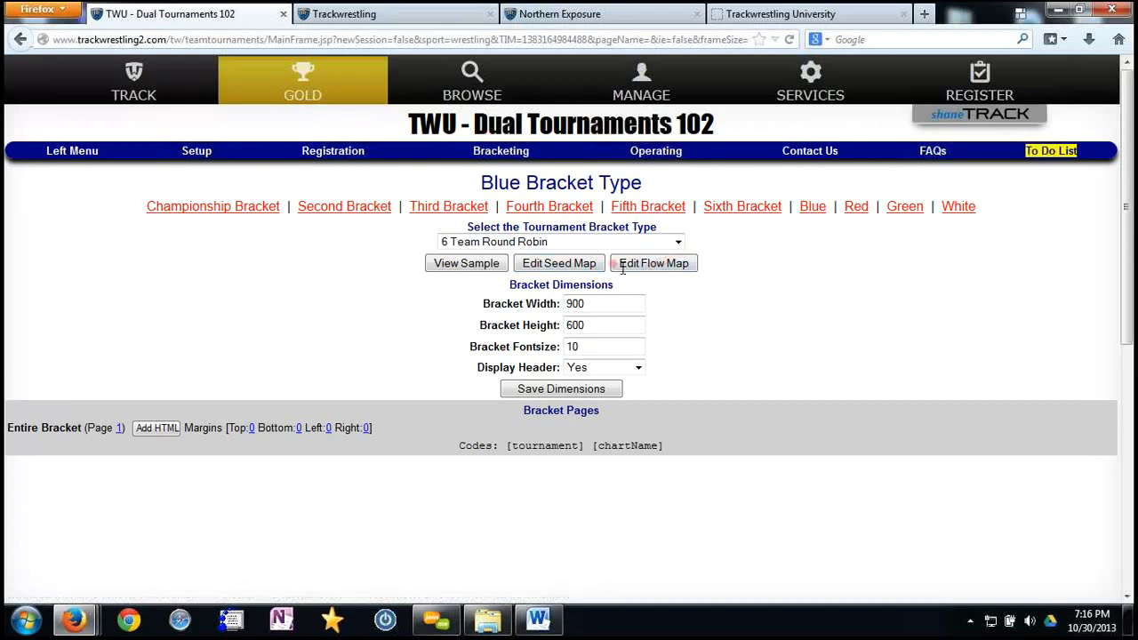
left_click(647, 270)
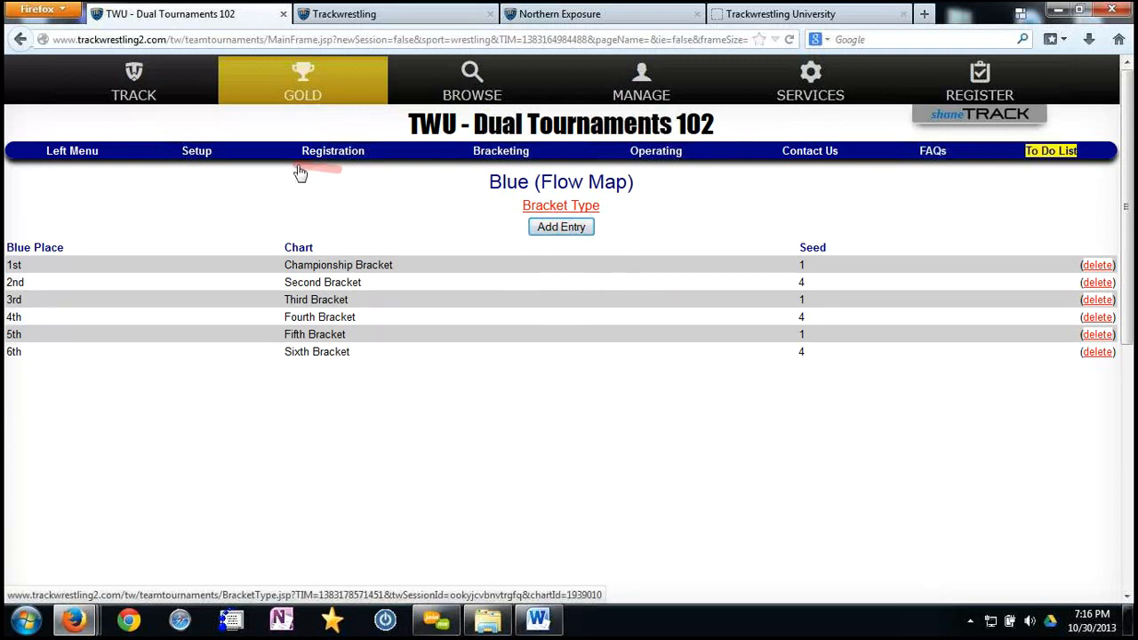
Open the Blue chart's teams page and delete its bracket, entering "delete" as the confirmation text
left_click(207, 157)
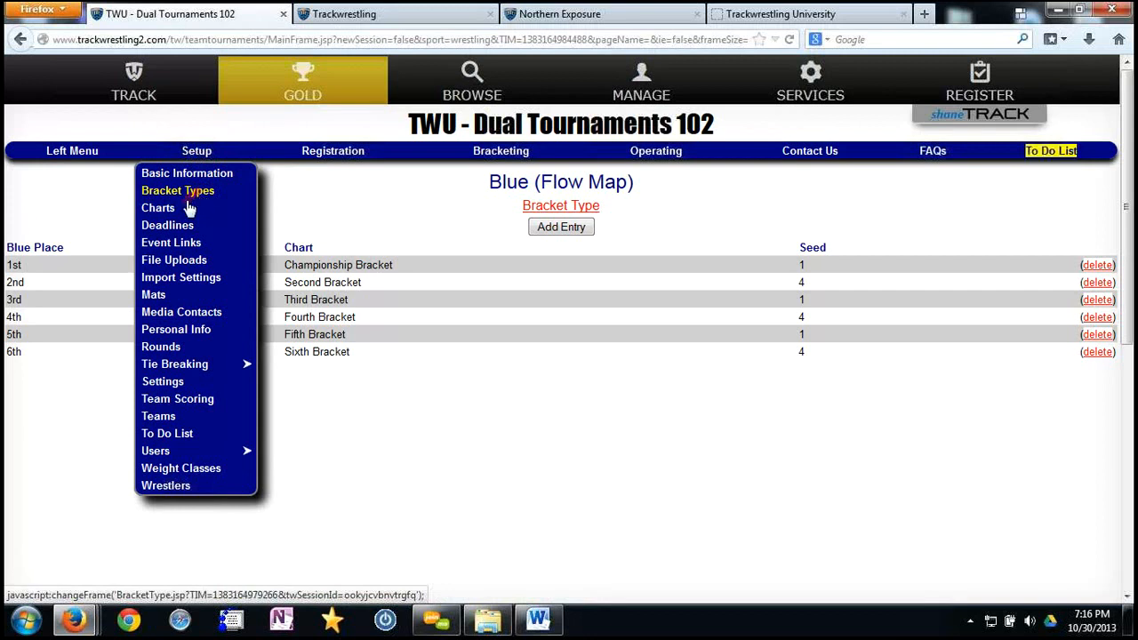
left_click(173, 418)
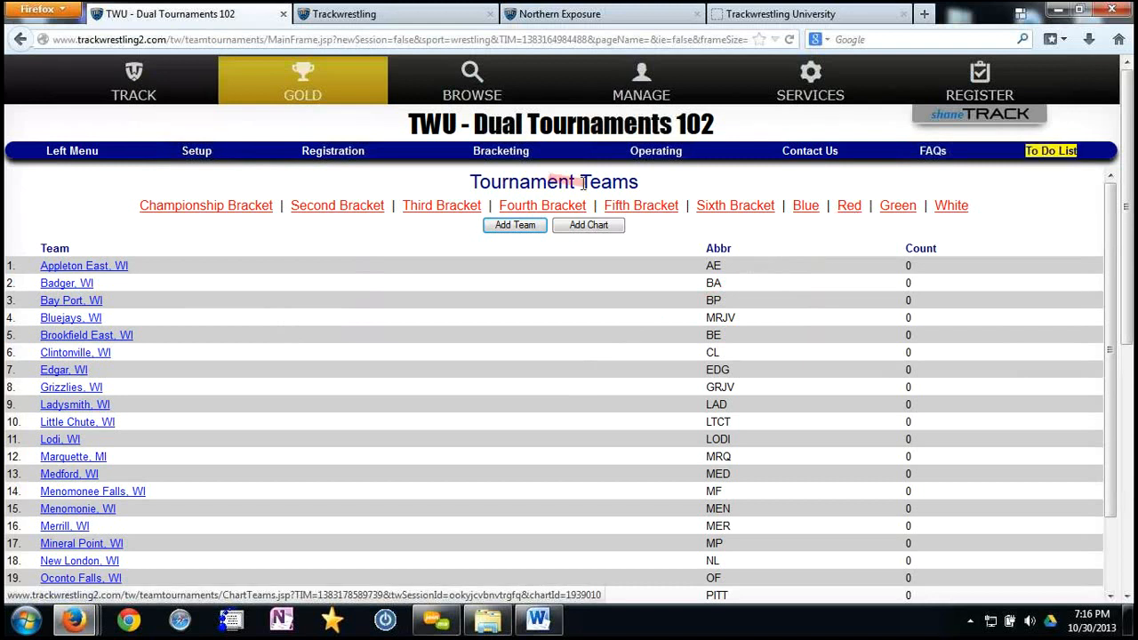
left_click(807, 207)
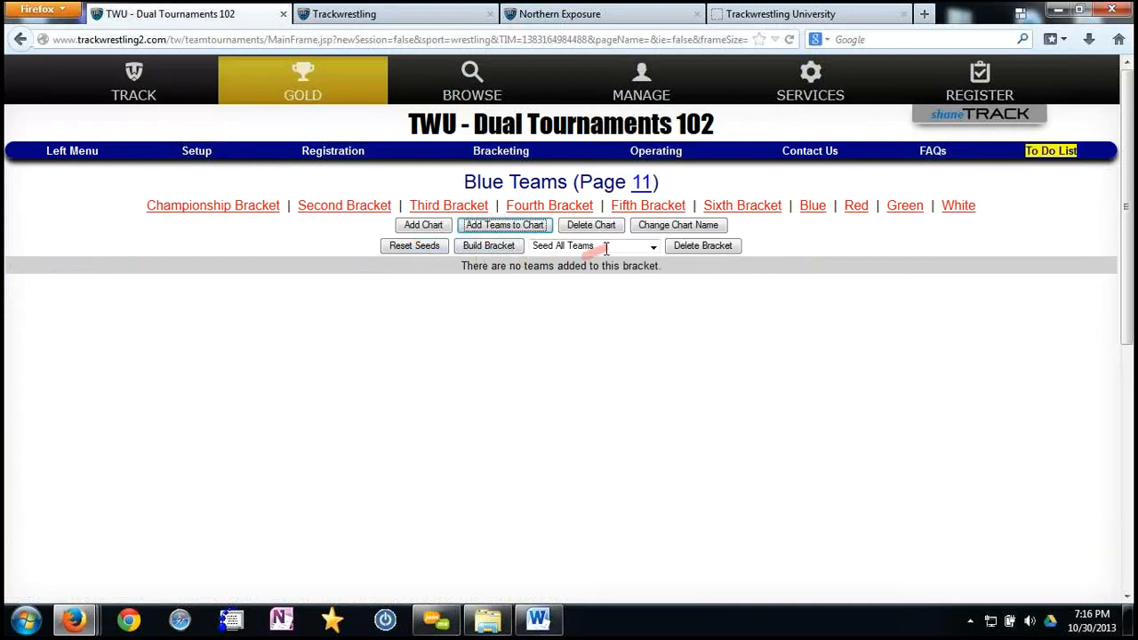
left_click(684, 246)
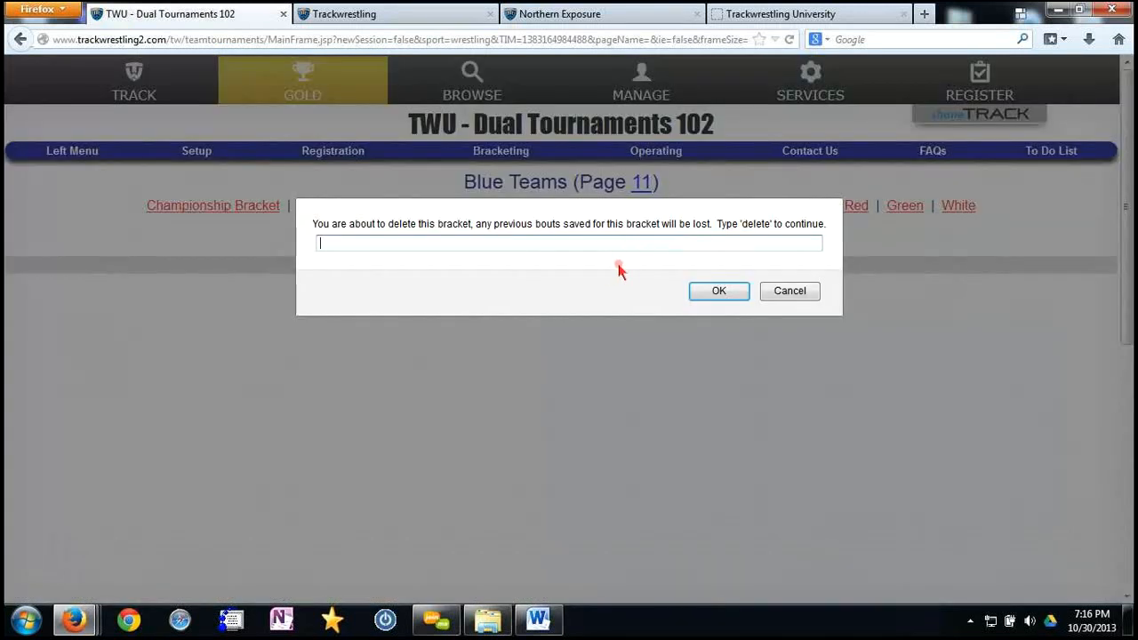
key("Return")
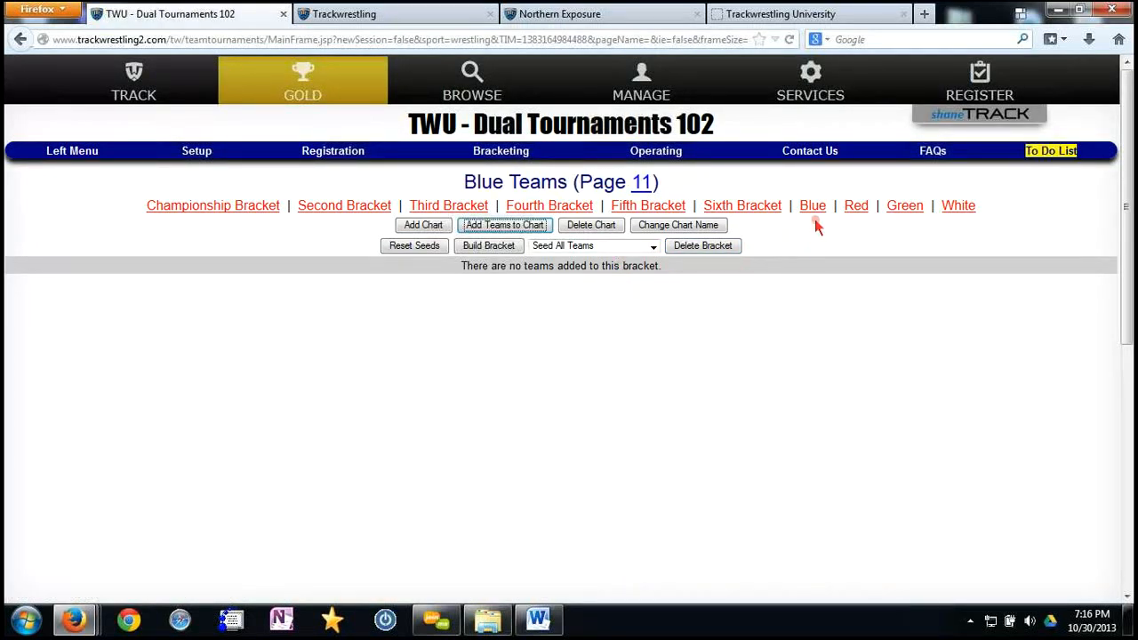
left_click(716, 248)
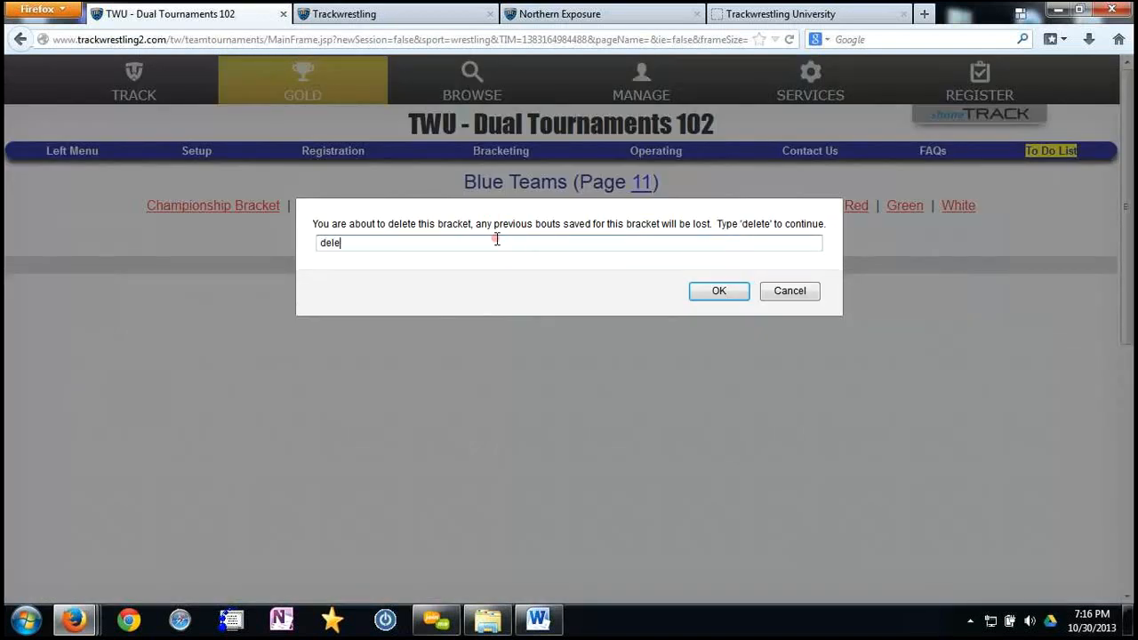
key("Return")
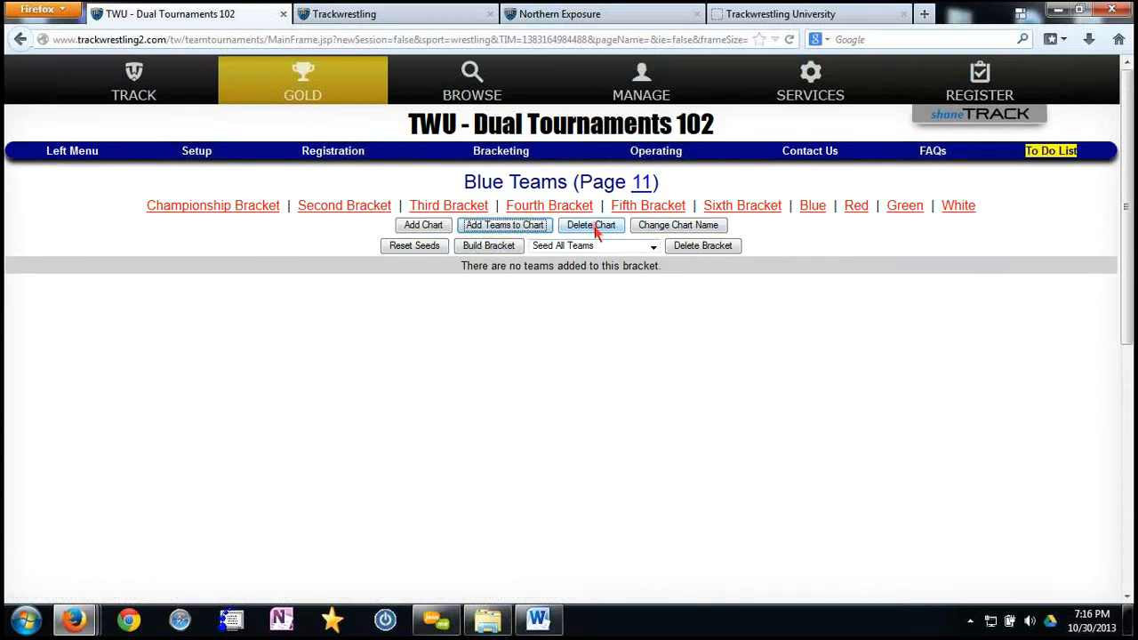
Delete the entire Blue chart, entering "deleteentirechart" as the confirmation text
left_click(578, 226)
left_click(486, 245)
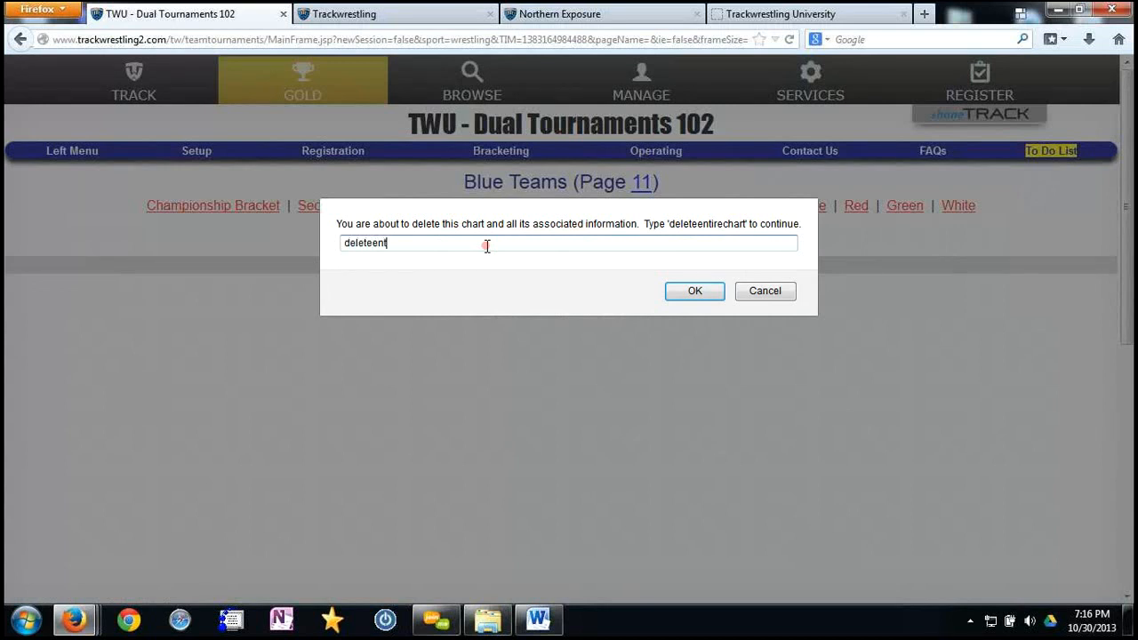
type("deleteentirechart")
key("Return")
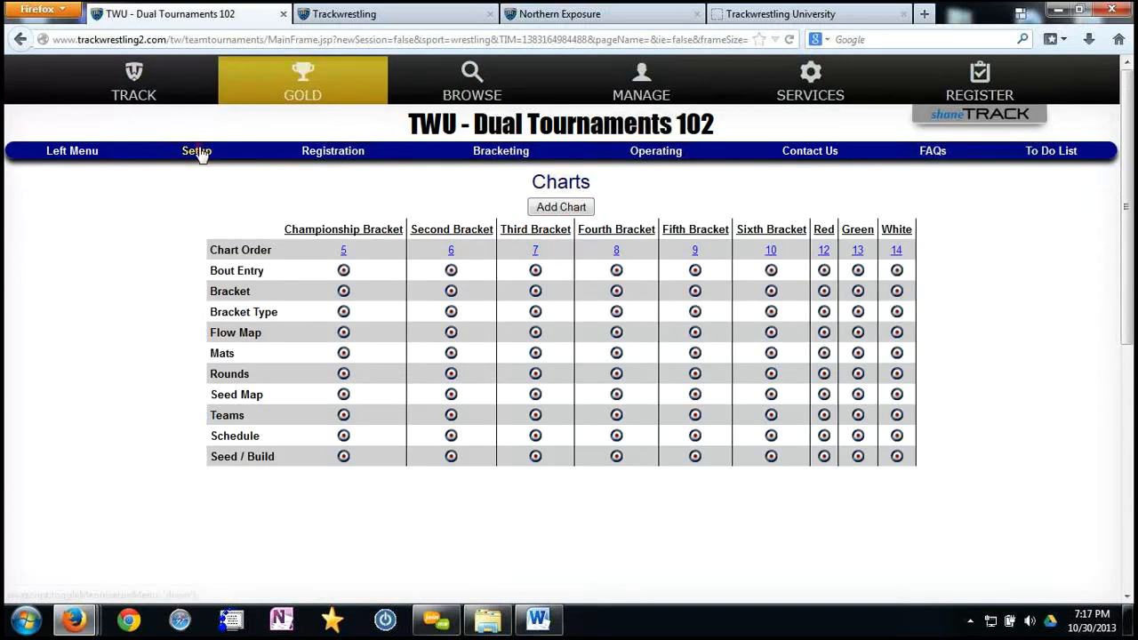
mouse_move(197, 151)
left_click(160, 416)
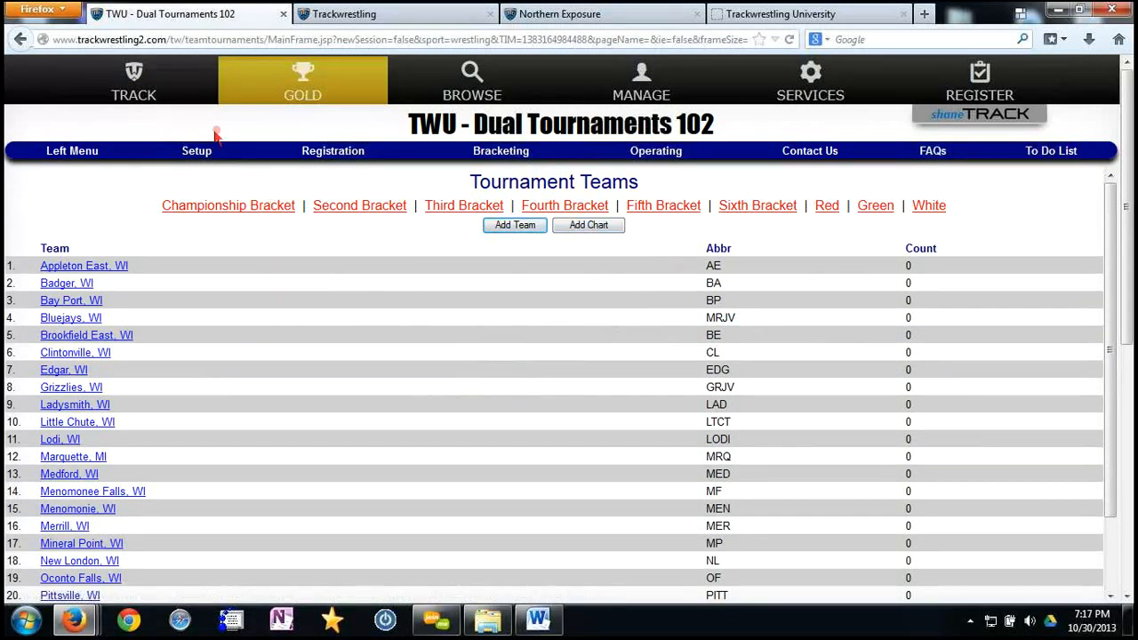
mouse_move(197, 153)
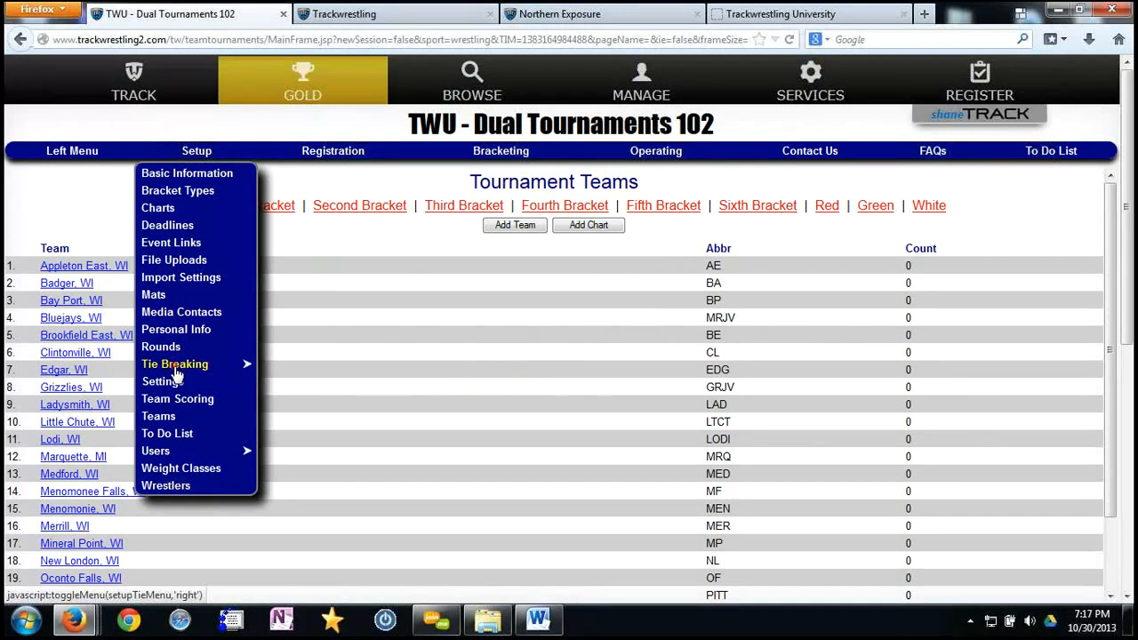
left_click(350, 250)
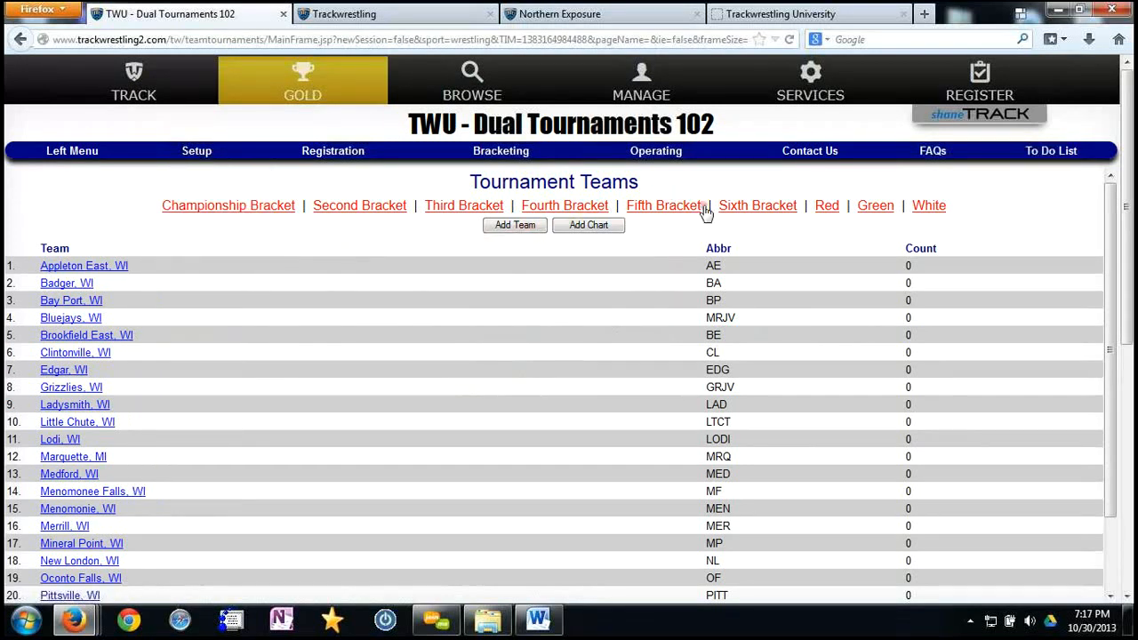
left_click(745, 208)
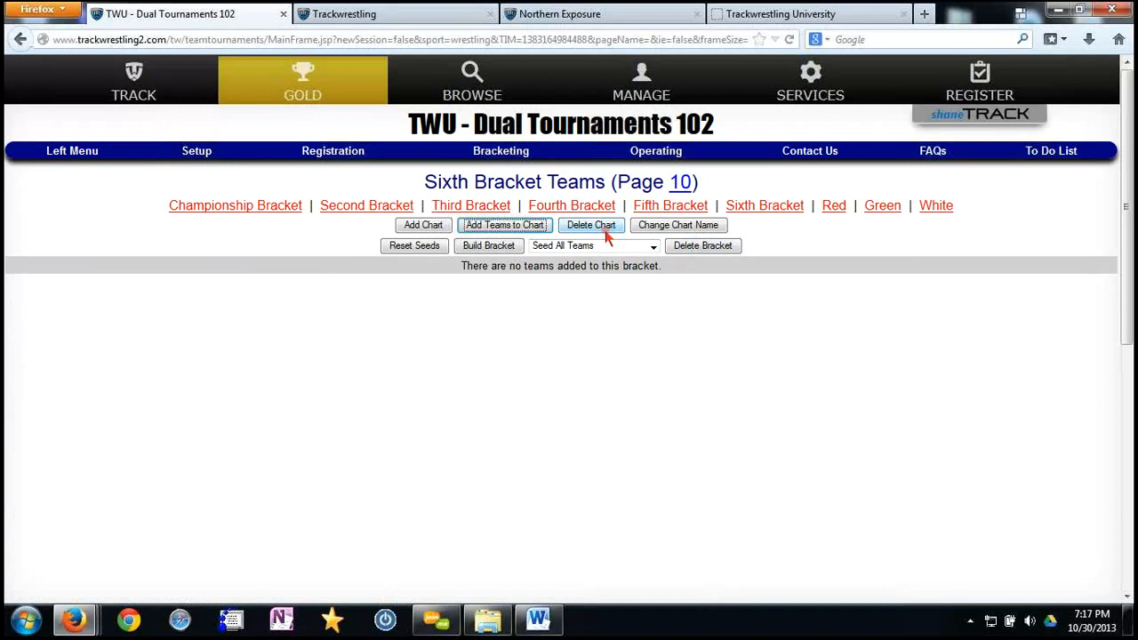
Add a new chart named Blue to the tournament teams and open its teams page
left_click(206, 154)
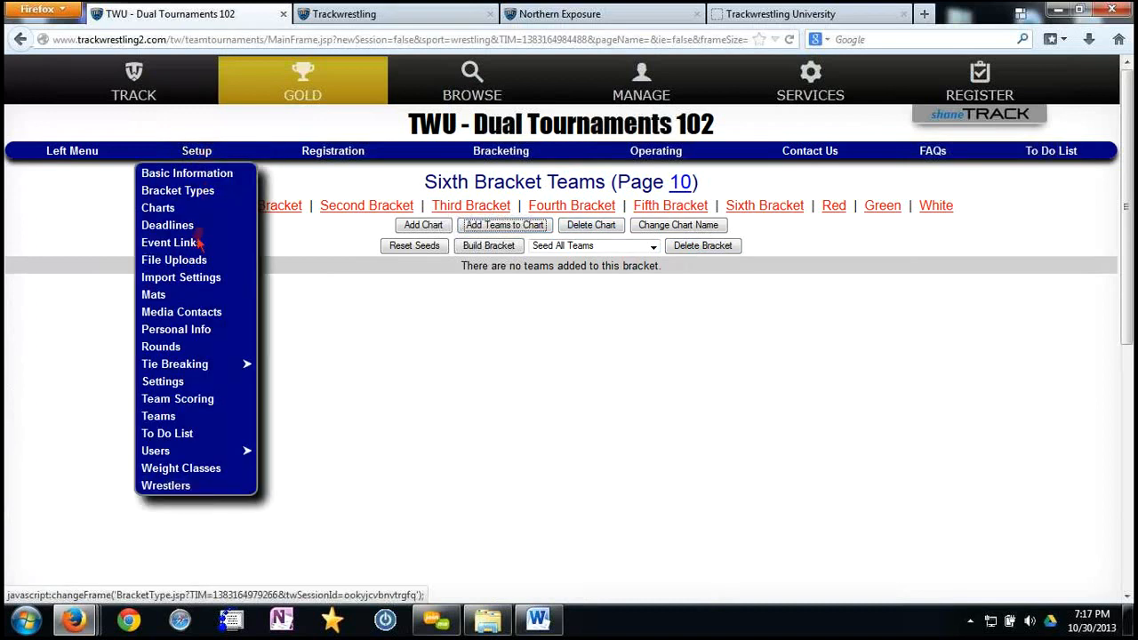
left_click(172, 418)
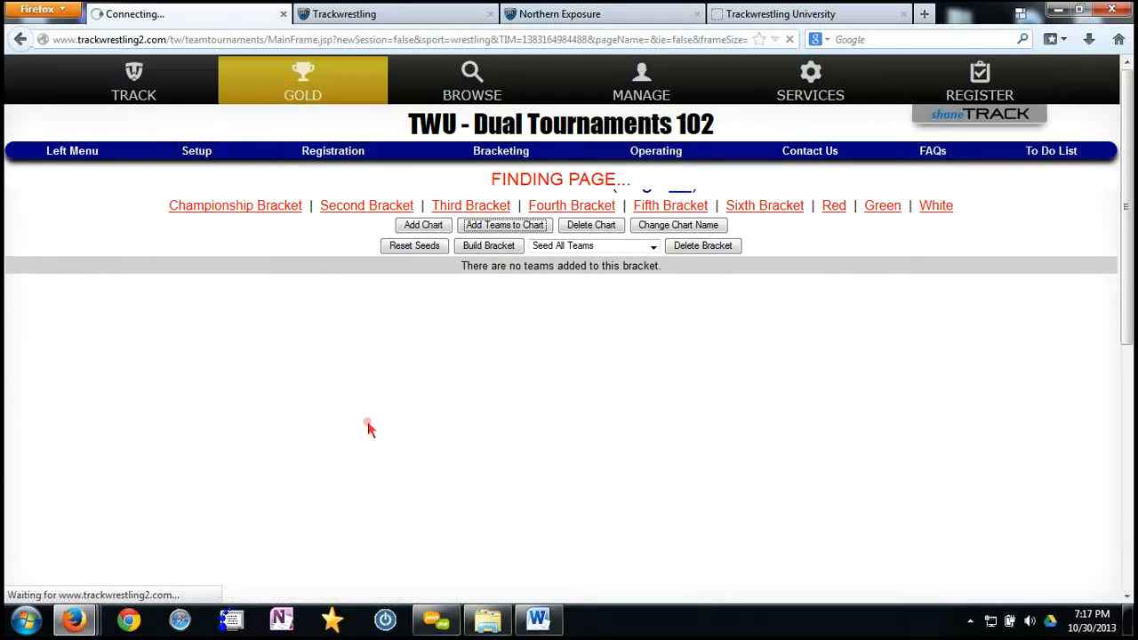
left_click(588, 228)
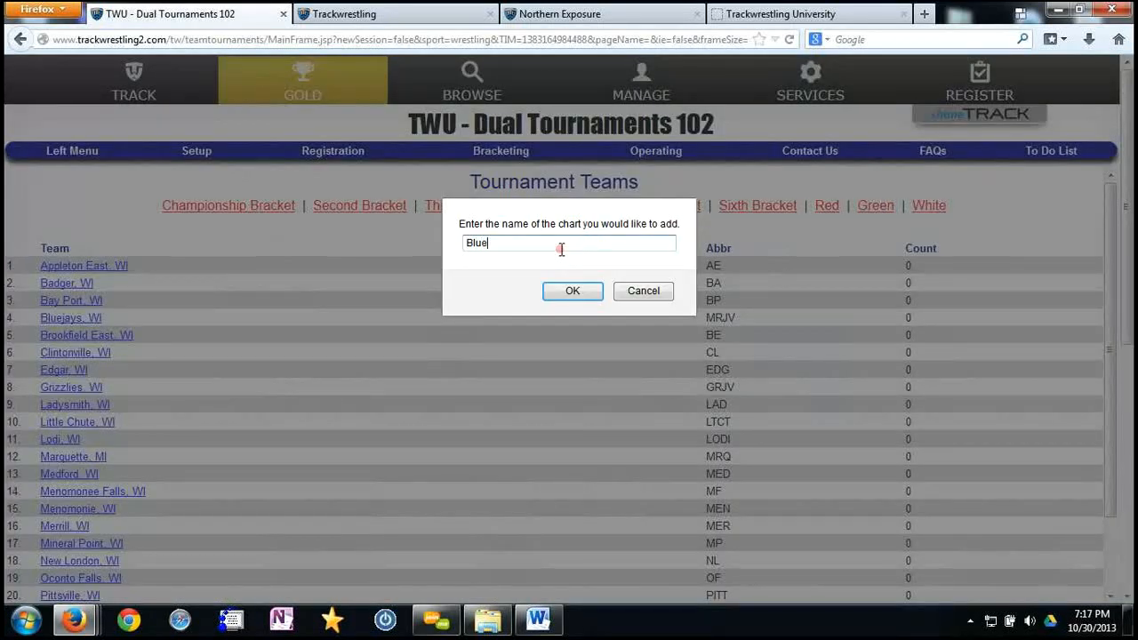
left_click(566, 294)
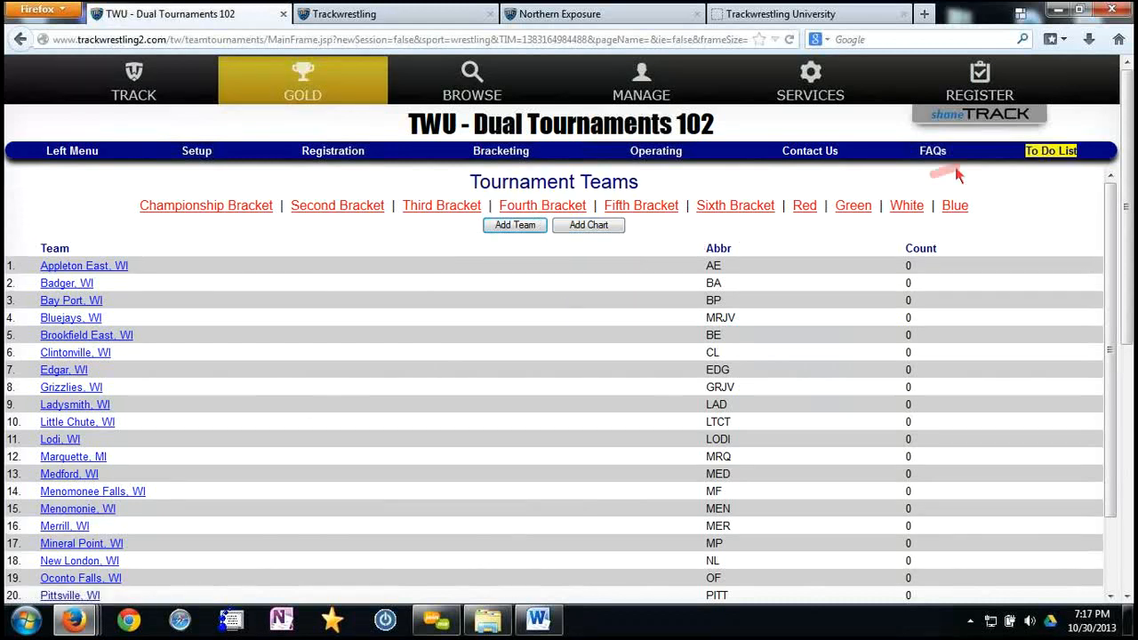
left_click(956, 205)
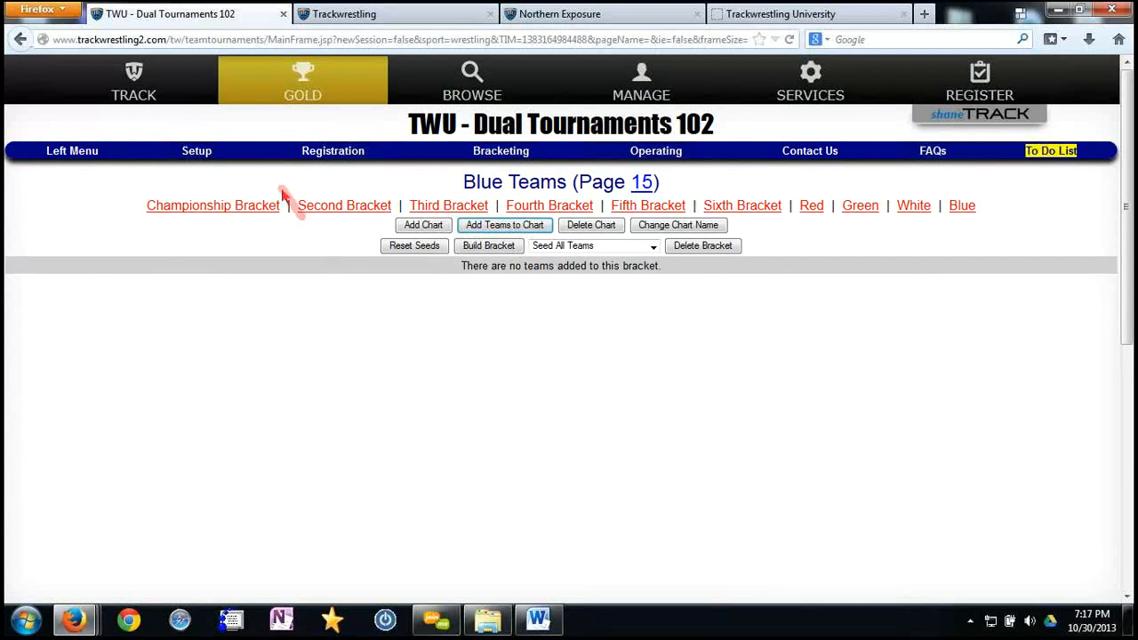
Set the new Blue chart's tournament bracket type to 6 Team Round Robin
left_click(212, 155)
left_click(204, 190)
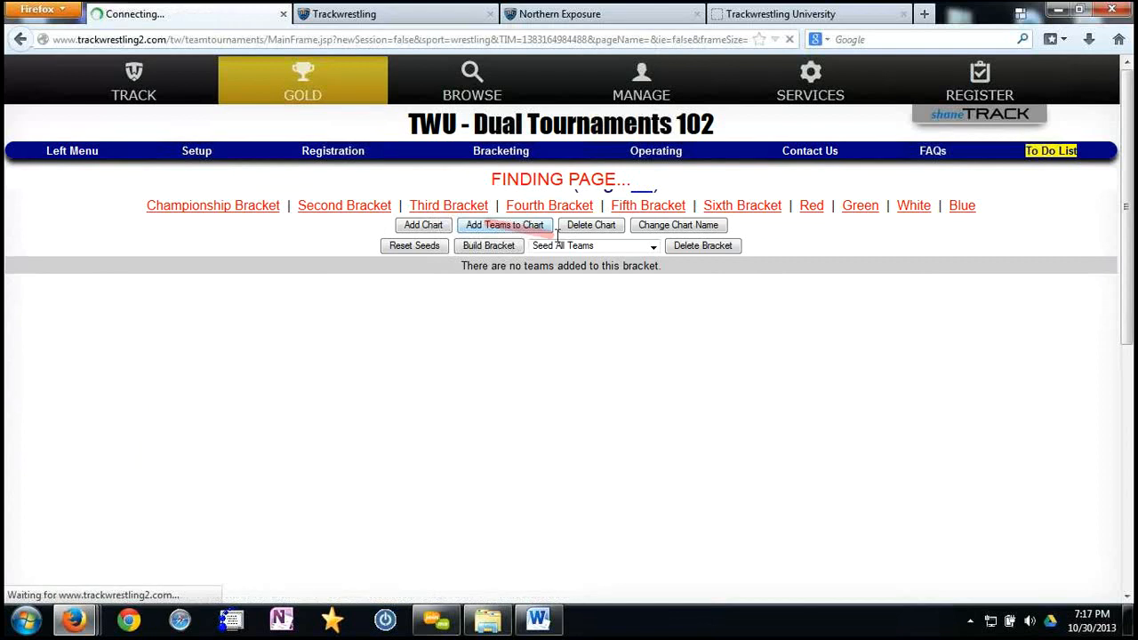
left_click(961, 207)
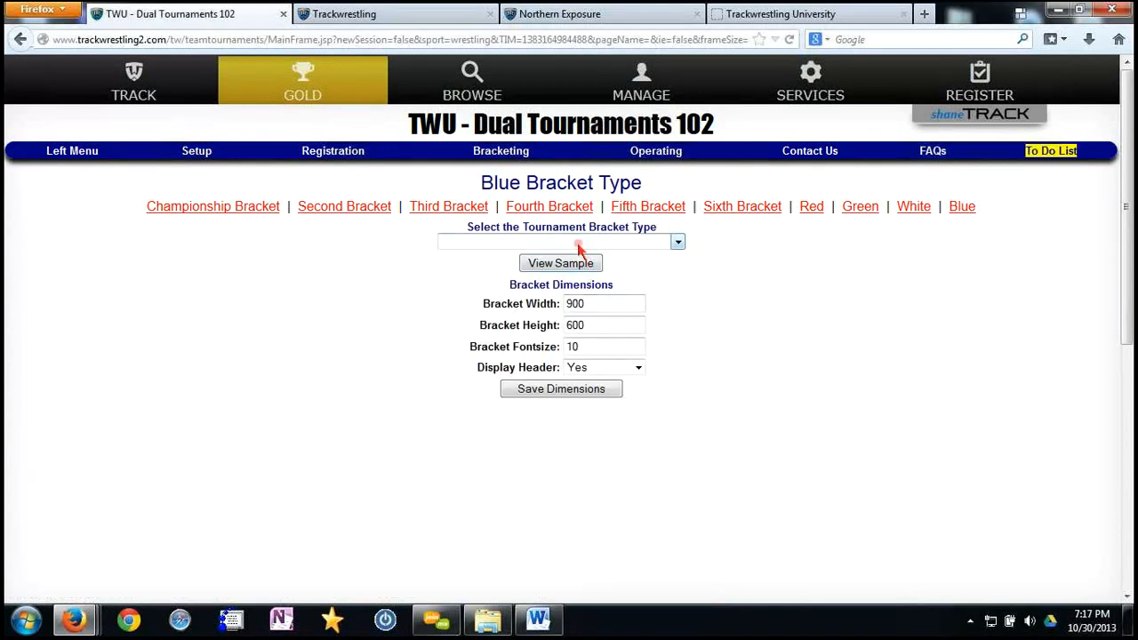
left_click(577, 244)
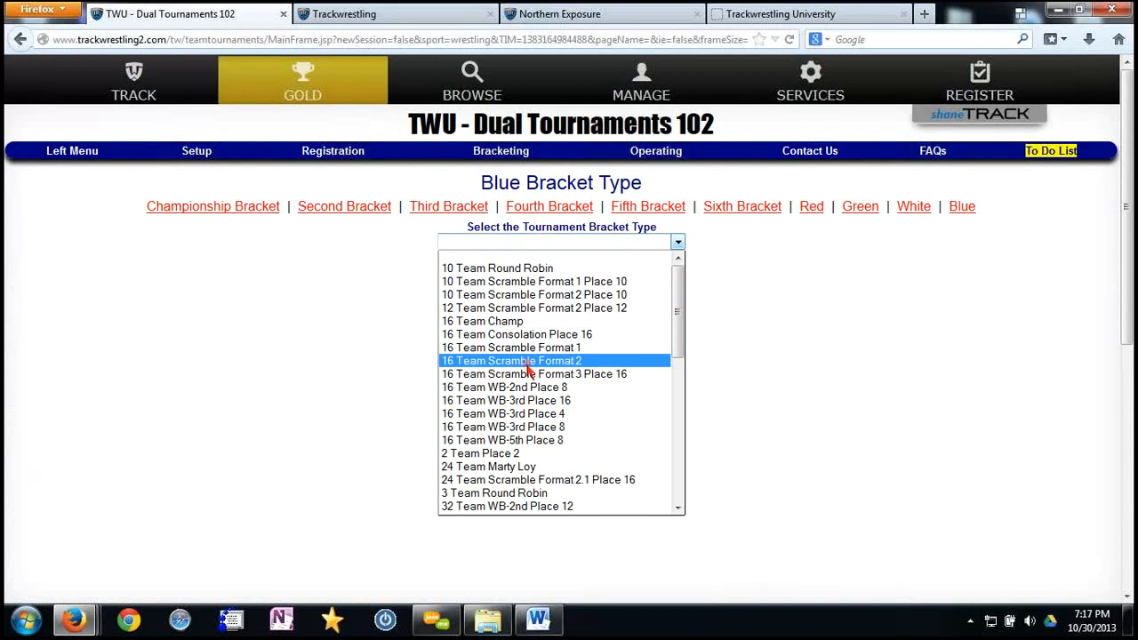
scroll(525, 373, "down", 6)
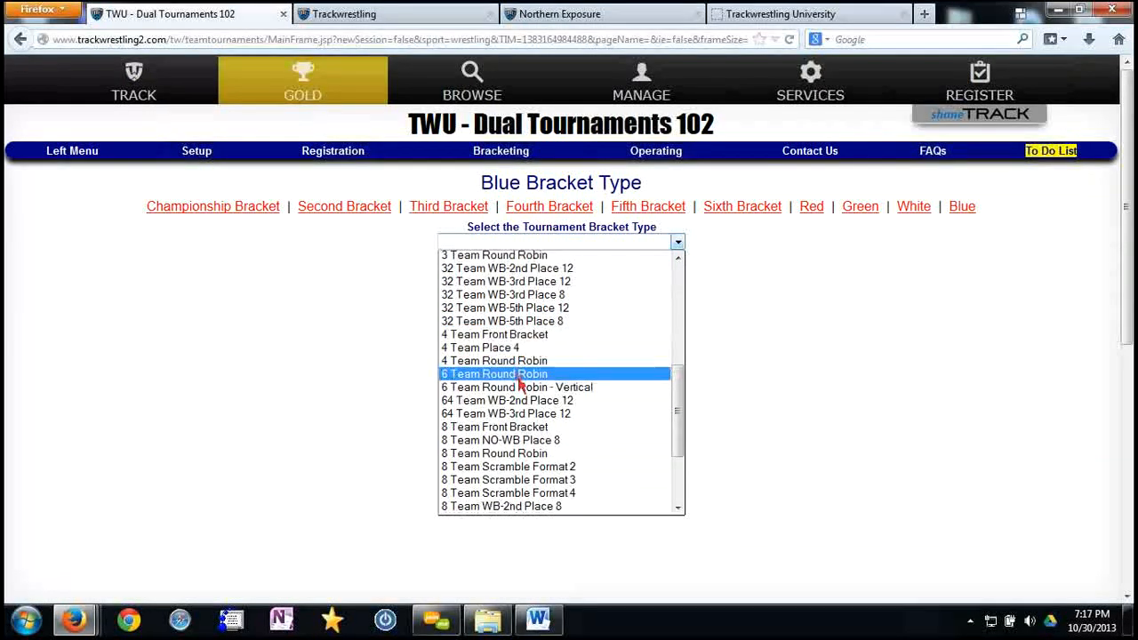
left_click(520, 375)
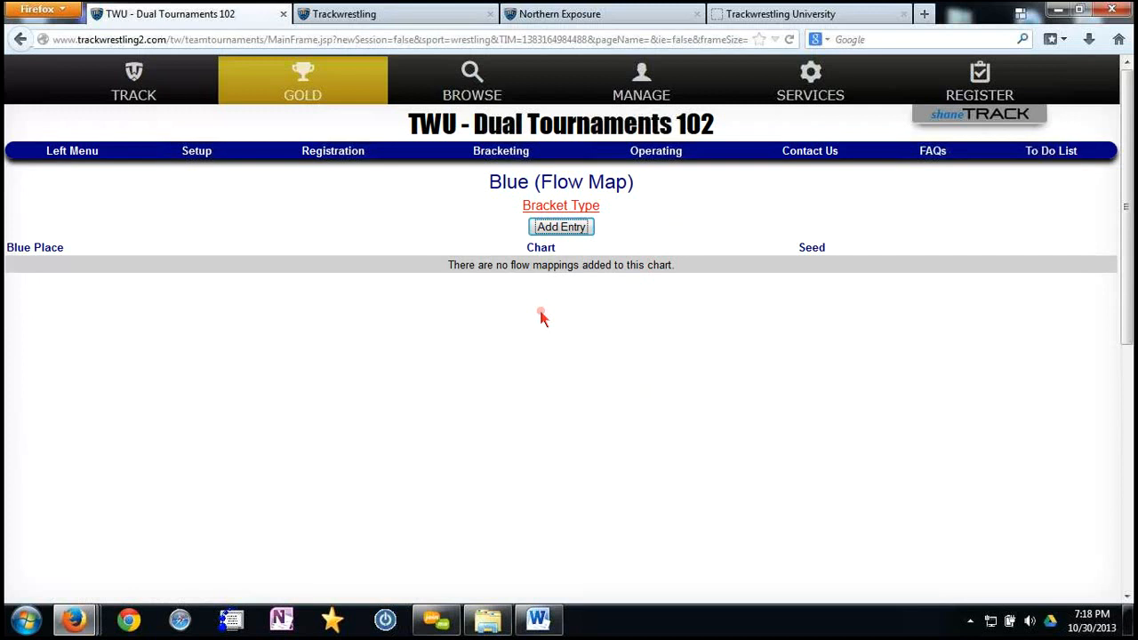
Add an entry to Blue's flow map sending place 1 to the Championship Bracket as seed 1
left_click(565, 228)
left_click(578, 199)
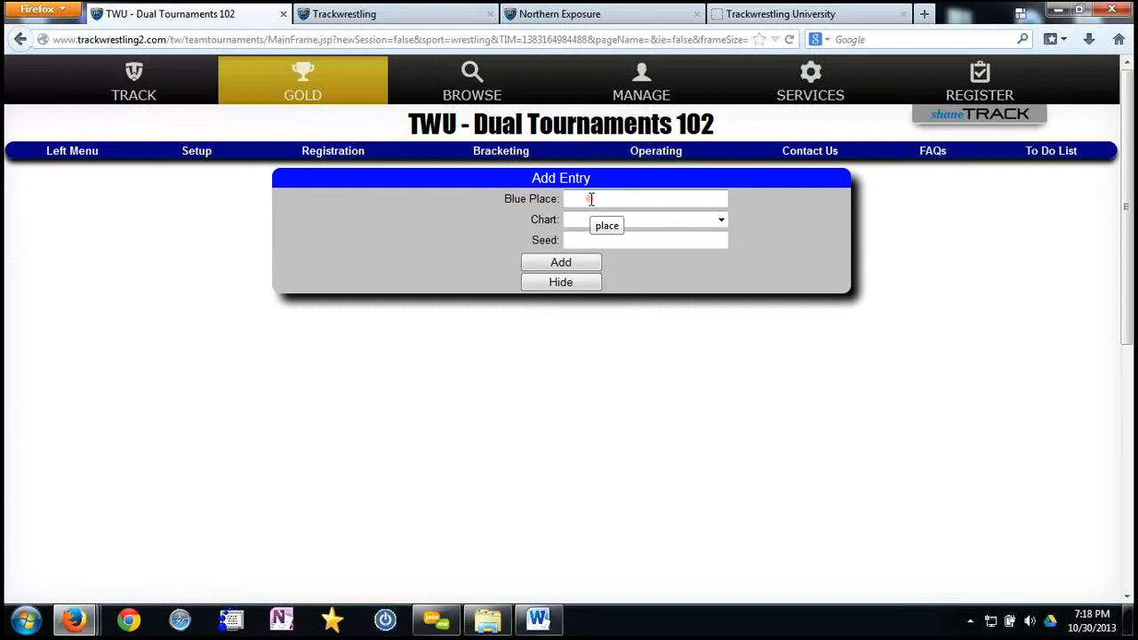
type("1")
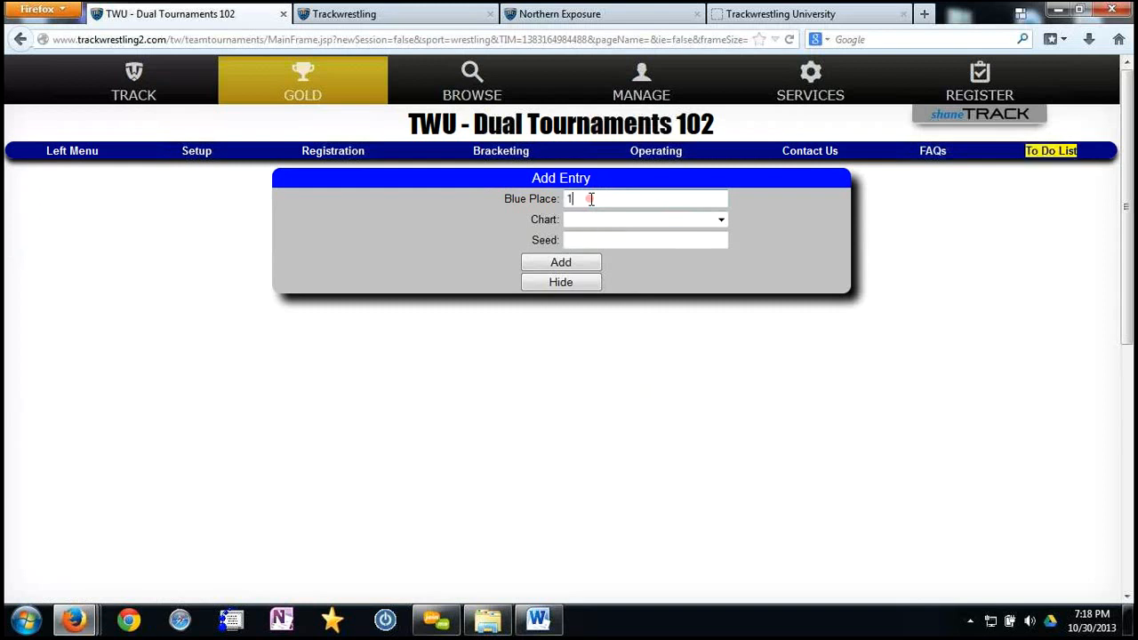
left_click(602, 219)
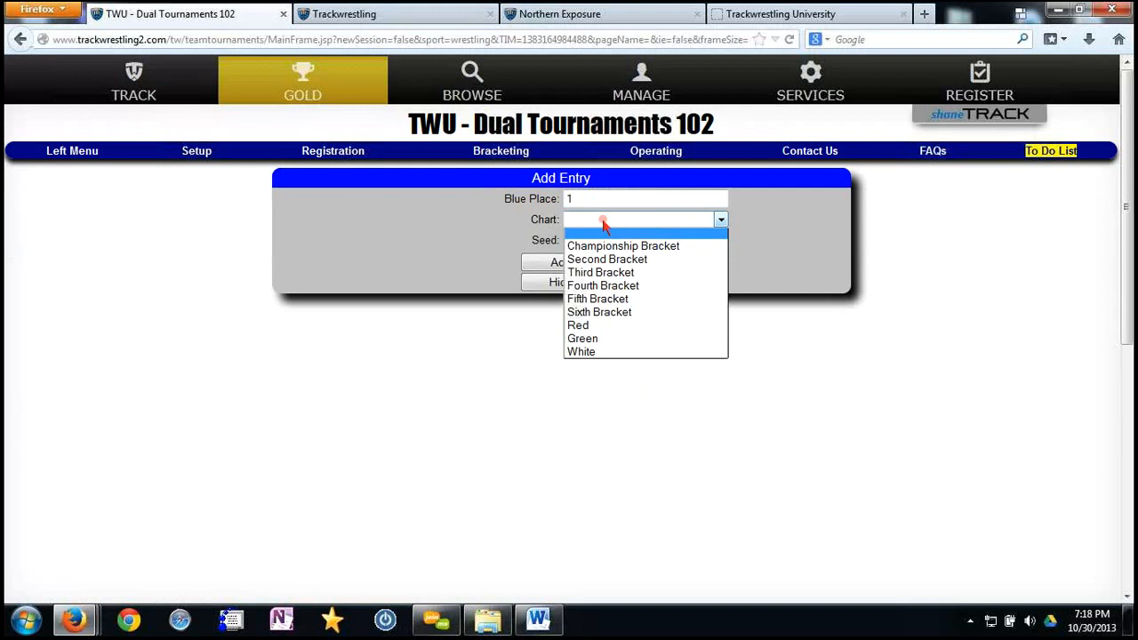
left_click(612, 246)
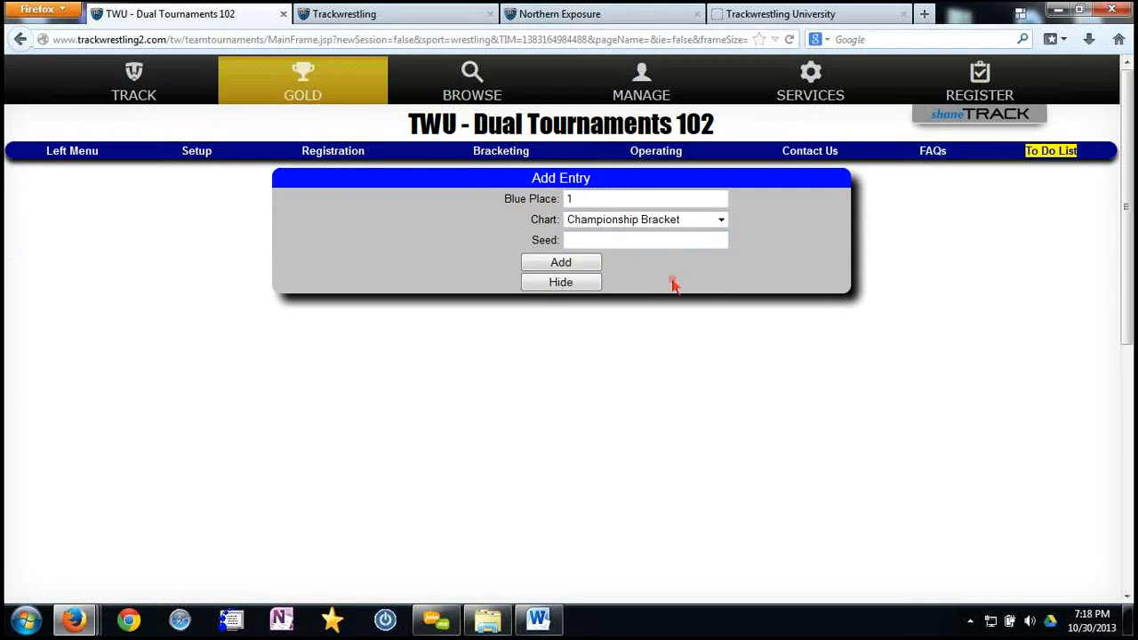
left_click(616, 242)
type("1")
left_click(583, 267)
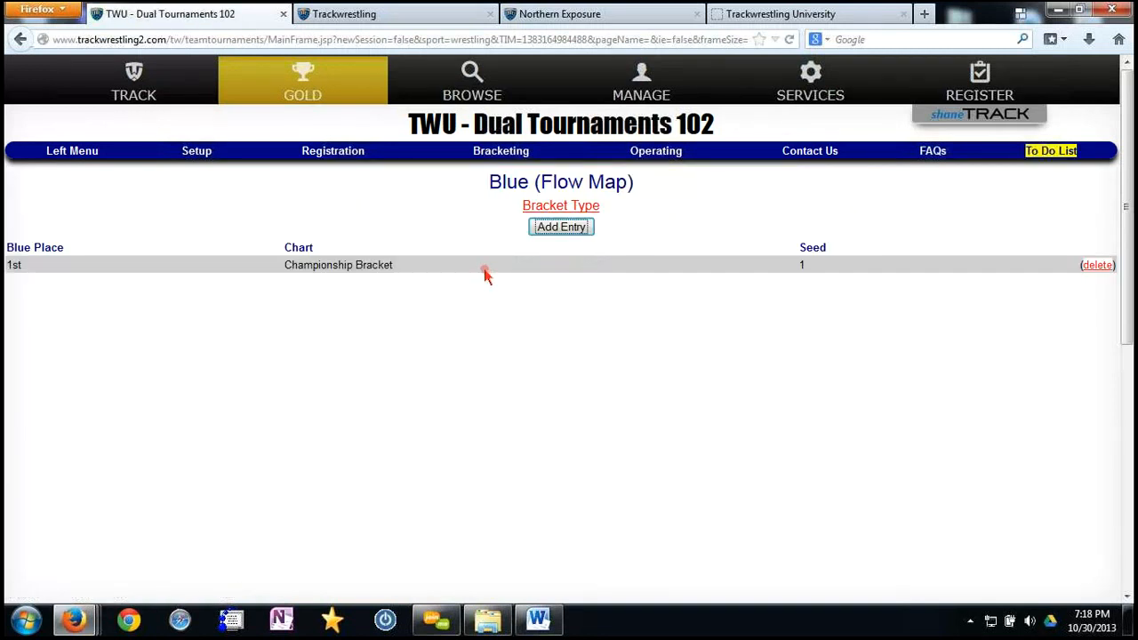
Add an entry to Blue's flow map sending place 2 to the Second Bracket as seed 4
left_click(545, 225)
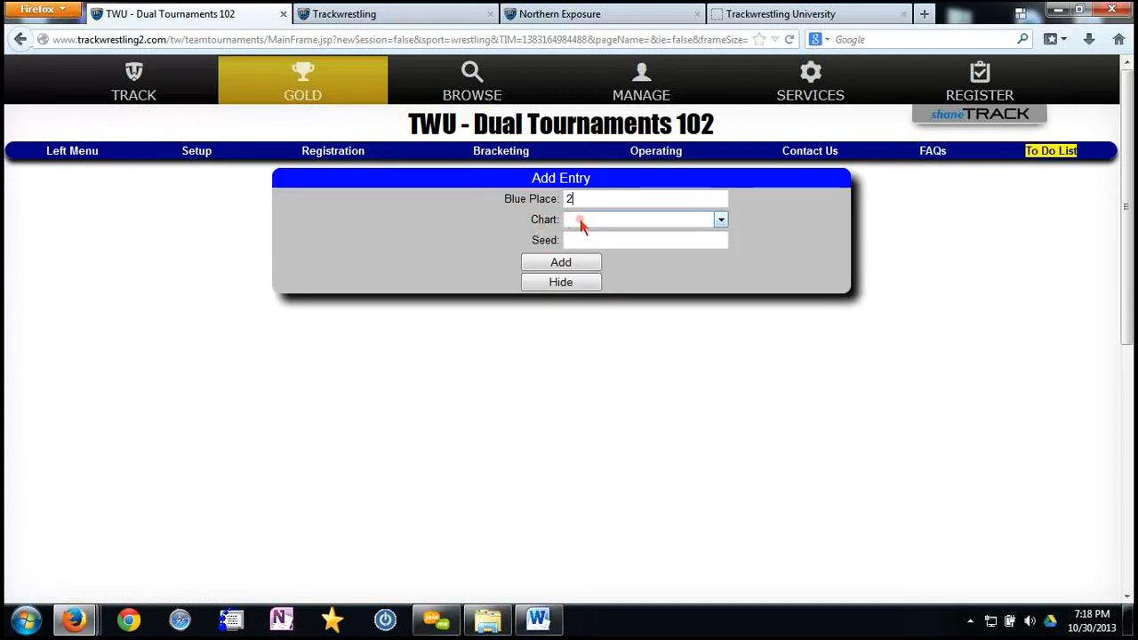
left_click(581, 224)
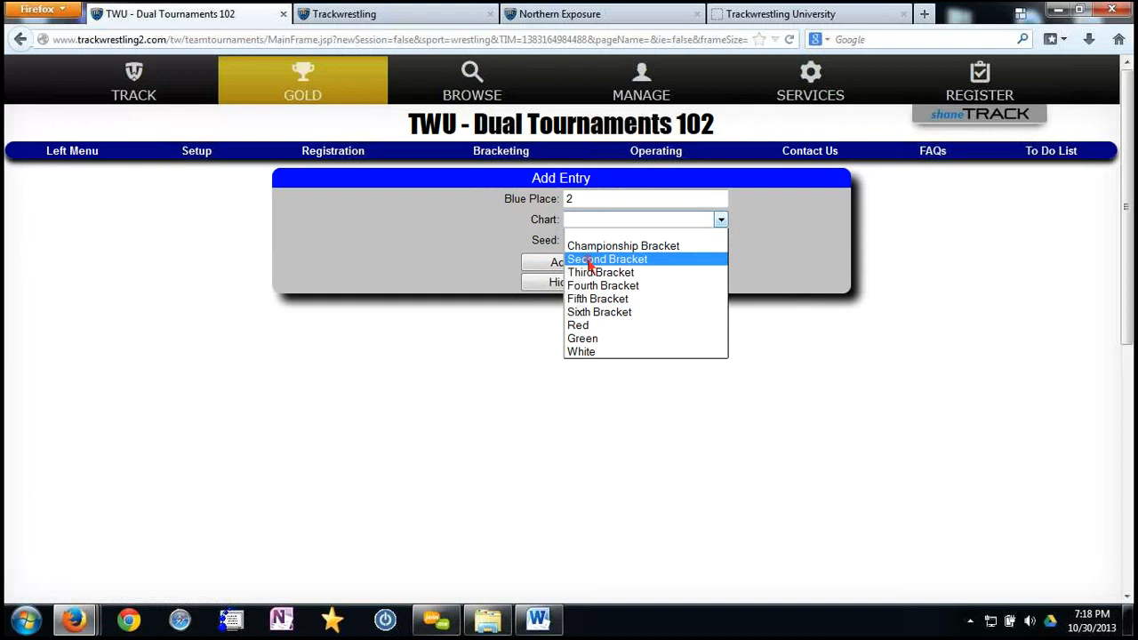
left_click(589, 261)
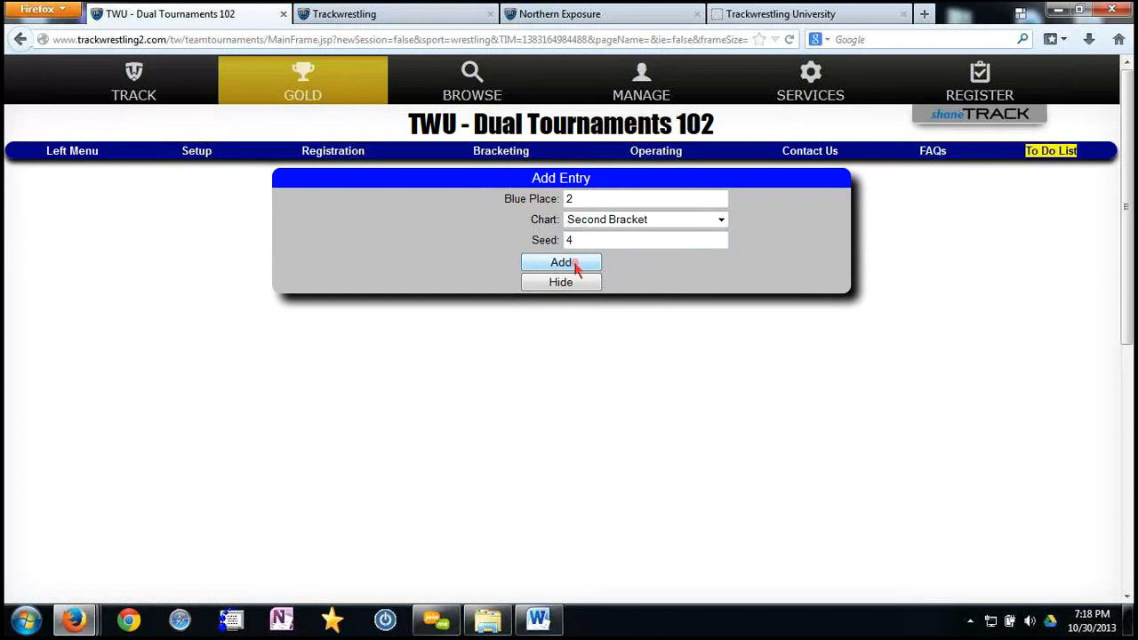
left_click(574, 265)
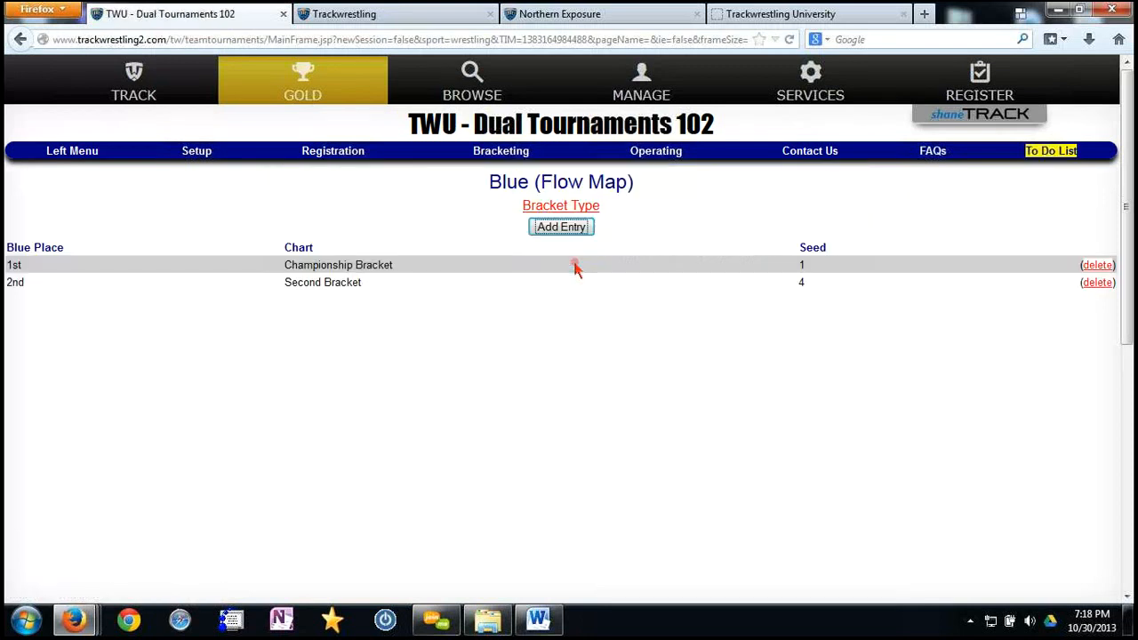
Add an entry to Blue's flow map sending place 3 to the Third Bracket as seed 1
left_click(562, 229)
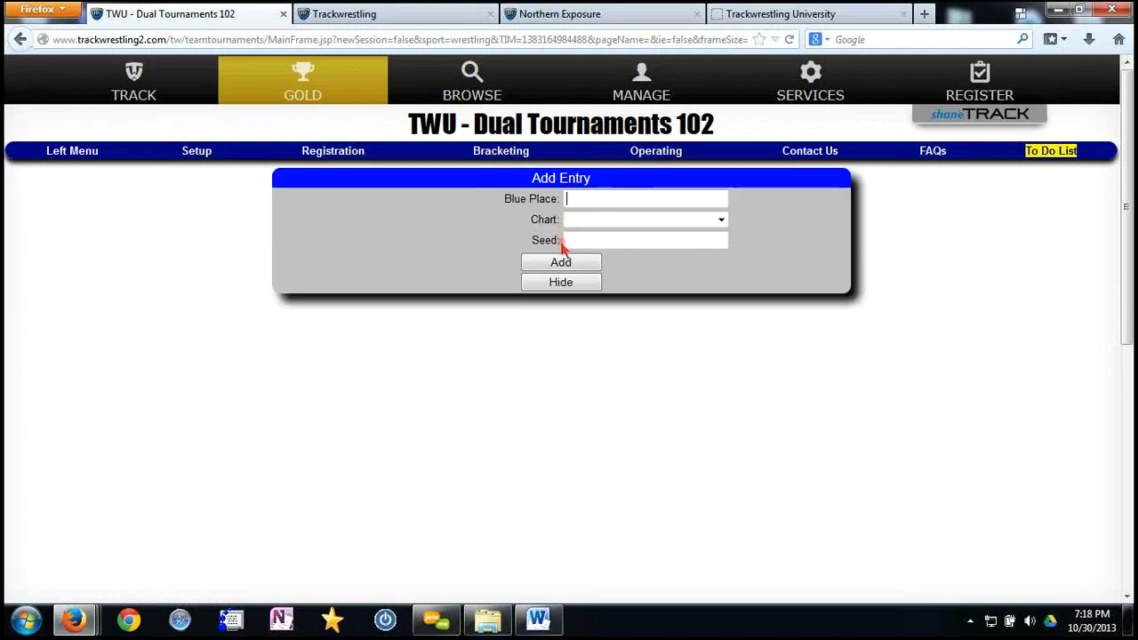
type("3")
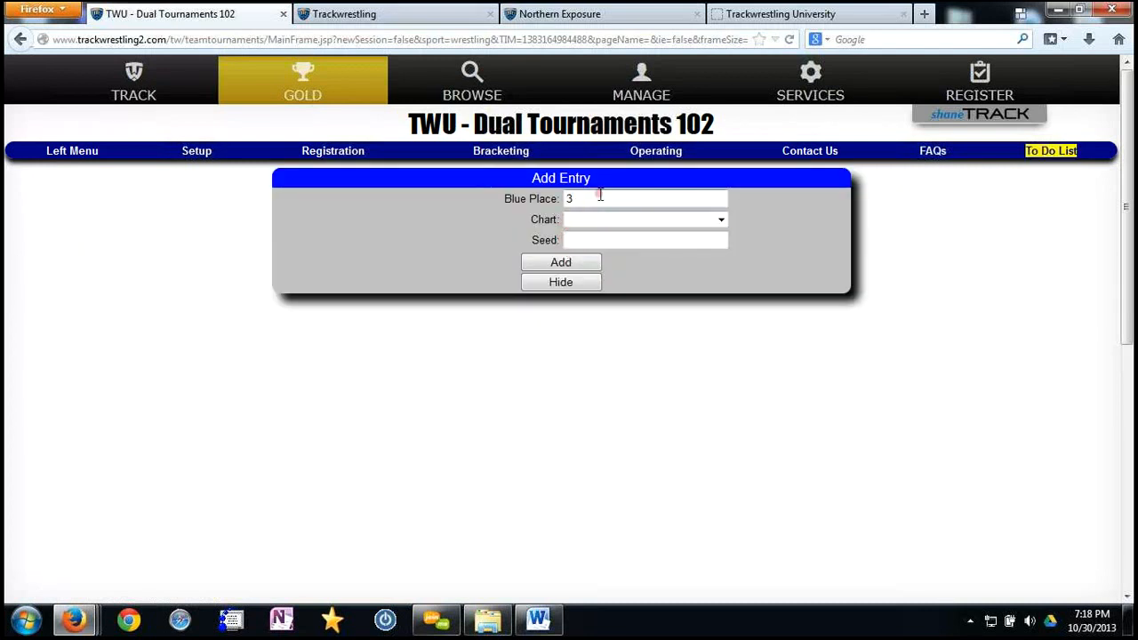
left_click(605, 221)
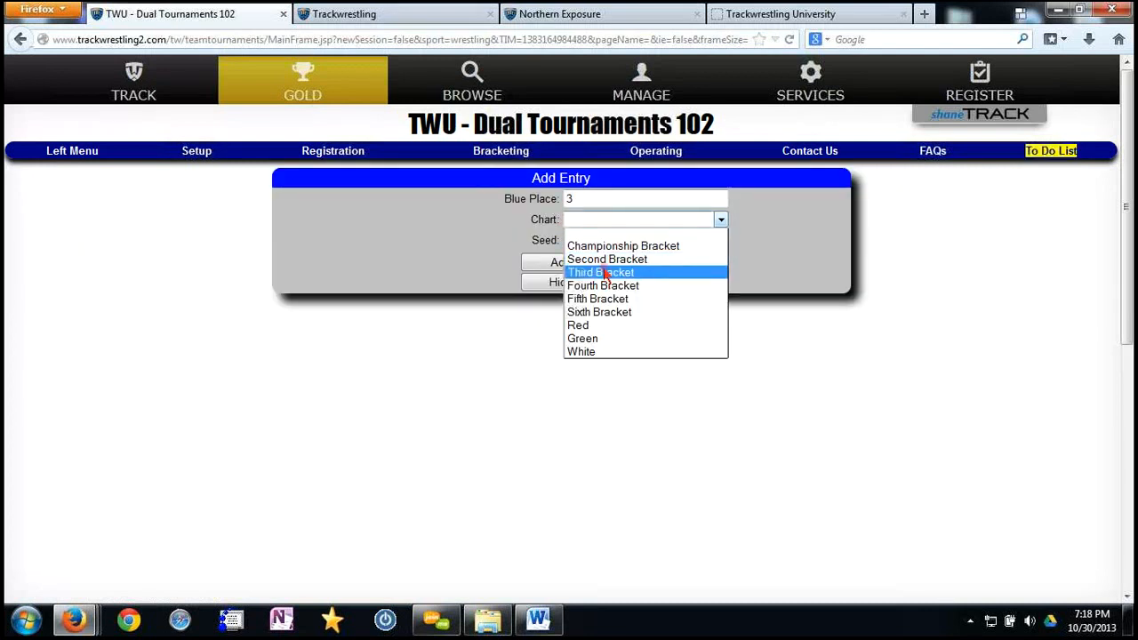
left_click(605, 273)
type("1")
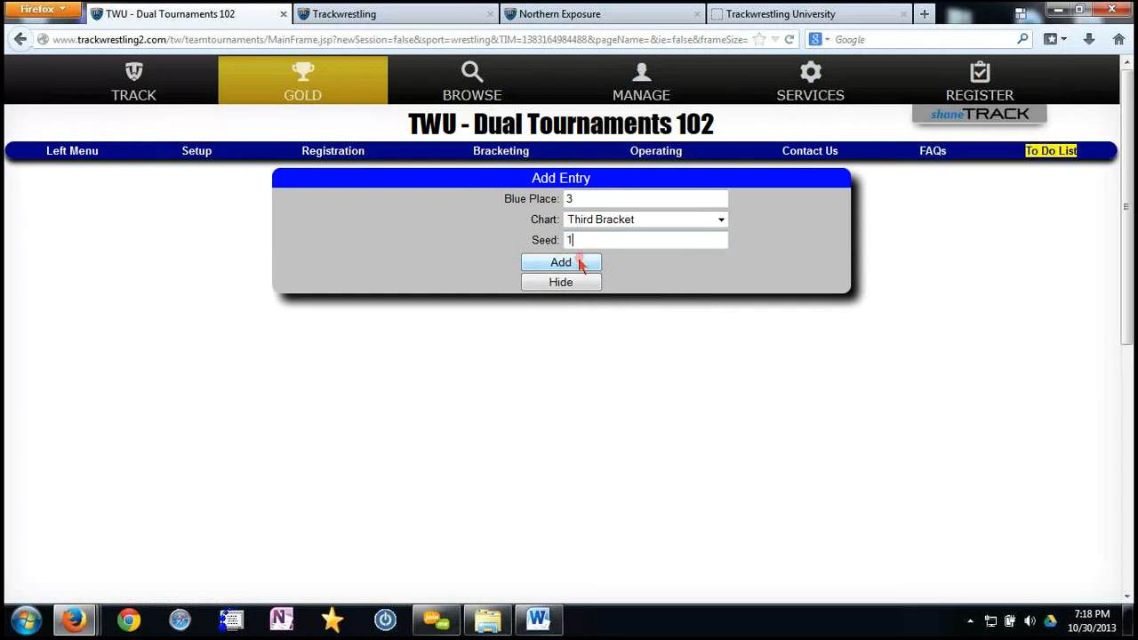
left_click(575, 270)
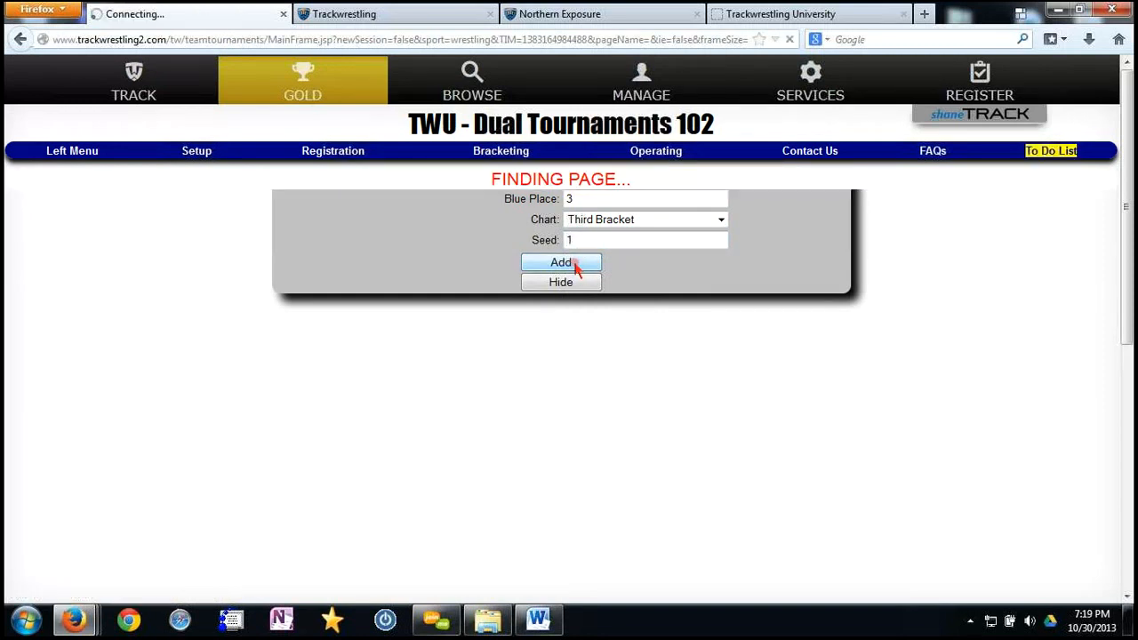
Add an entry to Blue's flow map sending place 4 to the Fourth Bracket as seed 4
left_click(561, 228)
left_click(566, 202)
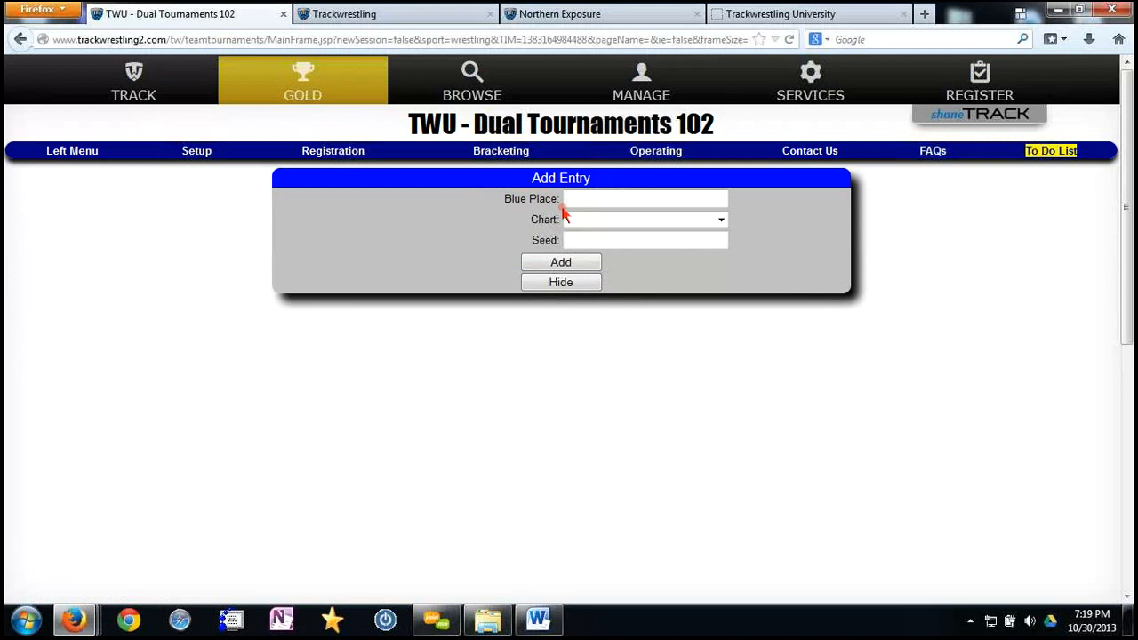
type("4")
left_click(576, 222)
left_click(580, 284)
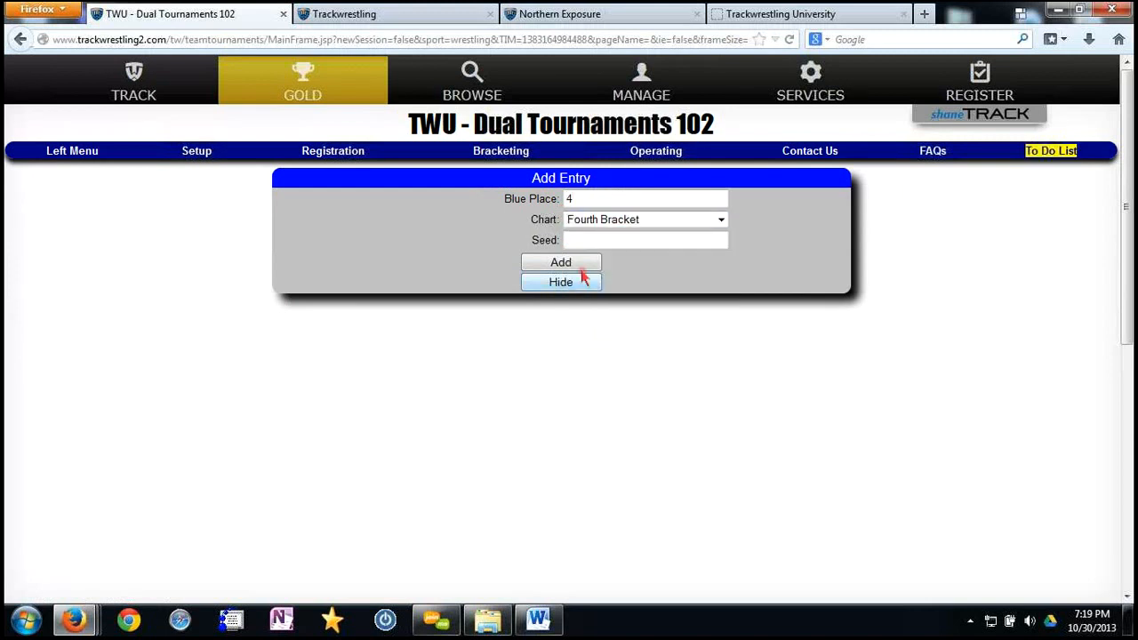
type("4")
left_click(578, 265)
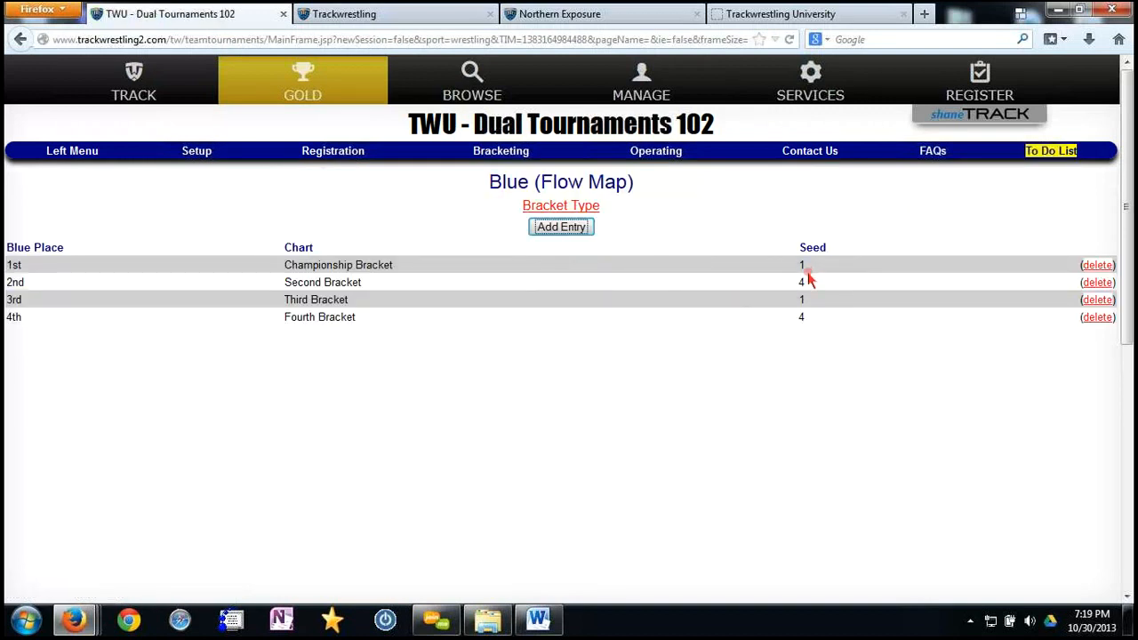
Add an entry to Blue's flow map sending place 5 to the Fifth Bracket as seed 1
left_click(574, 228)
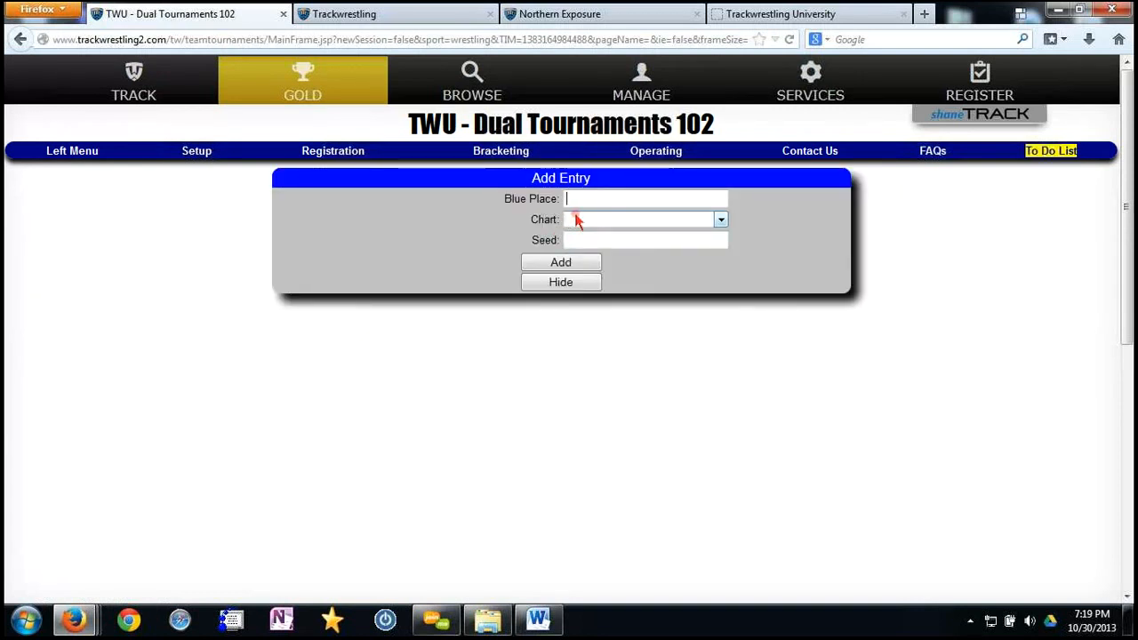
type("5")
left_click(576, 221)
left_click(585, 313)
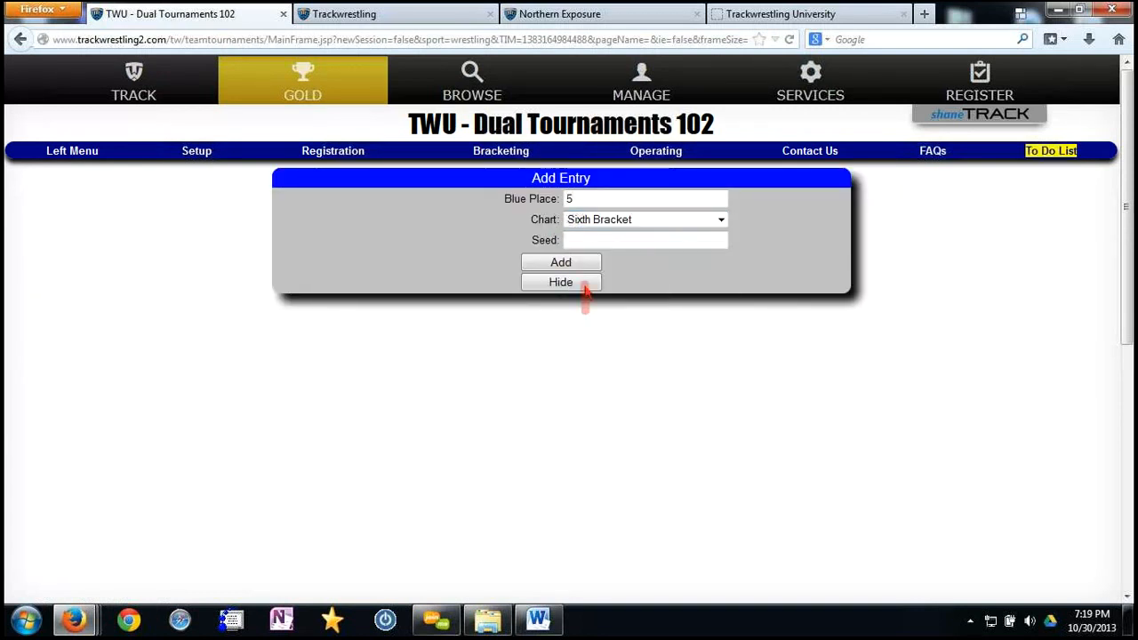
left_click(585, 222)
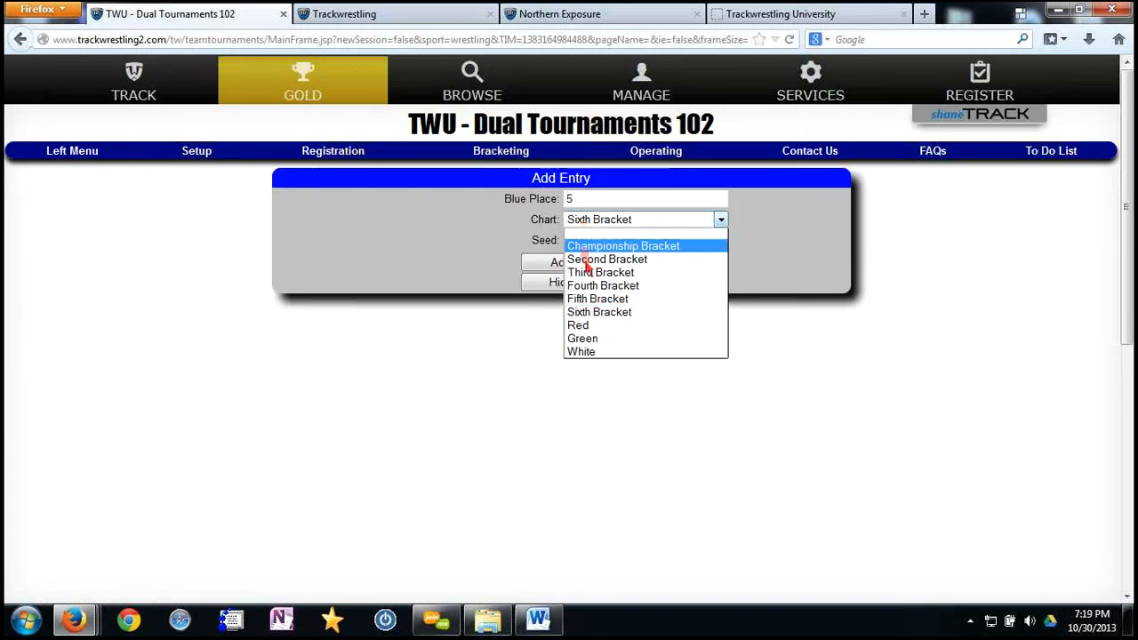
left_click(593, 300)
left_click(570, 240)
type("1")
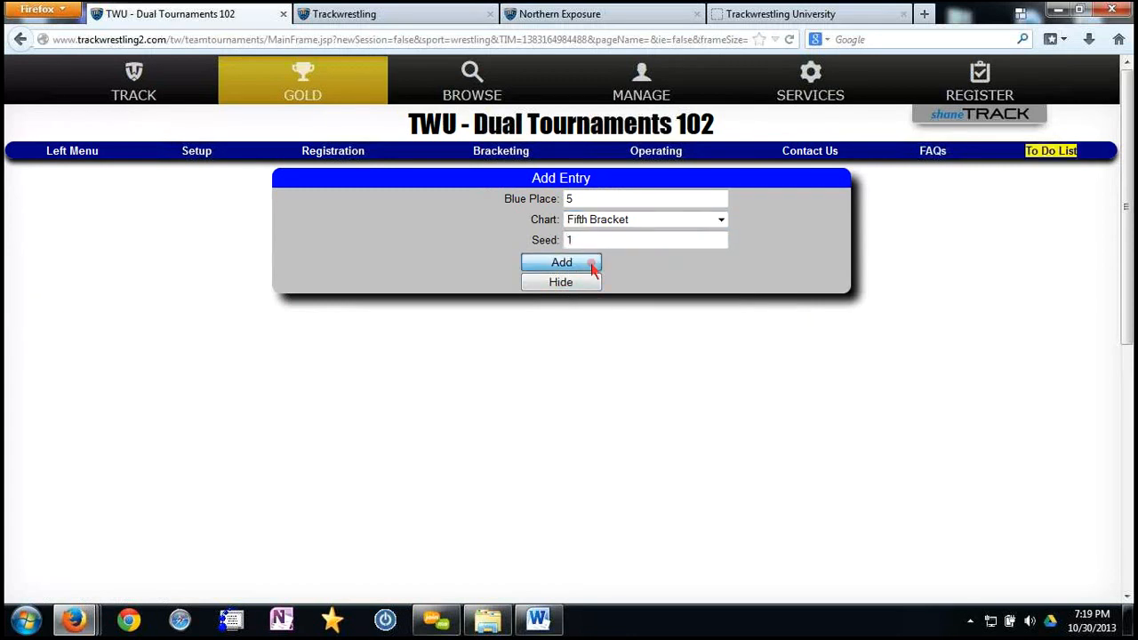
left_click(593, 266)
Add an entry to Blue's flow map sending place 6 to the Sixth Bracket as seed 4
left_click(576, 233)
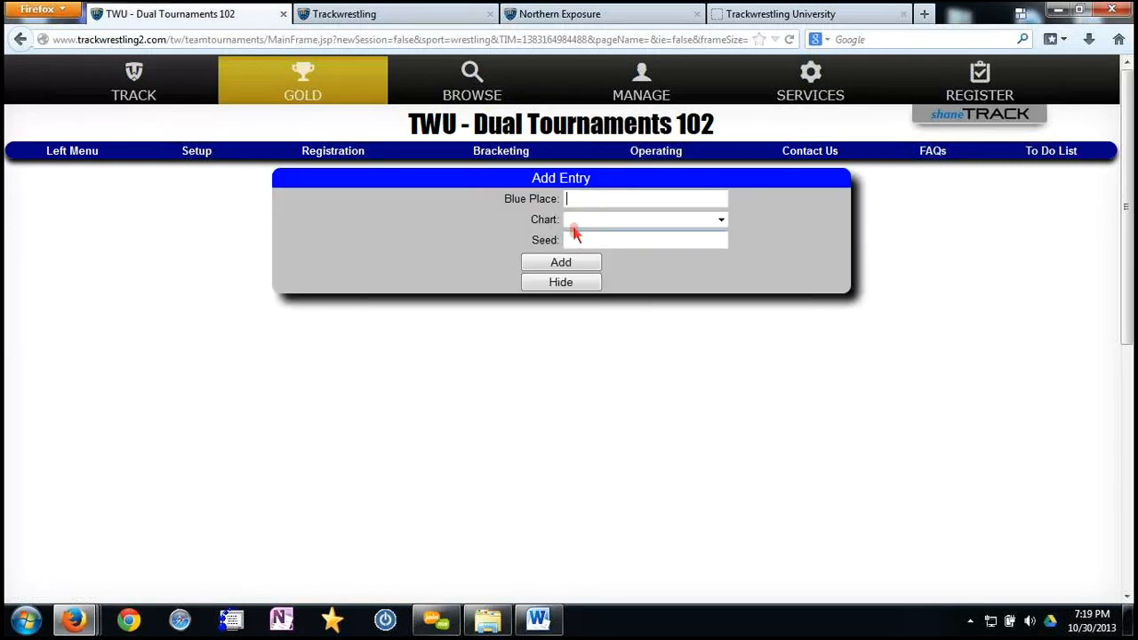
type("6")
left_click(577, 222)
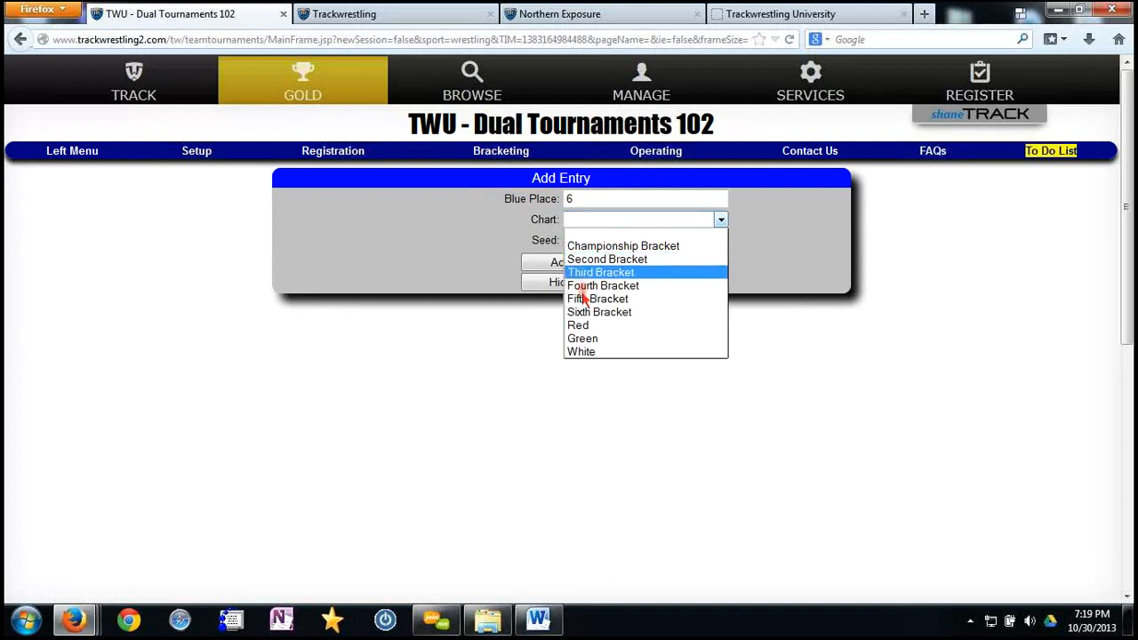
left_click(590, 313)
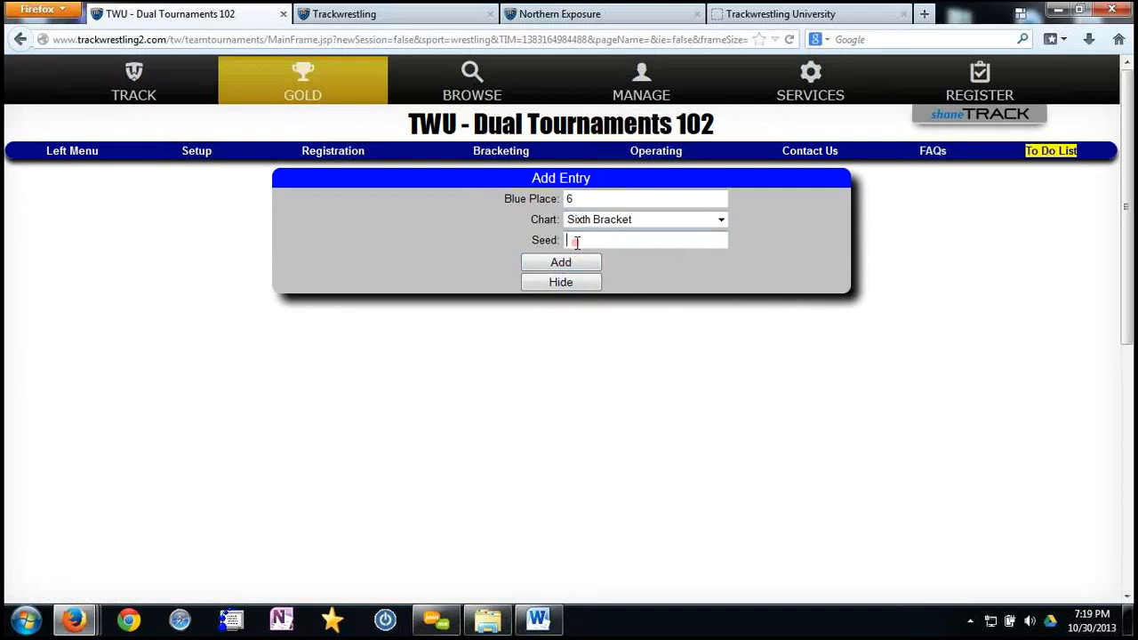
type("4")
left_click(574, 264)
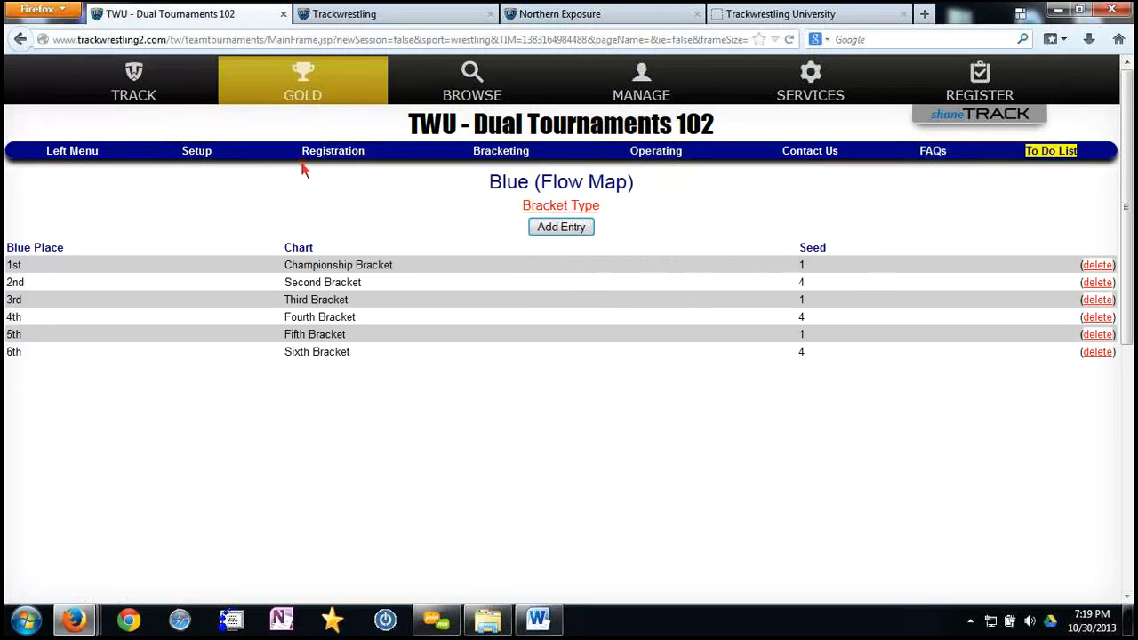
Open the Red chart's flow map from its bracket type page to review its place, chart and seed entries
left_click(198, 156)
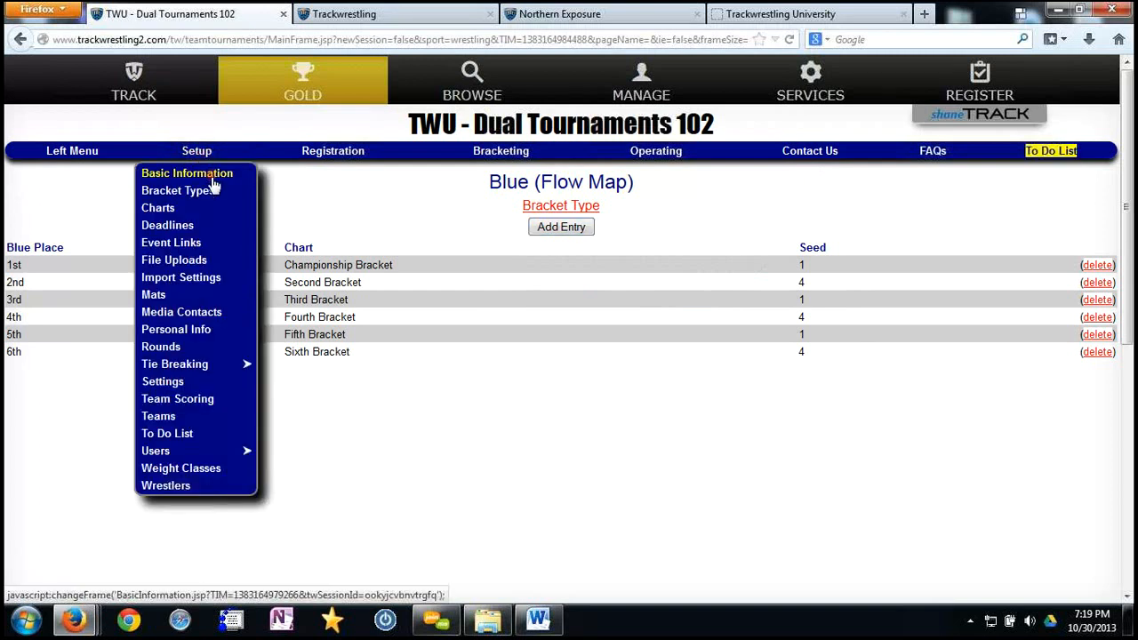
left_click(206, 195)
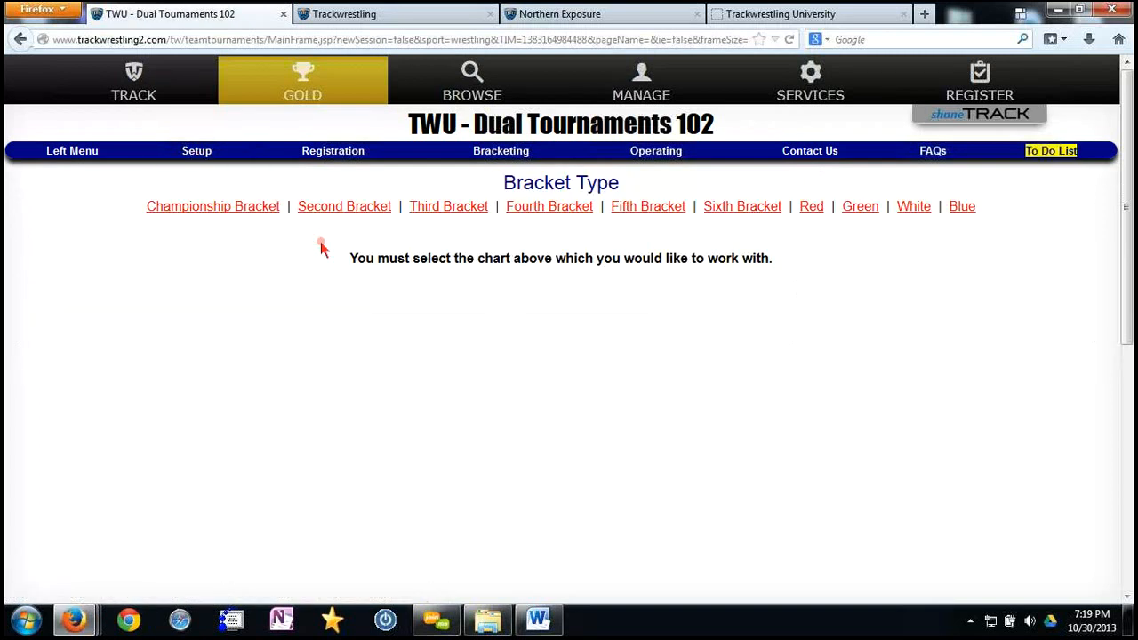
left_click(813, 211)
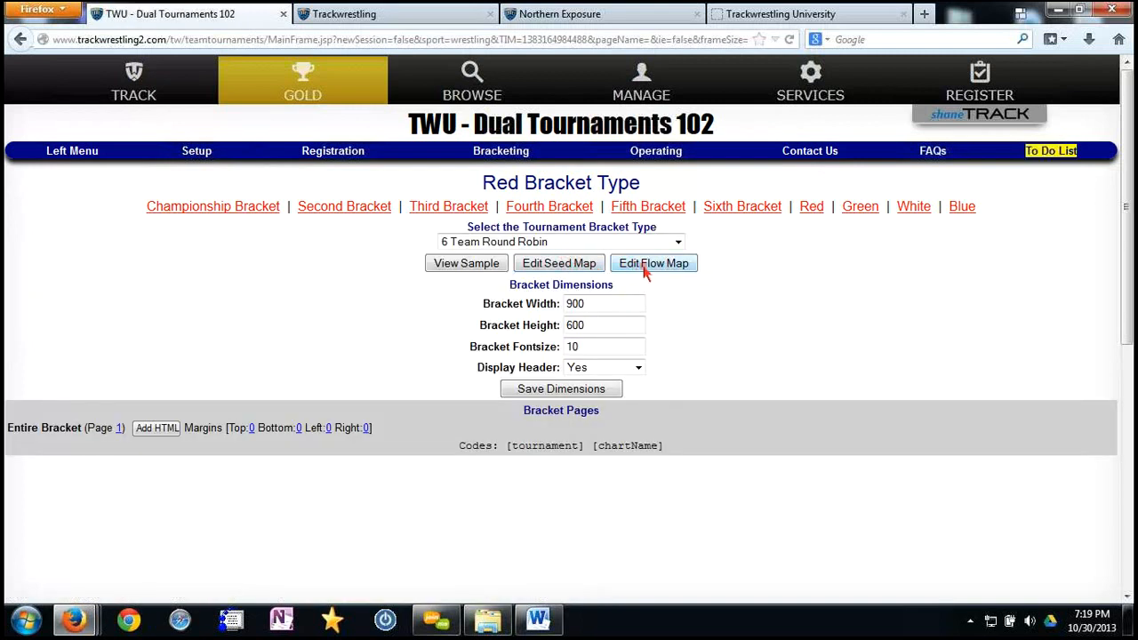
left_click(645, 270)
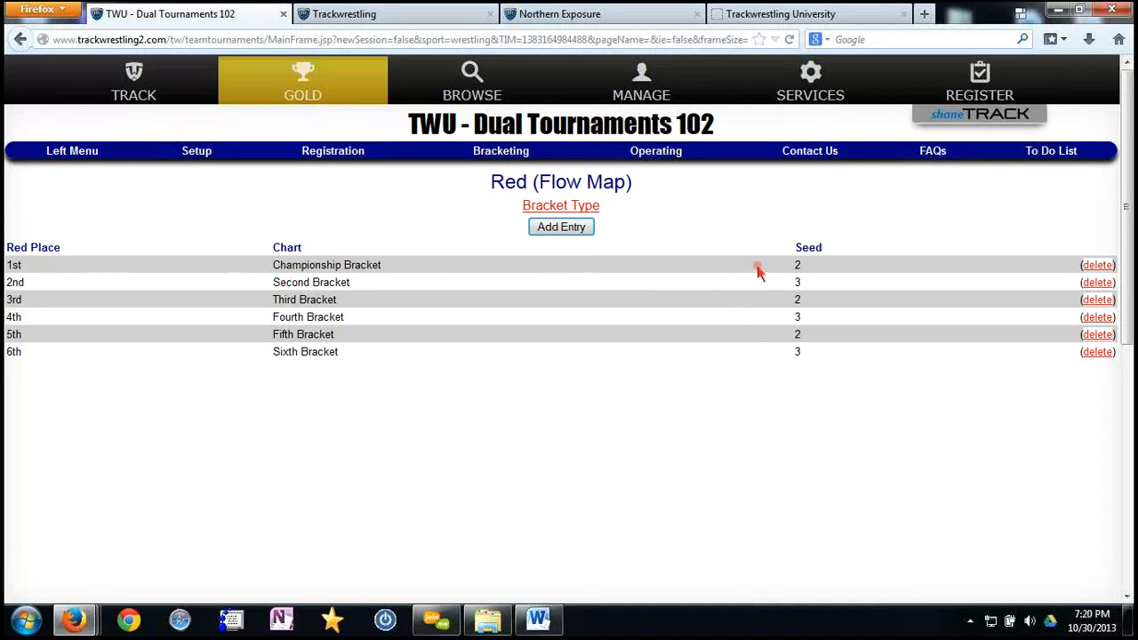
Copy the current state of the tournament over to the testing site from the Import Tournament Info page
left_click(197, 157)
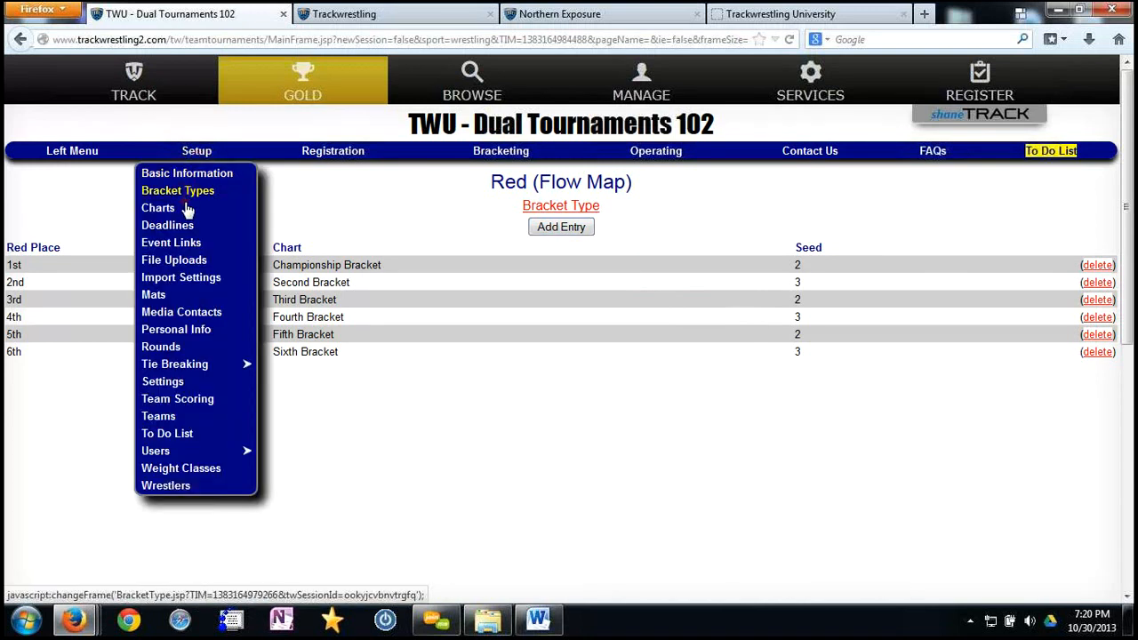
left_click(181, 279)
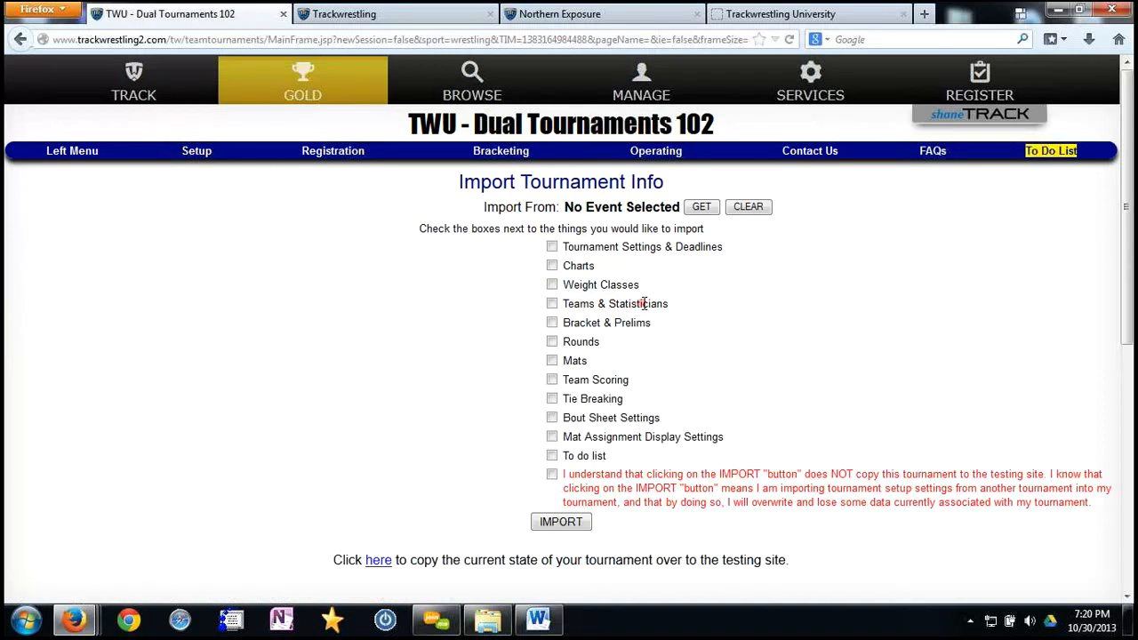
scroll(376, 392, "down", 3)
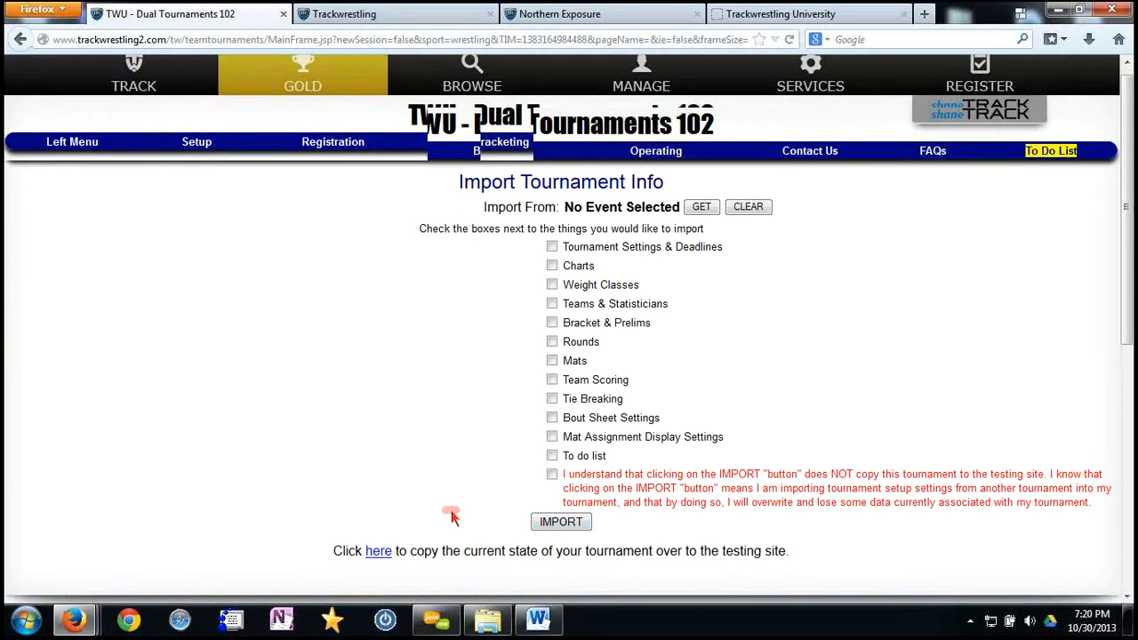
left_click(377, 379)
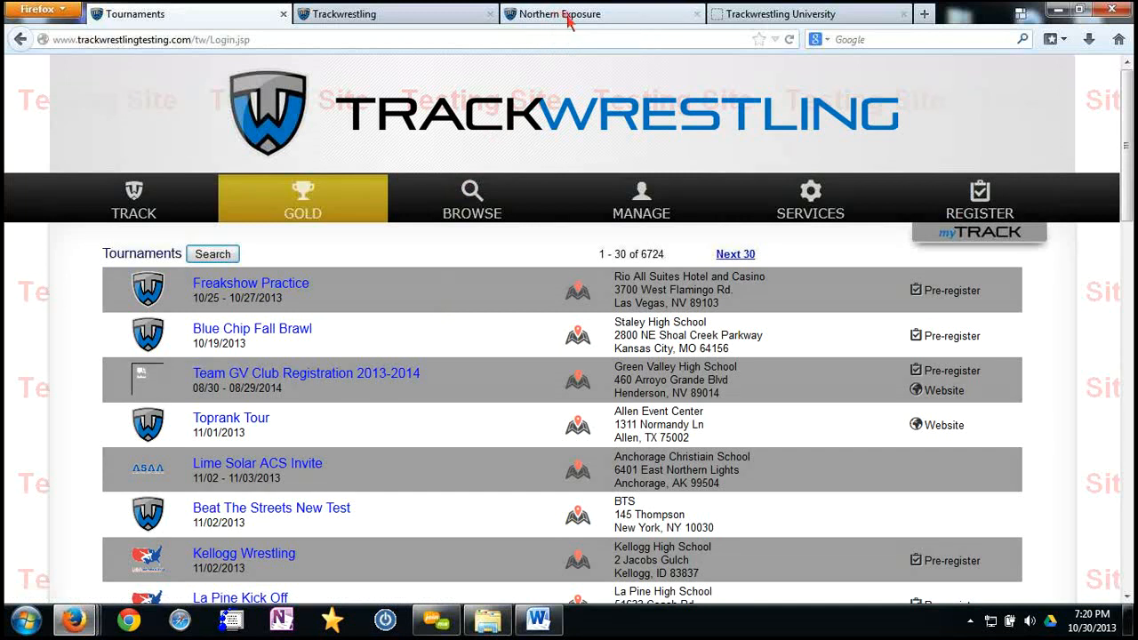
Switch to the Northern Exposure tournament and review its list of tournament statisticians and their last logins
left_click(567, 18)
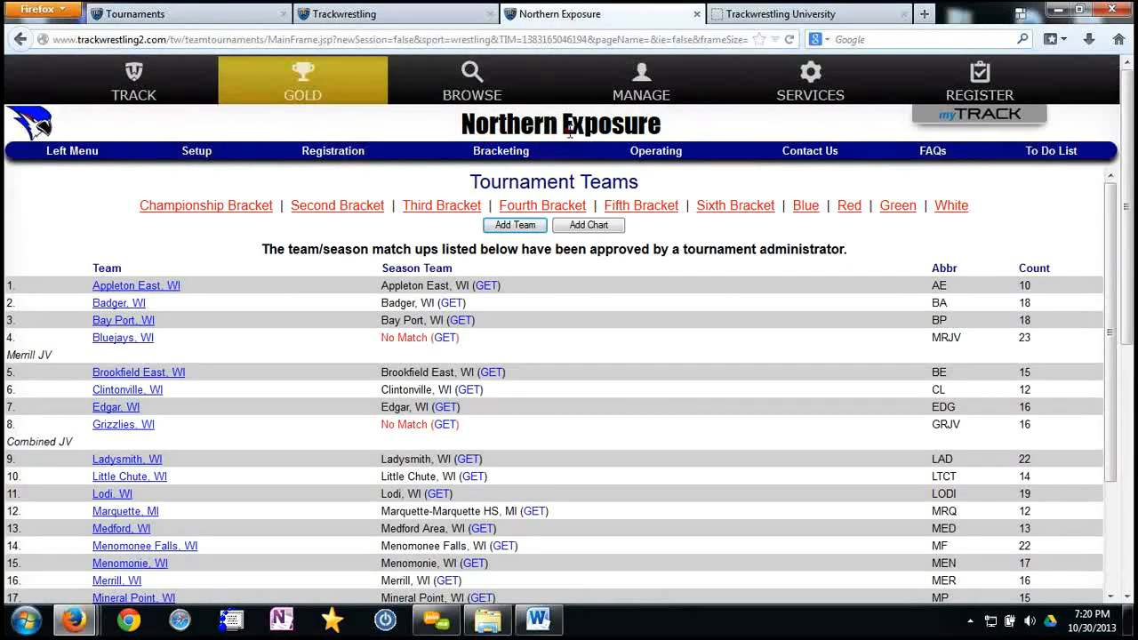
left_click(198, 153)
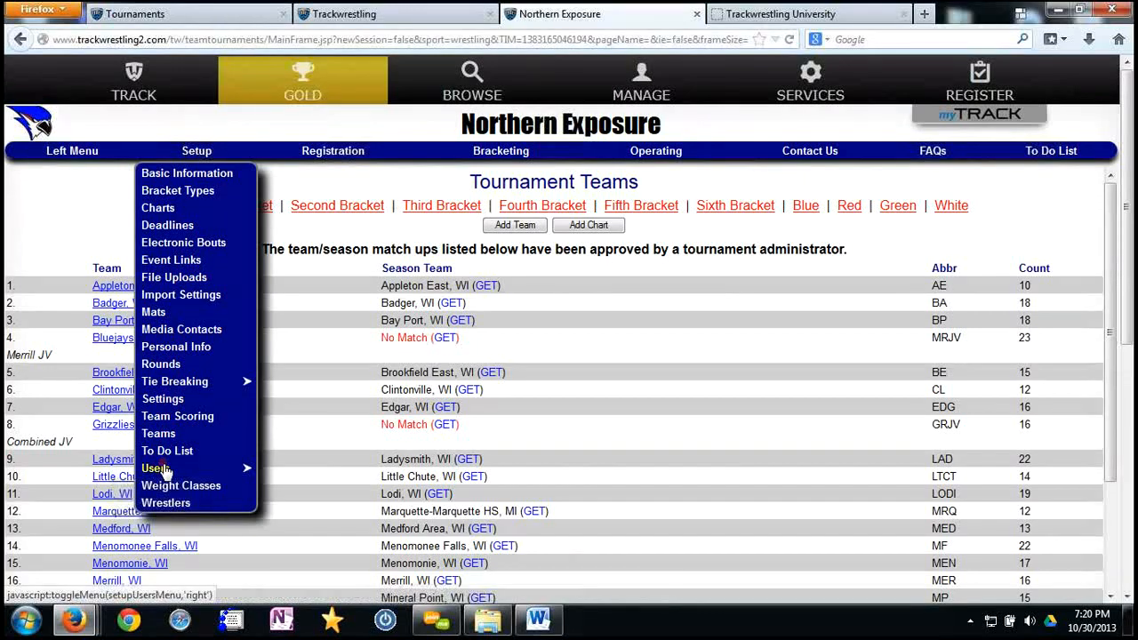
left_click(165, 470)
left_click(281, 500)
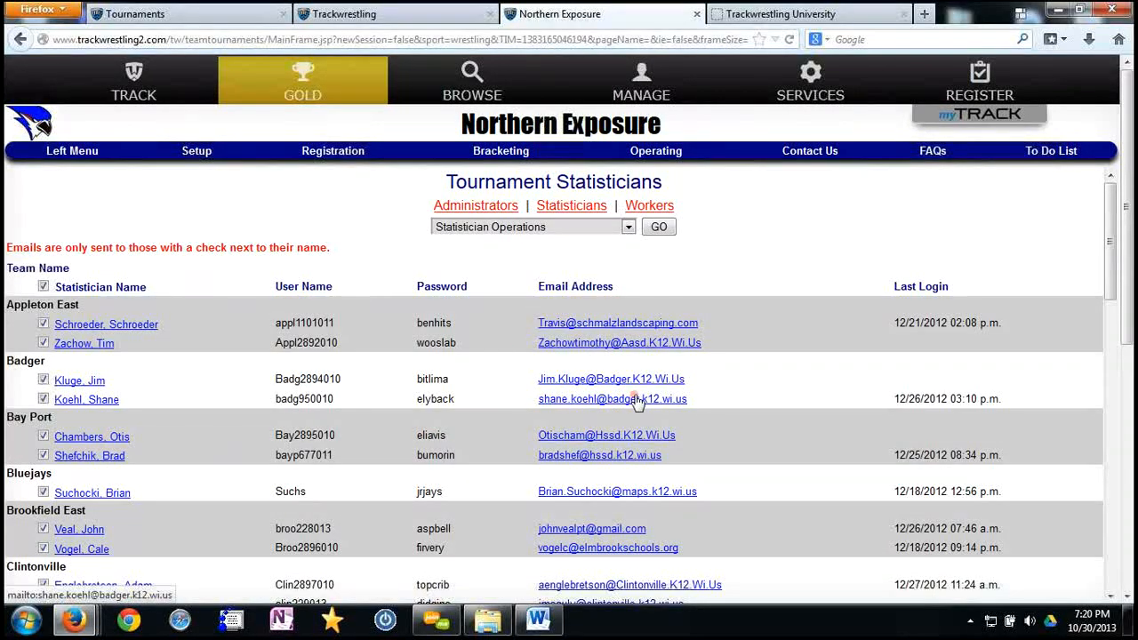
scroll(640, 402, "down", 4)
scroll(641, 402, "up", 4)
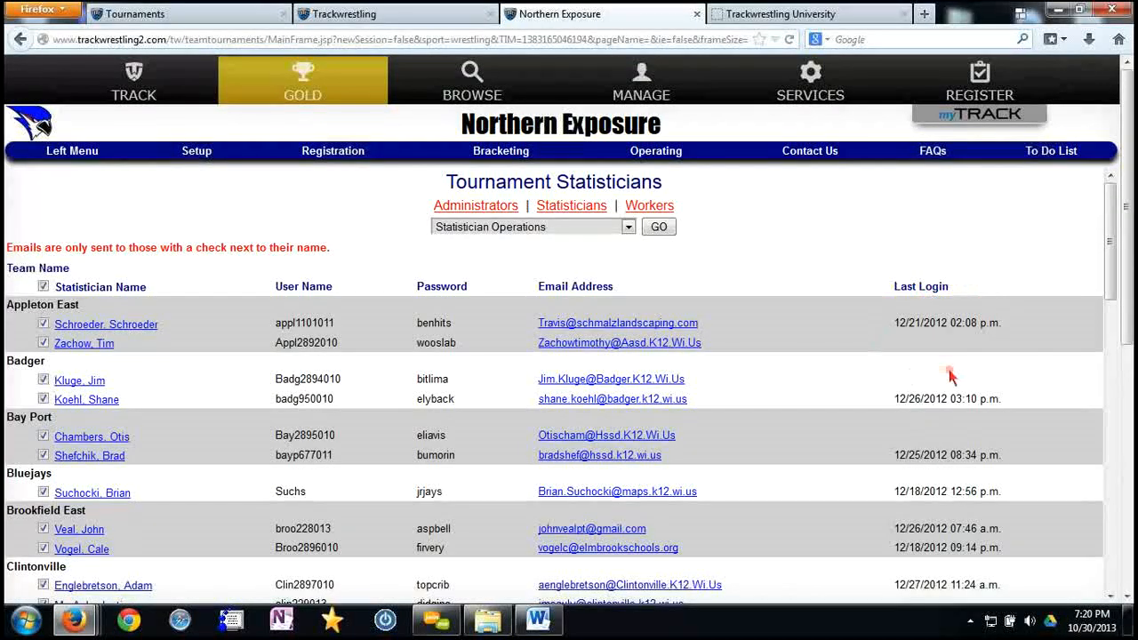
Return to the testing site and search its tournaments for the event name twu
left_click(210, 16)
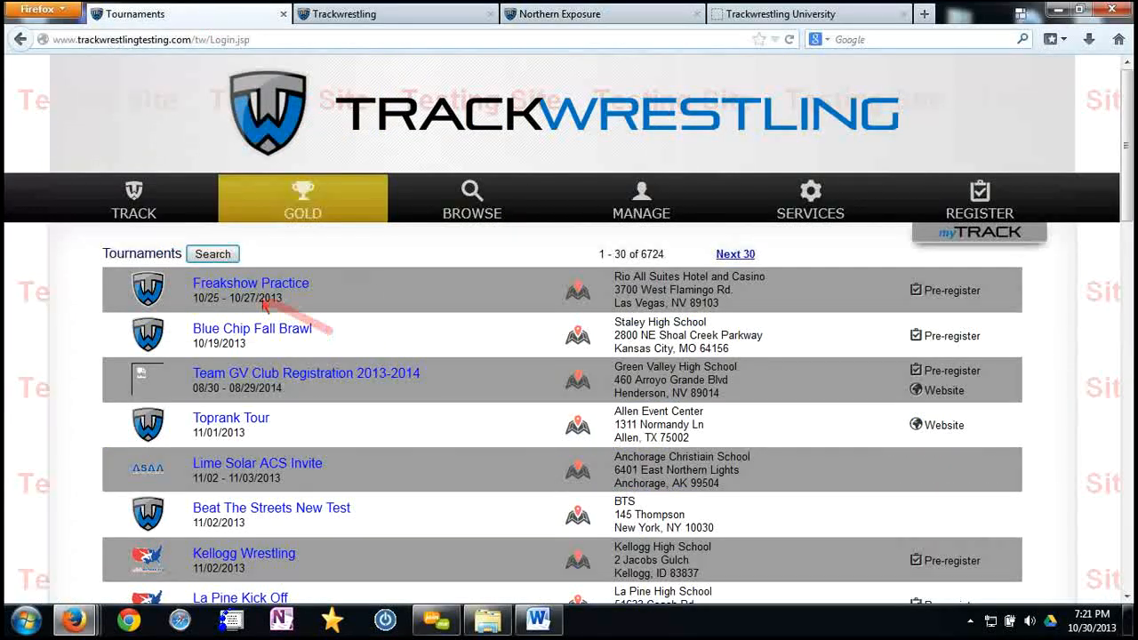
left_click(213, 255)
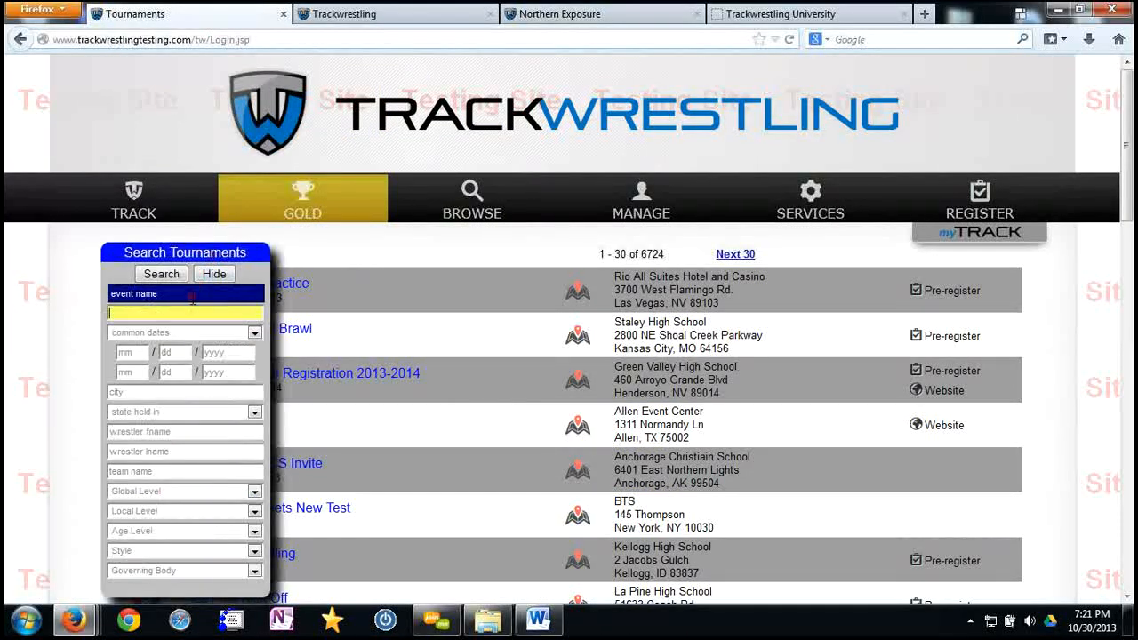
type("twu")
key("Return")
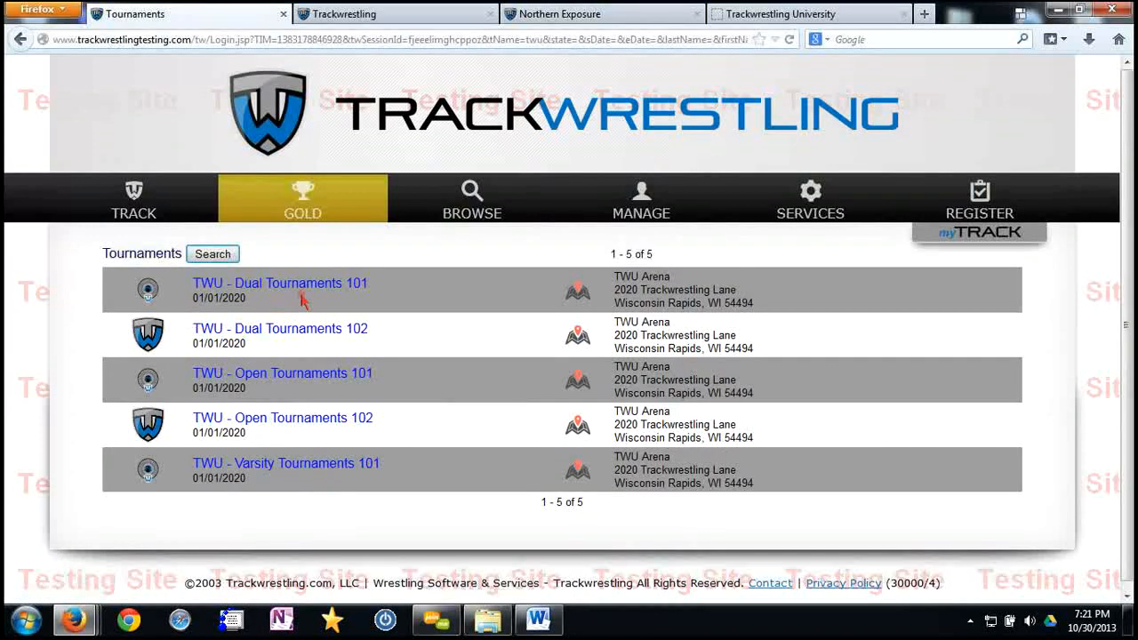
Log in to TWU - Dual Tournaments 102 on the testing site as Administrator, entering the user name and account password
left_click(317, 330)
left_click(615, 321)
left_click(614, 374)
left_click(603, 309)
type("shane")
key("Tab")
type("•••")
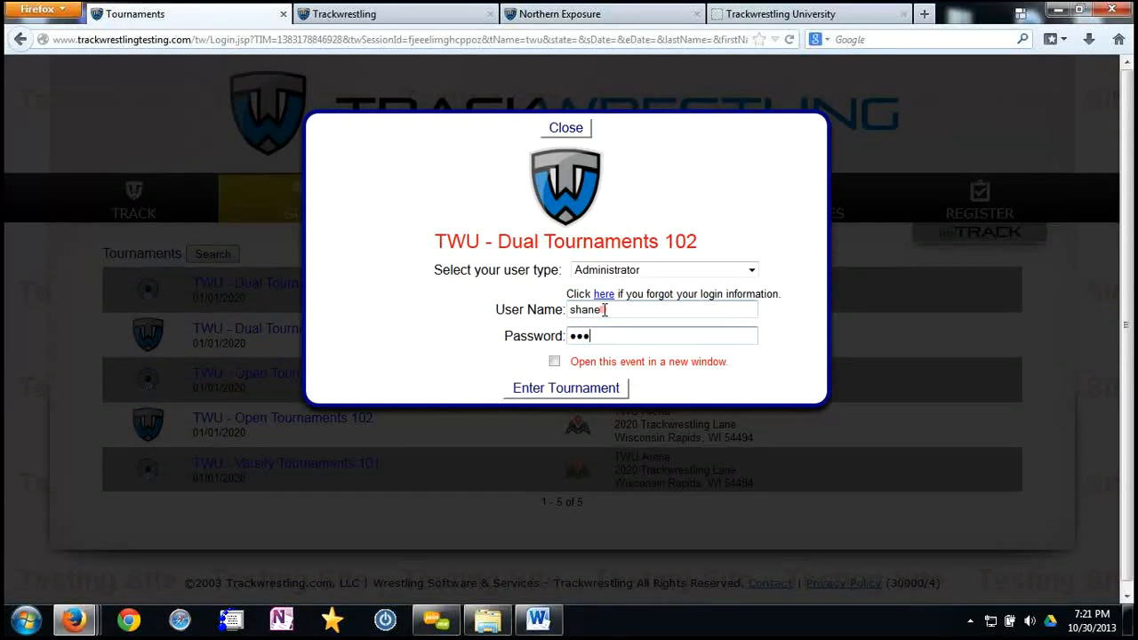
key("BackSpace")
key("BackSpace")
key("BackSpace")
type("••••")
key("Return")
left_click(574, 394)
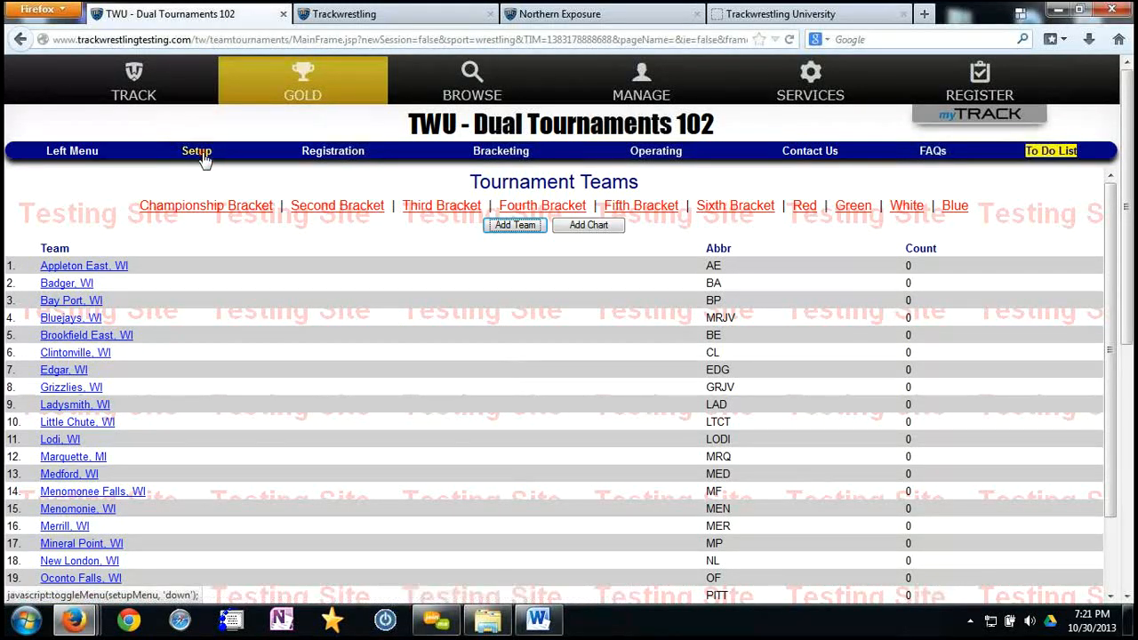
left_click(77, 157)
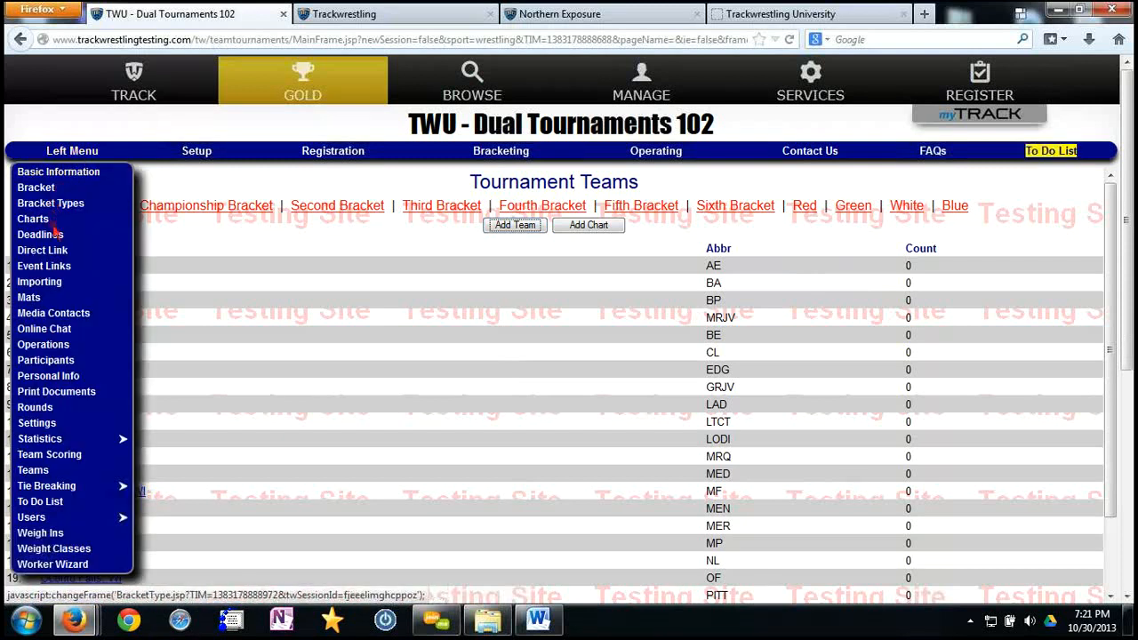
left_click(207, 160)
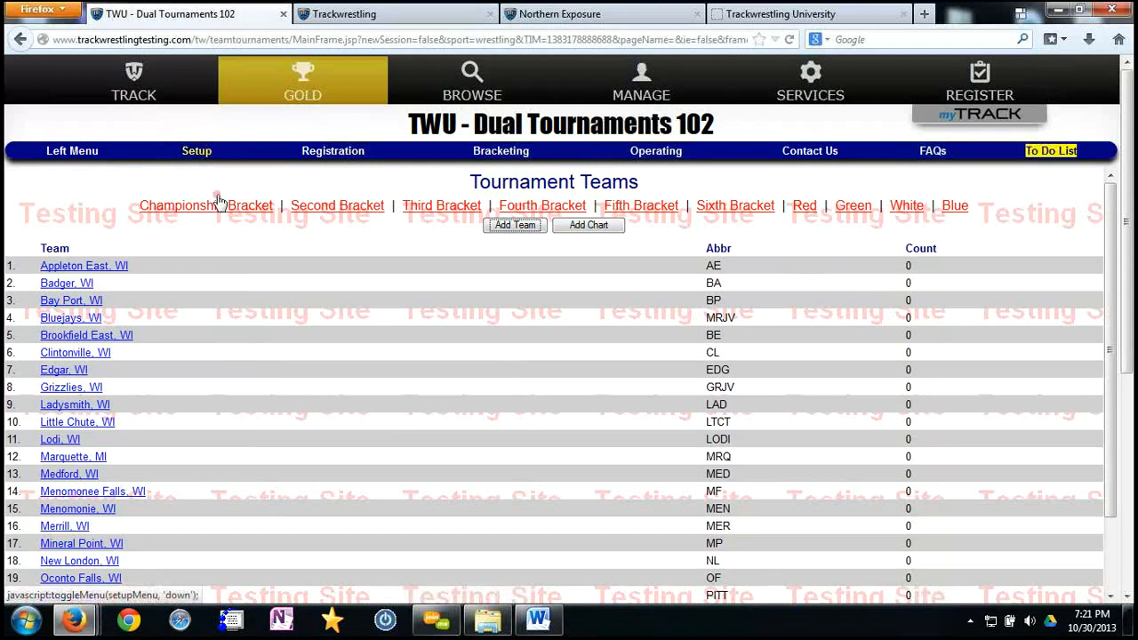
Fill all weight classes for the tournament participants from the wrestlers list using the Fill Weight Classes operation
left_click(214, 152)
left_click(181, 490)
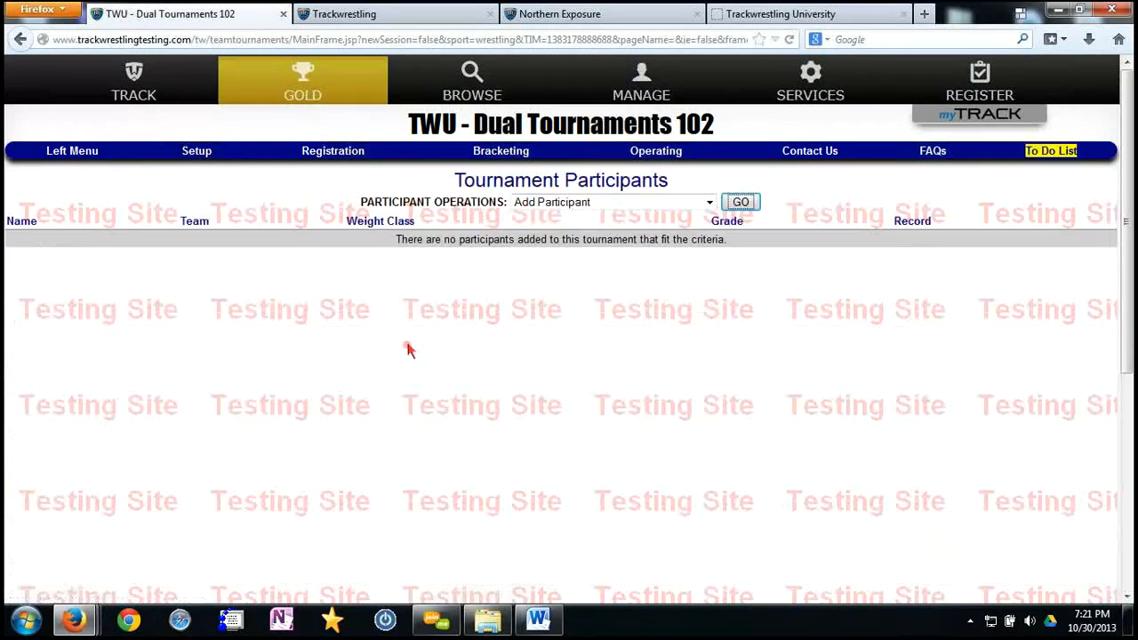
left_click(197, 152)
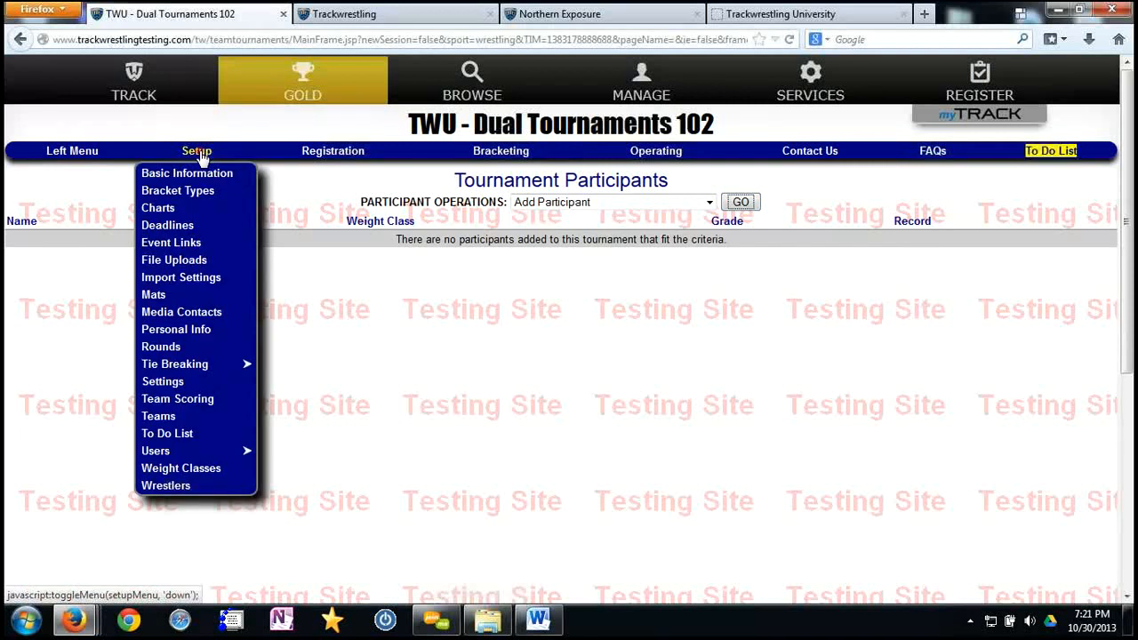
left_click(165, 486)
left_click(559, 203)
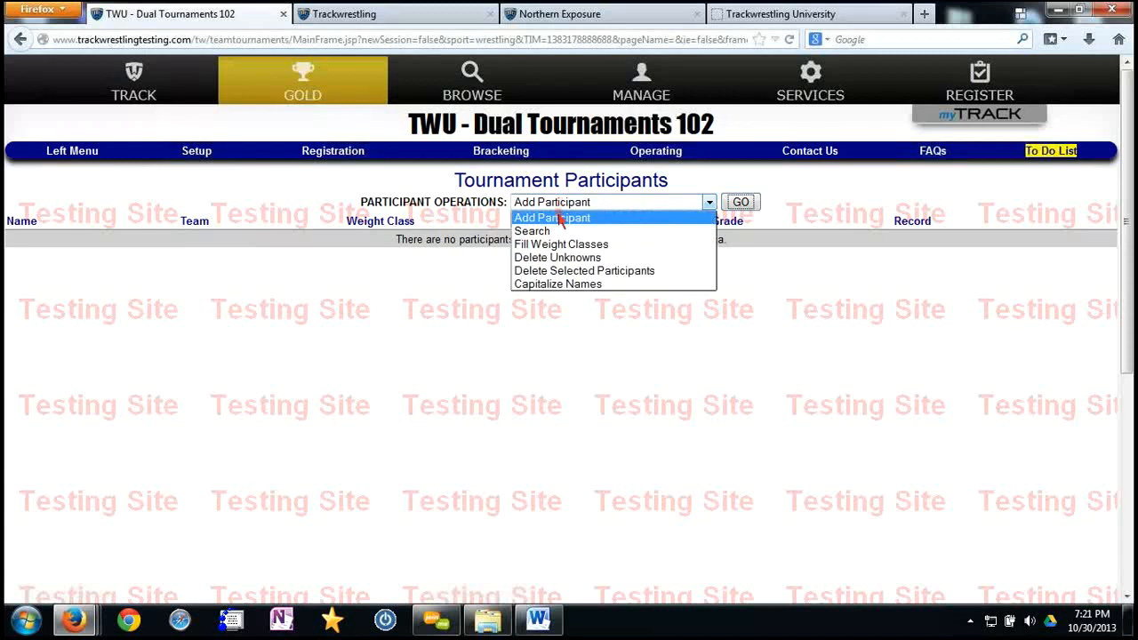
left_click(562, 244)
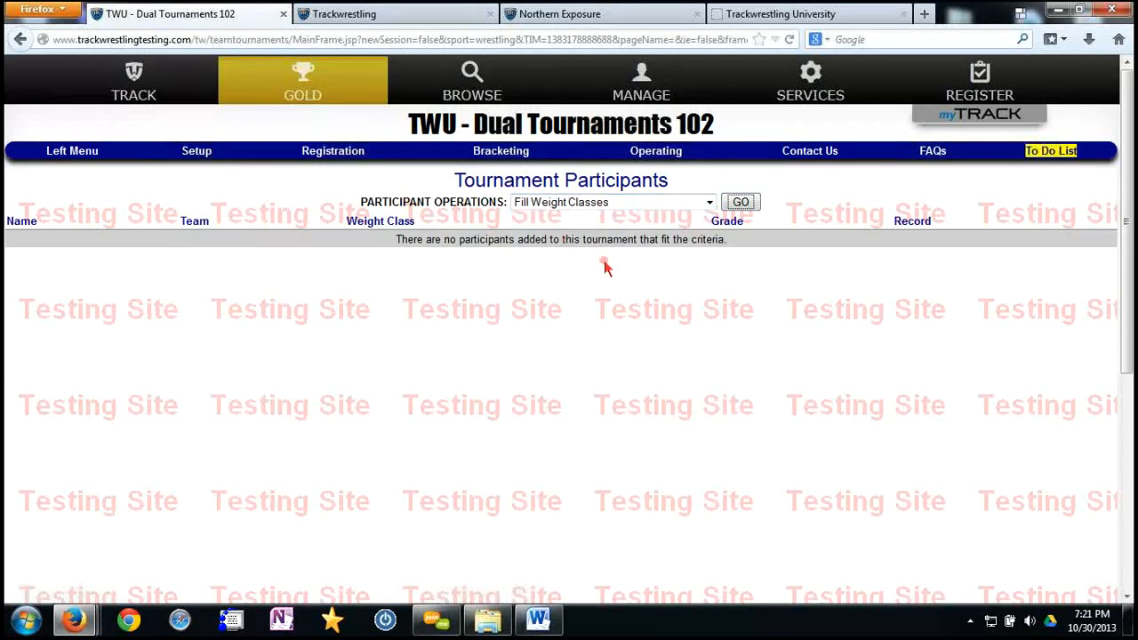
left_click(742, 203)
left_click(624, 294)
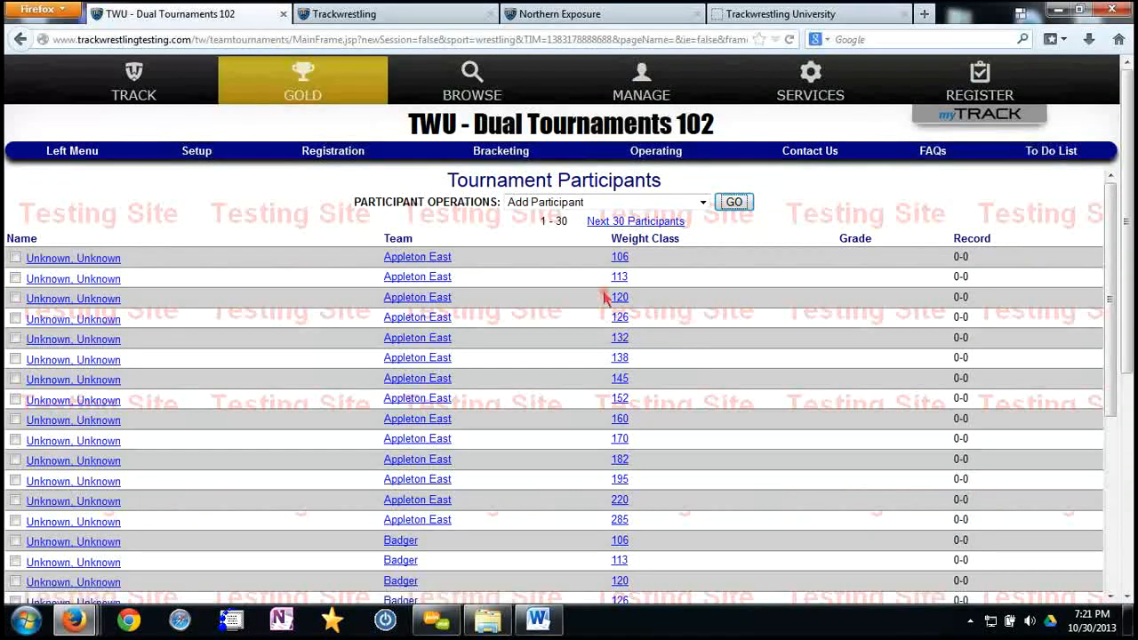
Run the Fill Unknowns tournament operation to replace all unknown participants with random data, and reopen the wrestlers list
left_click(89, 153)
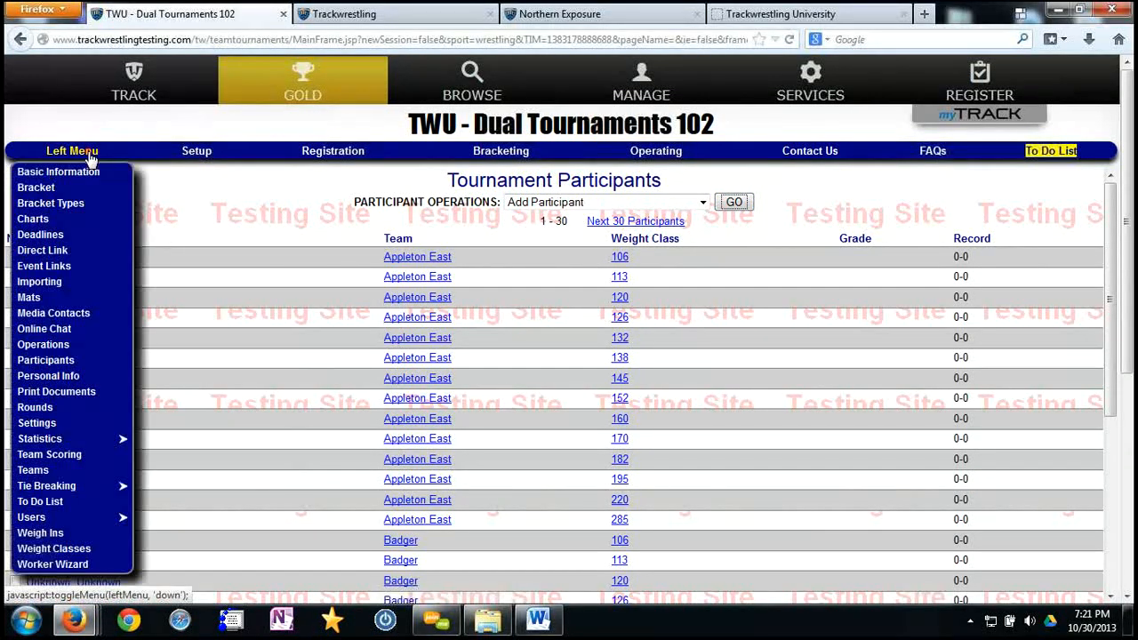
left_click(62, 345)
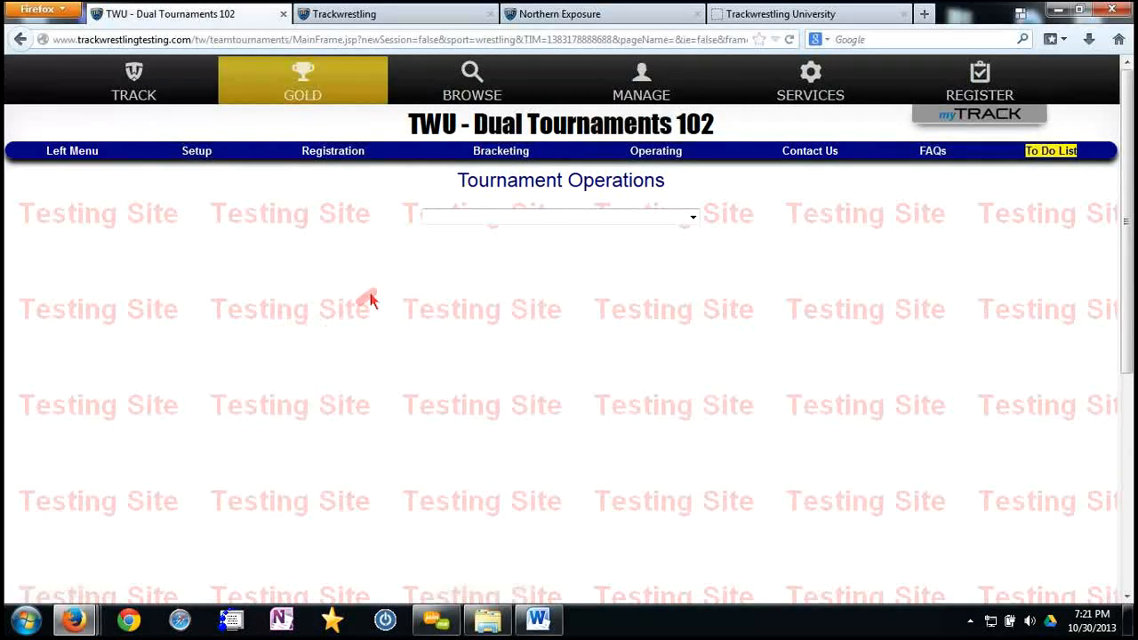
left_click(483, 217)
left_click(489, 245)
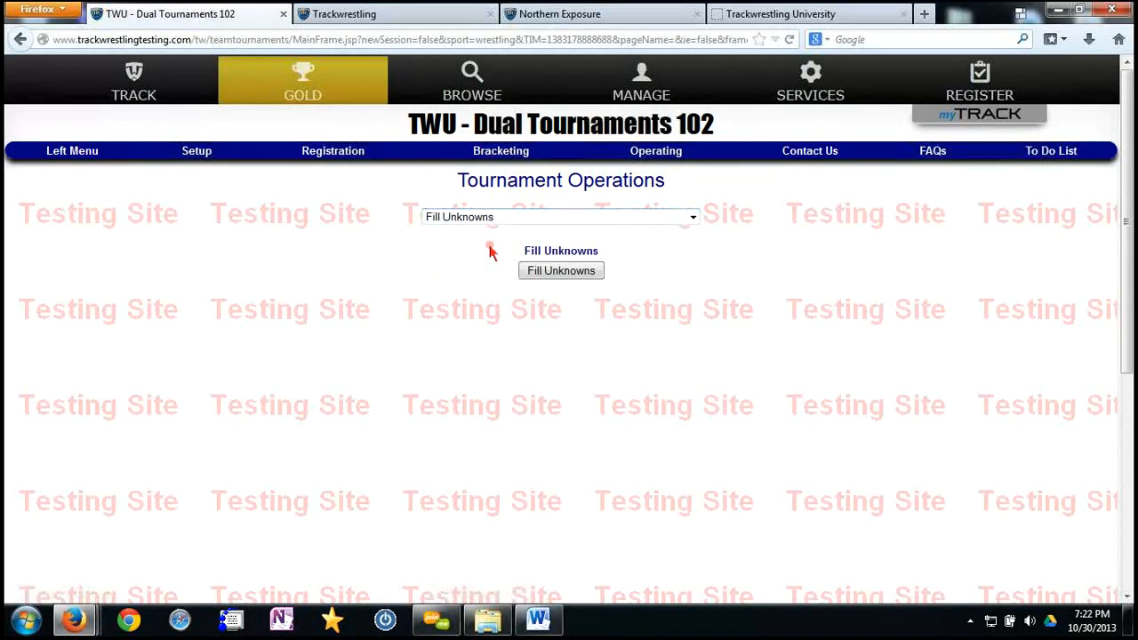
left_click(552, 271)
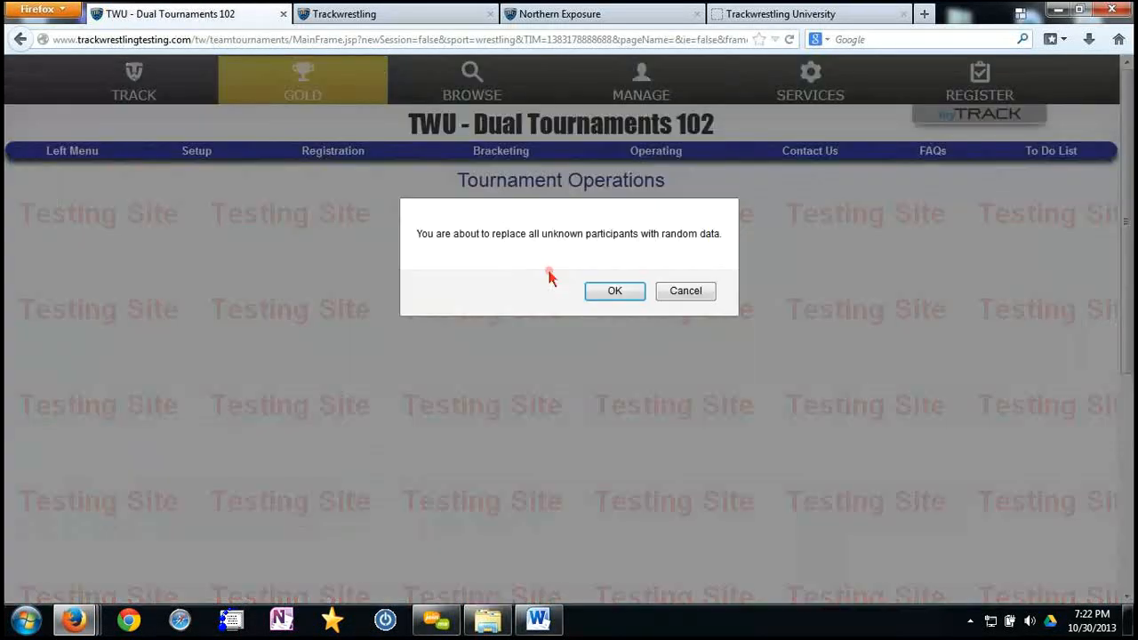
left_click(619, 294)
left_click(667, 293)
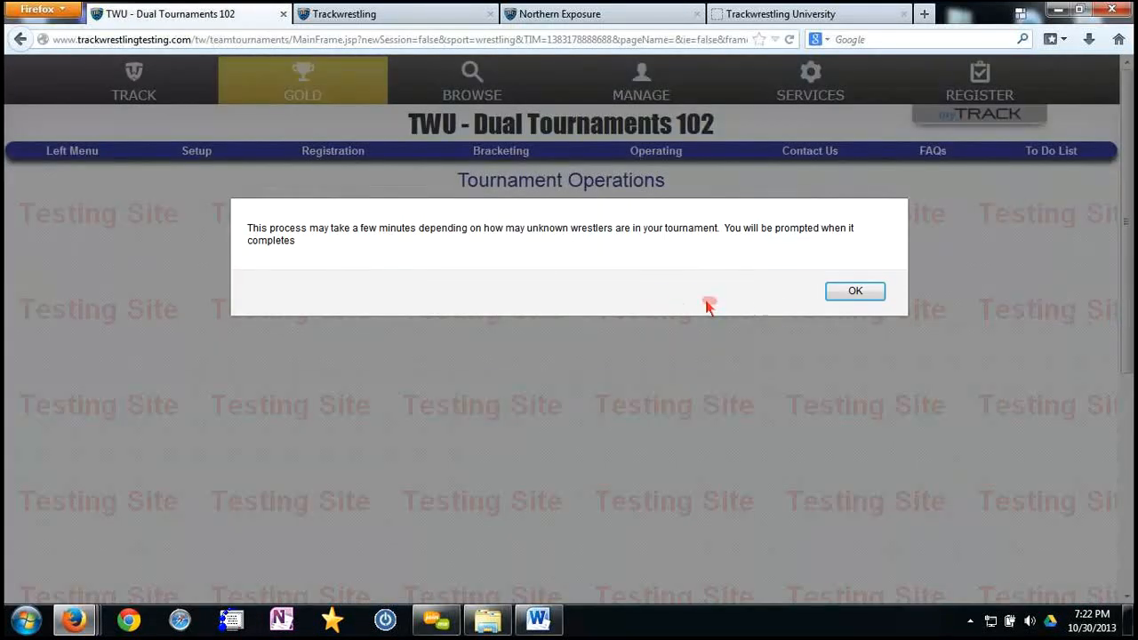
left_click(849, 295)
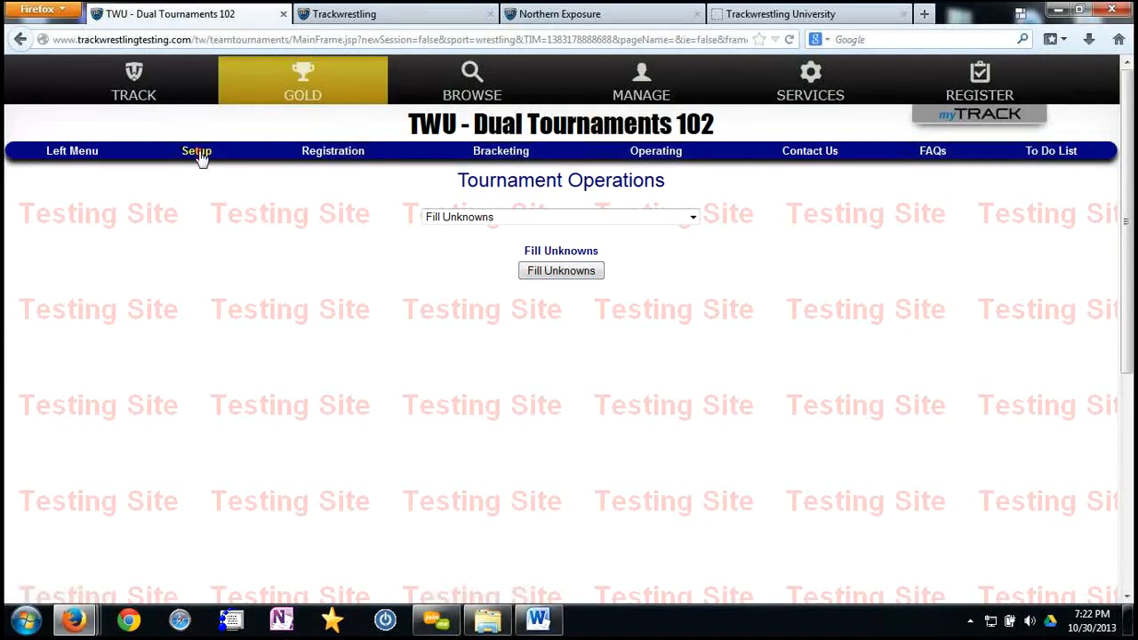
mouse_move(200, 164)
left_click(169, 465)
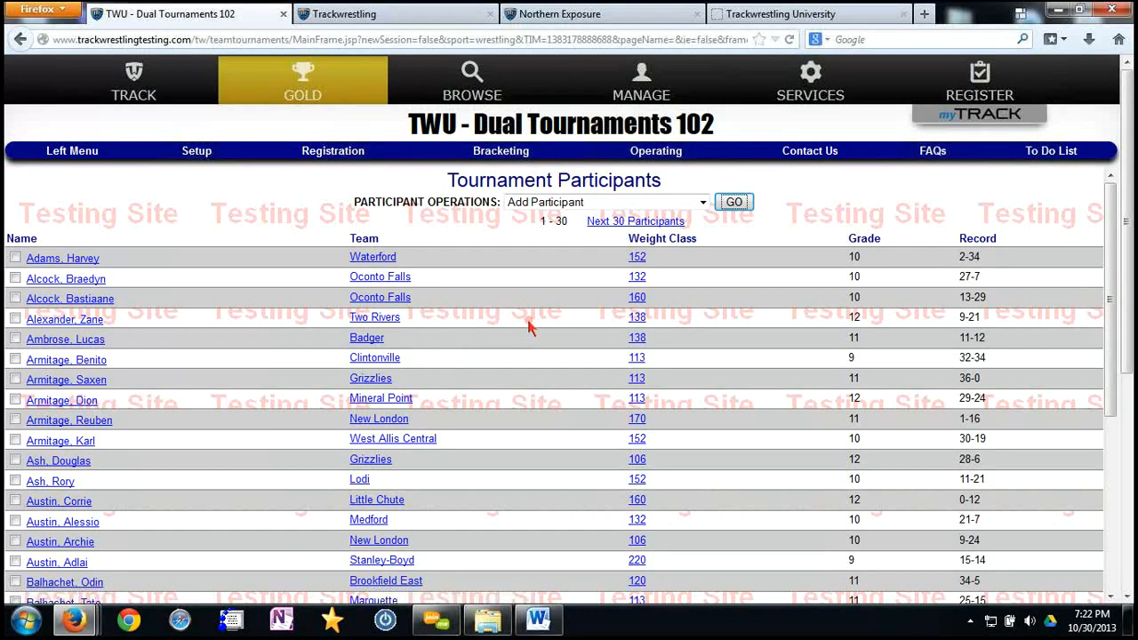
Generate the printable team rosters for all teams, look them over and close them
left_click(353, 153)
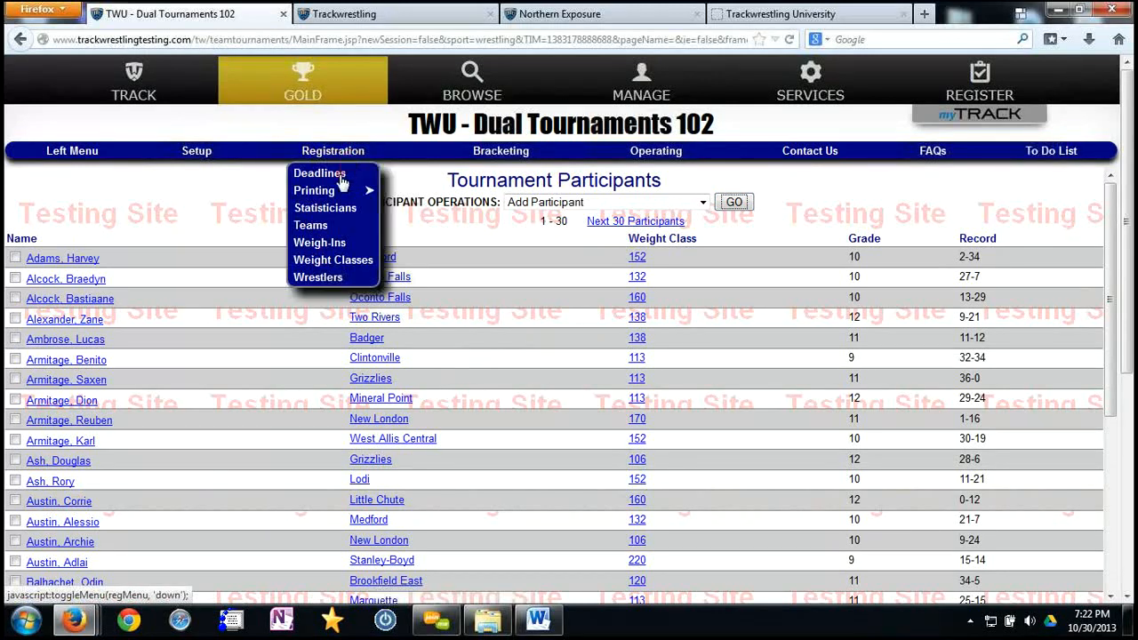
left_click(327, 193)
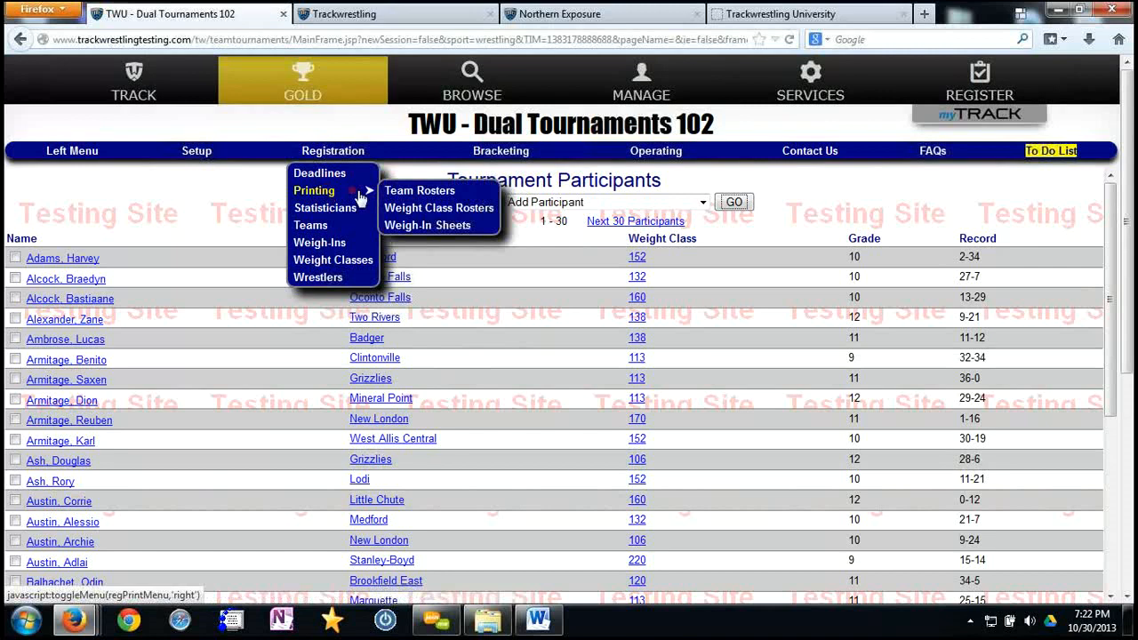
left_click(415, 192)
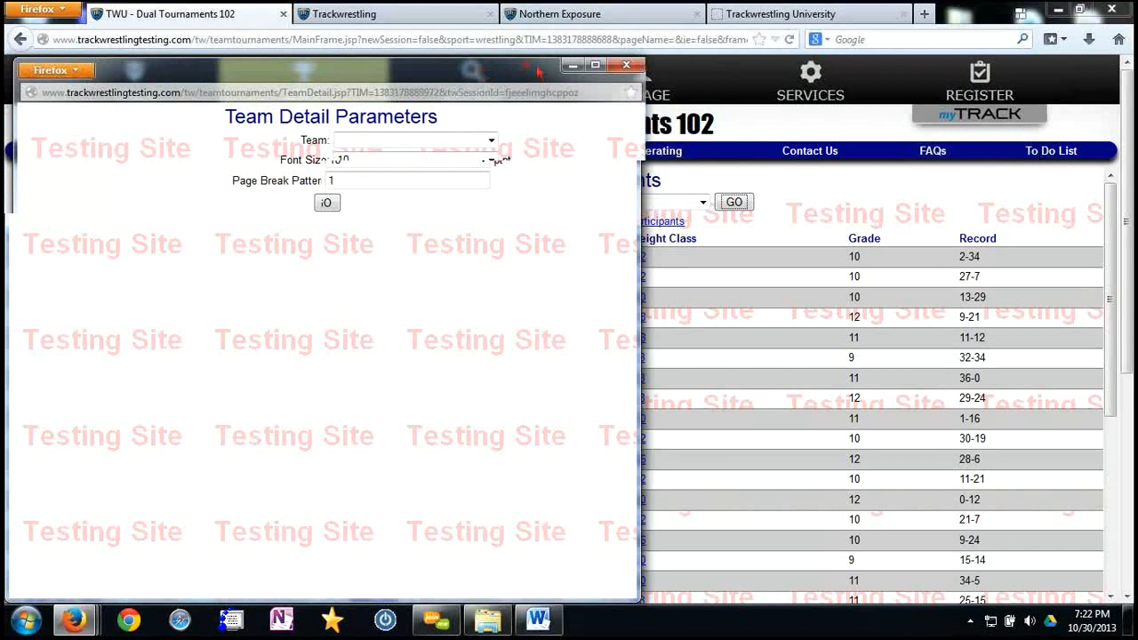
left_click(442, 194)
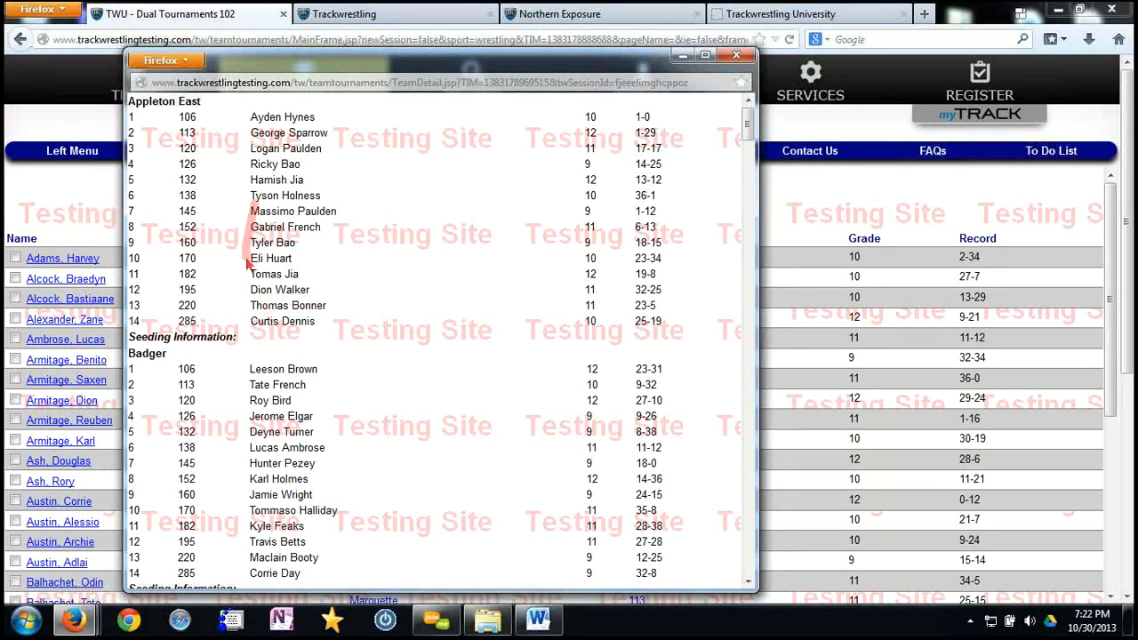
left_click(736, 57)
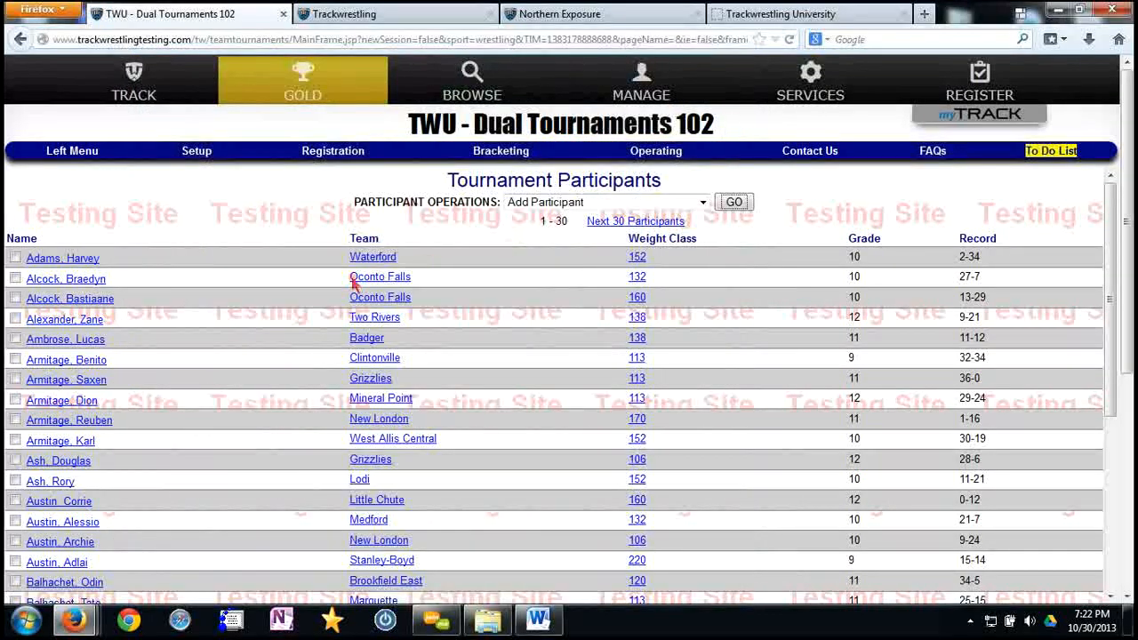
Generate a printable weigh-in sheet with Actual Weight as column 8, review it and close it
left_click(330, 153)
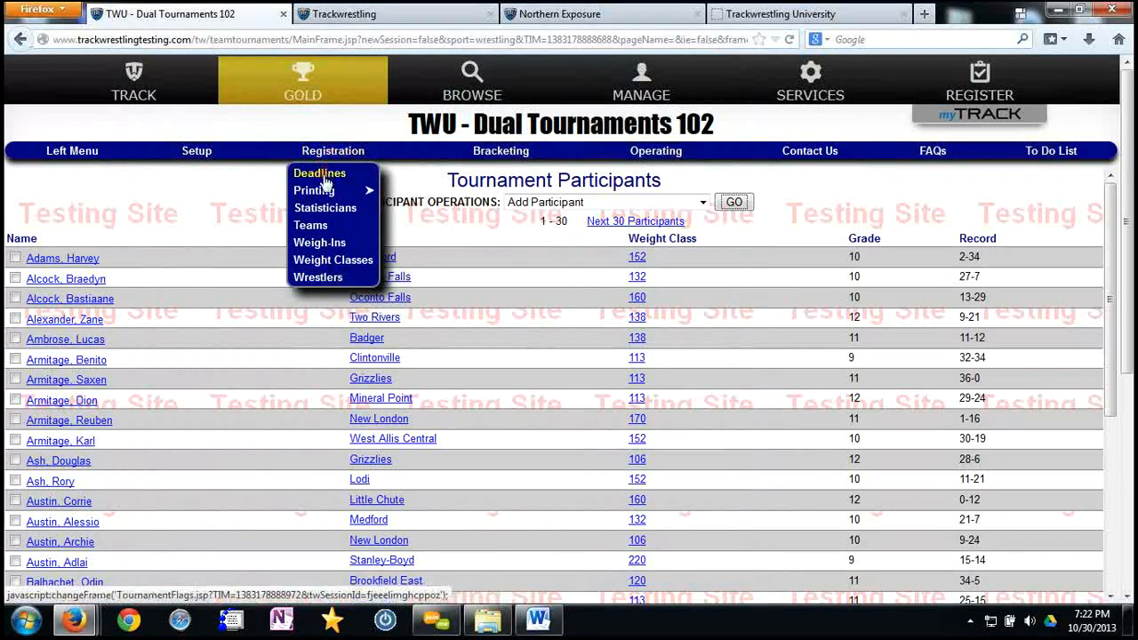
mouse_move(372, 189)
left_click(430, 225)
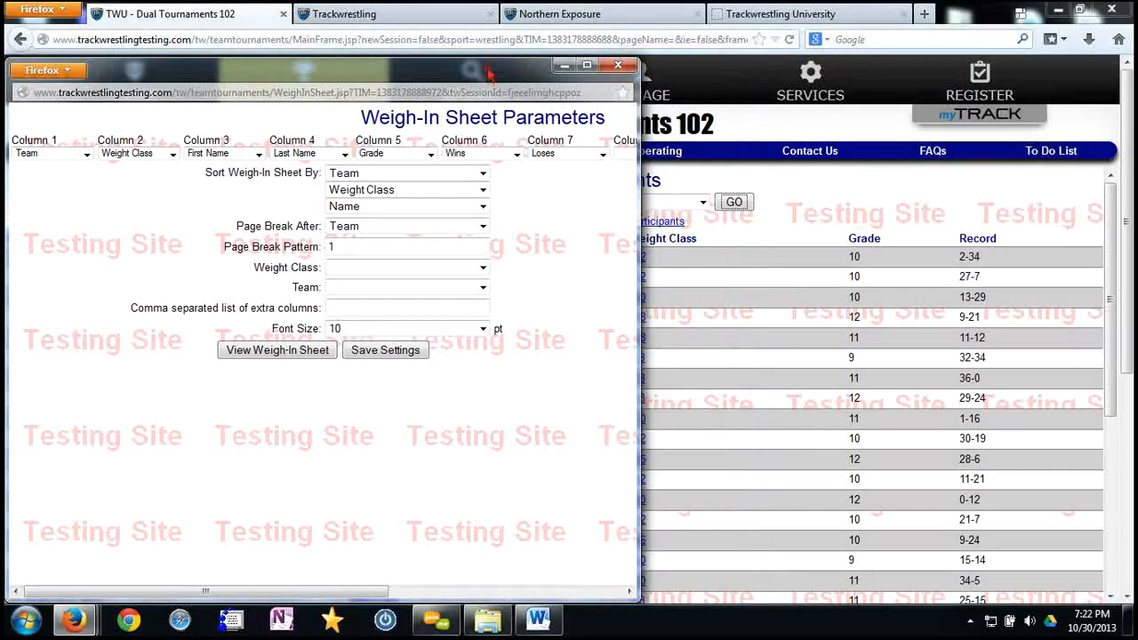
left_click_drag(487, 75, 594, 69)
left_click_drag(746, 302, 896, 241)
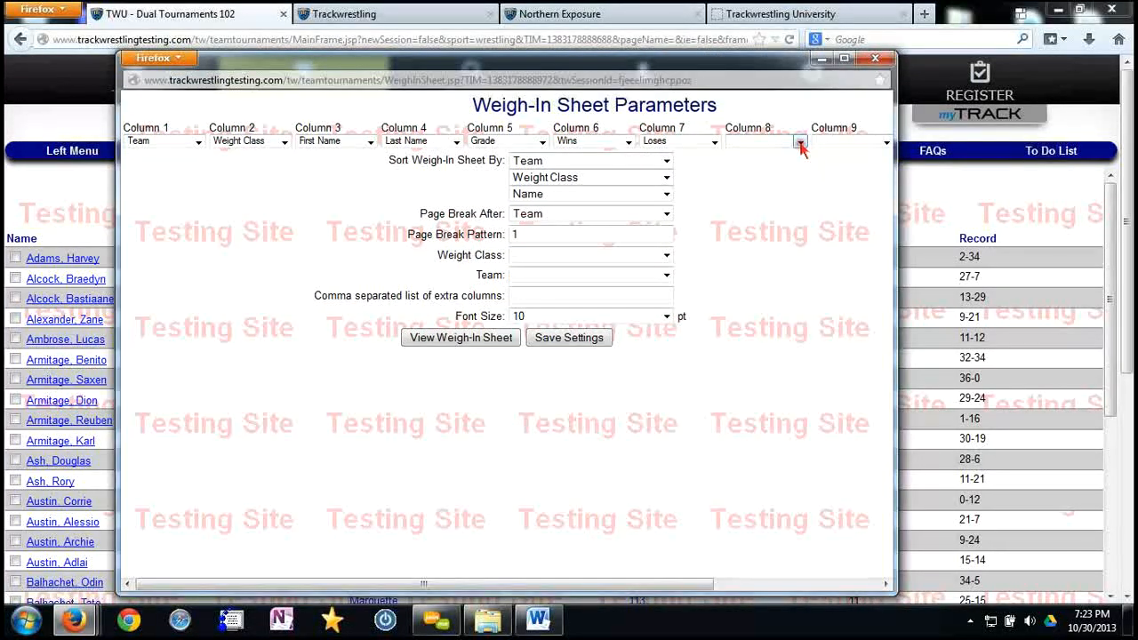
left_click(800, 143)
left_click(763, 257)
left_click(474, 339)
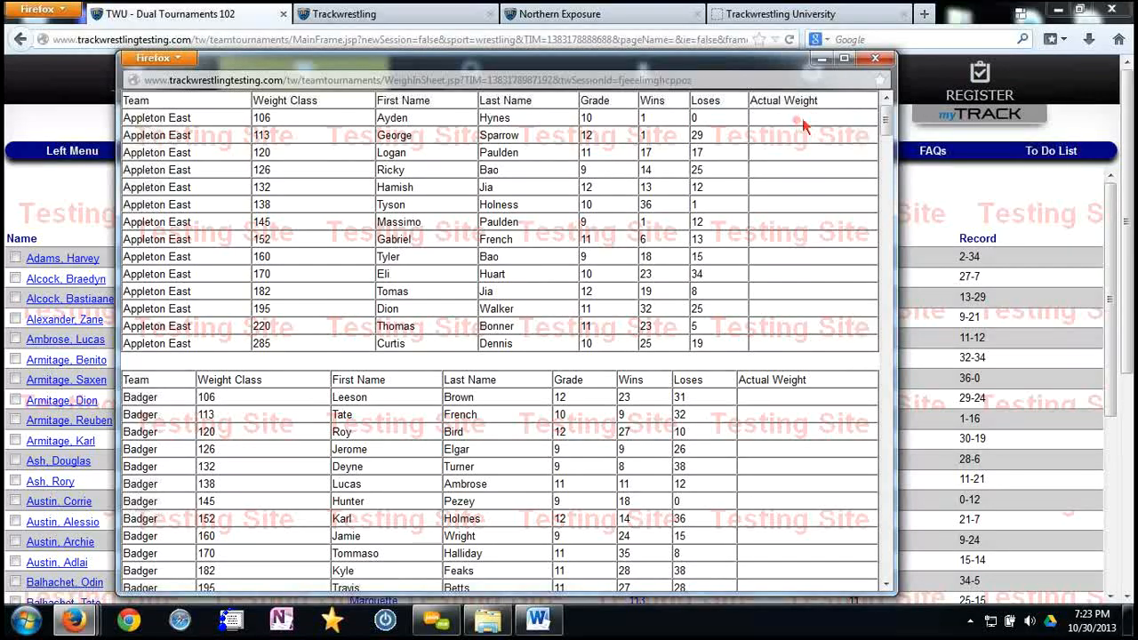
left_click(876, 60)
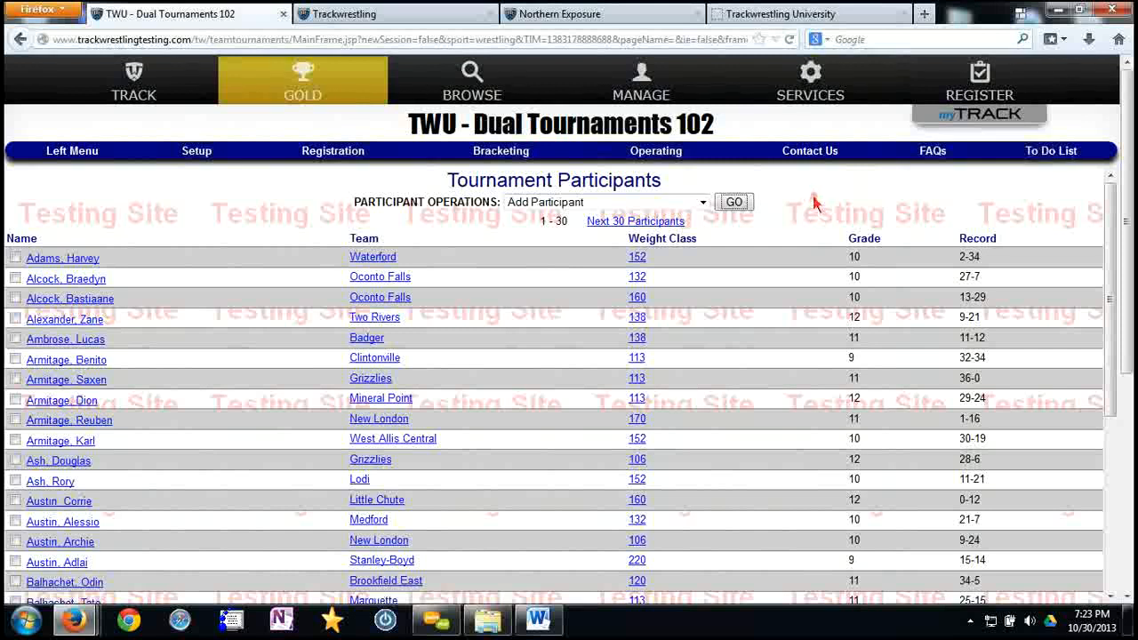
Open the Clintonville team's member list from the registration teams and view the details of its 106 wrestler
left_click(331, 153)
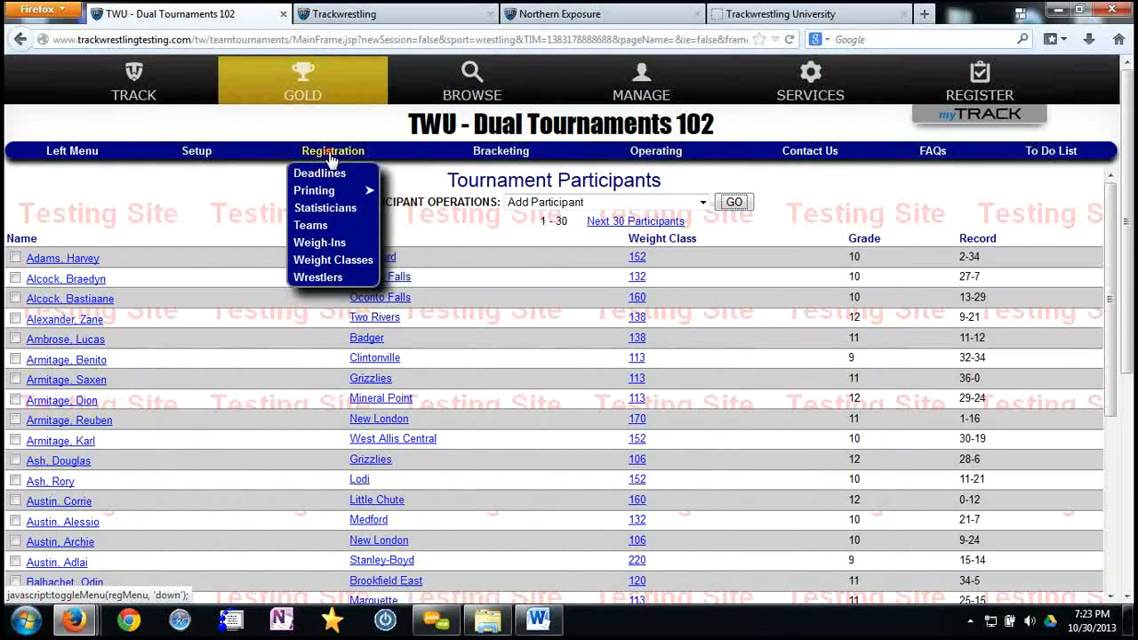
left_click(319, 230)
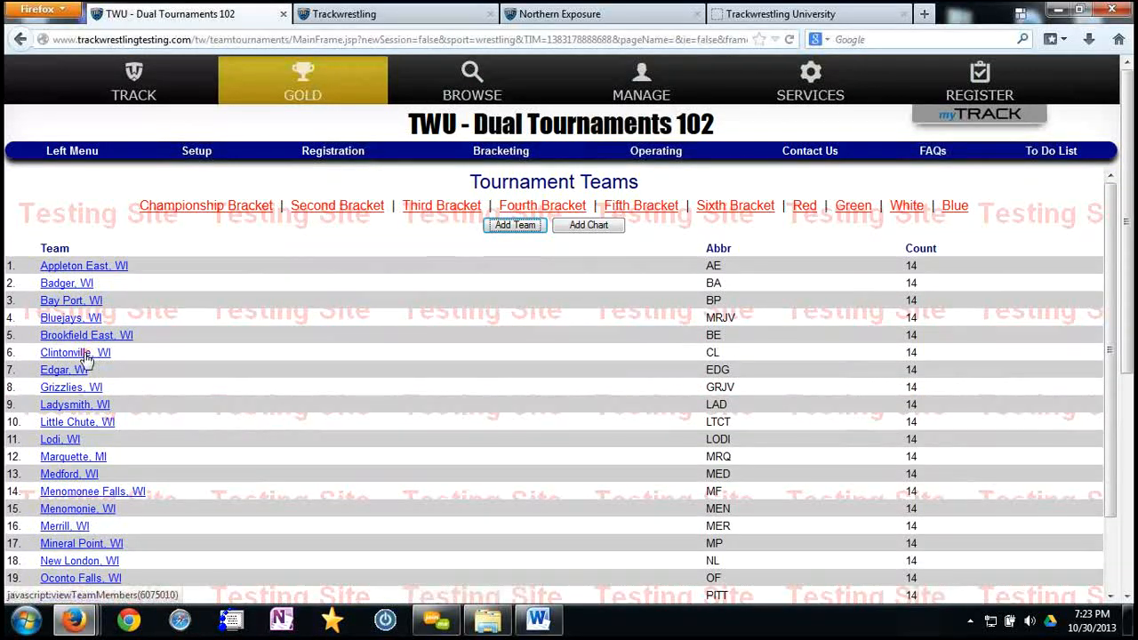
left_click(86, 355)
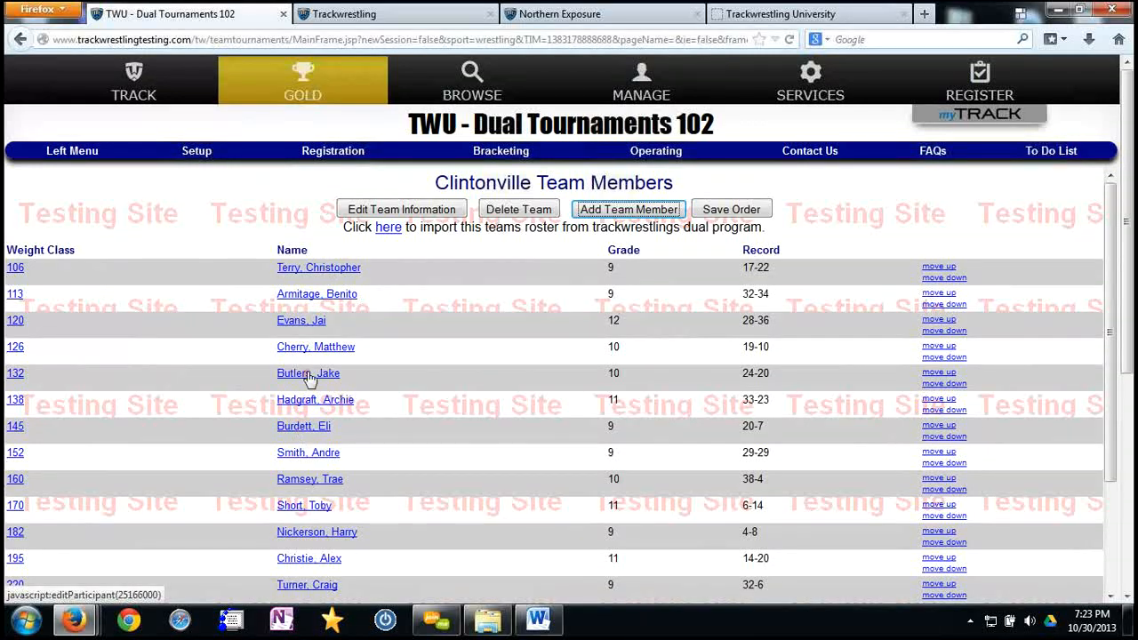
left_click(313, 272)
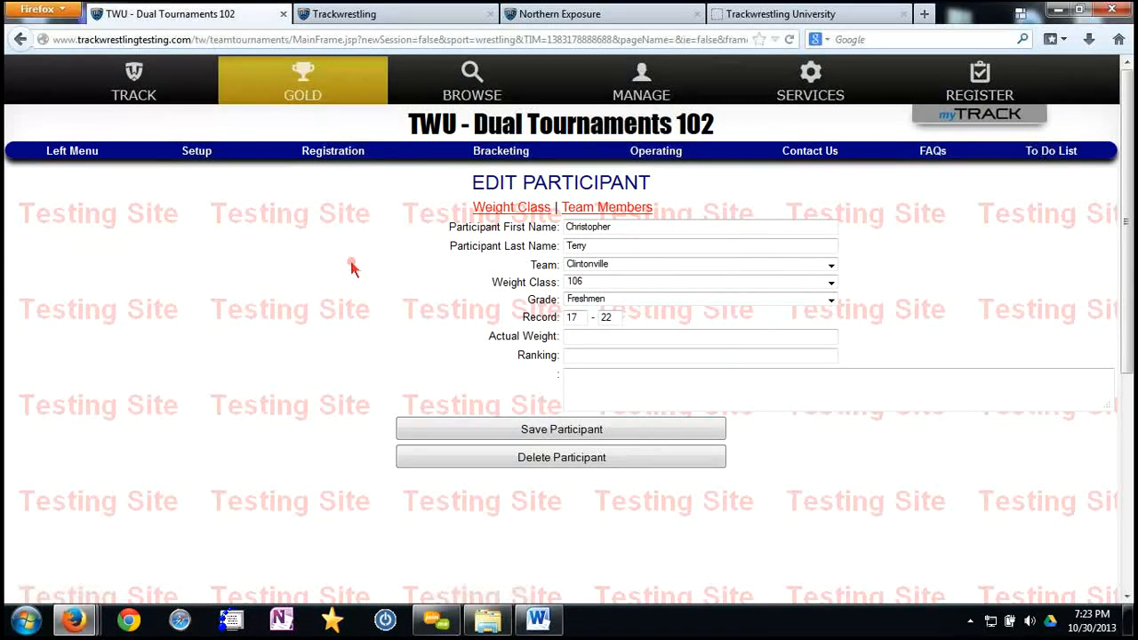
Go to the bracketing teams page of the Blue chart and open its list for adding teams
mouse_move(201, 155)
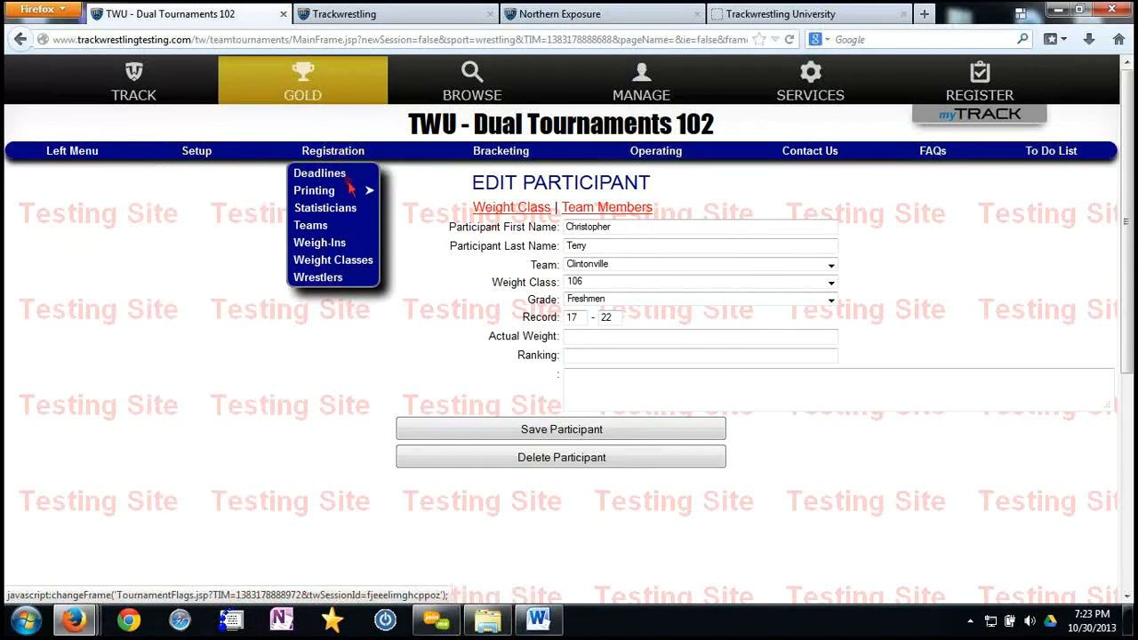
mouse_move(492, 158)
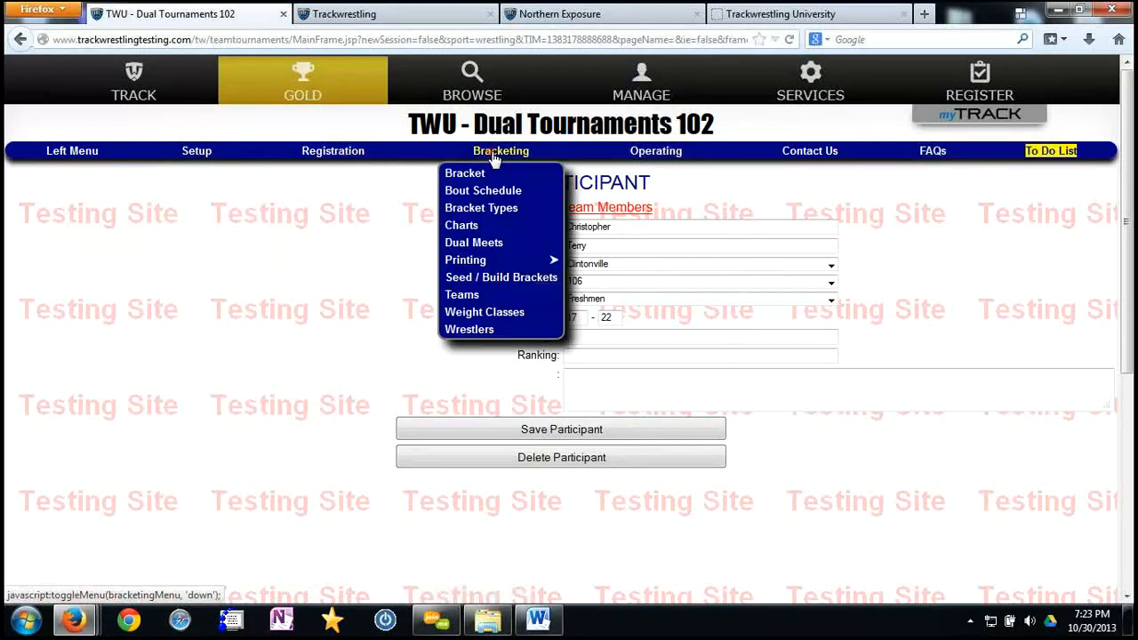
left_click(462, 297)
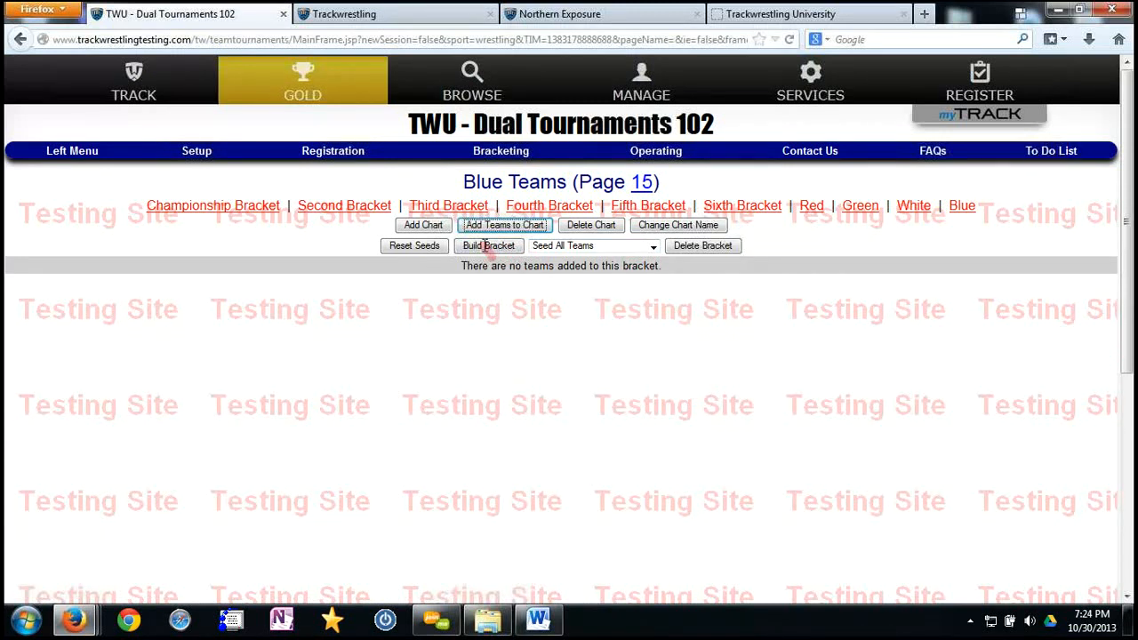
left_click(478, 229)
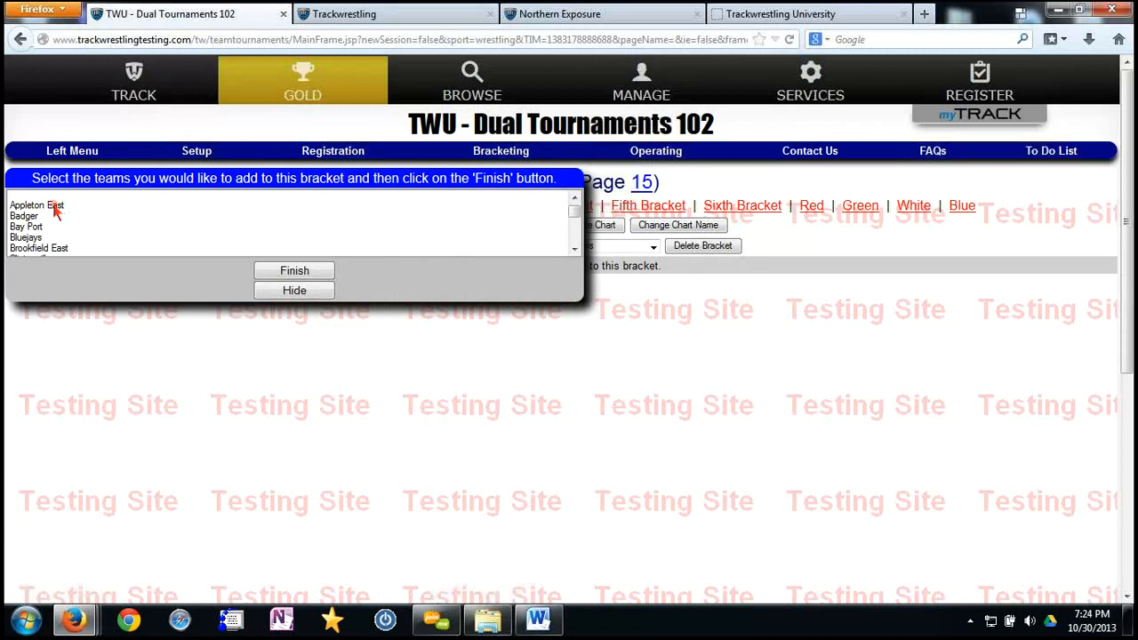
left_click(54, 206)
left_click(27, 237, "ctrl")
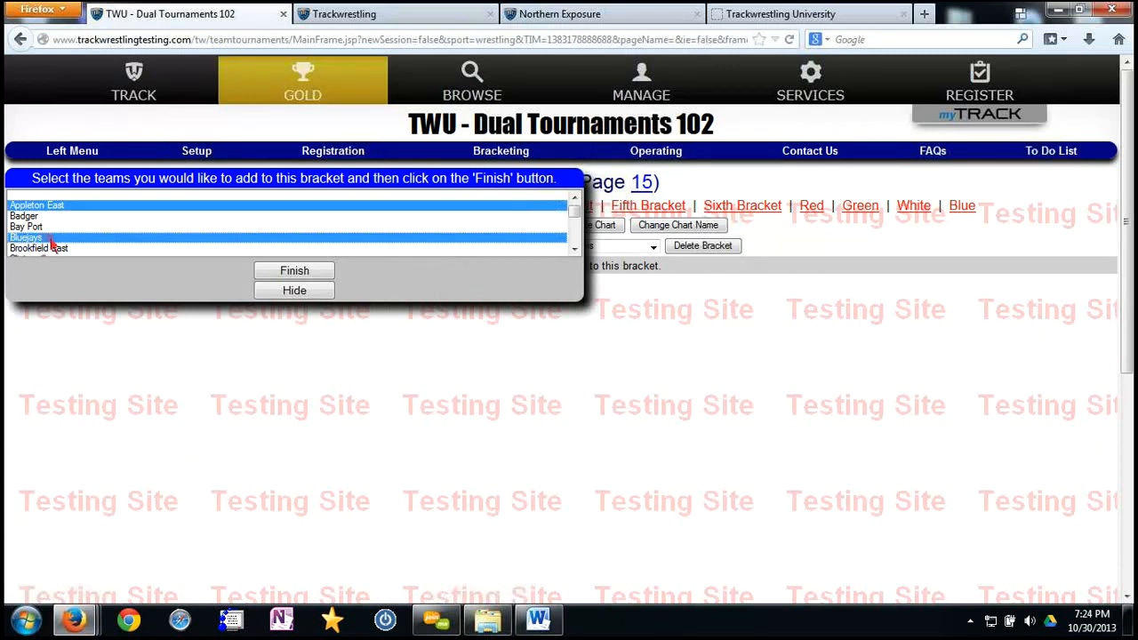
scroll(59, 246, "down", 1)
left_click(26, 237, "ctrl")
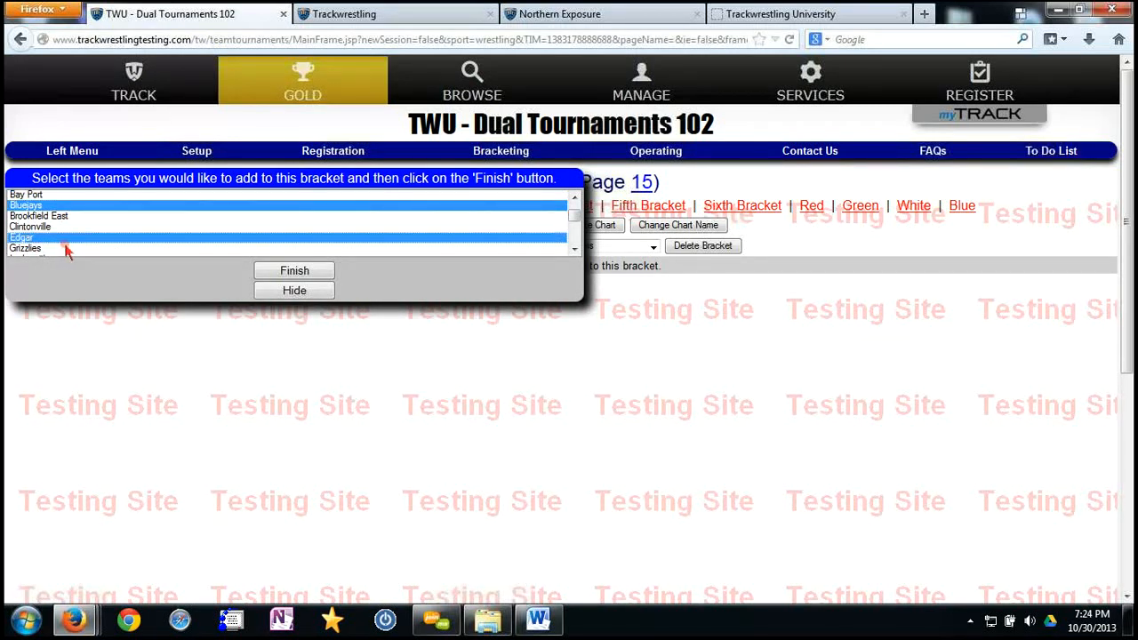
scroll(69, 249, "up", 1)
Add Appleton East, Badger, Bay Port, Bluejays, Brookfield East and Clintonville to the Blue chart, confirming with 'add'
left_click(71, 207)
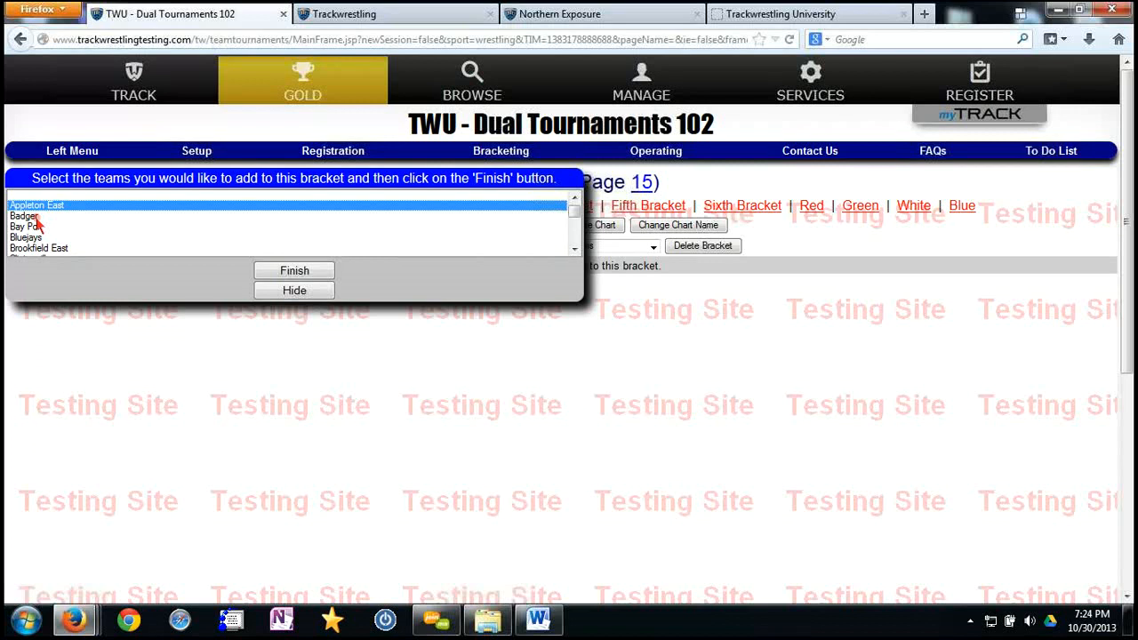
left_click(35, 217, "ctrl")
left_click(40, 228, "ctrl")
left_click(46, 238, "ctrl")
left_click(40, 249, "ctrl")
scroll(89, 249, "down", 1)
left_click(51, 227, "ctrl")
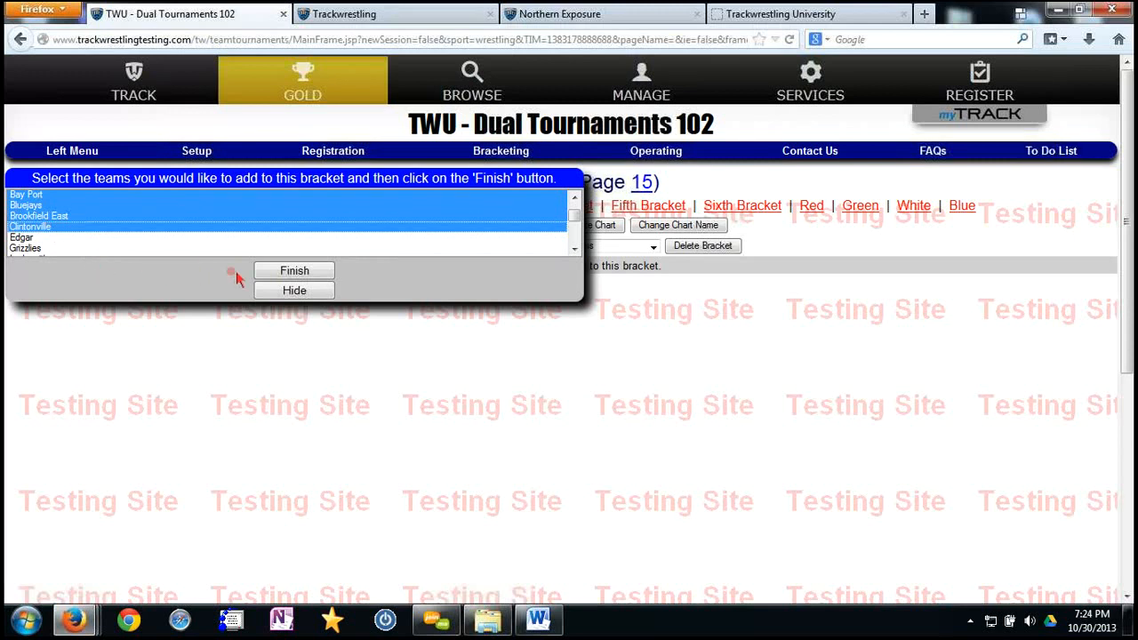
left_click(294, 271)
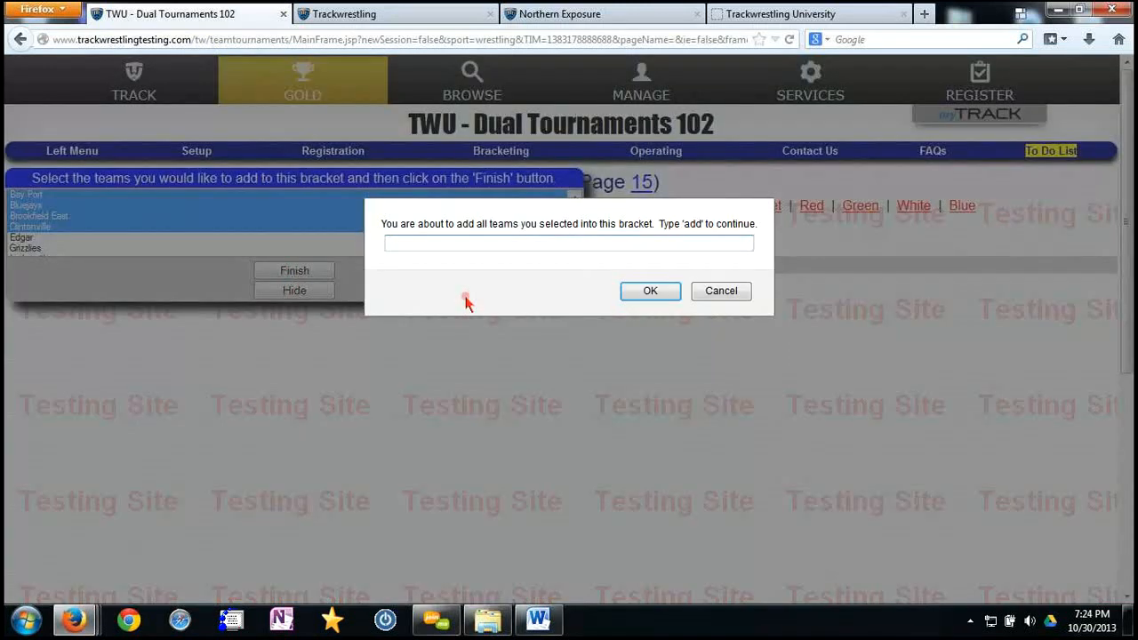
type("add")
key("Return")
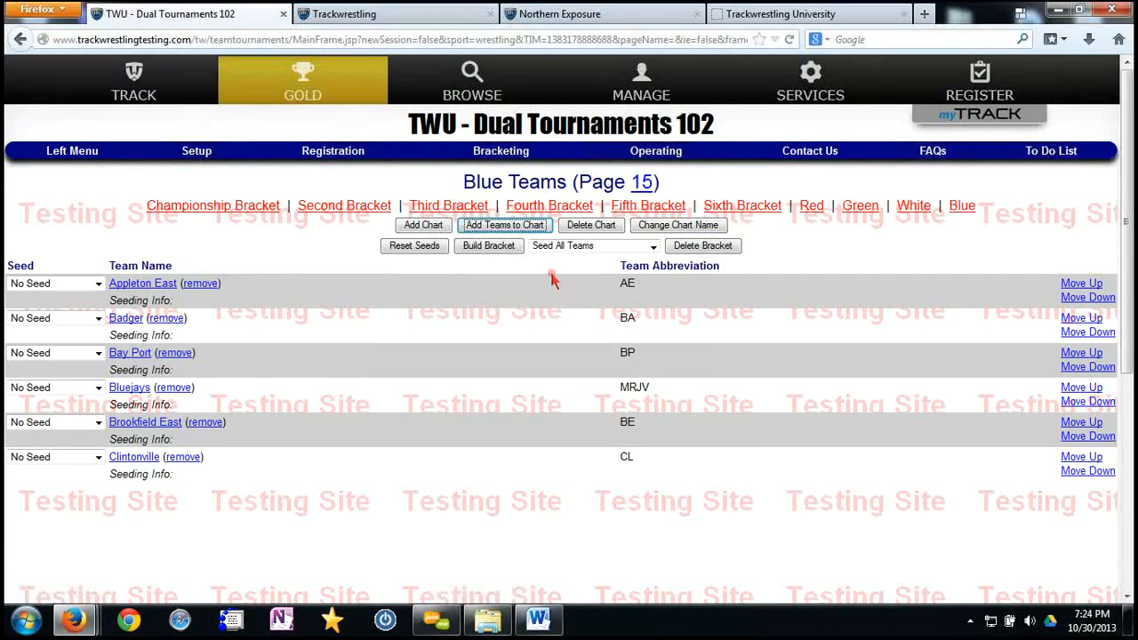
Add Edgar, Grizzlies, Ladysmith, Little Chute, Lodi and Marquette to the White chart, confirming with 'add'
left_click(911, 206)
left_click(483, 230)
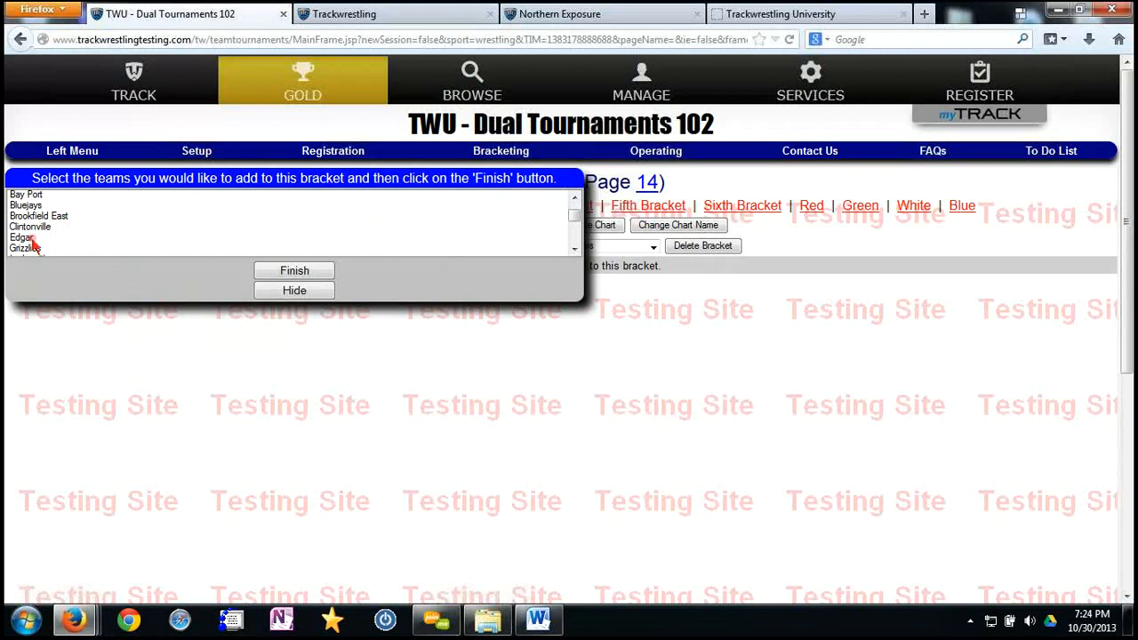
left_click(30, 238)
scroll(32, 235, "down", 1)
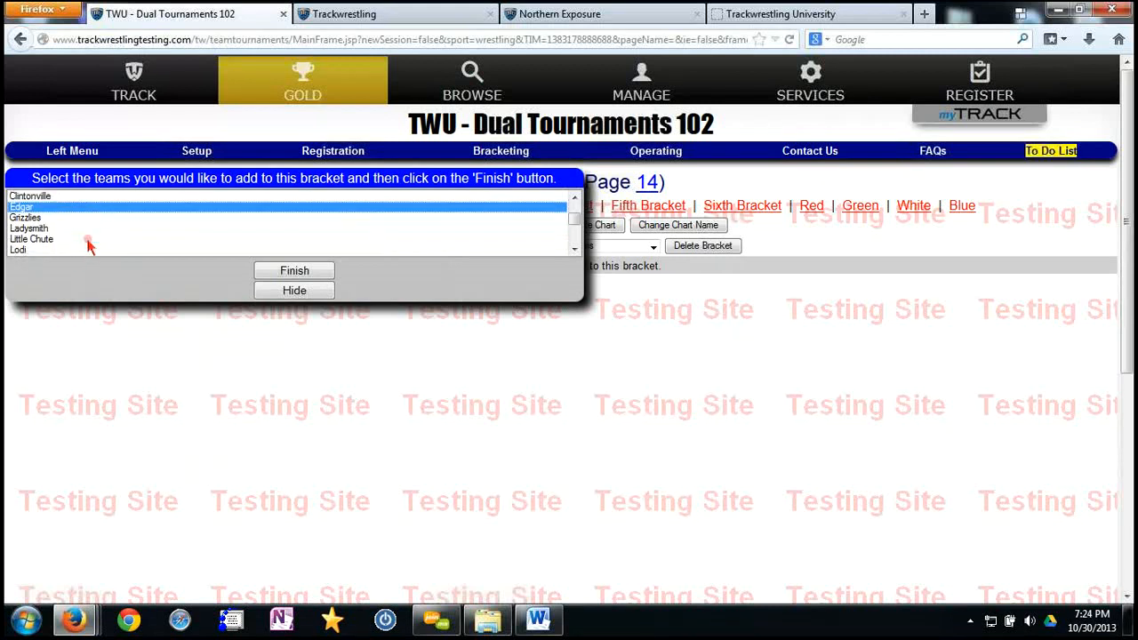
left_click(27, 217, "ctrl")
left_click(29, 227, "ctrl")
left_click(27, 237, "ctrl")
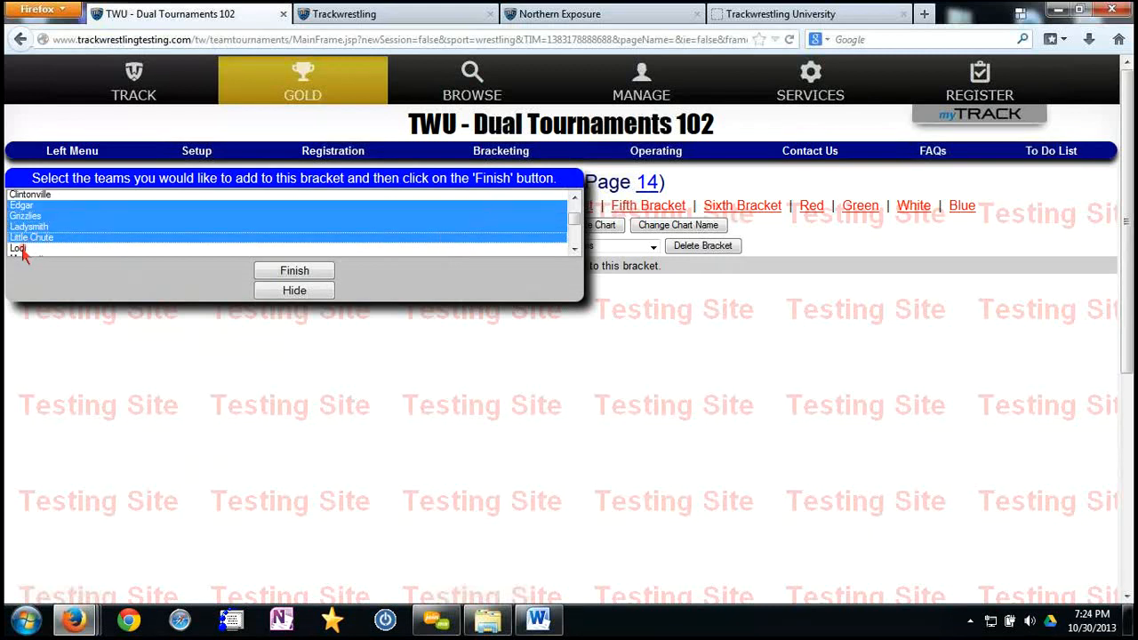
left_click(23, 249, "ctrl")
scroll(54, 236, "down", 1)
left_click(40, 228, "ctrl")
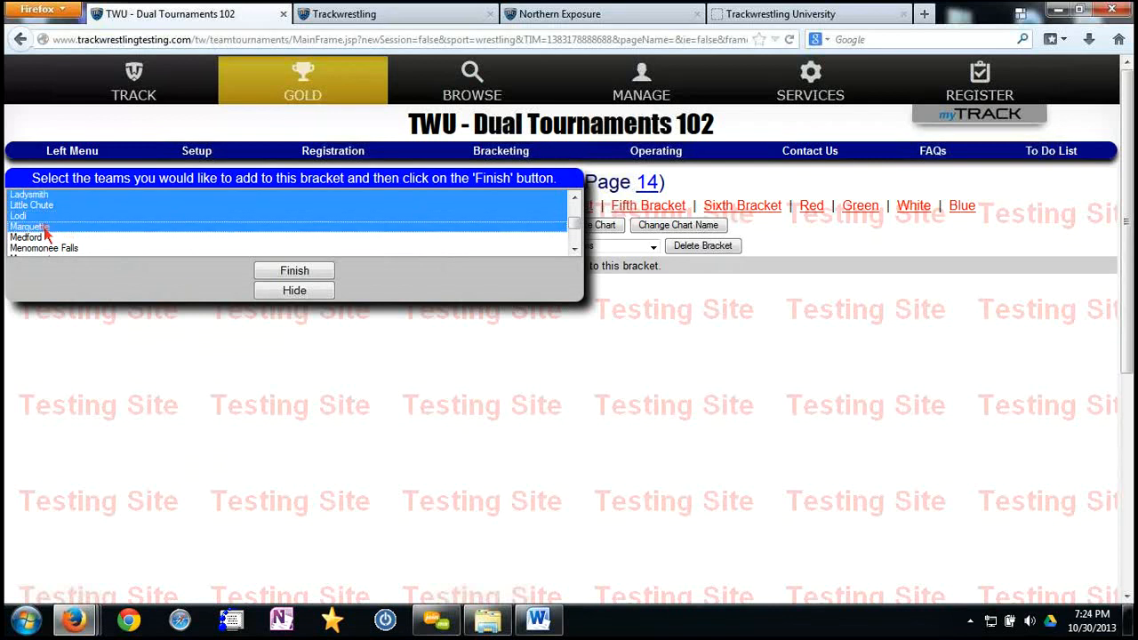
left_click(279, 275)
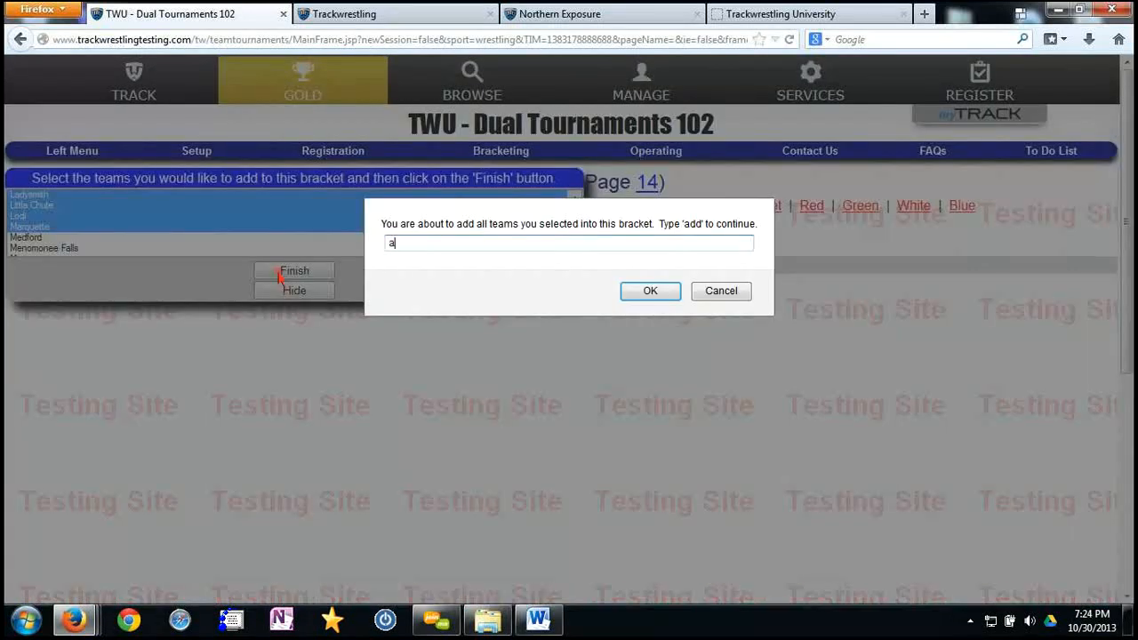
key("Return")
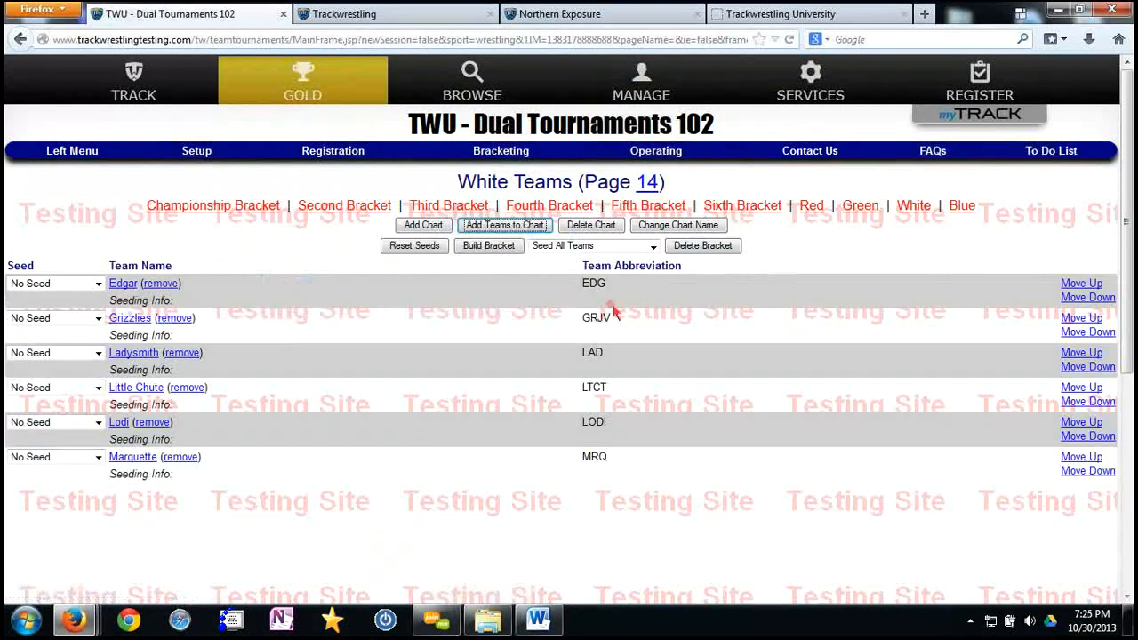
Add Medford, Menomonee Falls, Menomonie, Merrill, Mineral Point and New London to the Green chart, confirming with 'add'
left_click(859, 207)
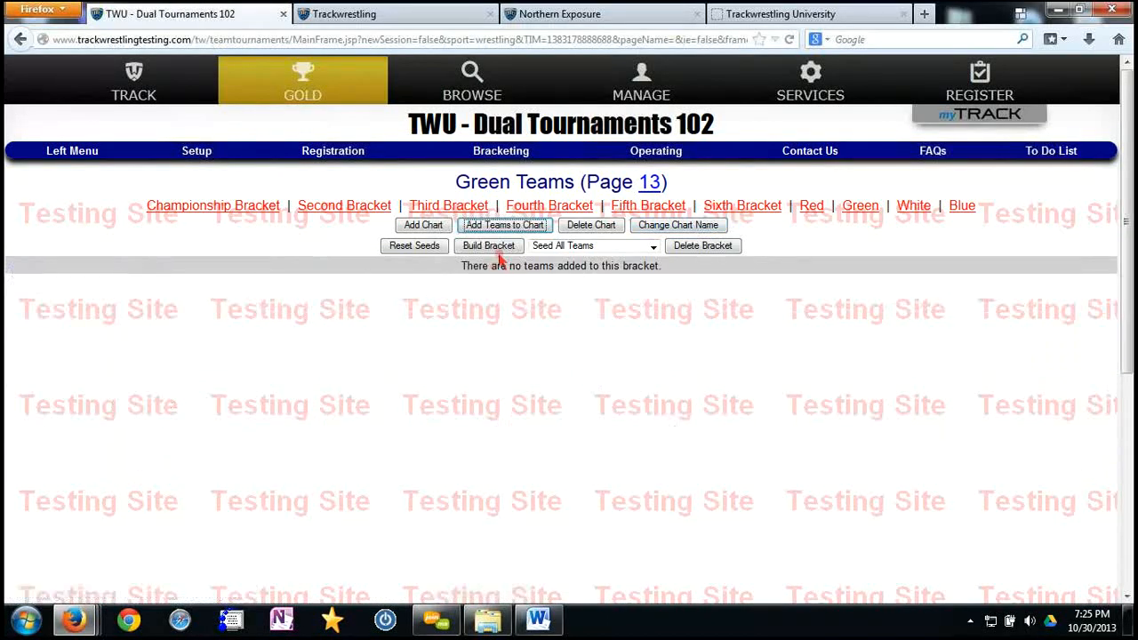
left_click(487, 230)
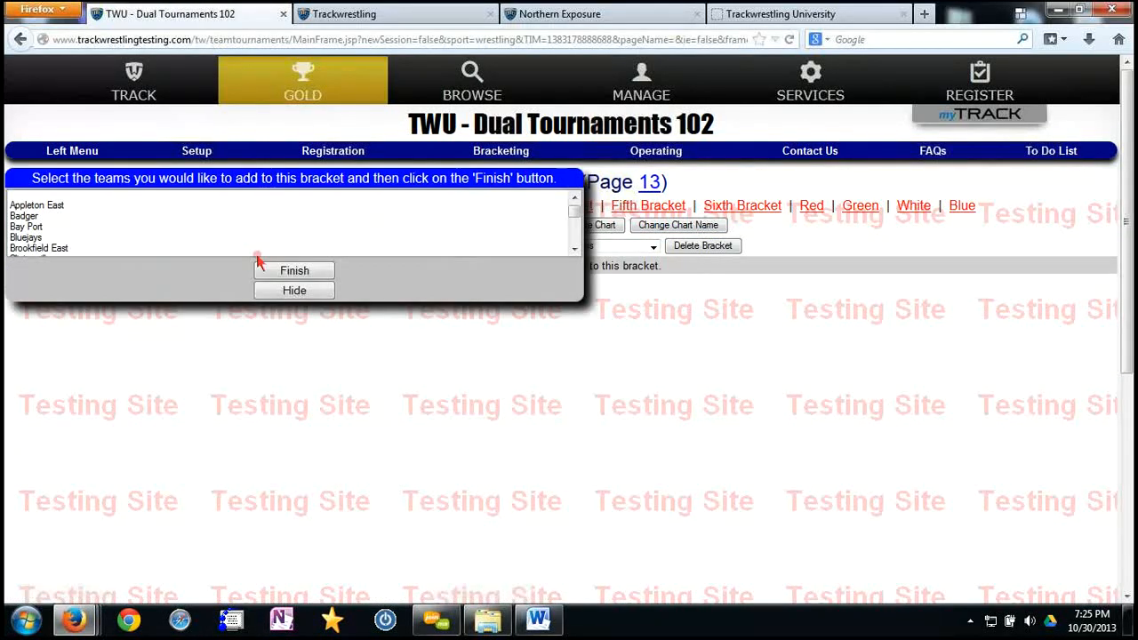
scroll(105, 233, "down", 1)
scroll(105, 233, "down", 8)
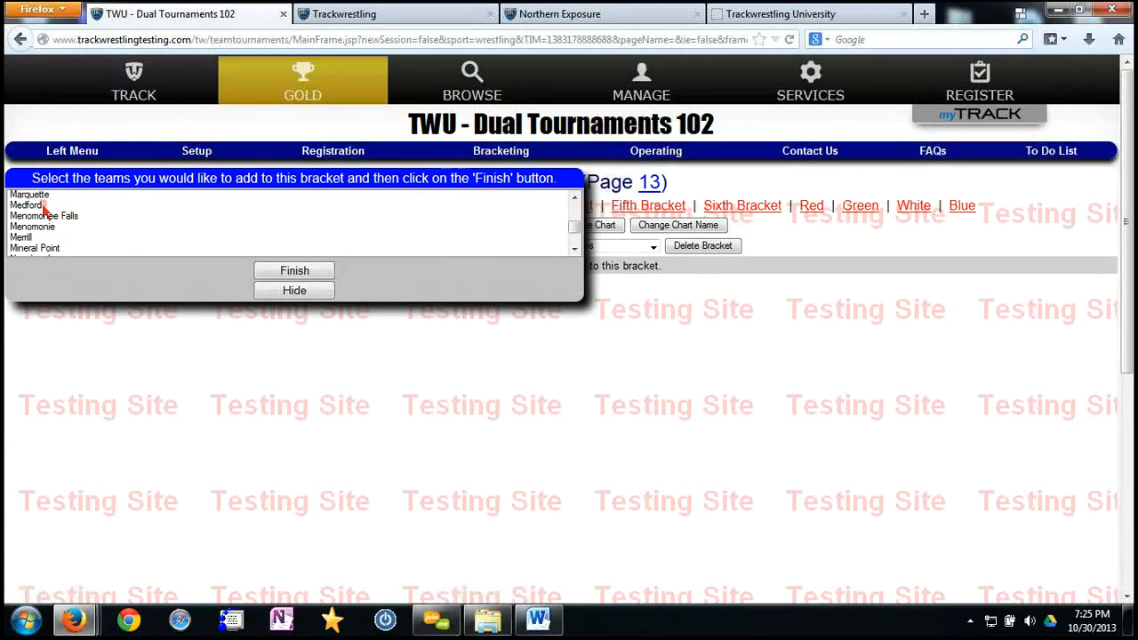
left_click(48, 206)
left_click(53, 218, "ctrl")
left_click(49, 229, "ctrl")
left_click(26, 238, "ctrl")
left_click(36, 248, "ctrl")
scroll(80, 240, "down", 1)
left_click(53, 228, "ctrl")
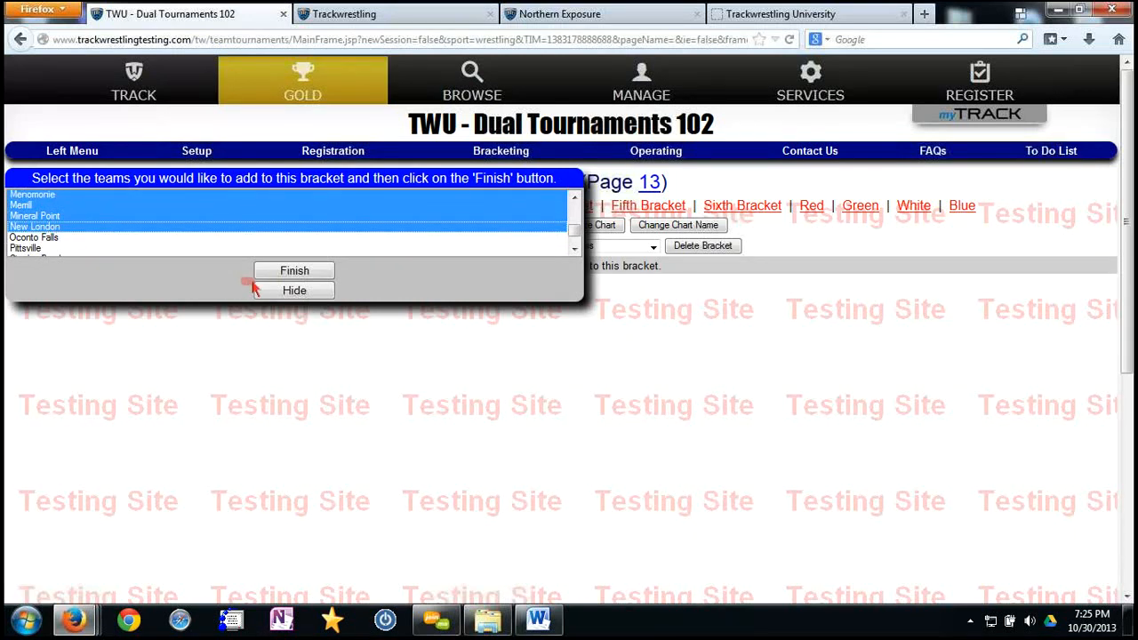
left_click(277, 276)
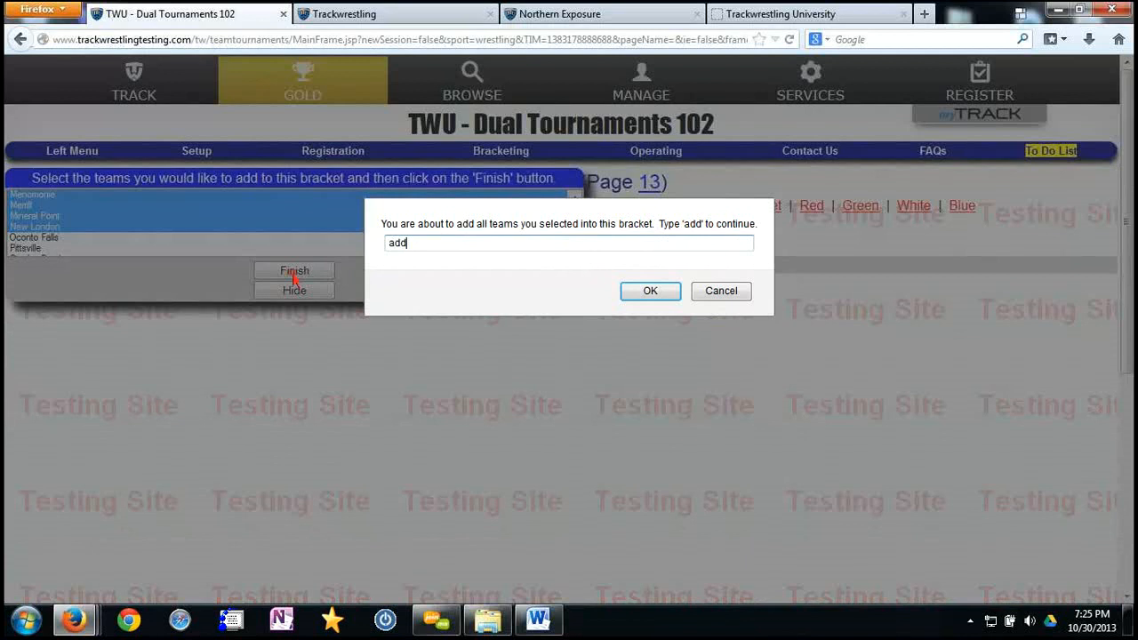
type("add")
key("Return")
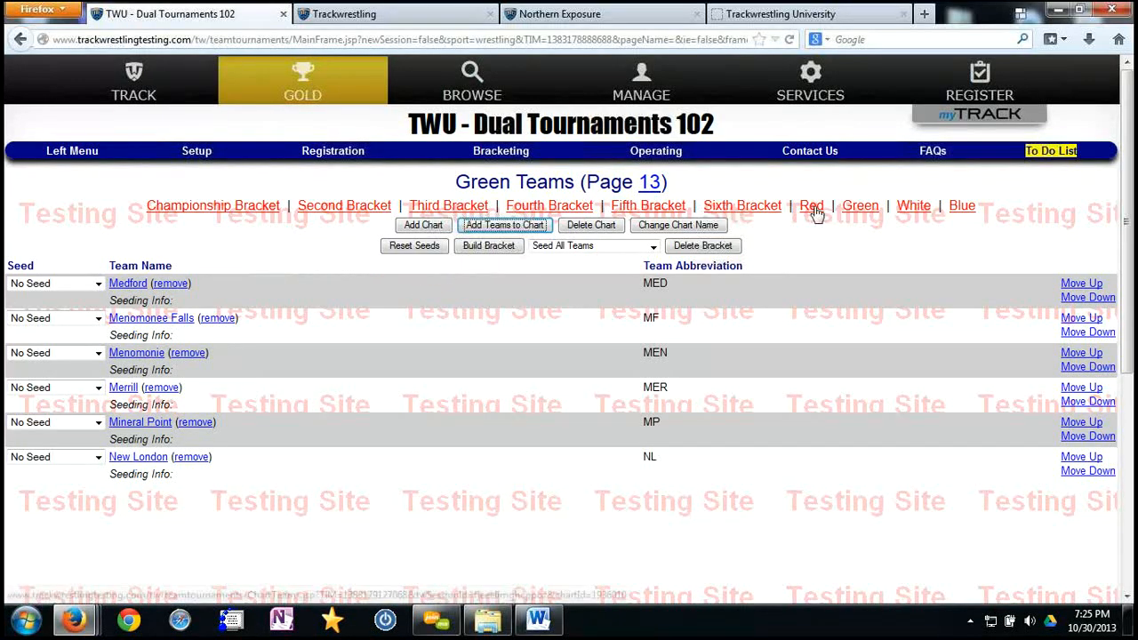
Add Oconto Falls, Pittsville, Stanley-Boyd, Two Rivers, Waterford and West Allis Central to the Red chart, confirming with 'add'
left_click(814, 210)
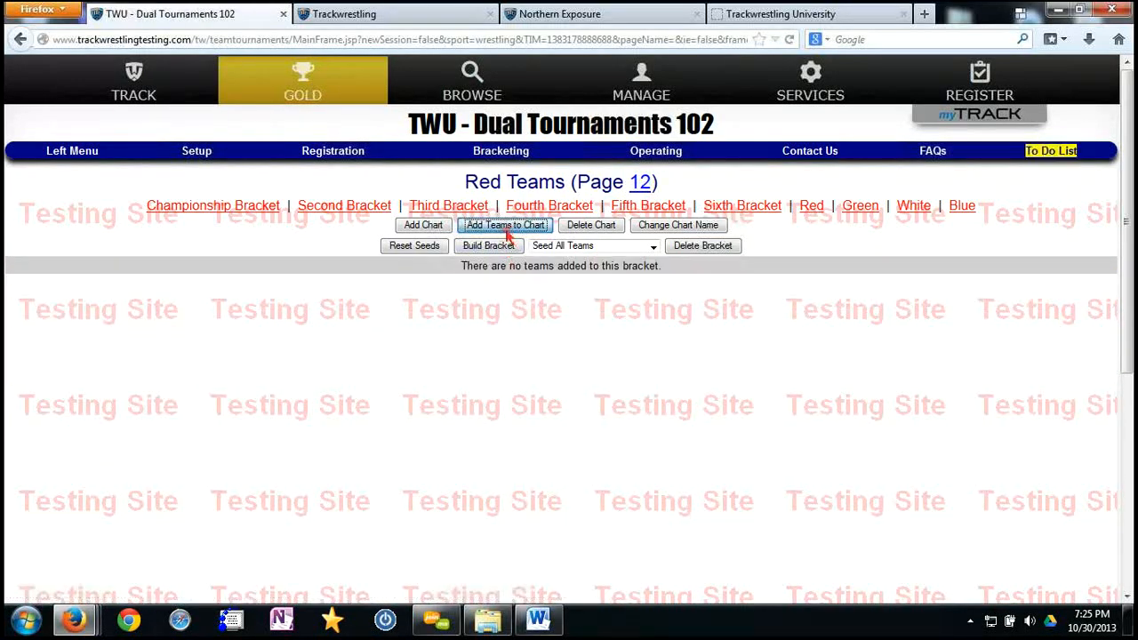
left_click(508, 228)
scroll(569, 234, "down", 5)
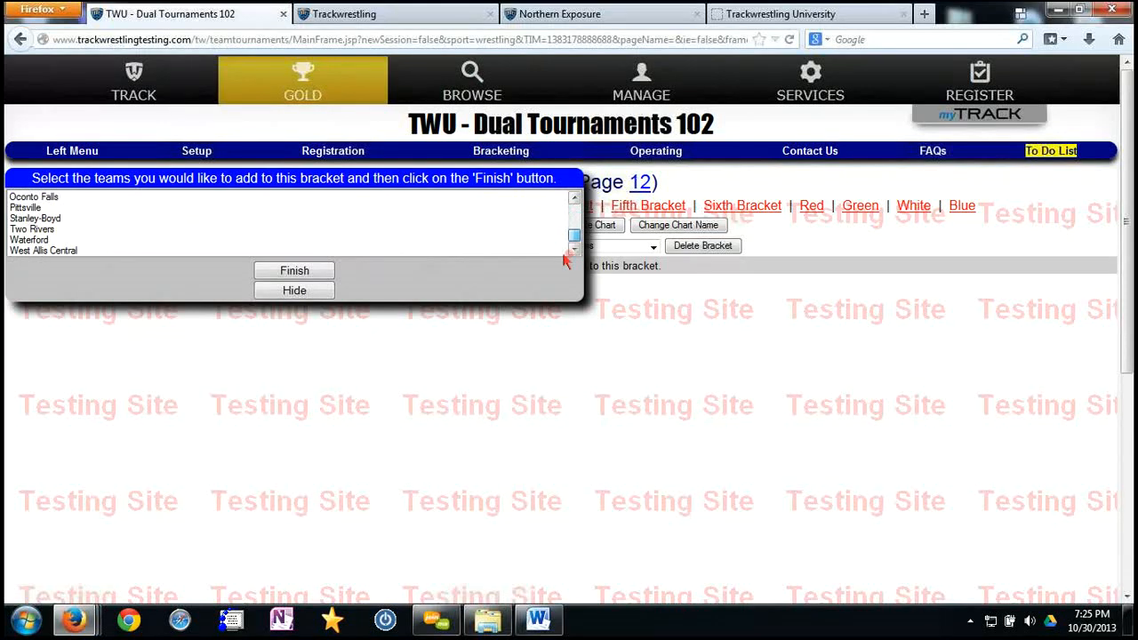
left_click(78, 251)
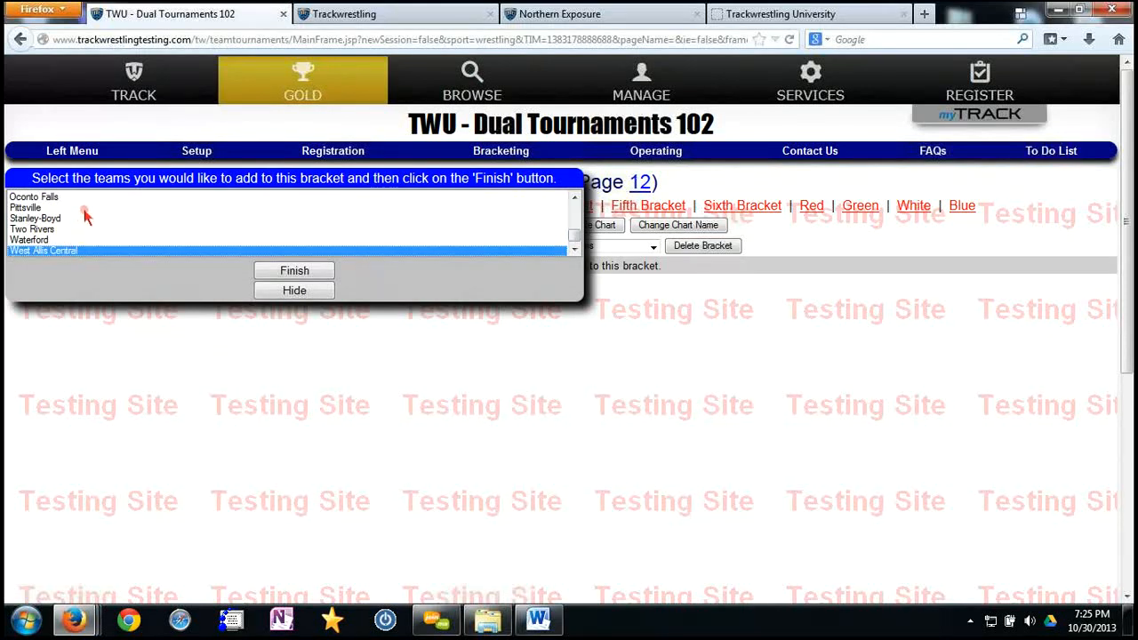
scroll(85, 216, "up", 1)
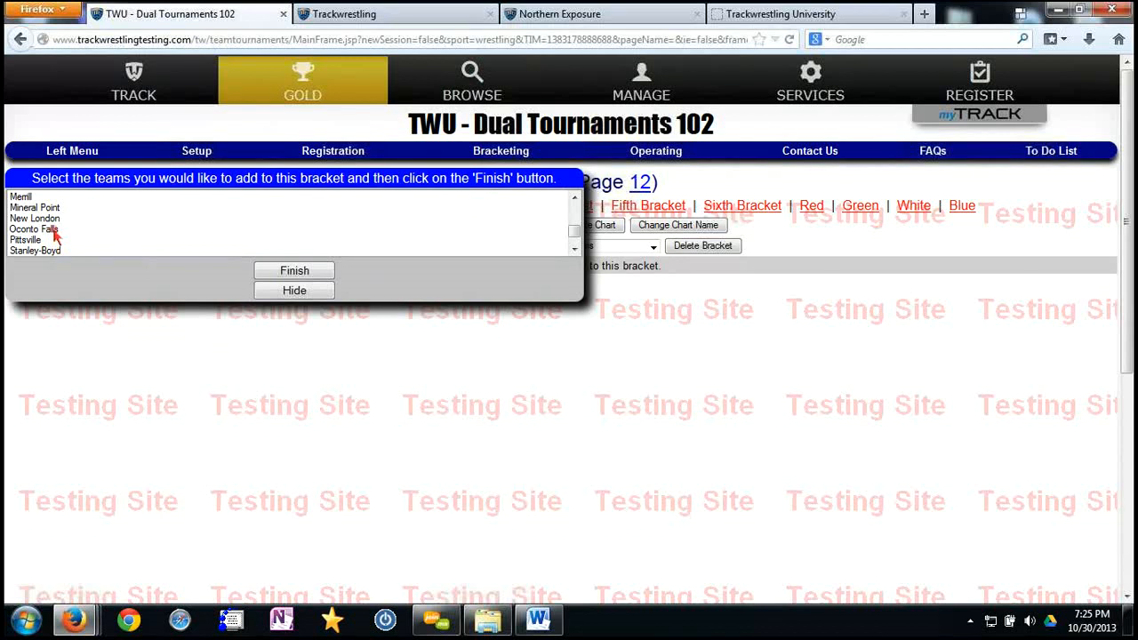
mouse_move(55, 233)
left_mouse_down()
mouse_move(49, 250)
mouse_move(98, 251)
mouse_move(52, 253)
mouse_move(61, 249)
left_mouse_up()
left_click(266, 276)
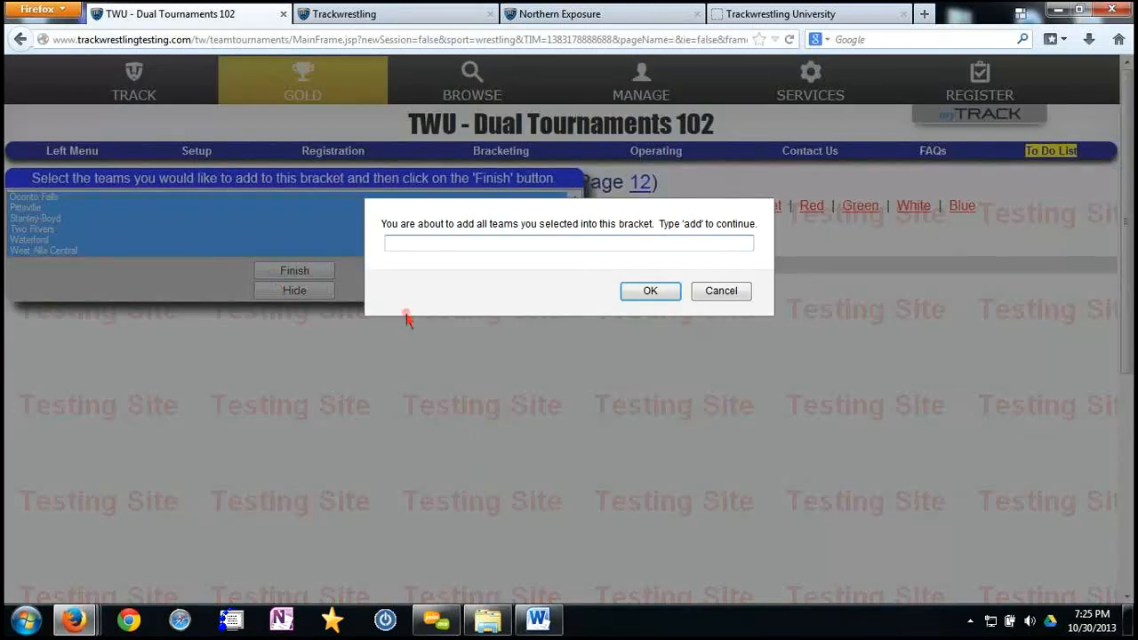
type("add")
key("Return")
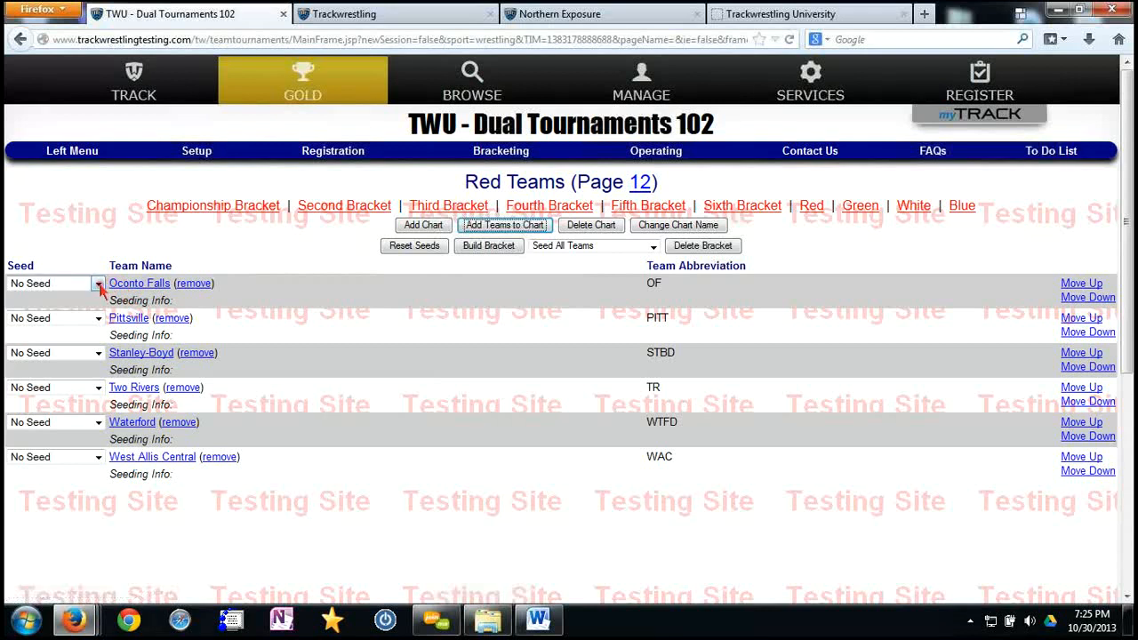
Seed Pittsville as 1. Top of 1 and Two Rivers as 2. Top of 2, and build the Red bracket with Seed Top 2 Teams
left_click(98, 319)
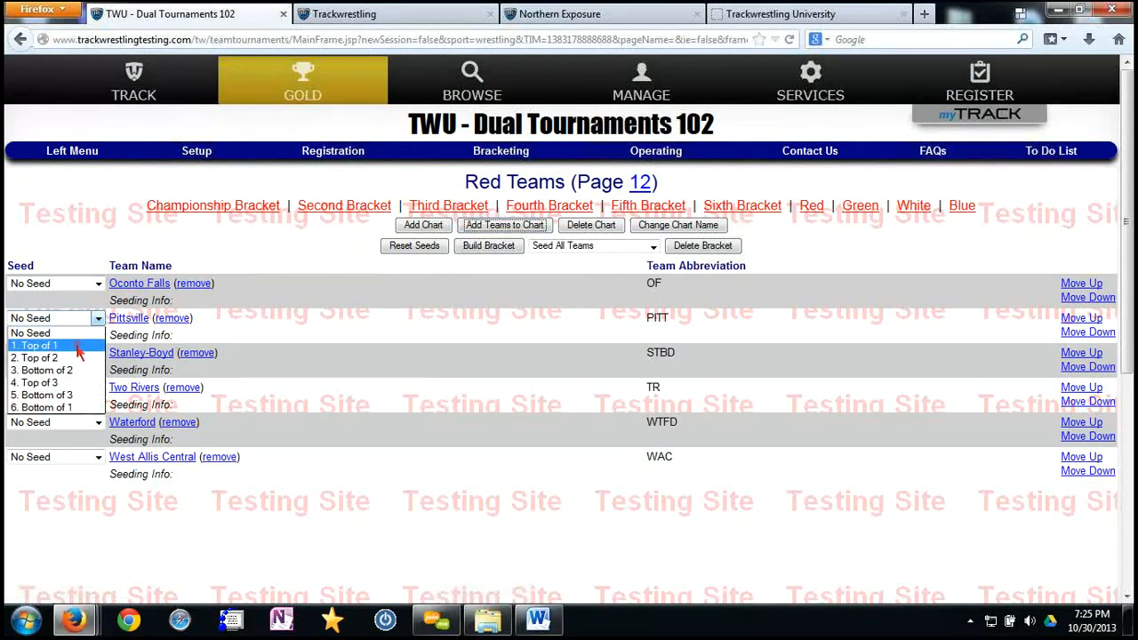
left_click(78, 346)
left_click(98, 388)
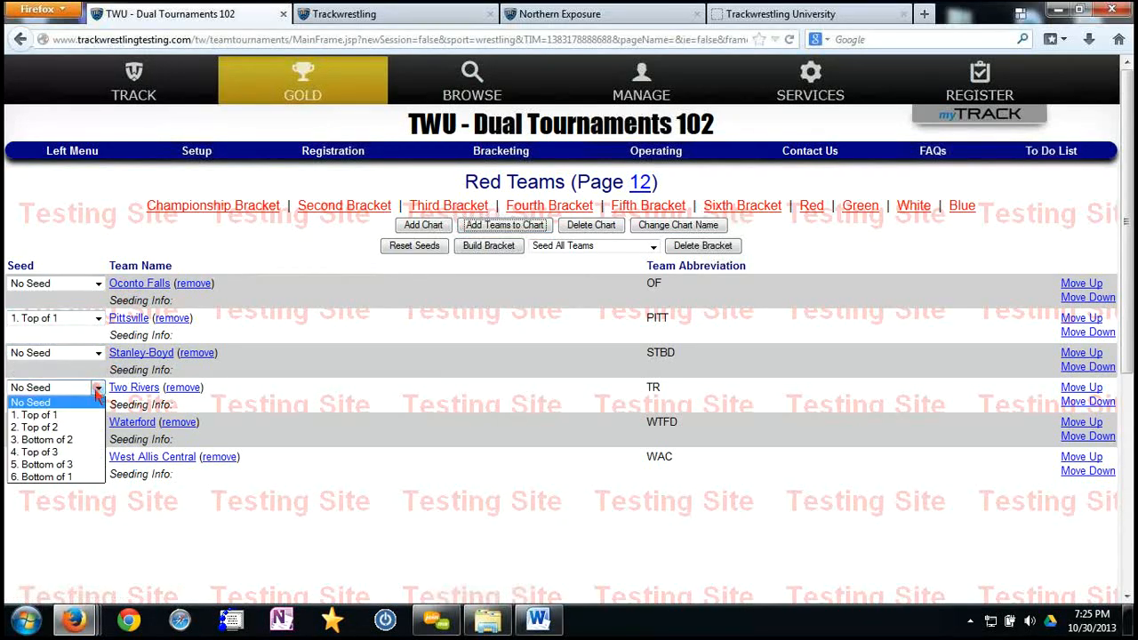
left_click(79, 428)
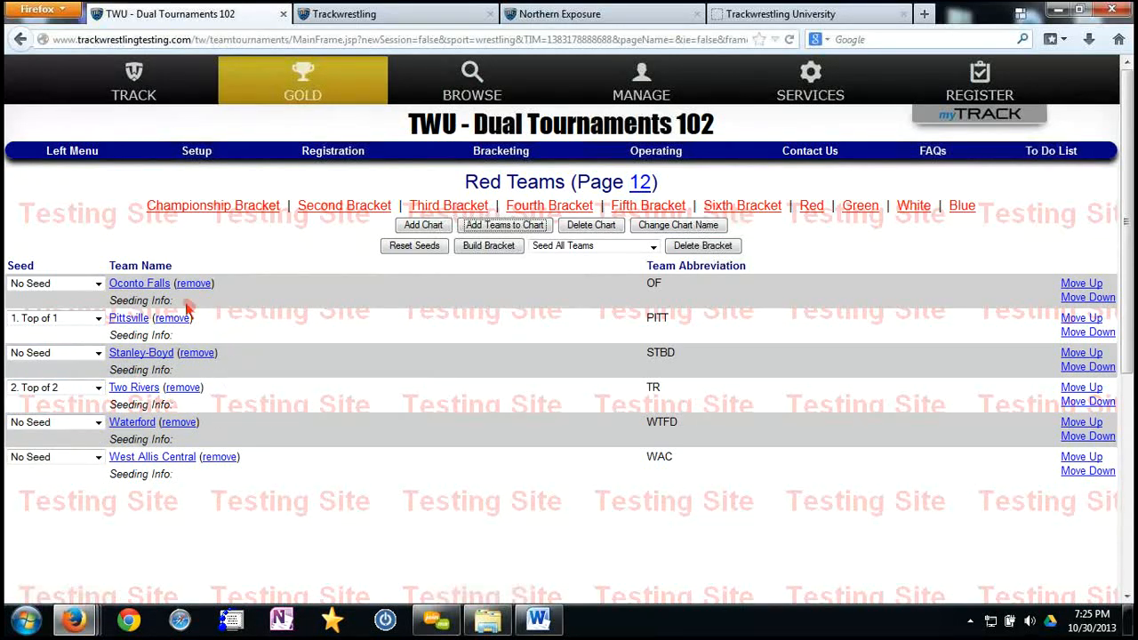
left_click(653, 248)
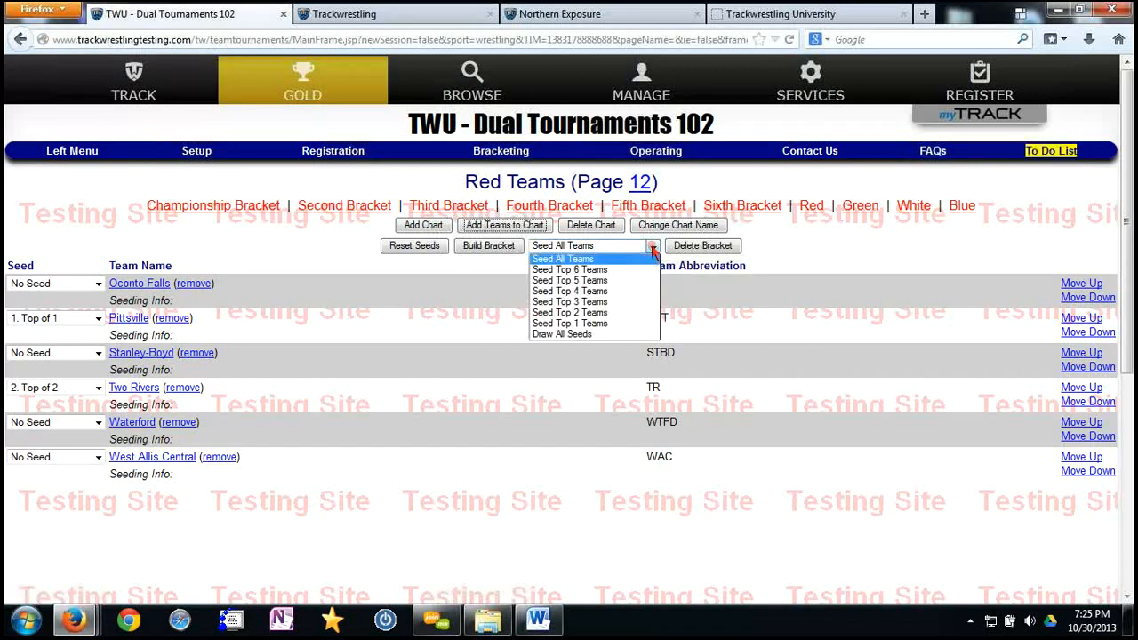
left_click(591, 312)
left_click(508, 249)
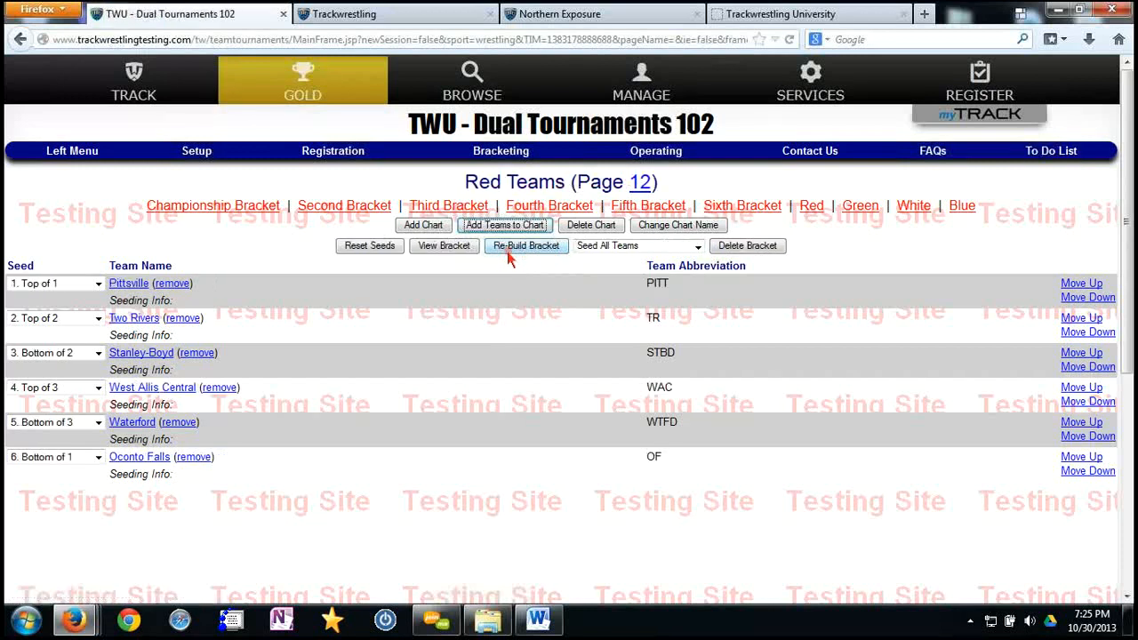
View the built Red bracket with its round pairings and close it
left_click(445, 246)
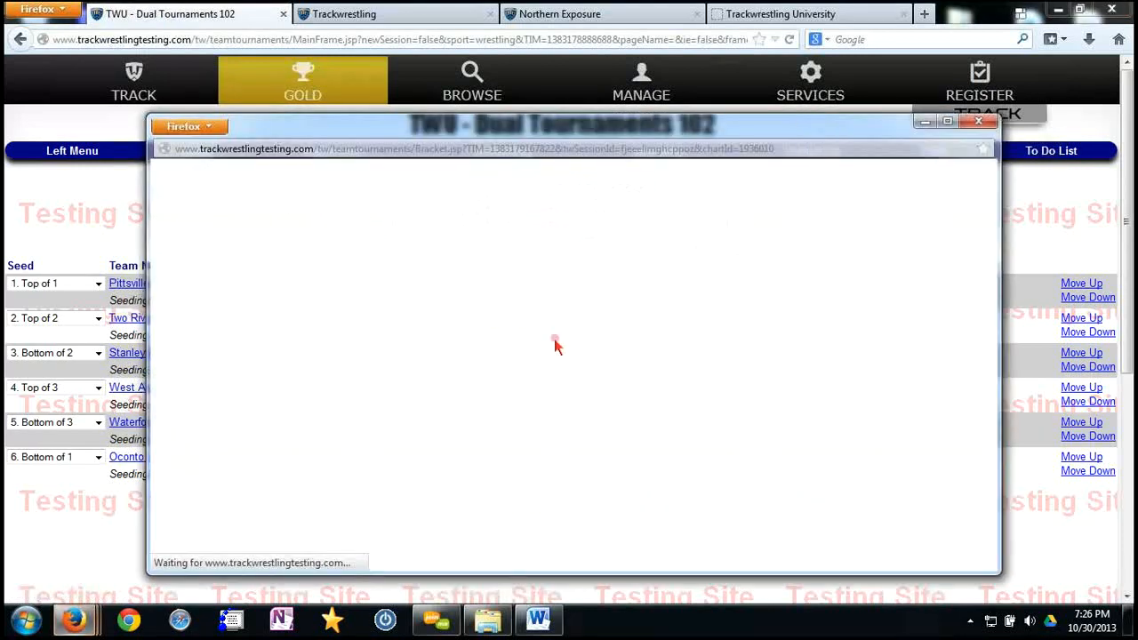
left_click(583, 302)
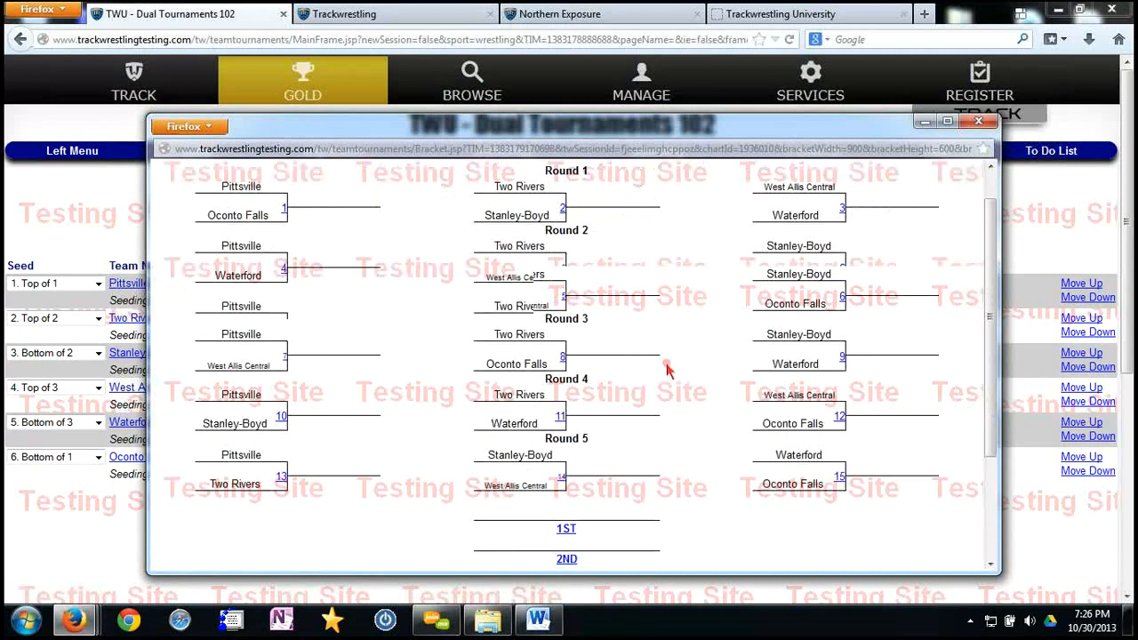
left_click(979, 121)
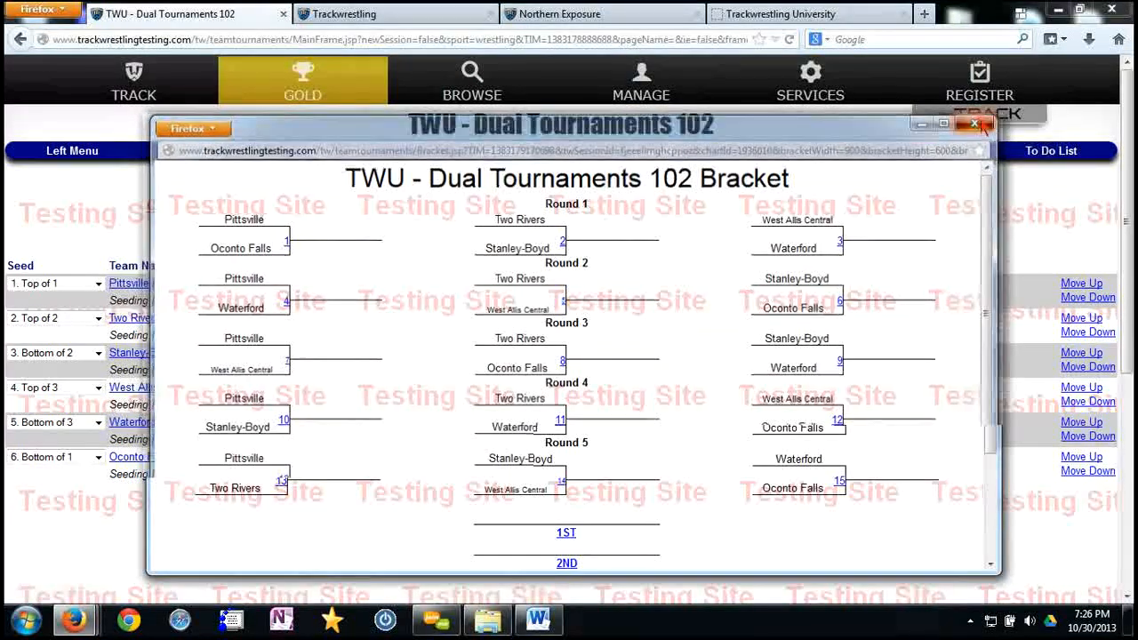
Build the brackets of the Green, White and Blue charts with the Seed All Teams option
left_click(860, 207)
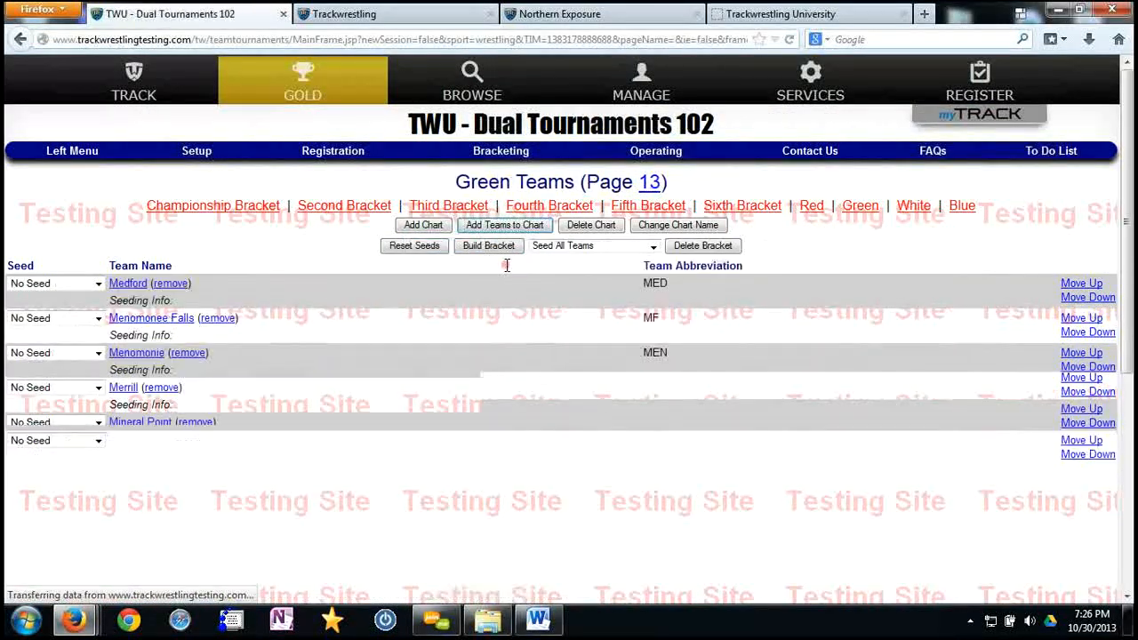
left_click(489, 247)
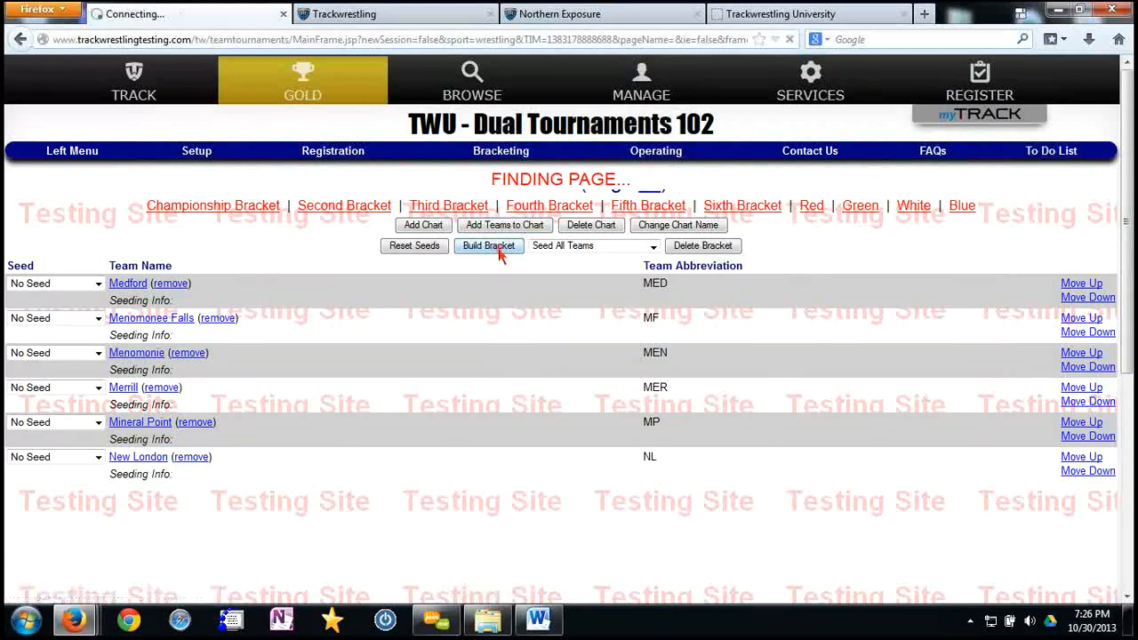
left_click(912, 206)
left_click(496, 248)
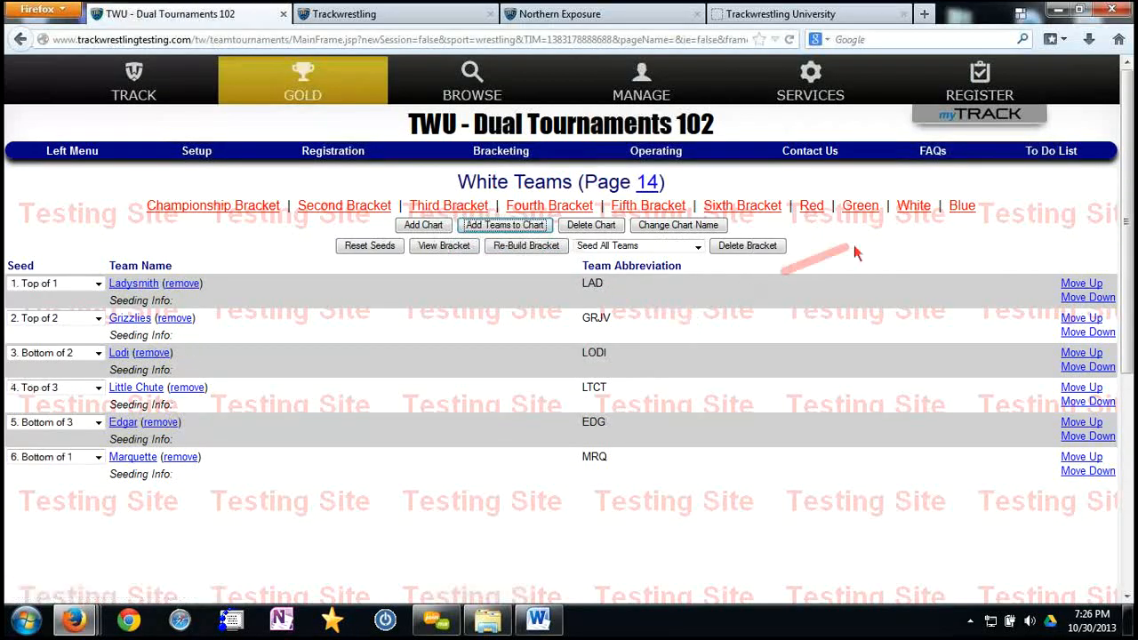
left_click(961, 207)
left_click(488, 247)
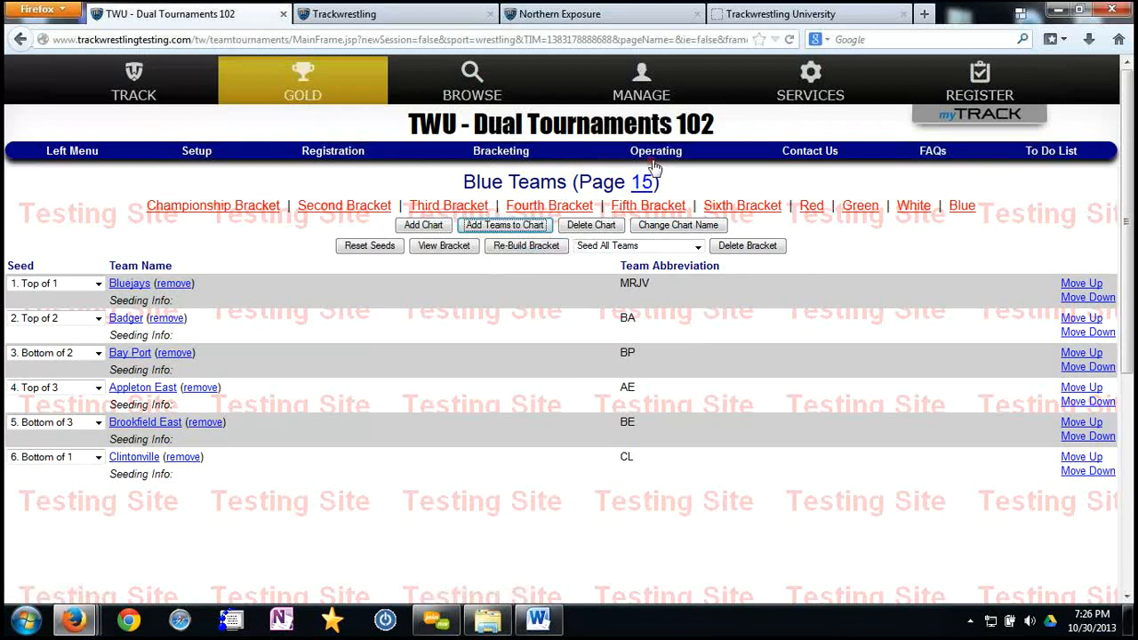
Look at the bracket printing parameters for the tournament, including the chart choice, and close them
mouse_move(654, 156)
mouse_move(649, 312)
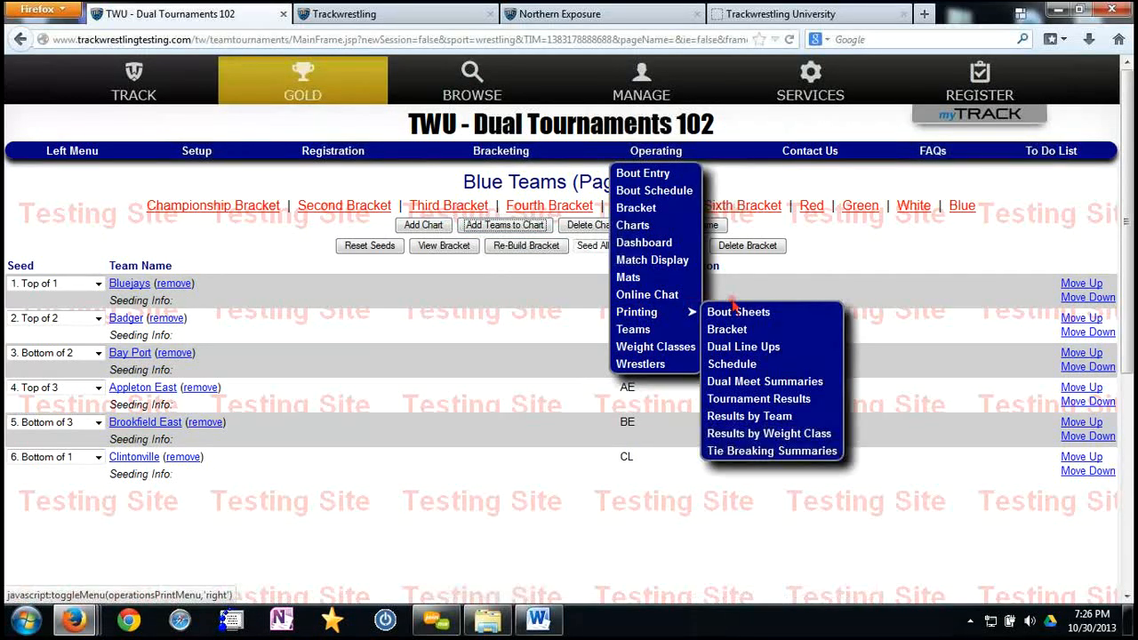
left_click(734, 331)
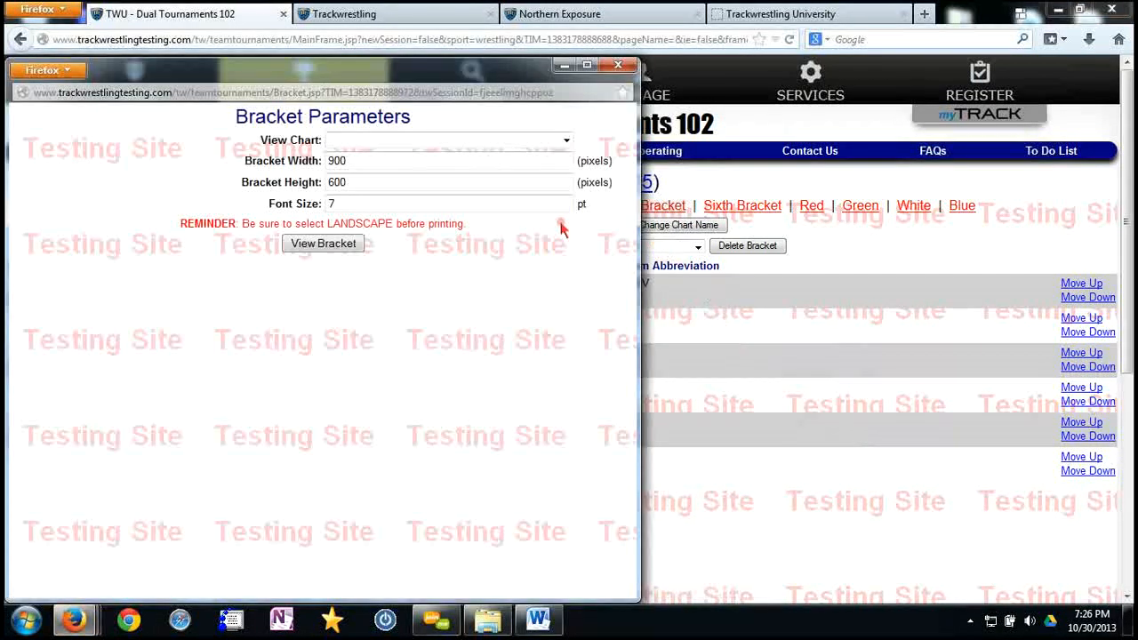
left_click(520, 142)
left_click(615, 68)
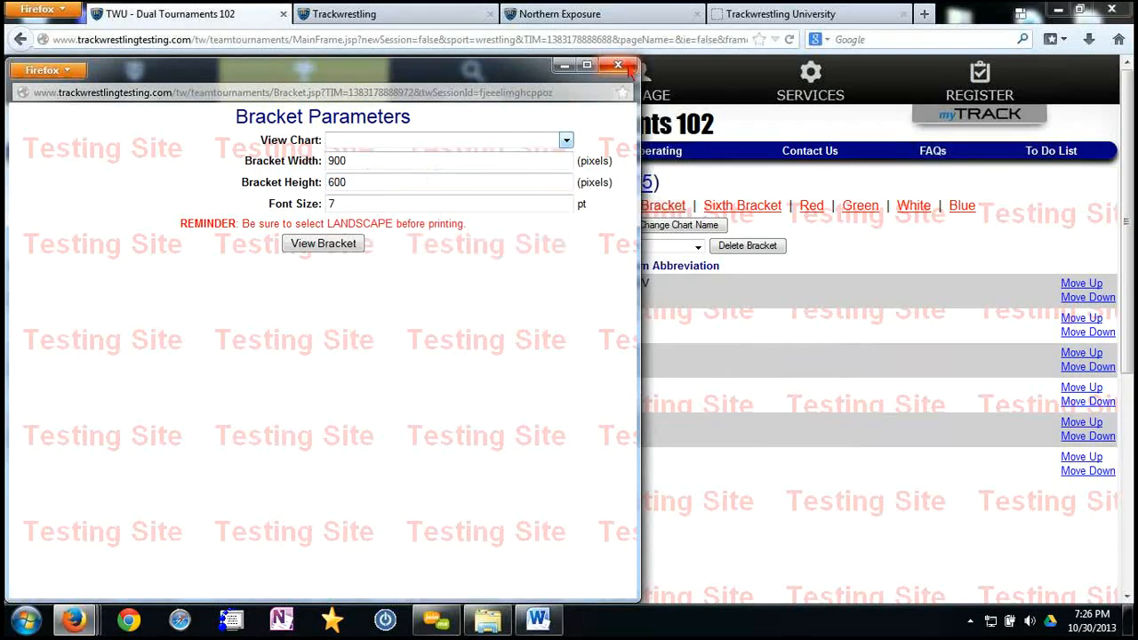
left_click(618, 67)
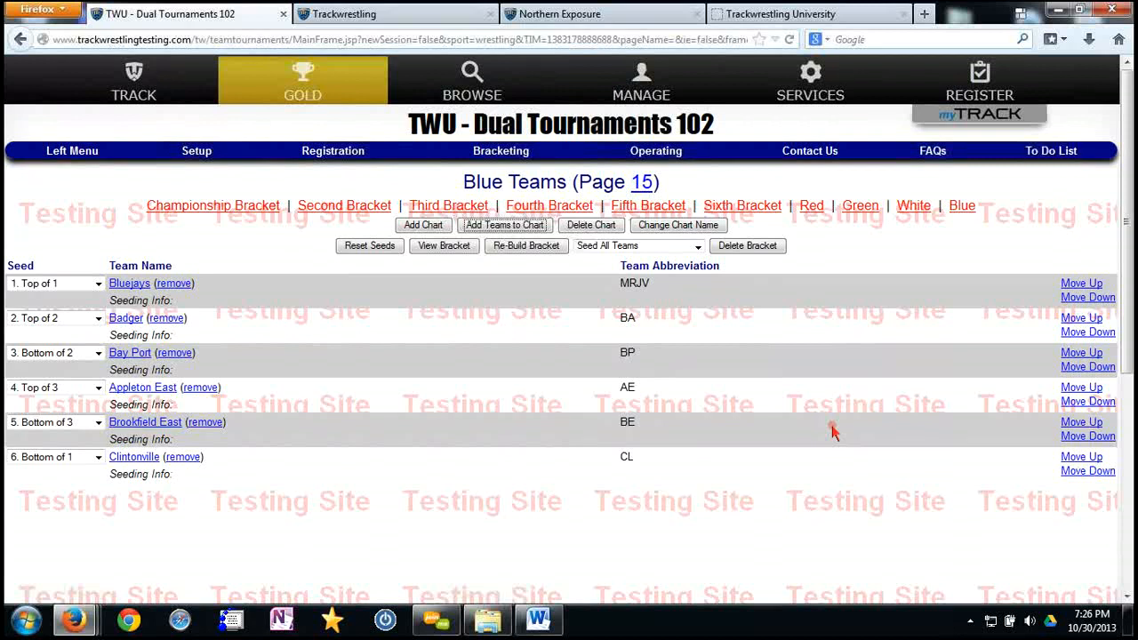
Open bout entry for the Blue chart and set the Bluejays vs Clintonville dual's starting weight class to 120
left_click(675, 153)
left_click(660, 192)
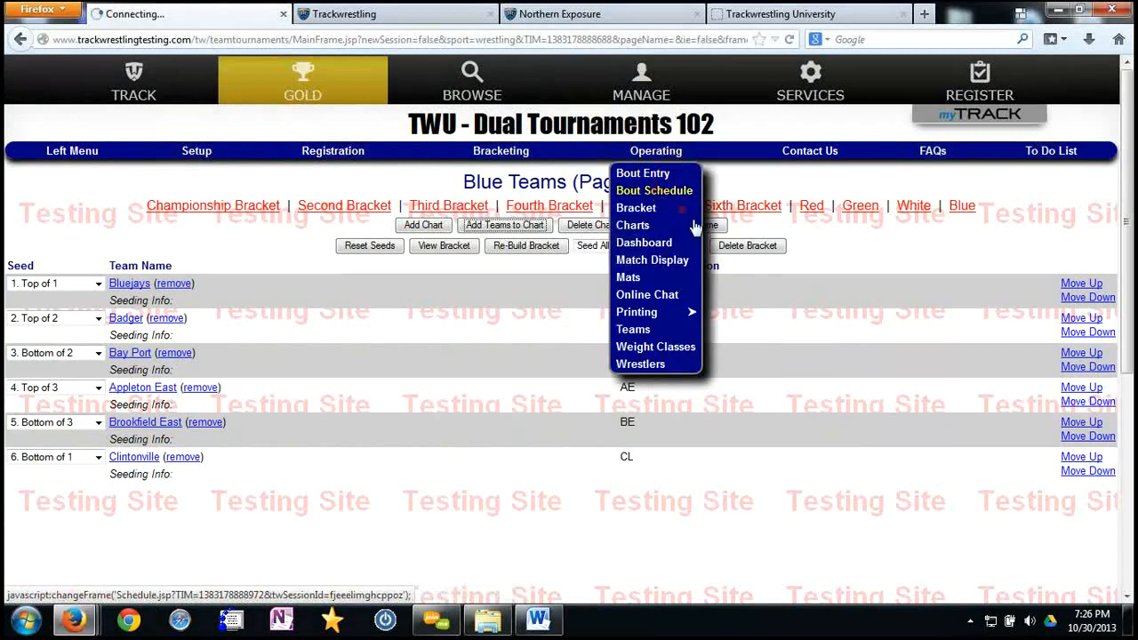
left_click(668, 156)
left_click(670, 176)
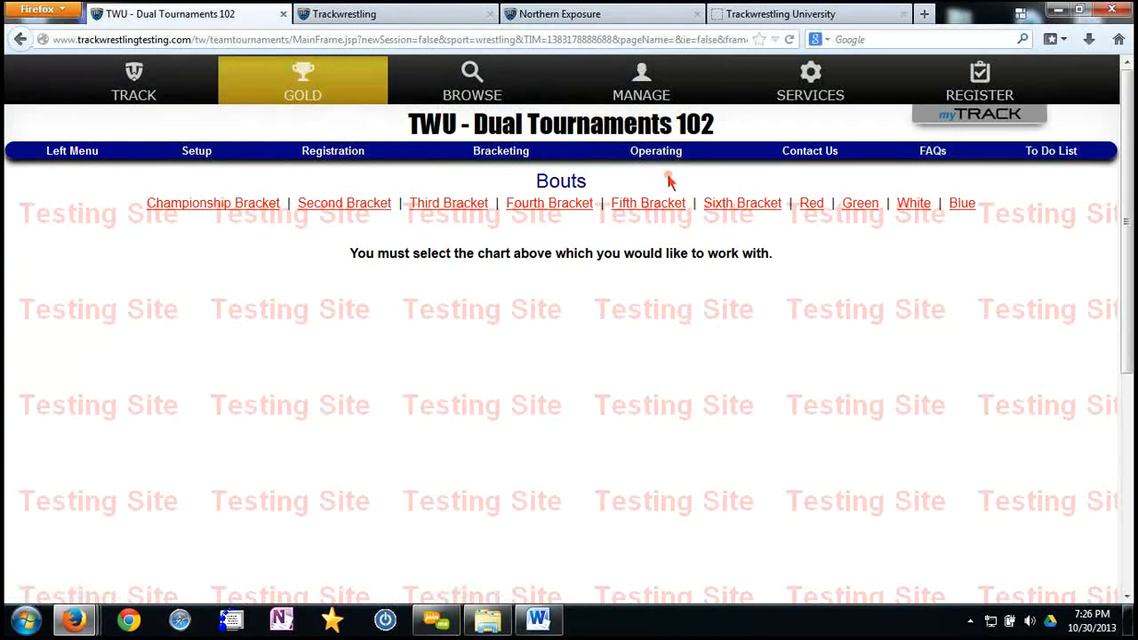
left_click(962, 206)
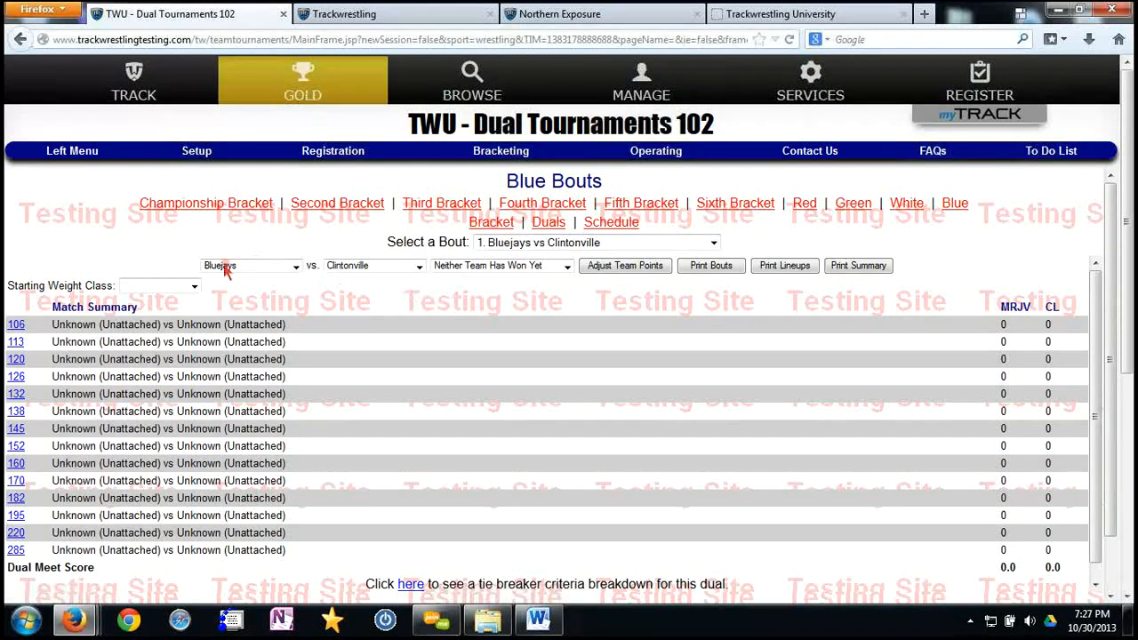
left_click(194, 286)
left_click(171, 336)
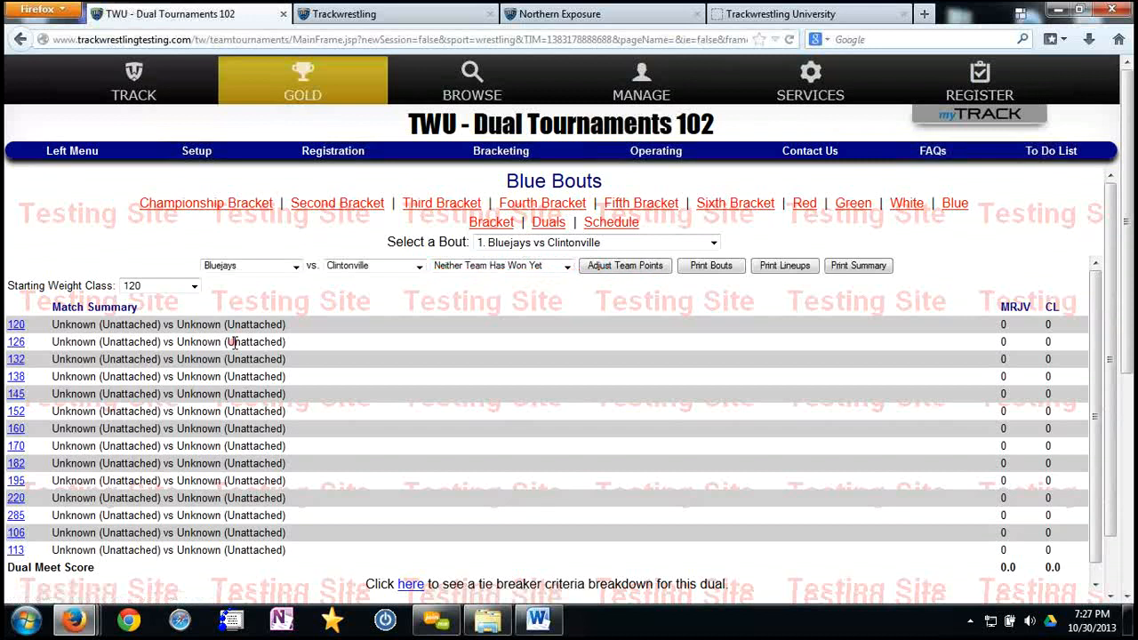
Record the 120 bout as a Fall at 0:36 won by the Bluejays wrestler over the Clintonville wrestler, and save it
left_click(18, 325)
left_click(419, 300)
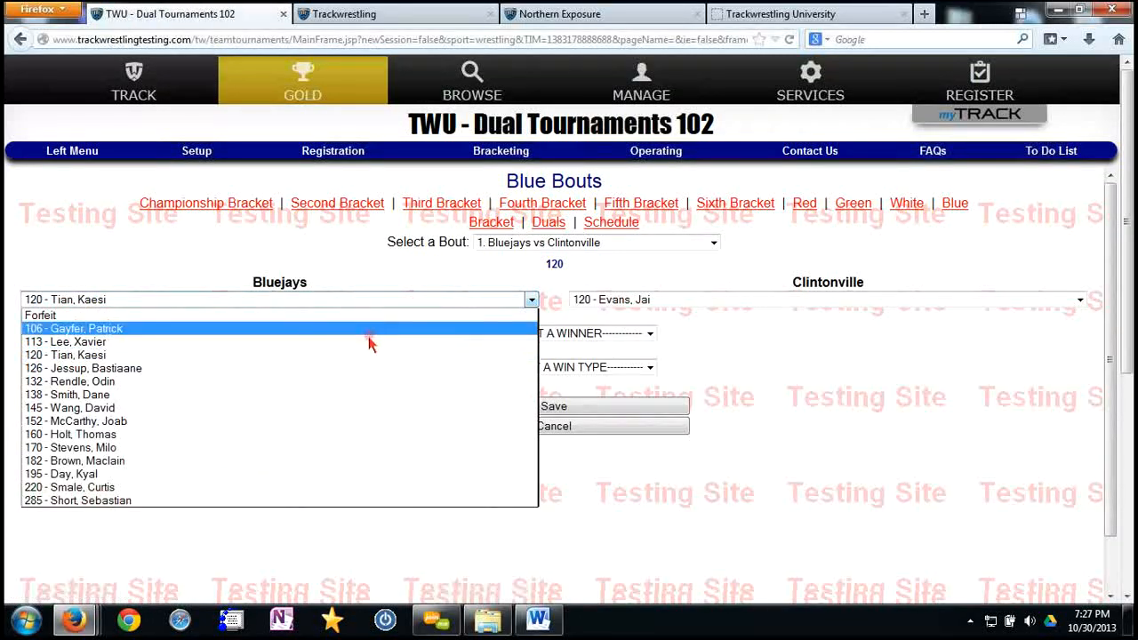
left_click(369, 356)
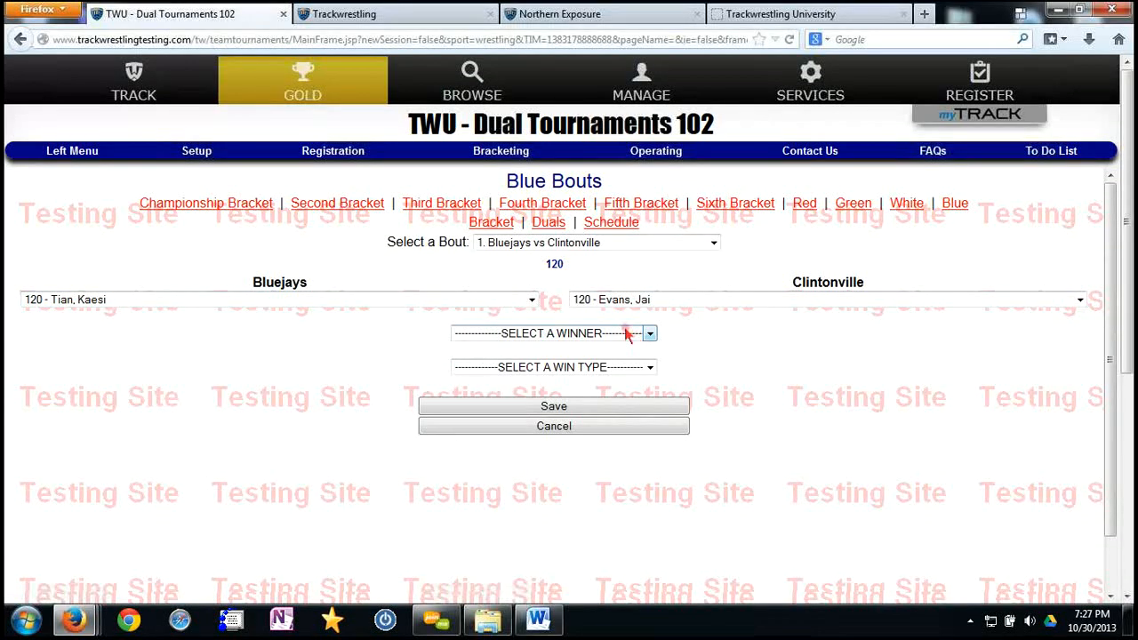
left_click(623, 332)
left_click(550, 363)
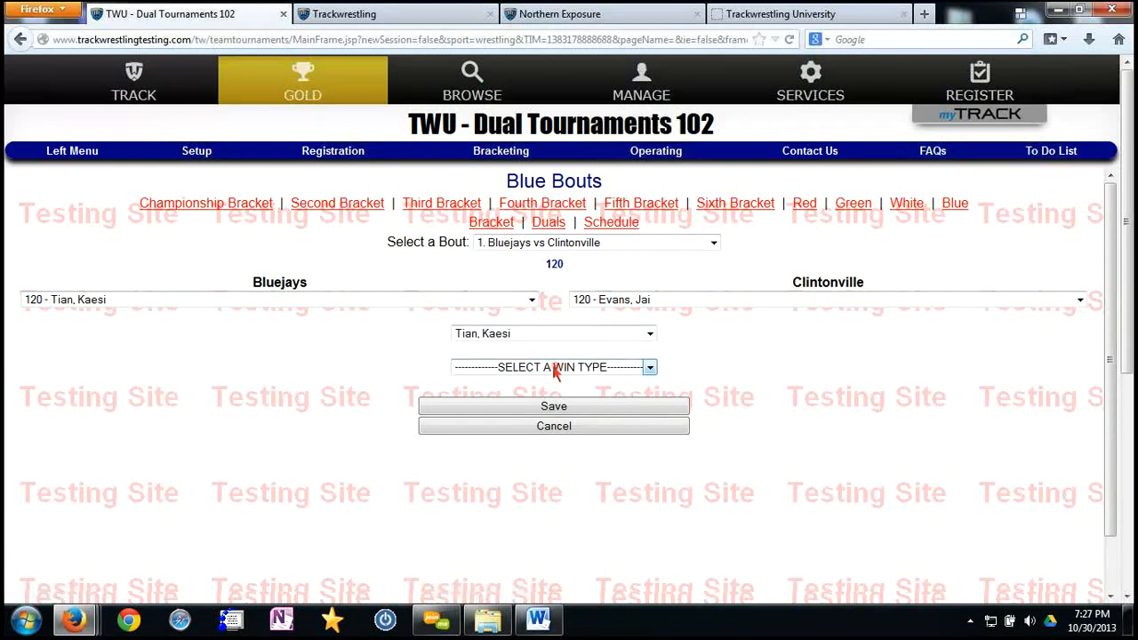
left_click(553, 367)
left_click(525, 425)
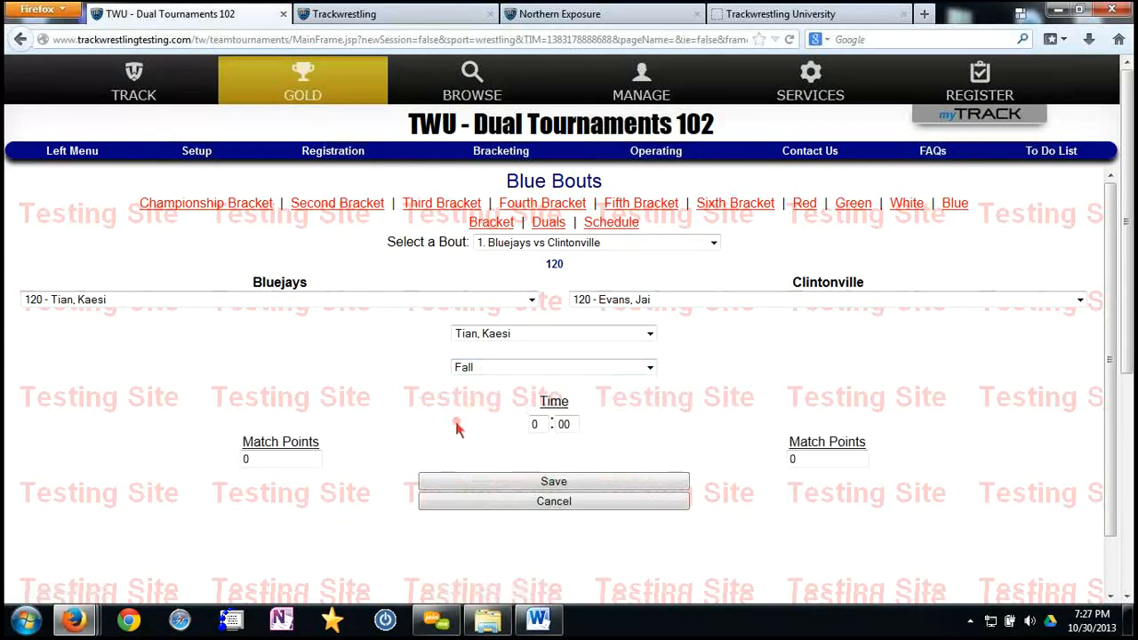
double_click(560, 424)
type("36")
left_click(578, 481)
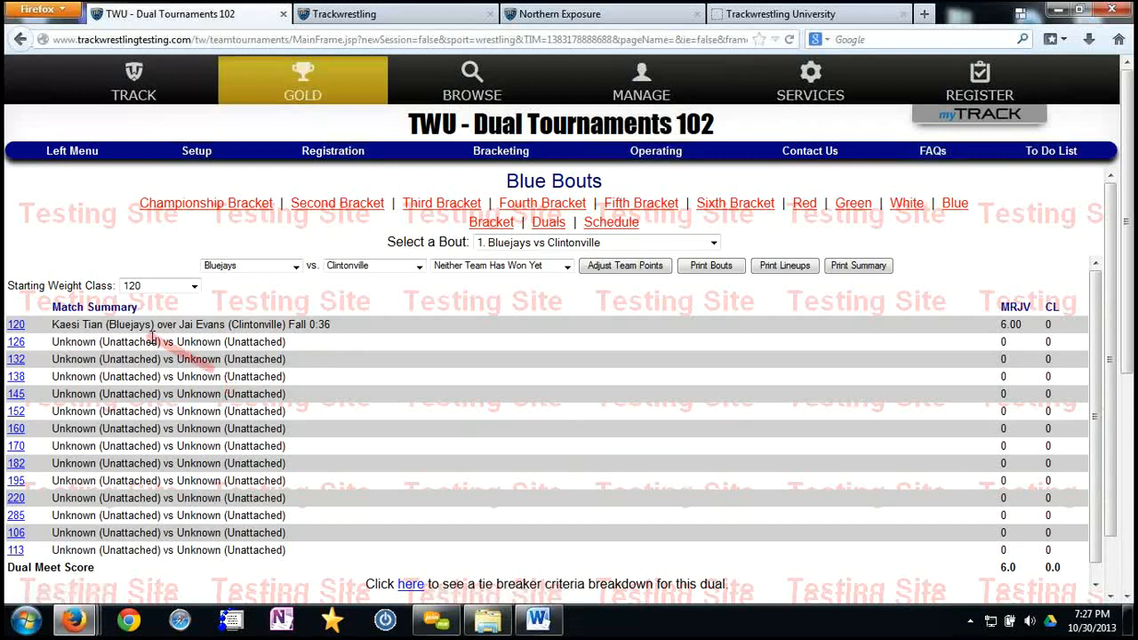
Correct the fall time of the 120 bout to 0:56 and save the result
left_click(16, 326)
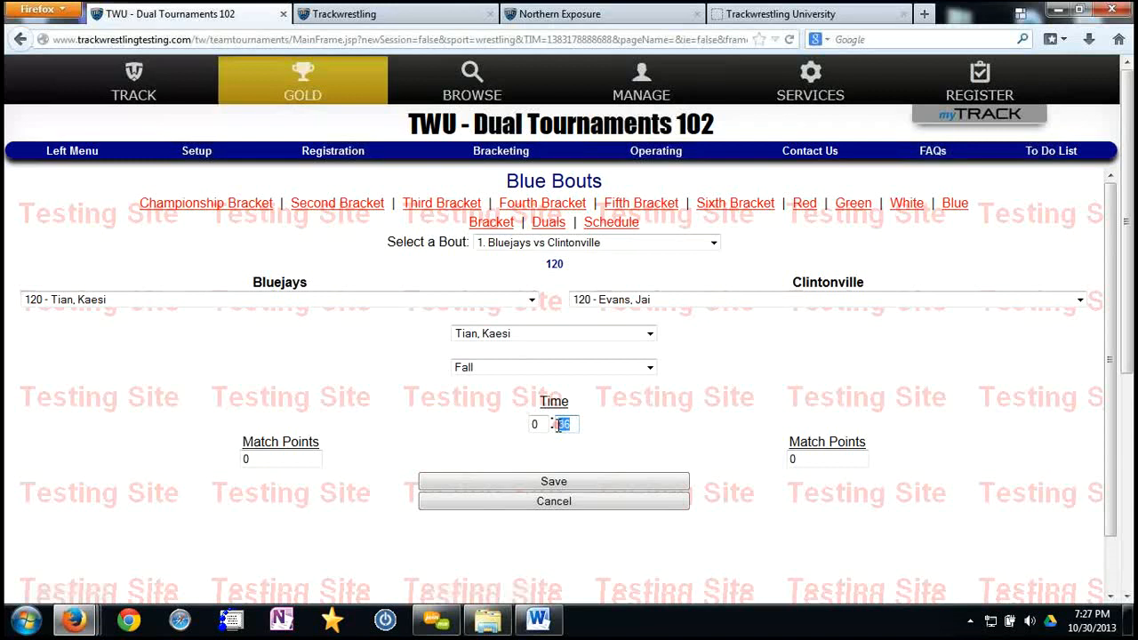
type("6")
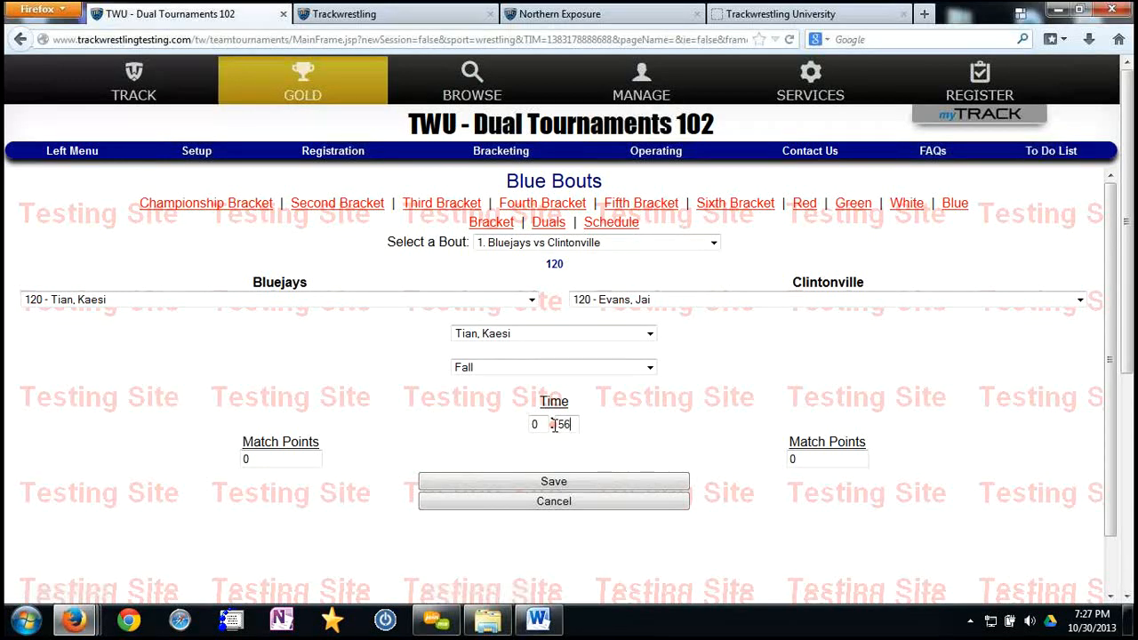
left_click(556, 483)
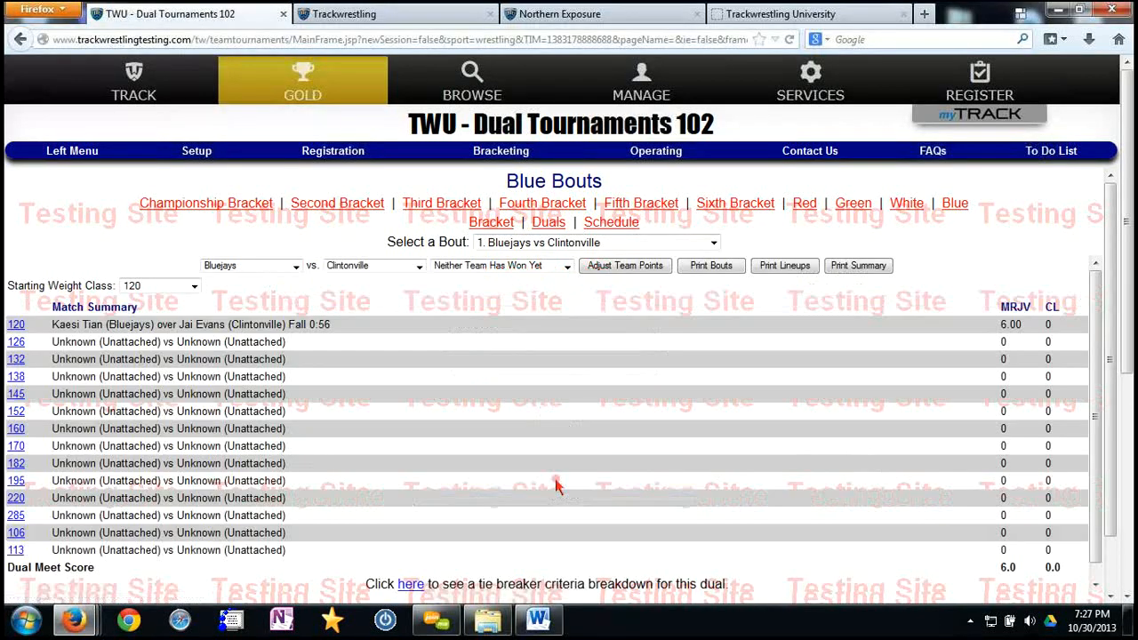
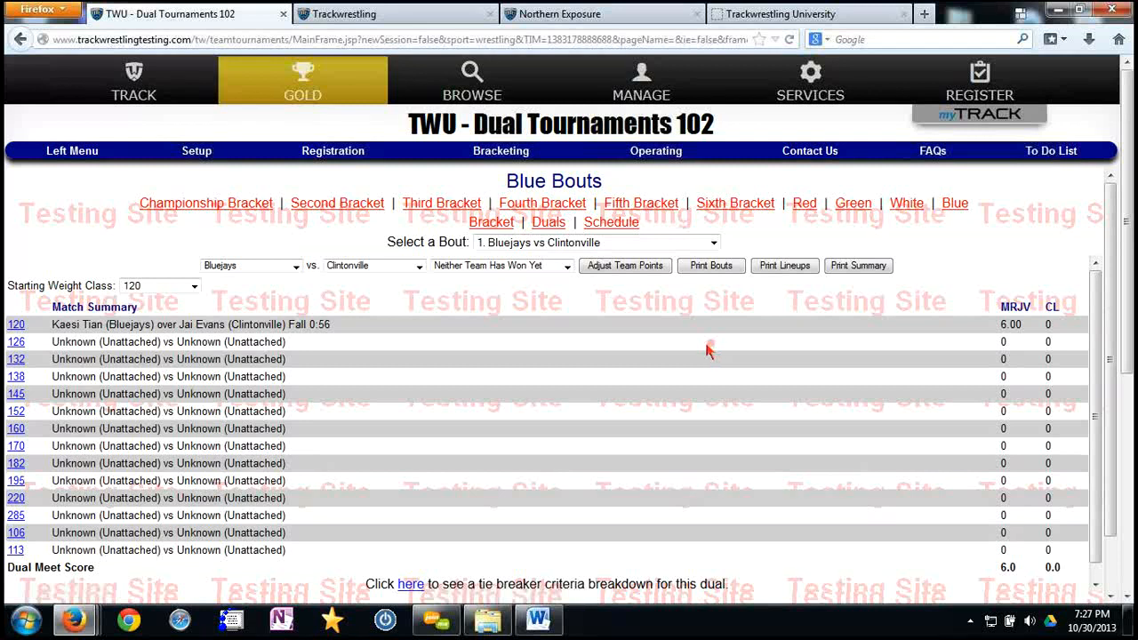
Set up the Enter Bouts tournament operation with a maximum bout number of 15
left_click(93, 158)
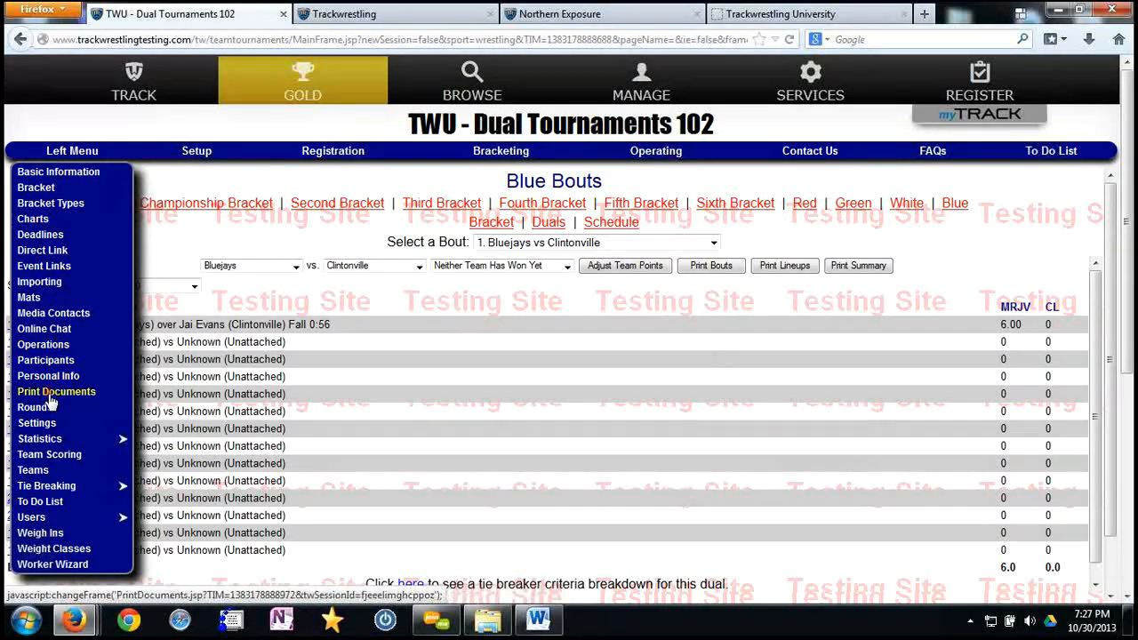
left_click(62, 344)
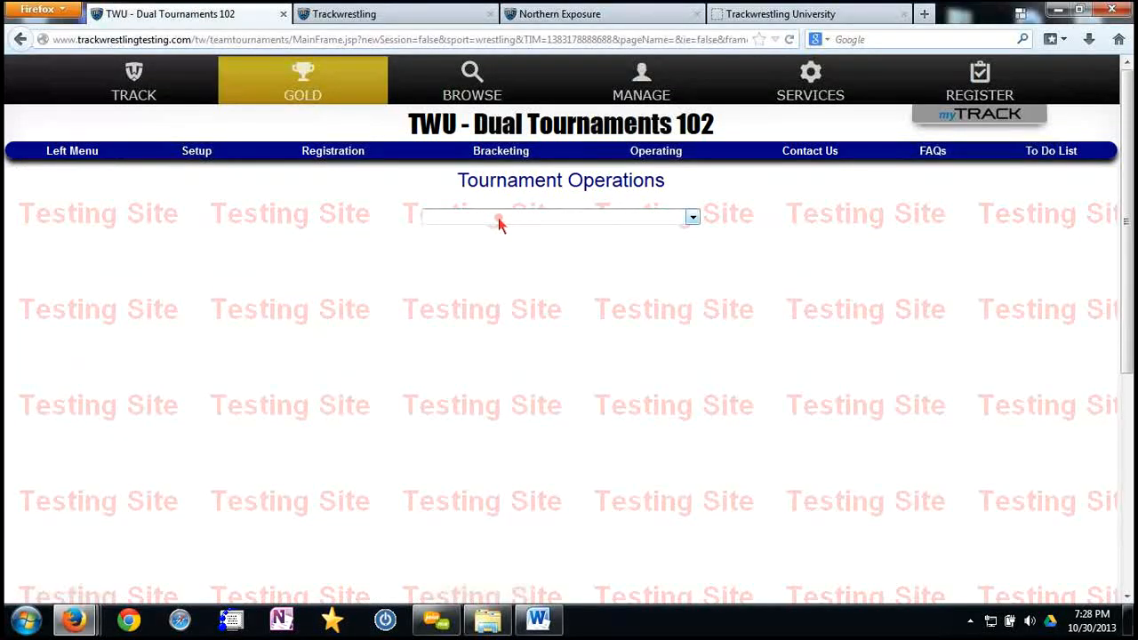
left_click(498, 221)
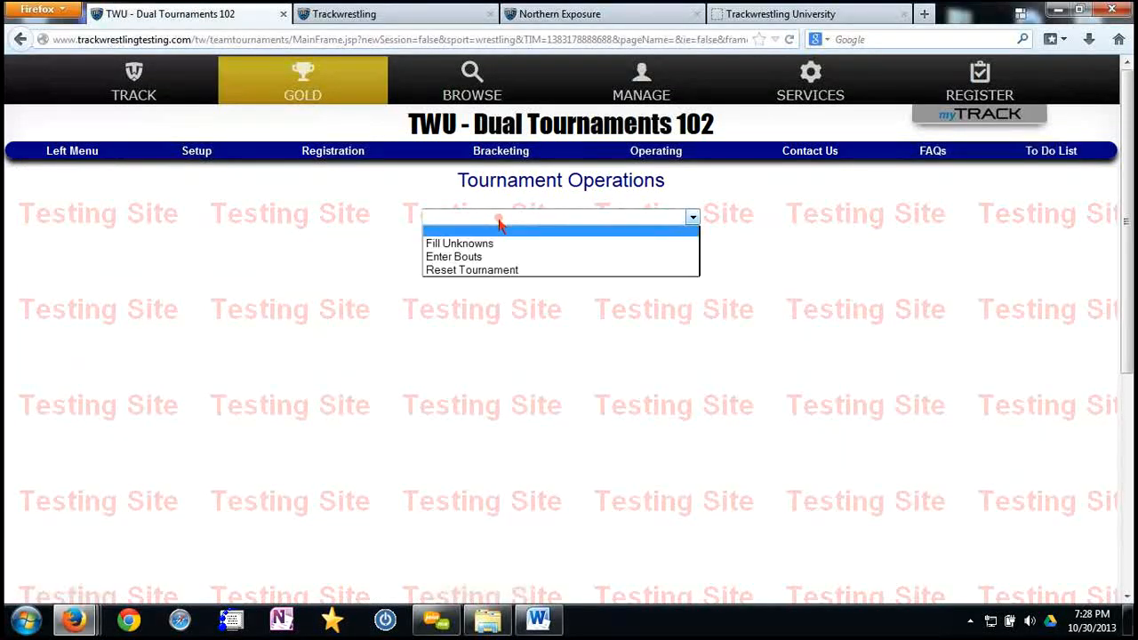
left_click(471, 257)
left_click(582, 288)
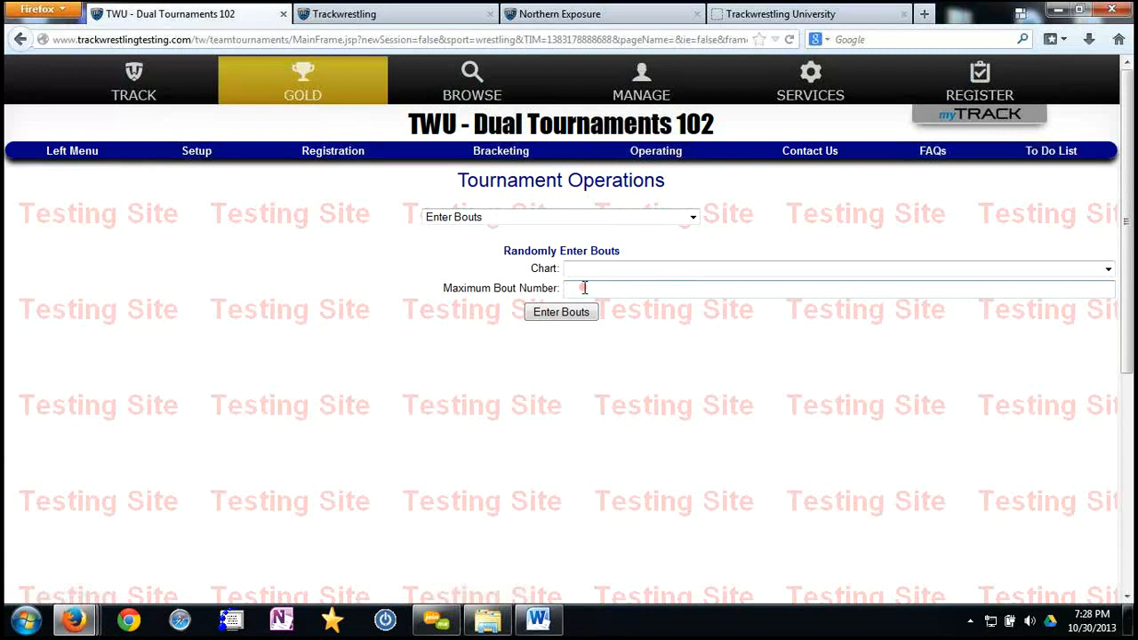
type("5")
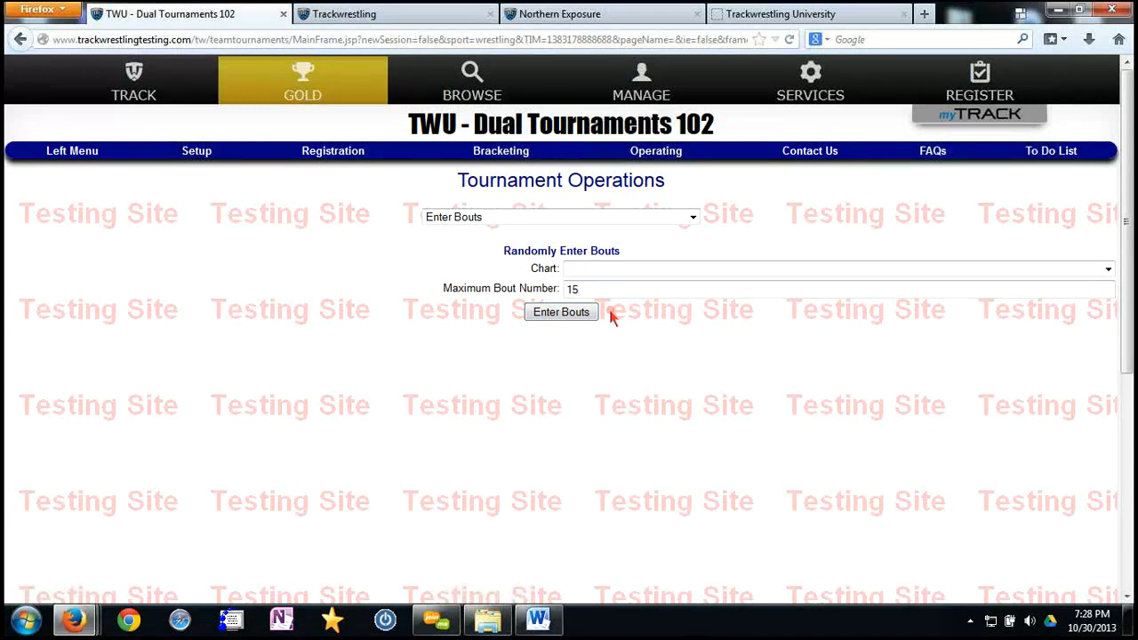
Randomly enter the bouts of the Red chart and dismiss the messages
left_click(583, 318)
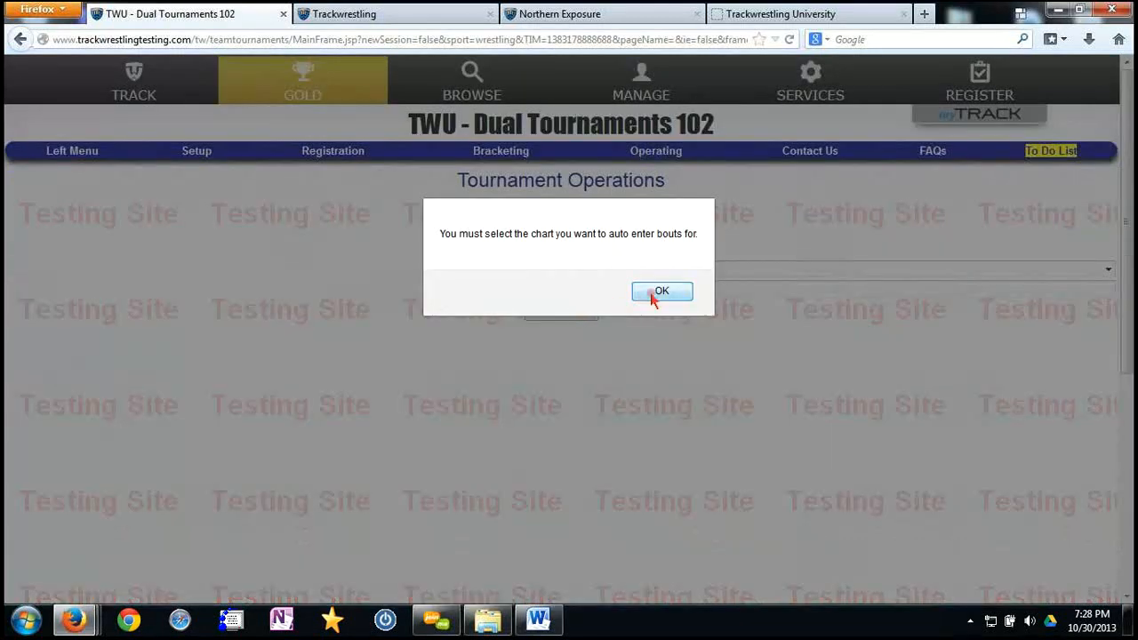
left_click(662, 291)
left_click(630, 269)
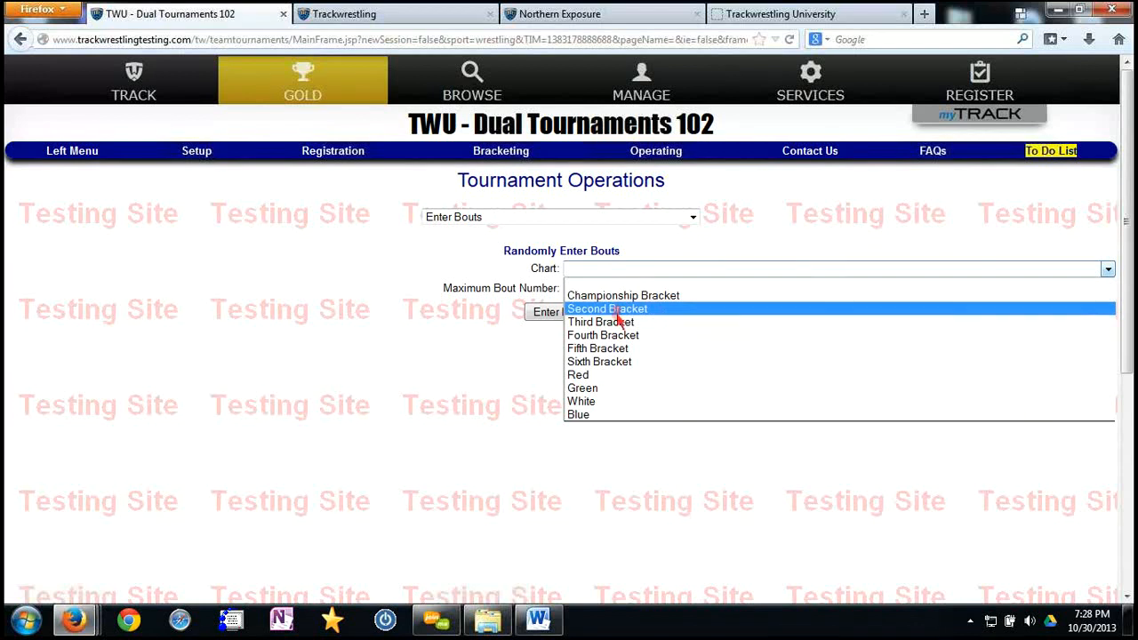
left_click(601, 374)
left_click(583, 318)
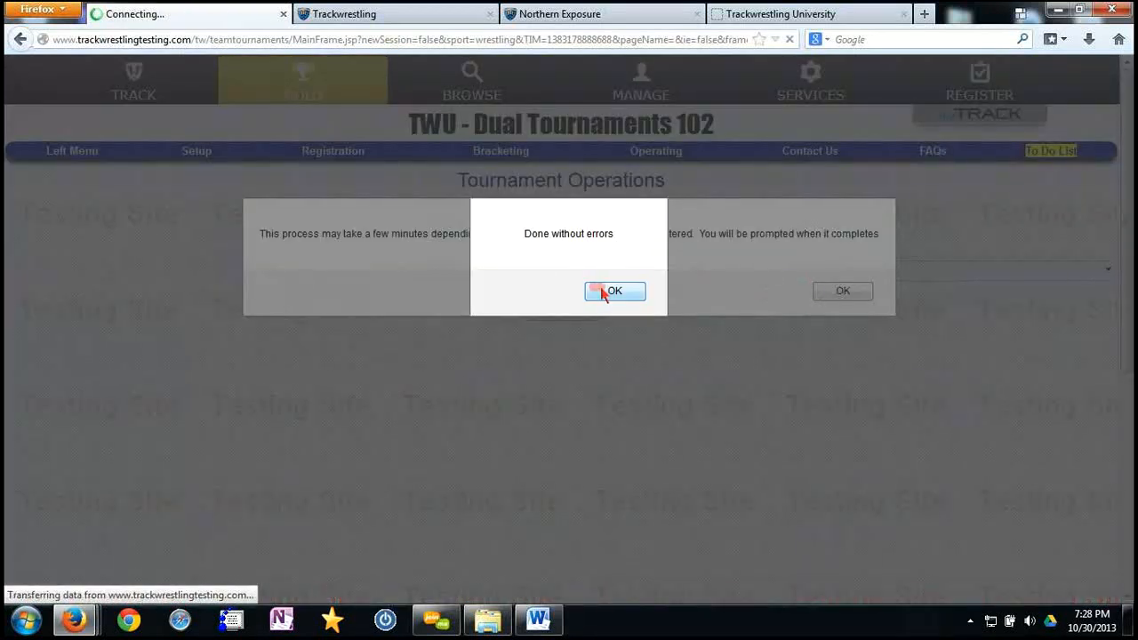
left_click(605, 290)
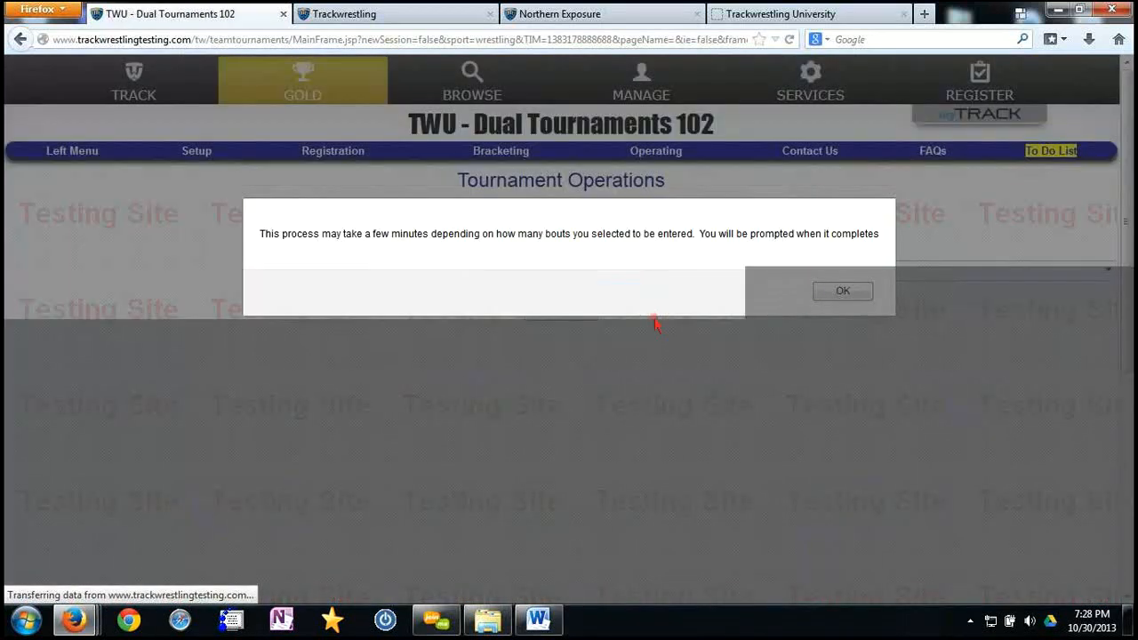
left_click(816, 294)
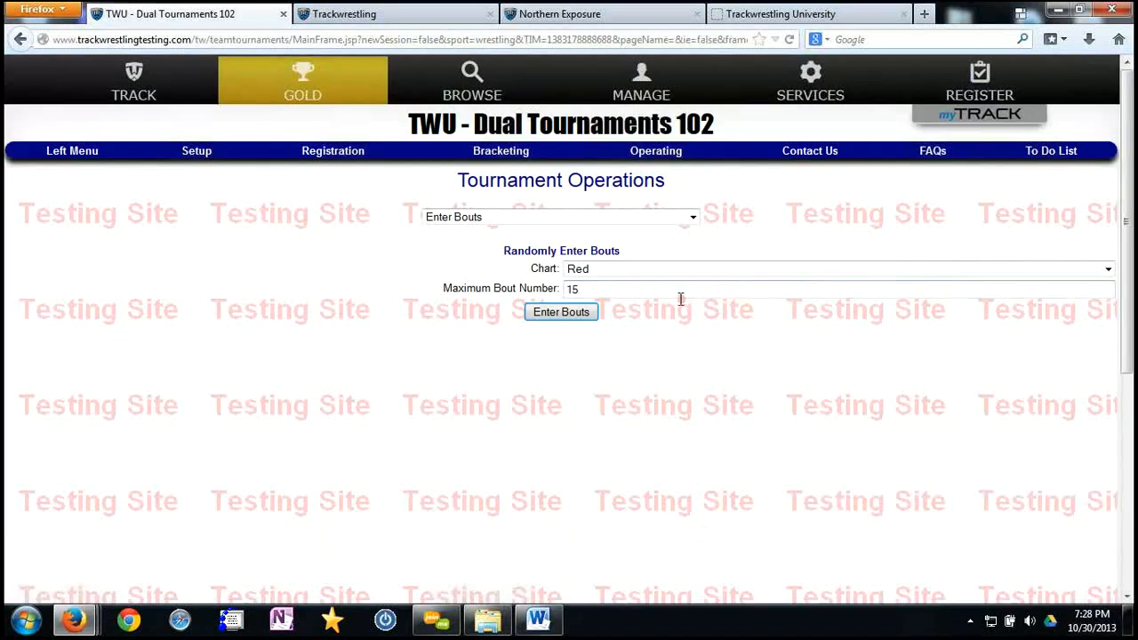
Randomly enter the bouts of the Green chart up to bout number 15 and dismiss the messages
left_click(600, 274)
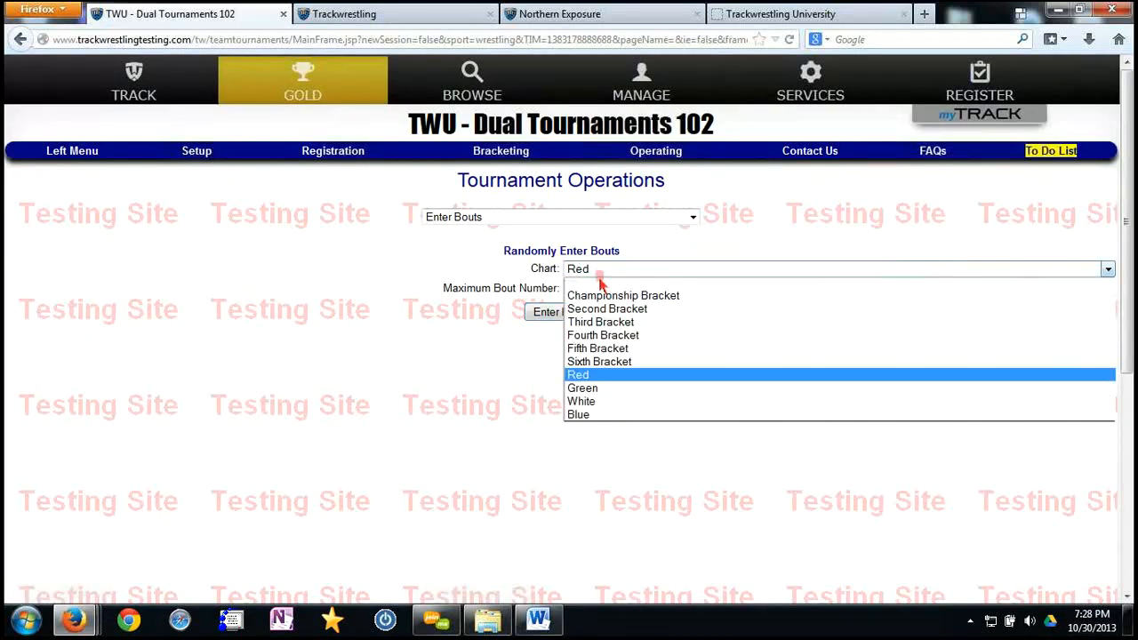
left_click(593, 389)
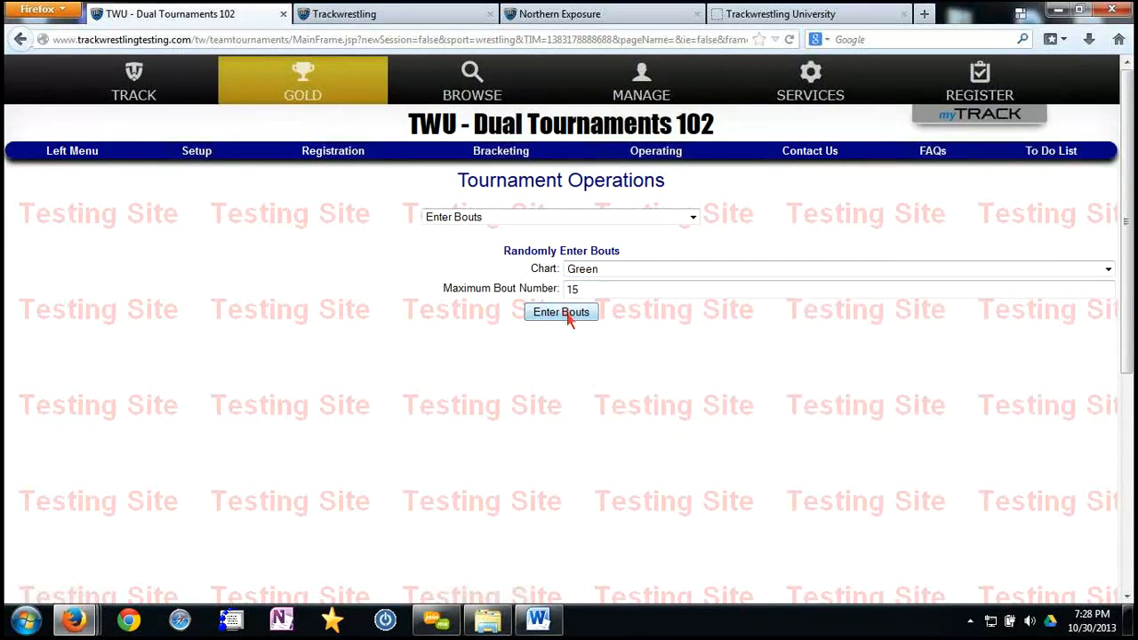
left_click(570, 316)
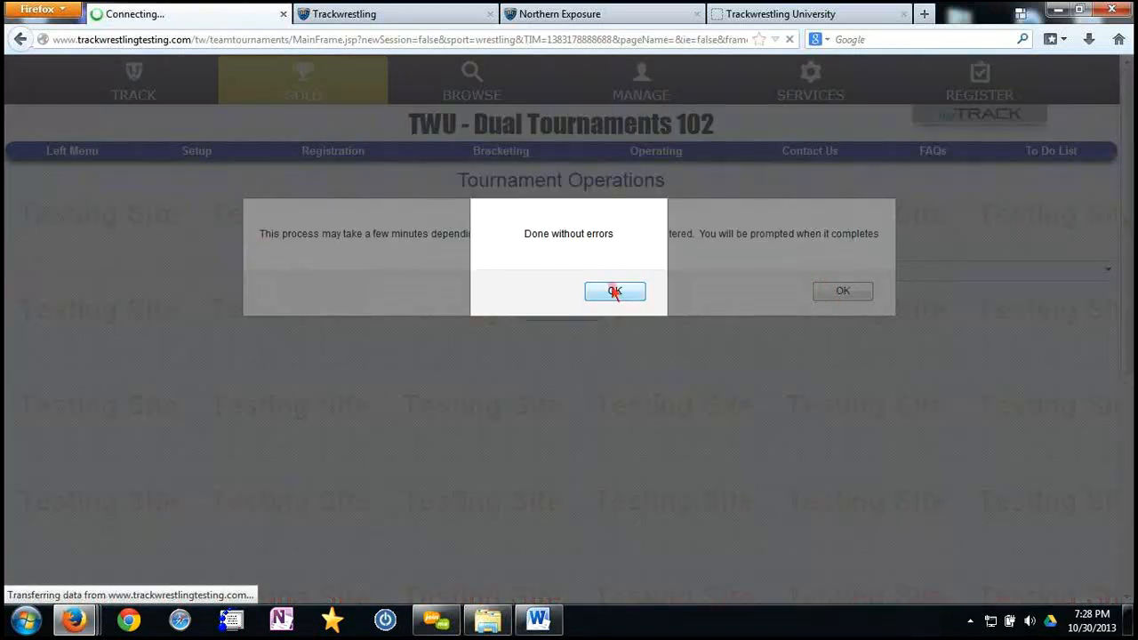
left_click(615, 293)
left_click(843, 291)
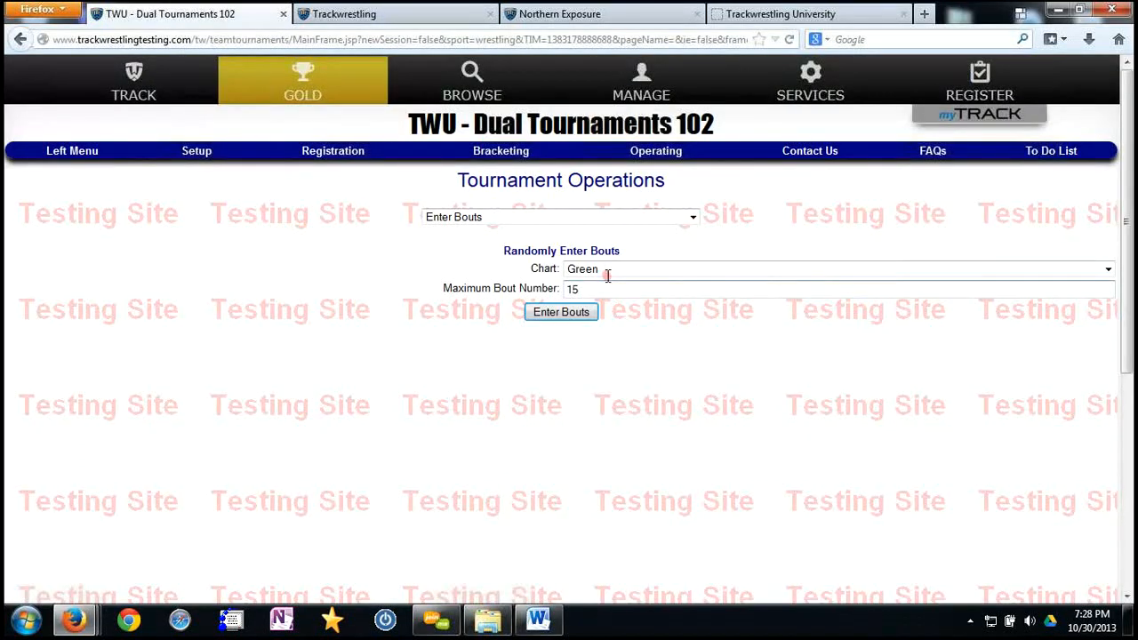
Randomly enter the bouts of the White chart up to bout number 15 and dismiss the messages
left_click(576, 270)
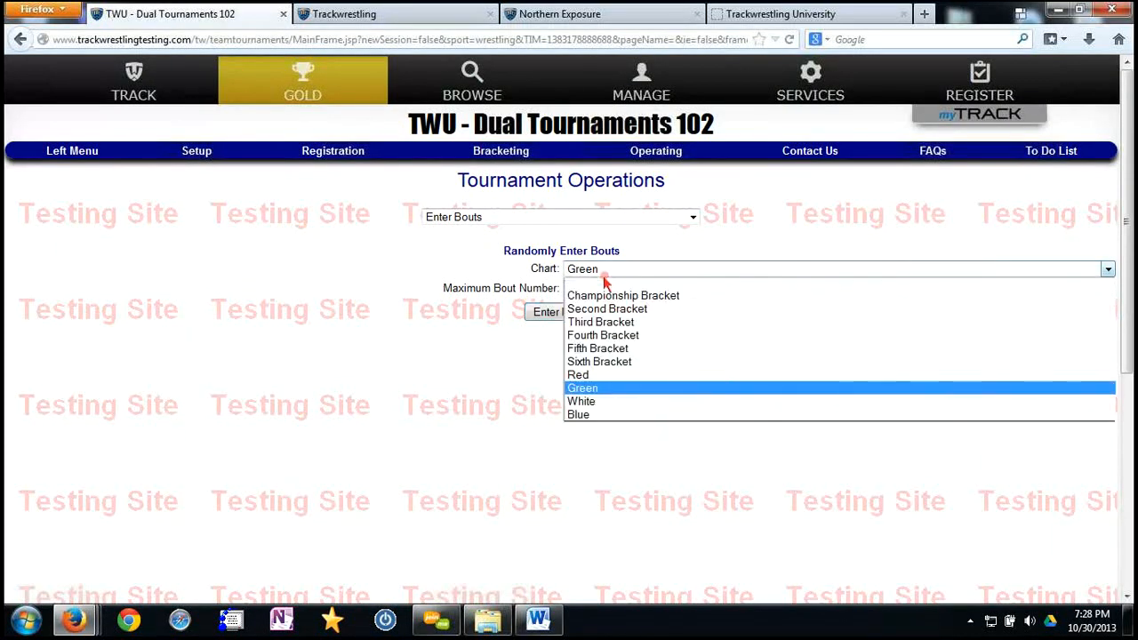
left_click(594, 402)
left_click(577, 320)
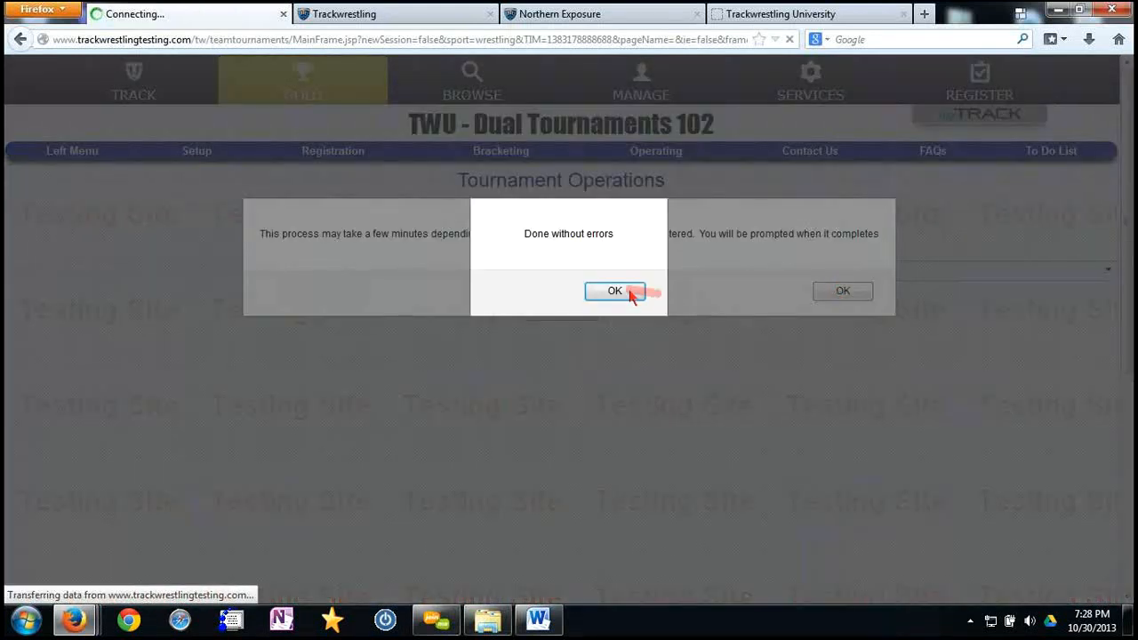
left_click(630, 295)
left_click(843, 292)
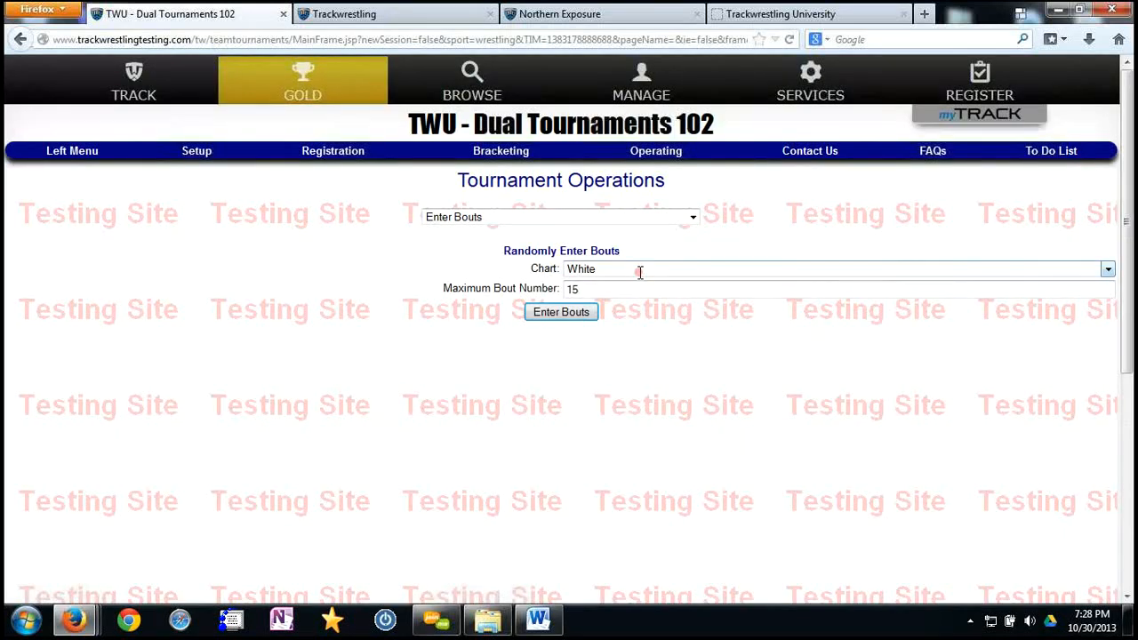
Randomly enter the bouts of the Blue chart up to bout number 15 and dismiss the messages
left_click(638, 274)
left_click(595, 414)
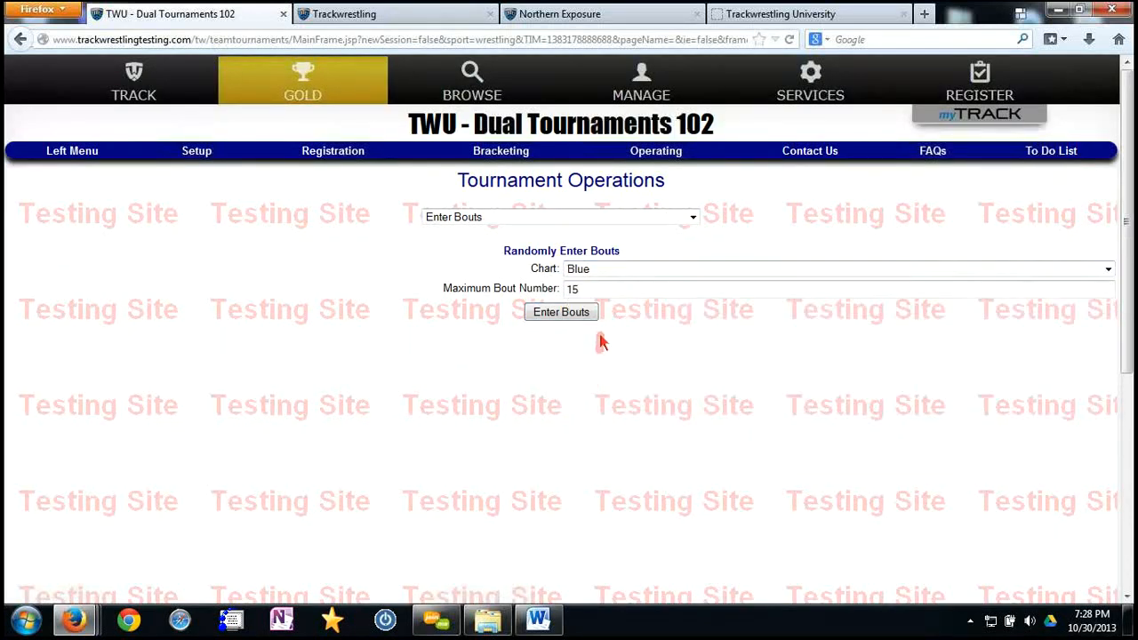
left_click(561, 312)
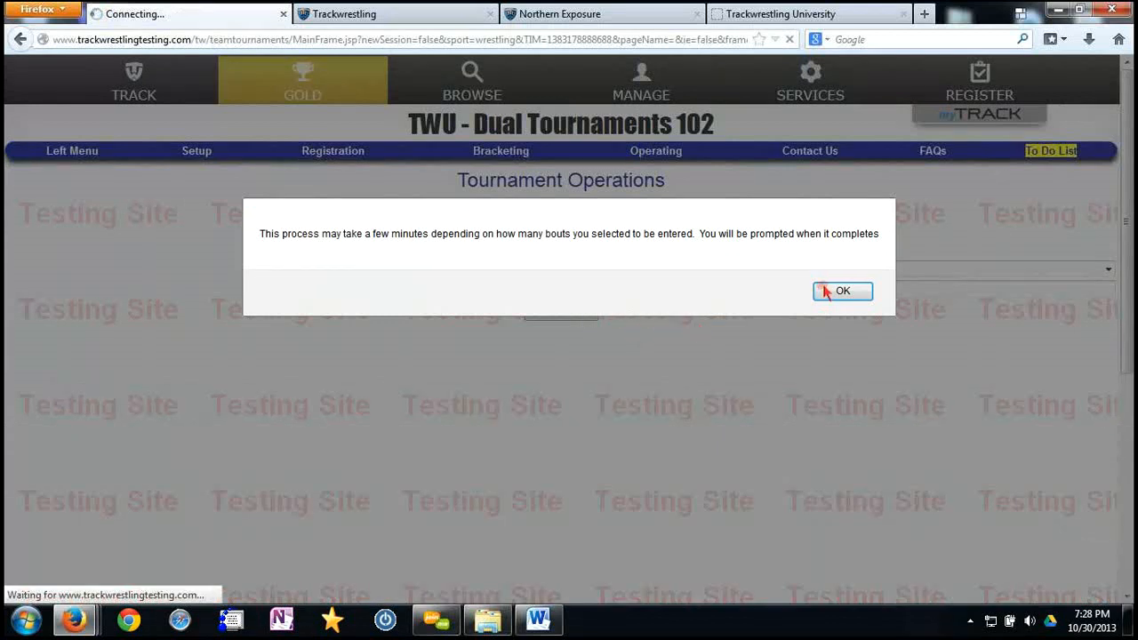
left_click(615, 291)
left_click(843, 291)
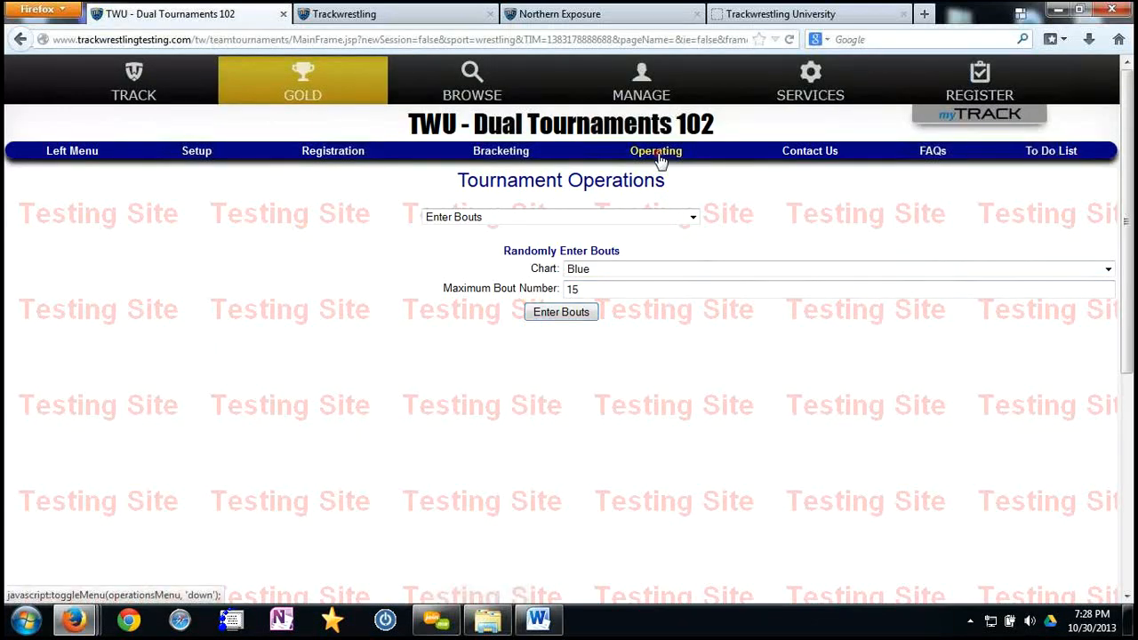
Check the bout schedules of the Red, Green and White charts and the Championship Bracket
left_click(658, 156)
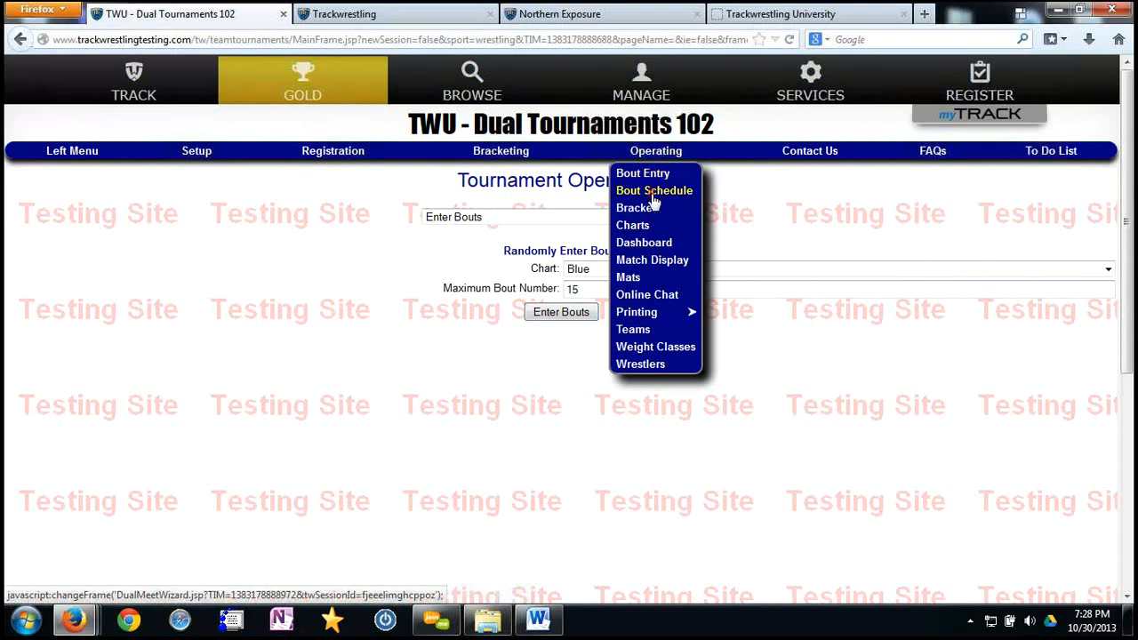
left_click(654, 191)
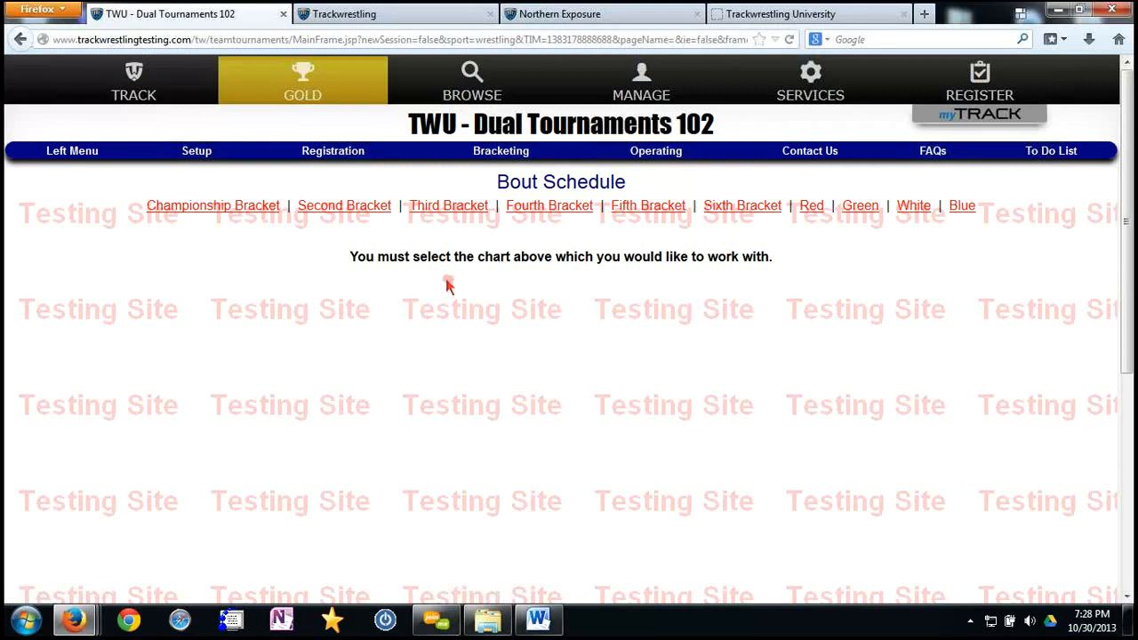
left_click(812, 206)
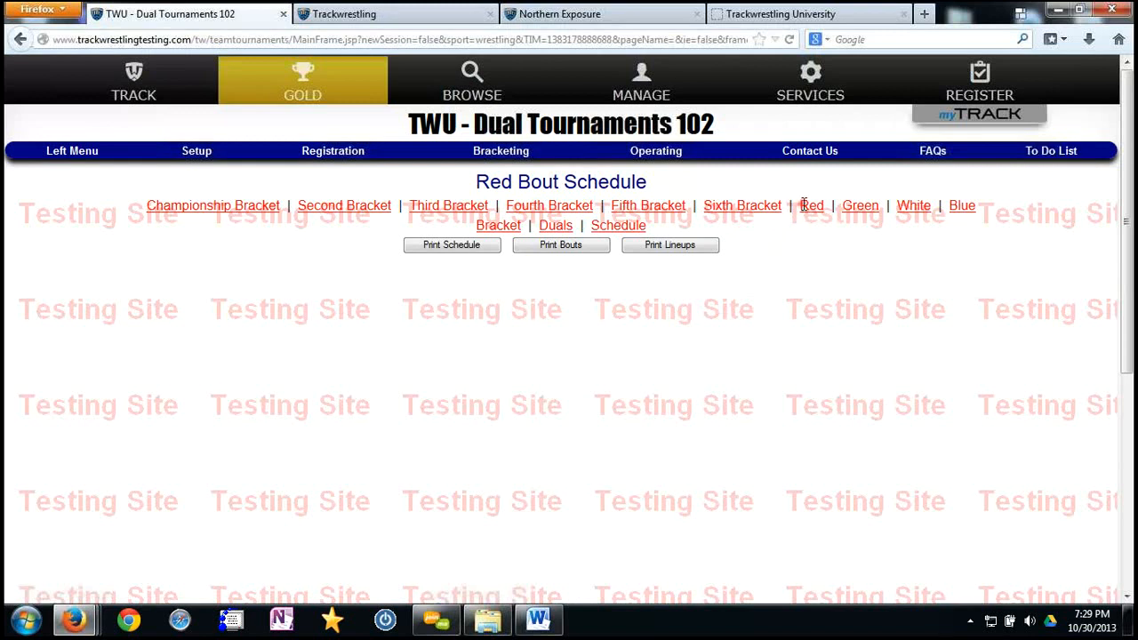
left_click(854, 205)
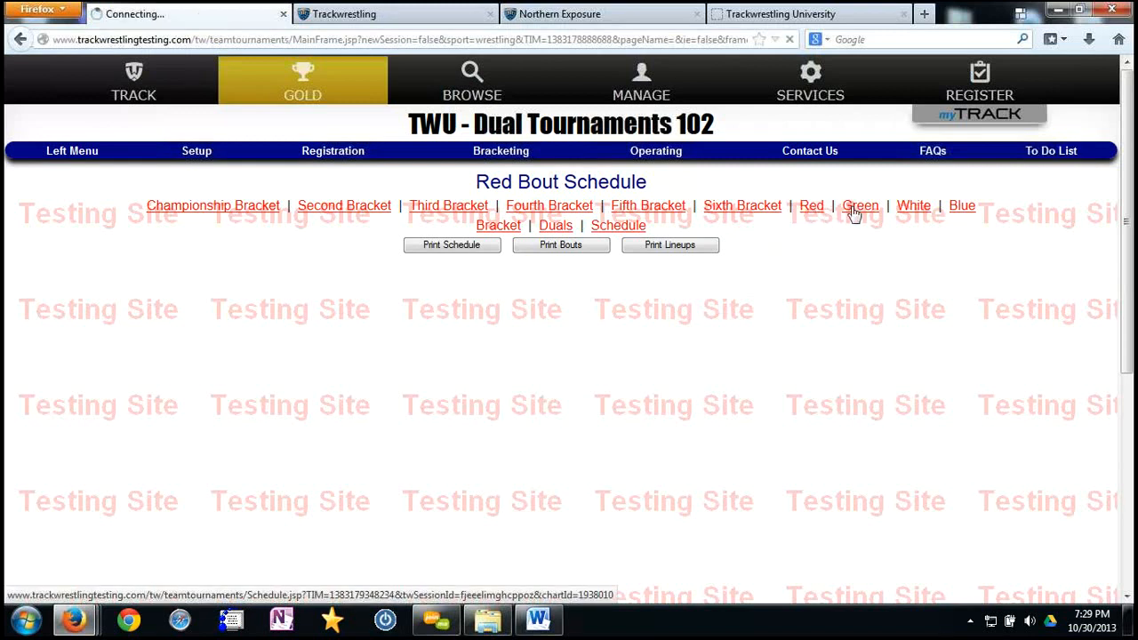
left_click(907, 207)
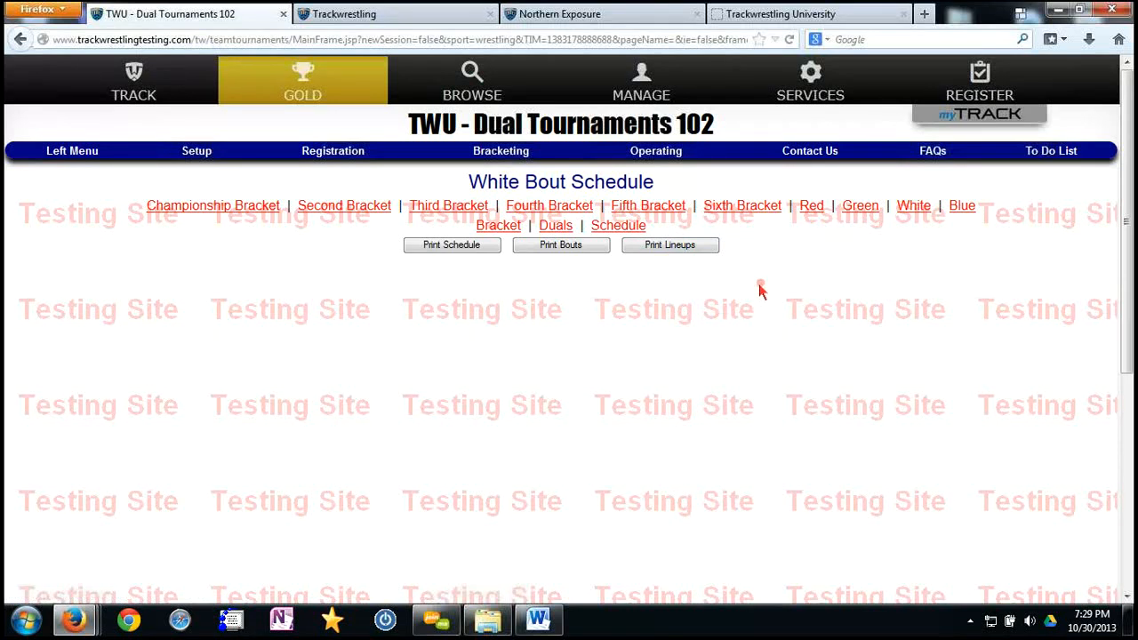
left_click(236, 206)
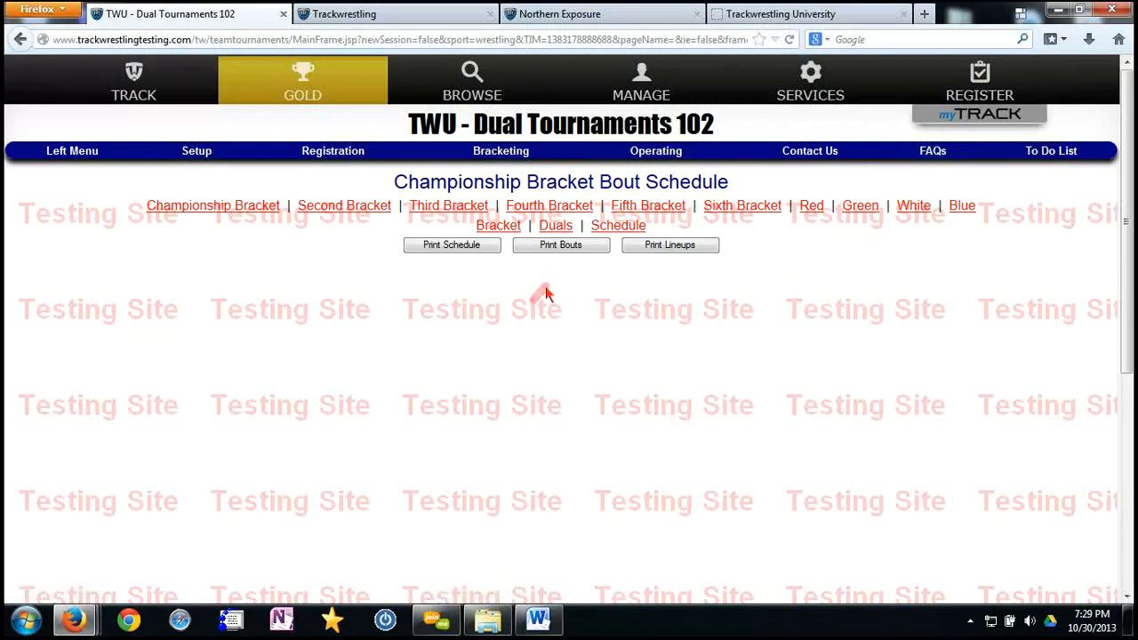
View the brackets of the Championship Bracket and Fourth Bracket charts, closing each one after inspecting its team pairings
left_click(656, 151)
left_click(646, 228)
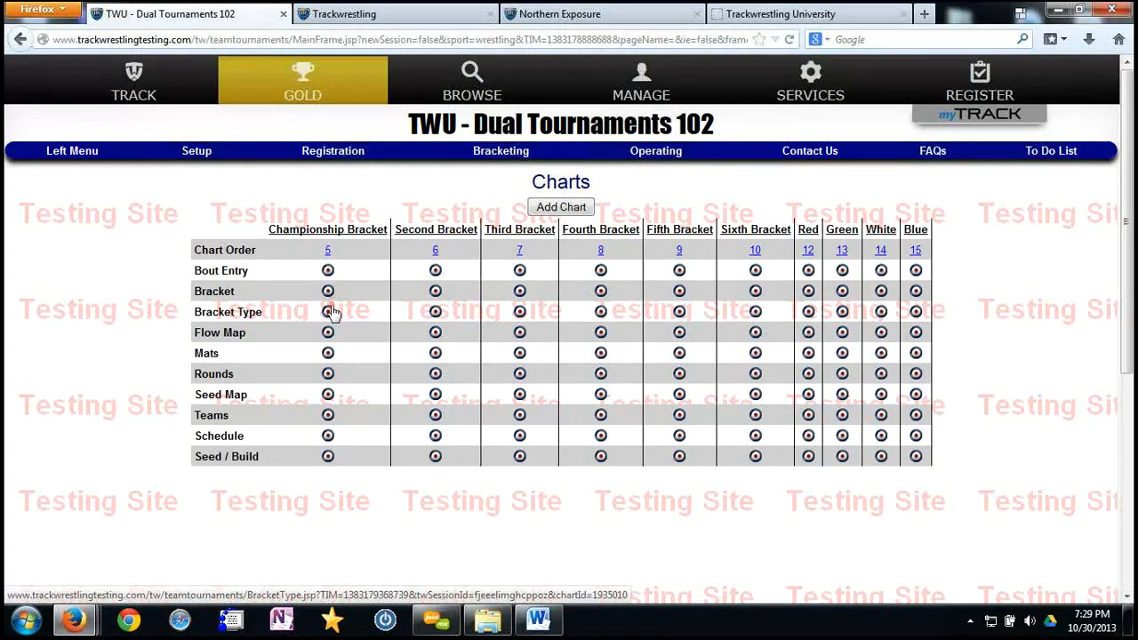
left_click(328, 291)
left_click(593, 200)
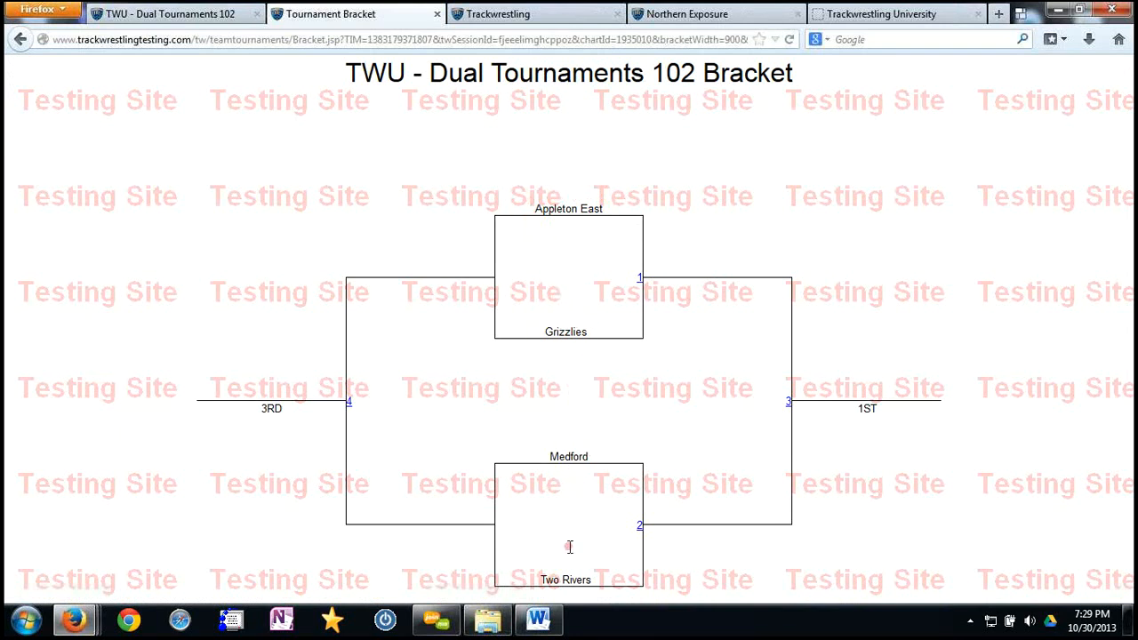
left_click(437, 15)
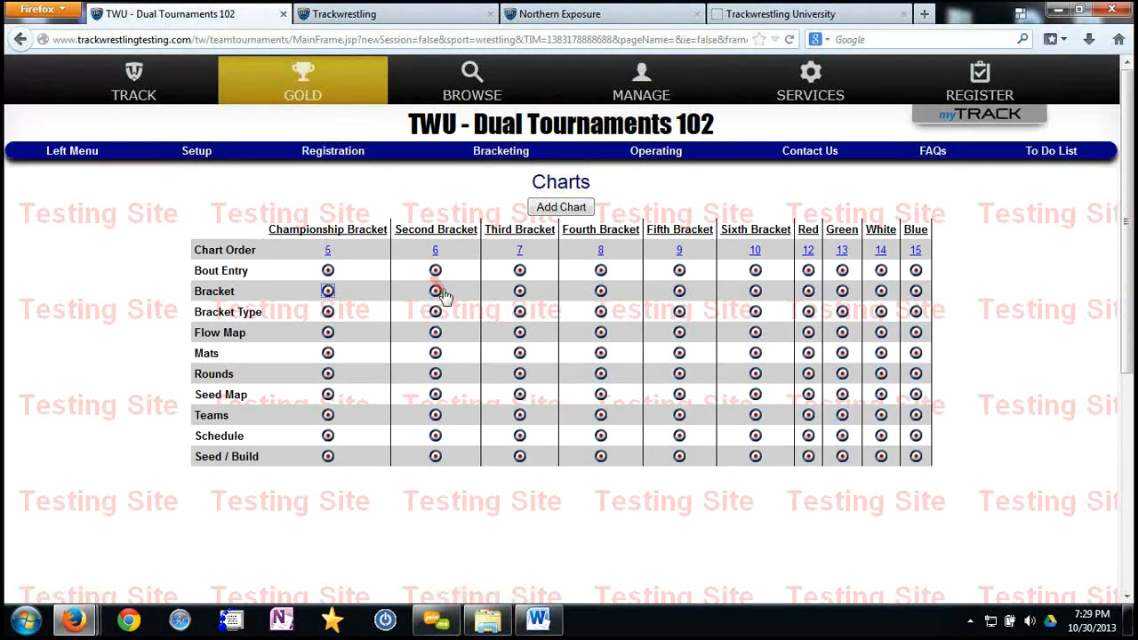
left_click(600, 290)
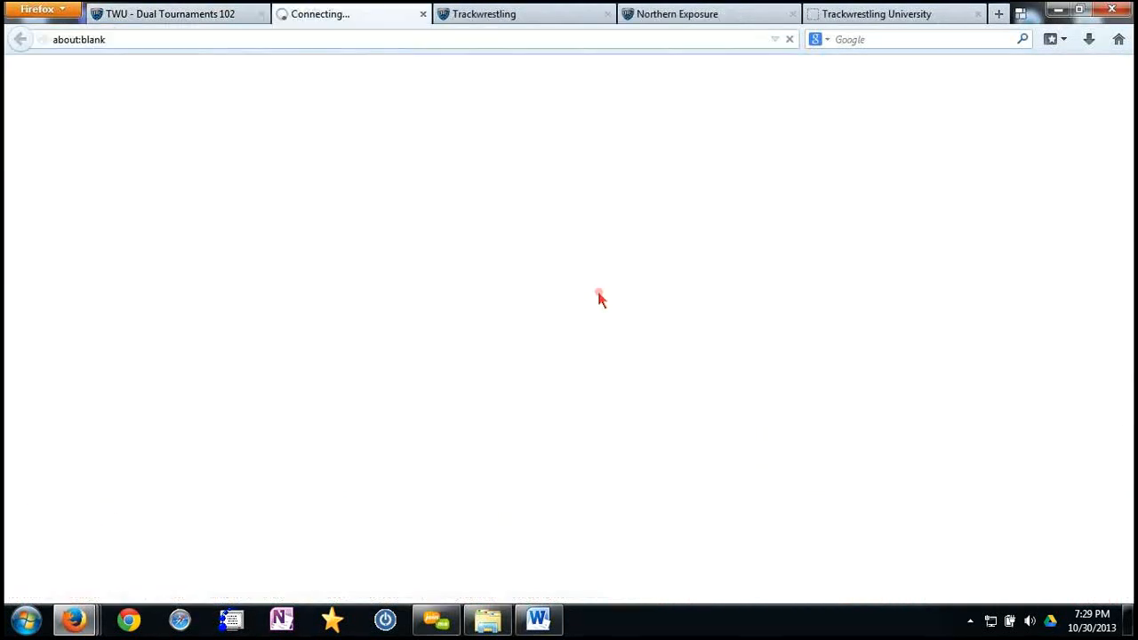
left_click(563, 195)
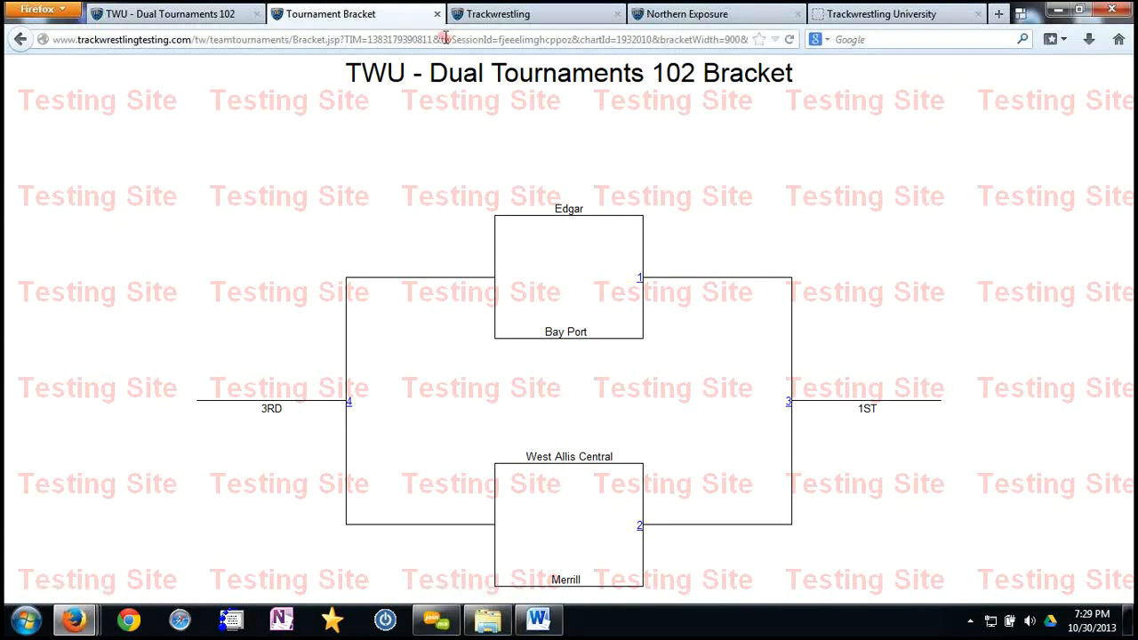
left_click(436, 15)
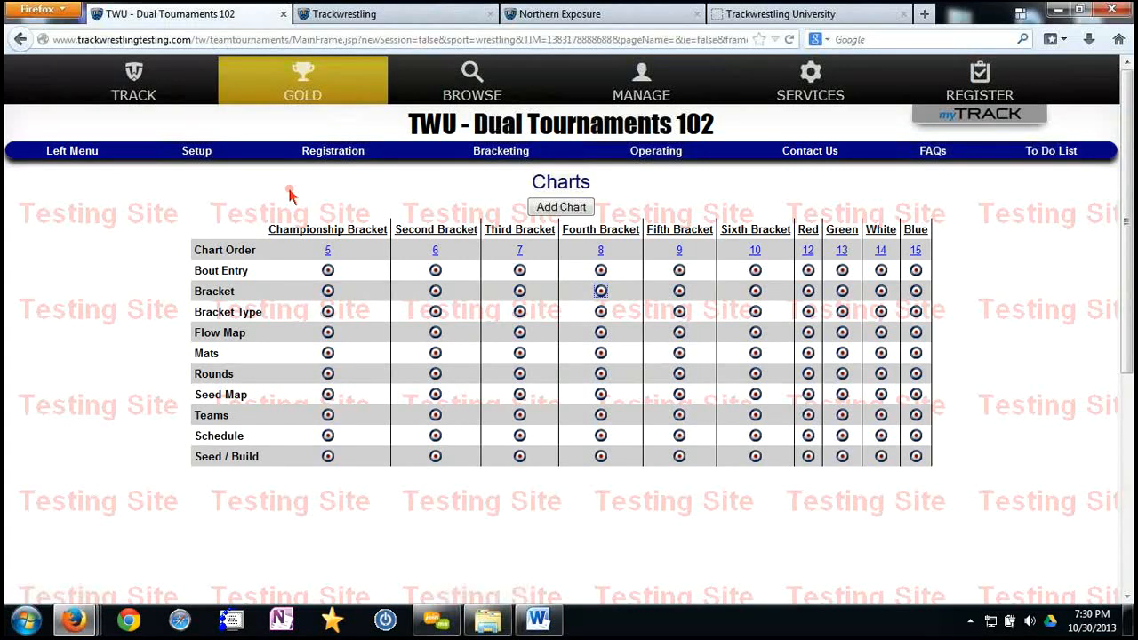
Check the team scoring points by win type and bring up bout 4, Merrill vs New London, in the Green chart's bout entry
left_click(197, 152)
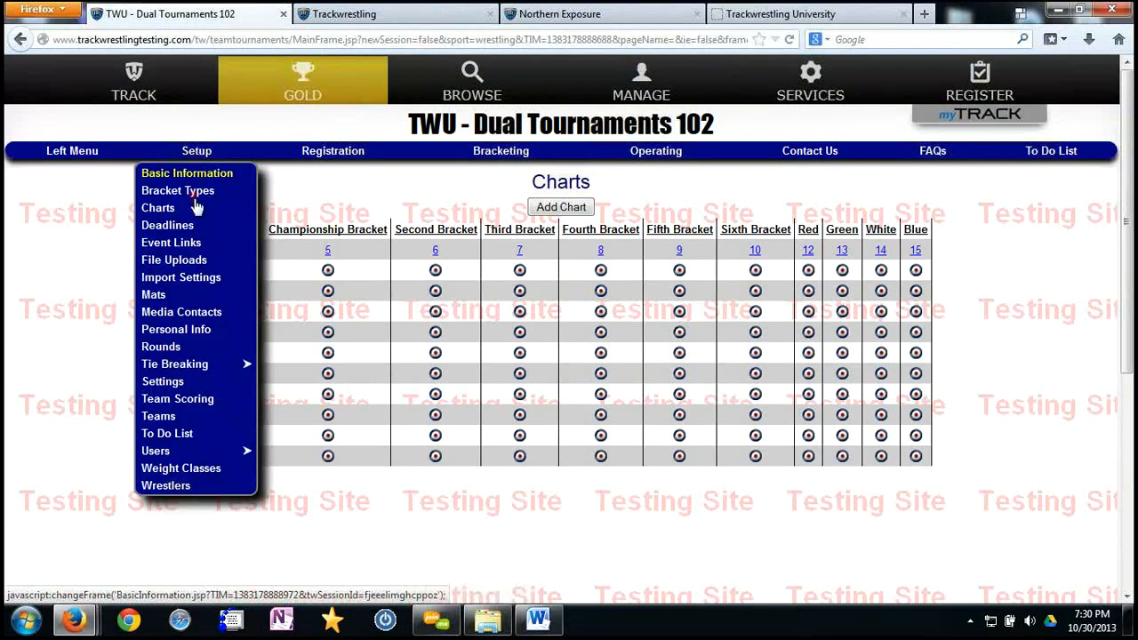
left_click(160, 398)
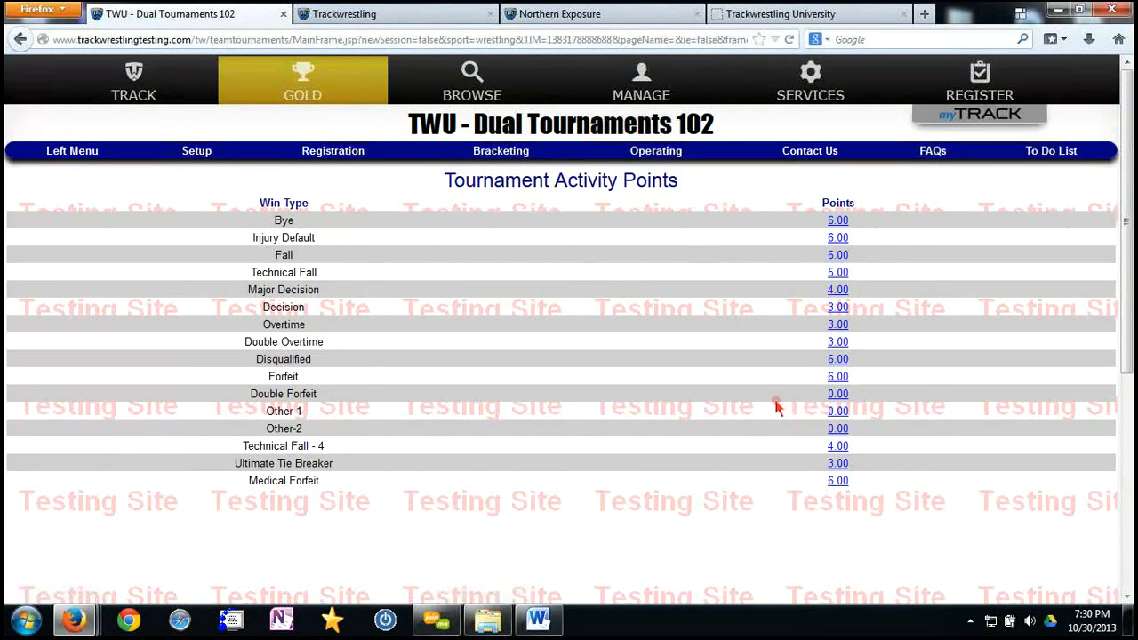
left_click(660, 156)
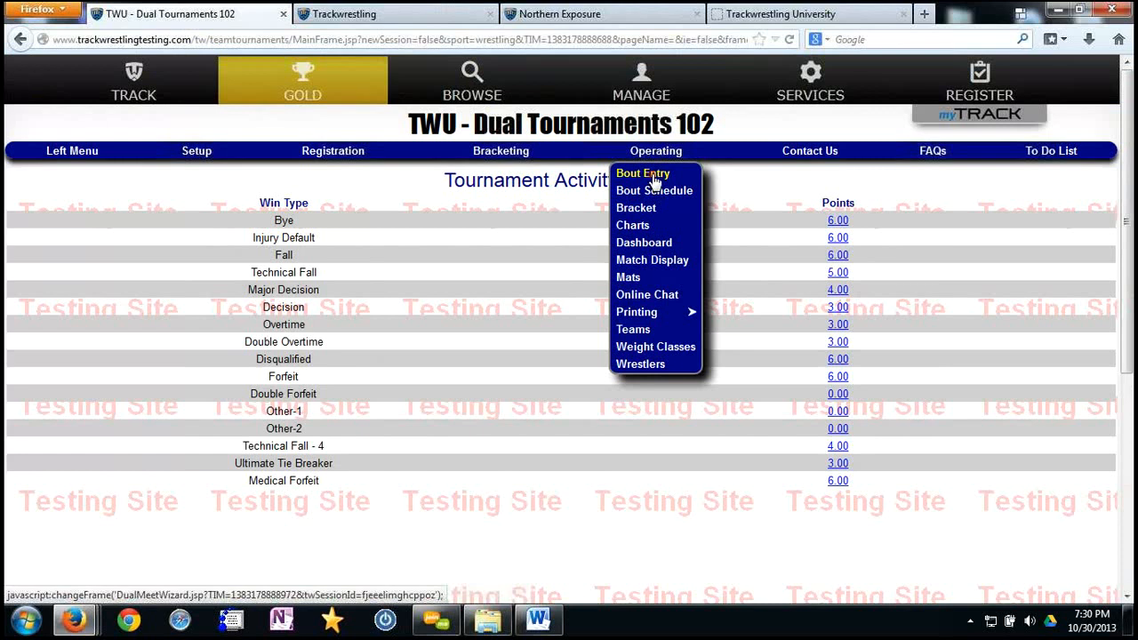
left_click(654, 177)
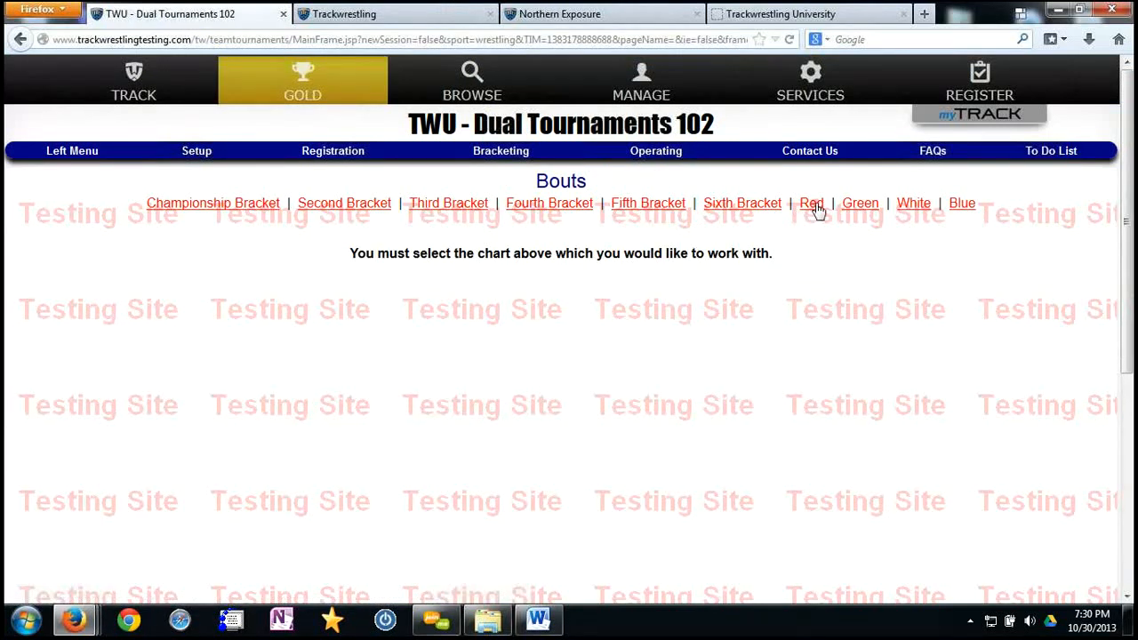
left_click(534, 212)
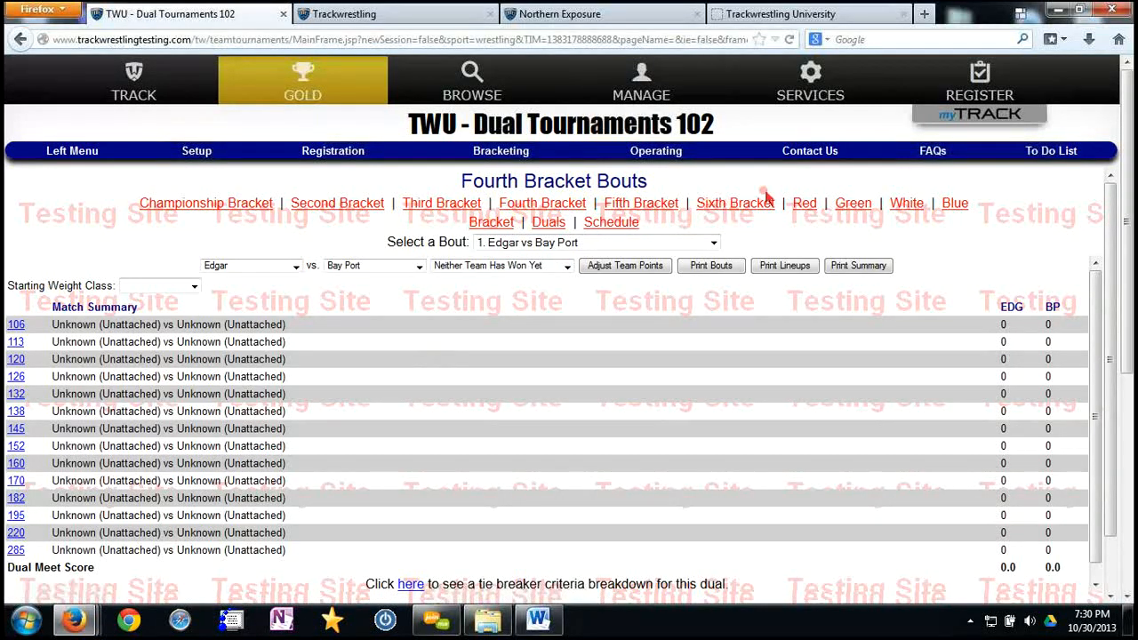
left_click(845, 204)
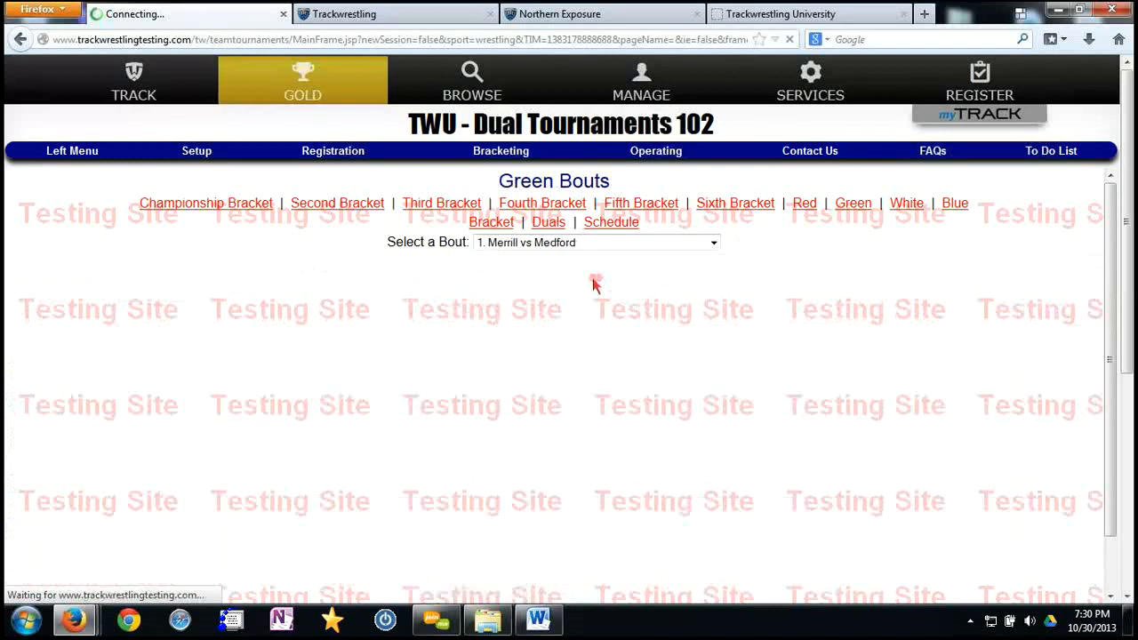
left_click(521, 242)
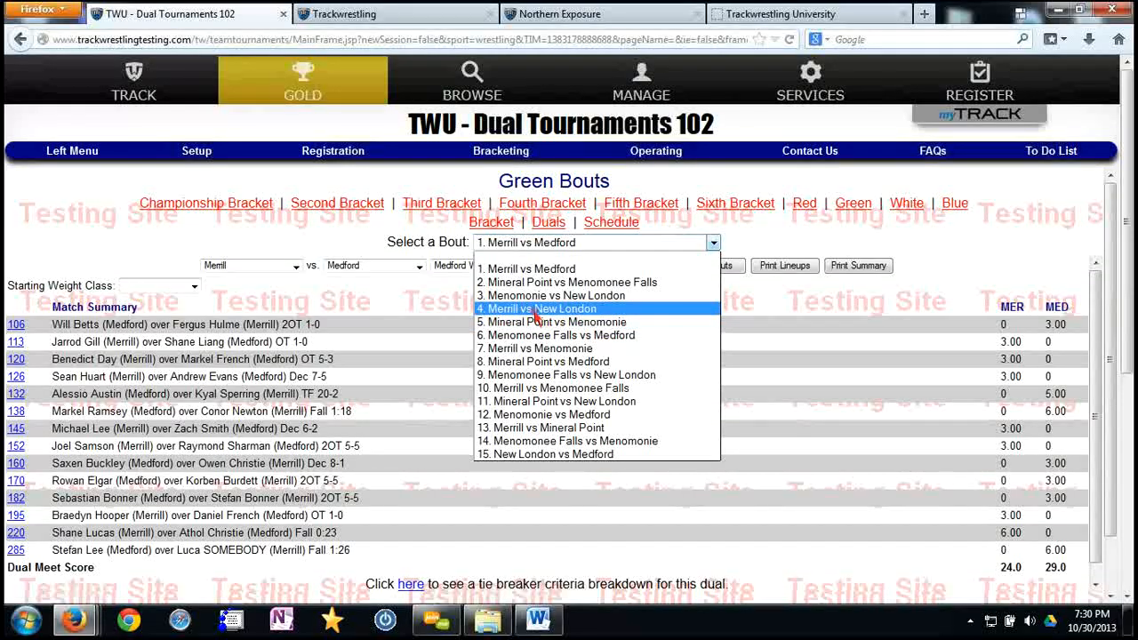
left_click(539, 310)
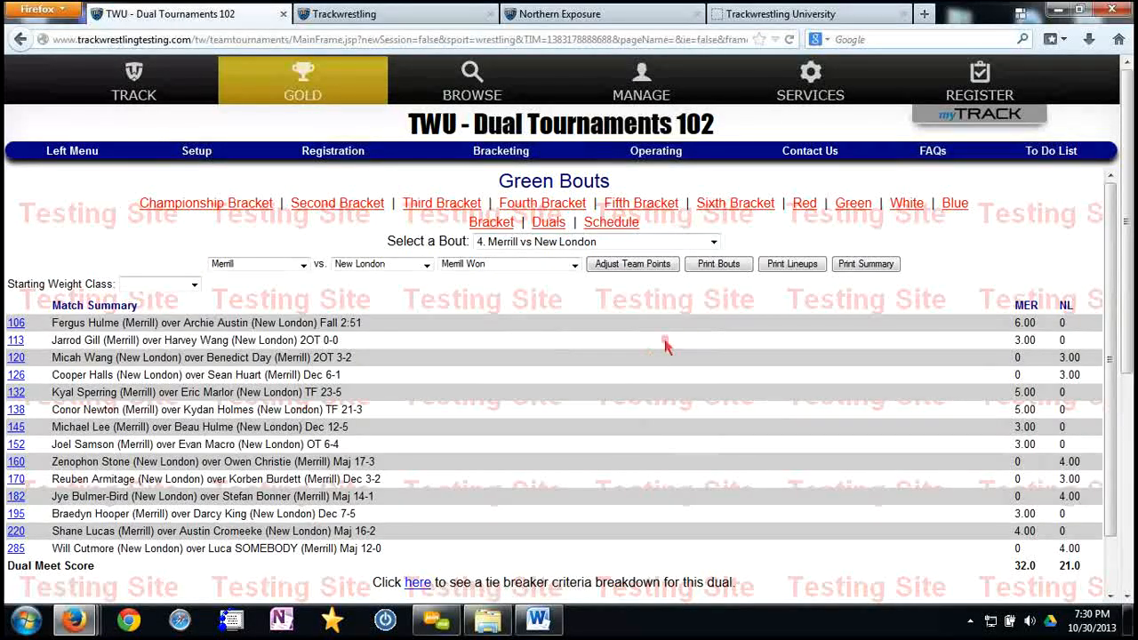
Add a team point adjustment of -1 for Merrill with the reason Misconduct and check it in the dual's match summary
left_click(655, 265)
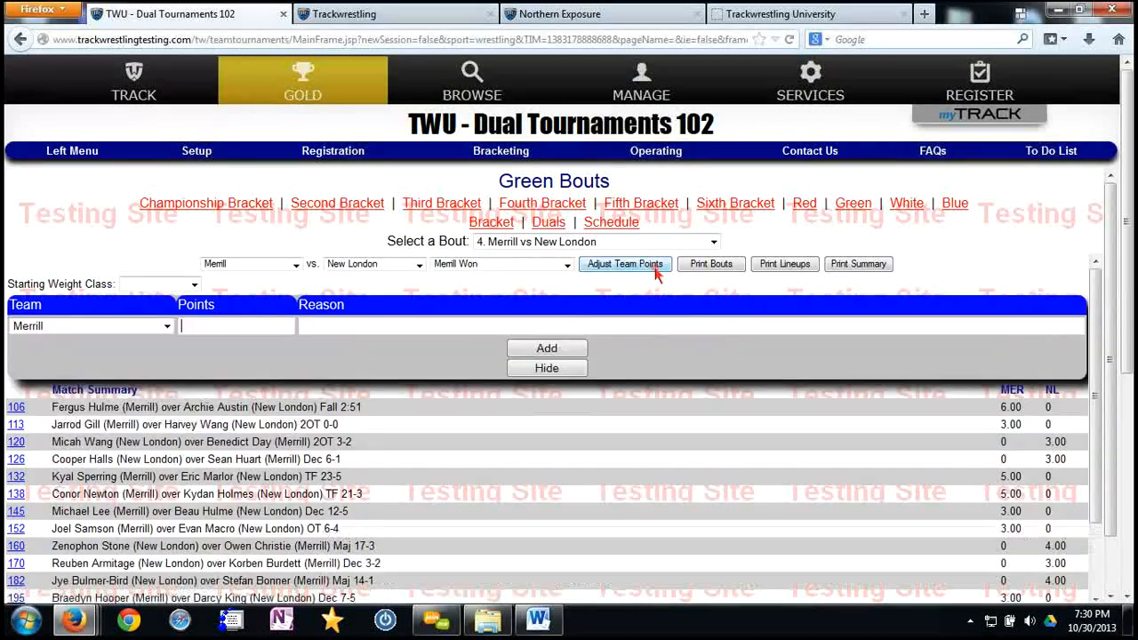
left_click(218, 329)
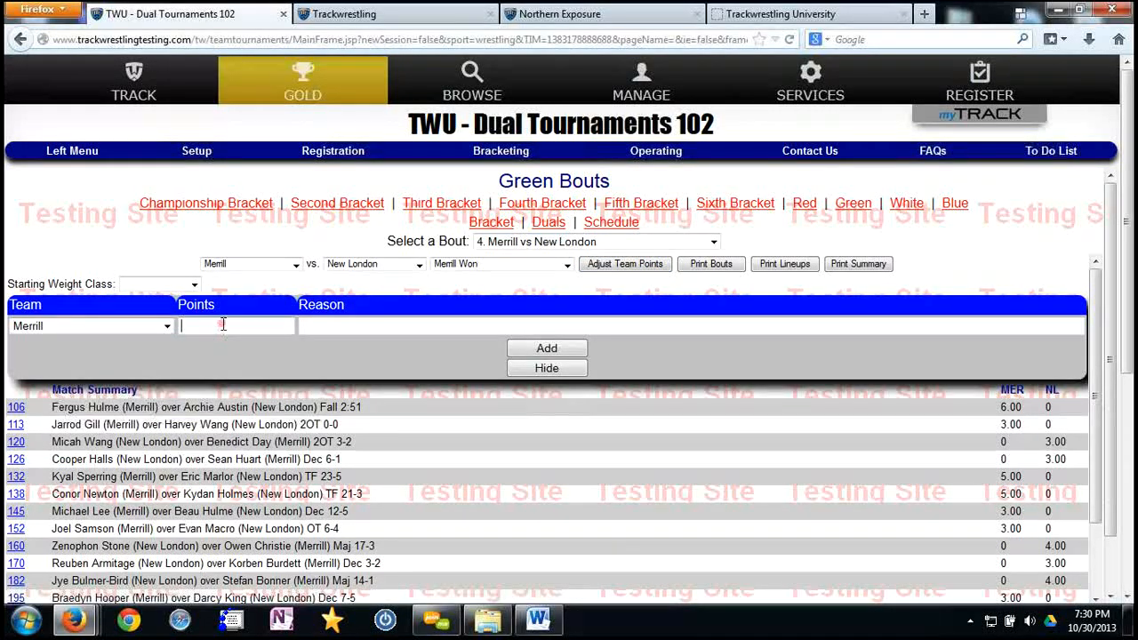
type("-1")
left_click(311, 330)
type("Misco")
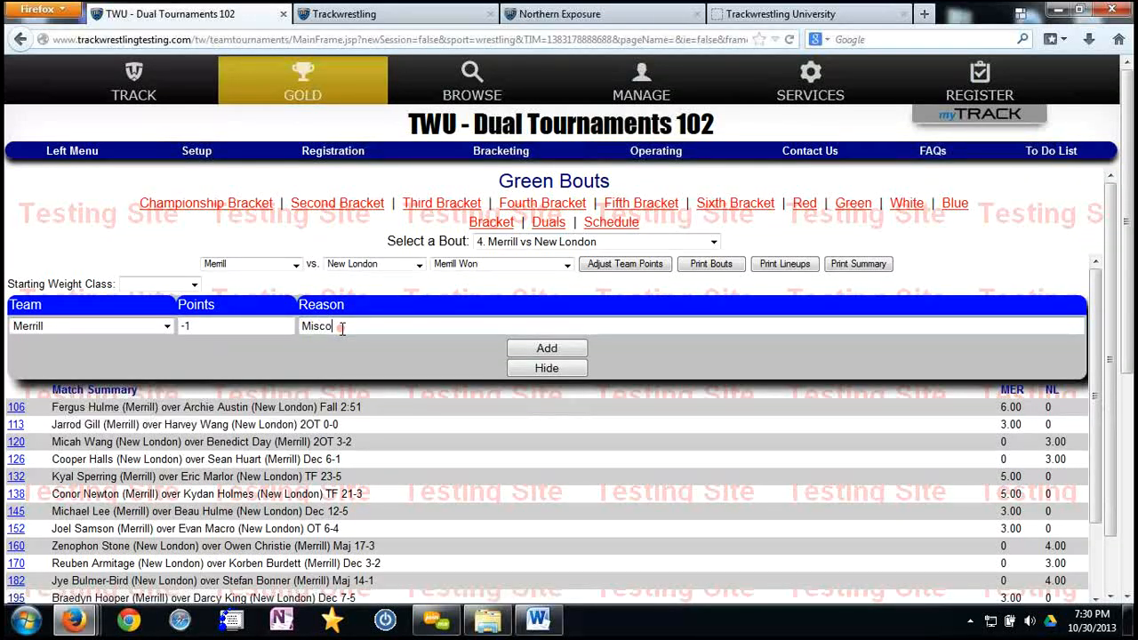
left_click(547, 348)
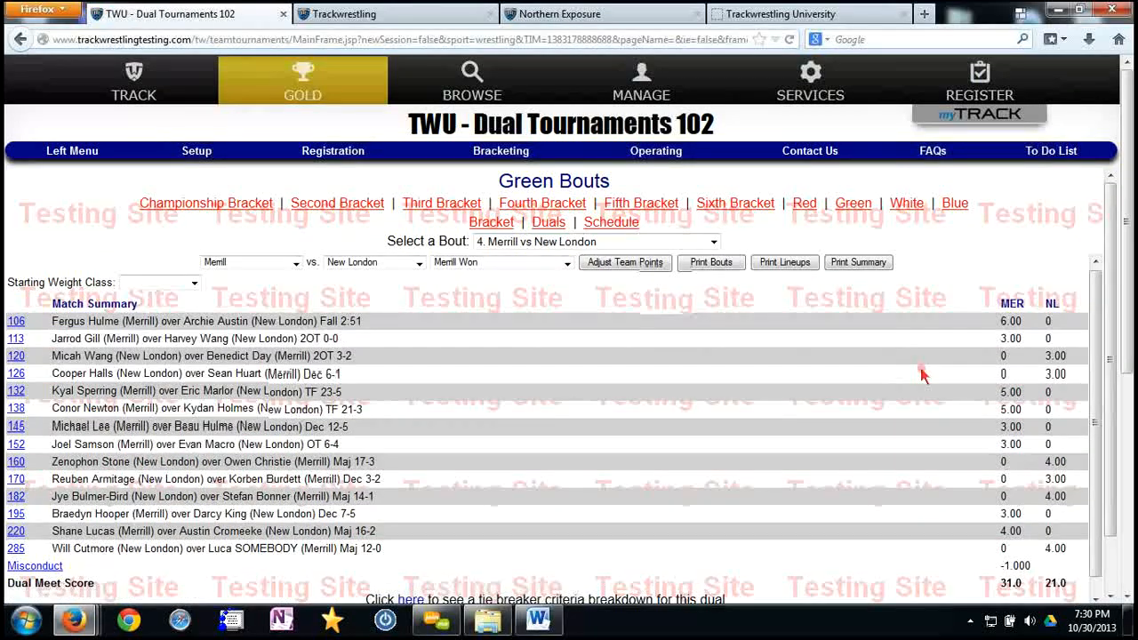
scroll(922, 378, "down", 1)
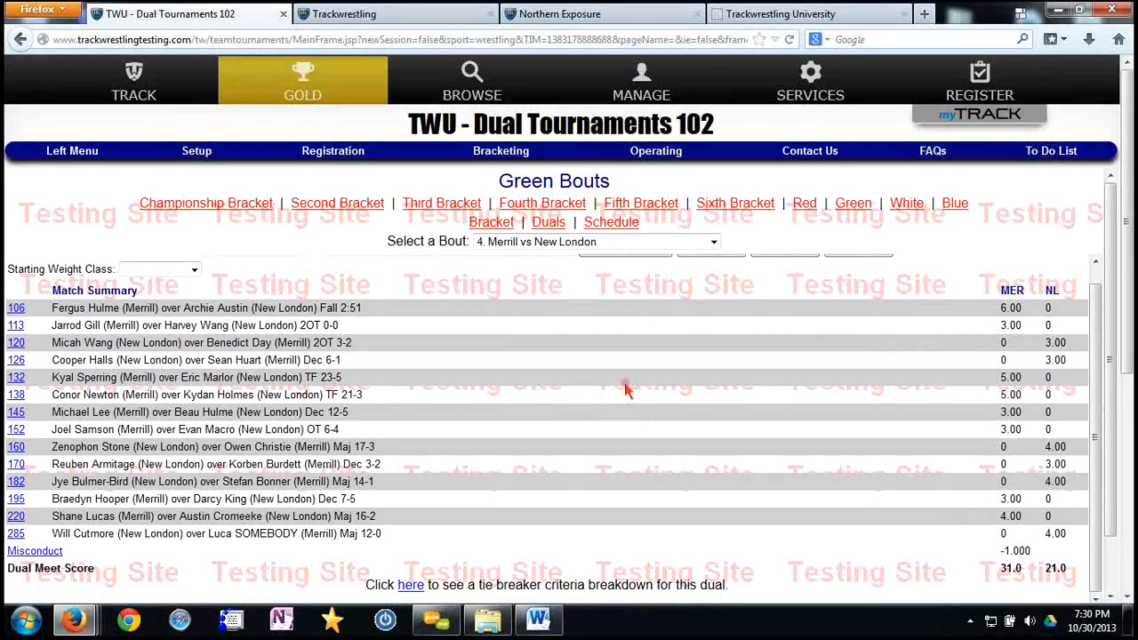
scroll(384, 278, "up", 1)
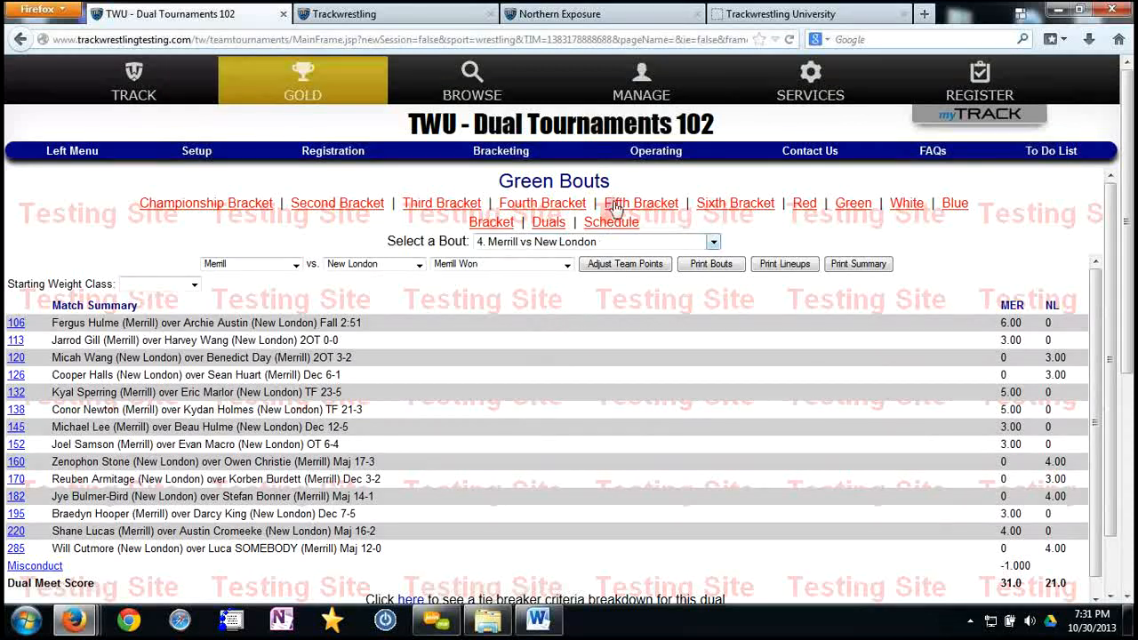
Open the printable Tournament Results and review the bracket placings and the Red chart's results by round
left_click(654, 153)
left_click(637, 313)
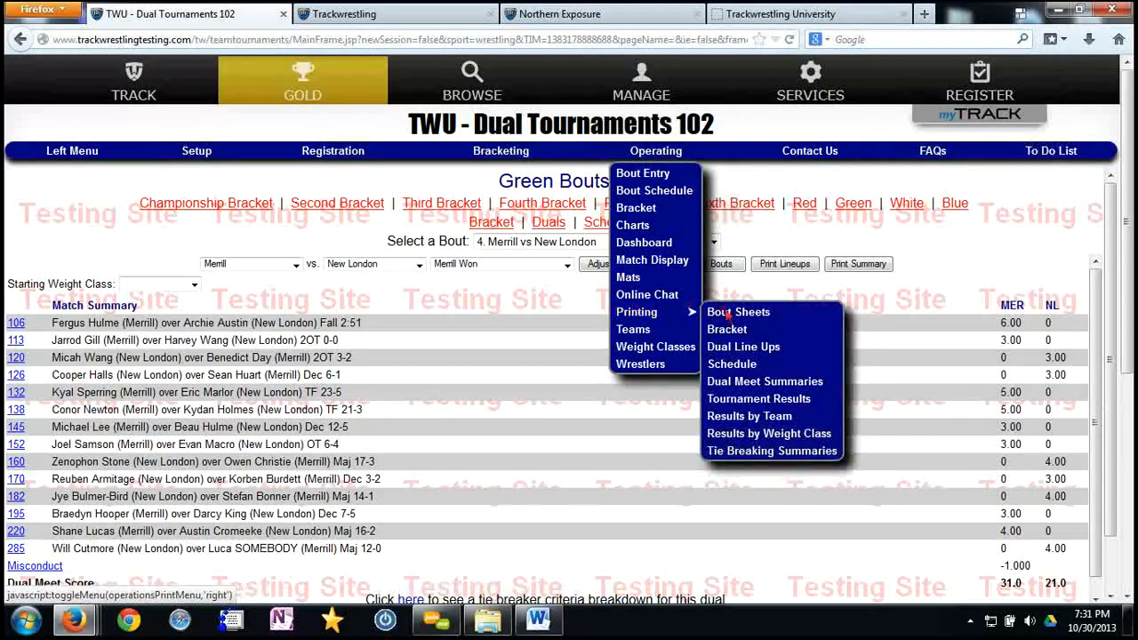
left_click(754, 400)
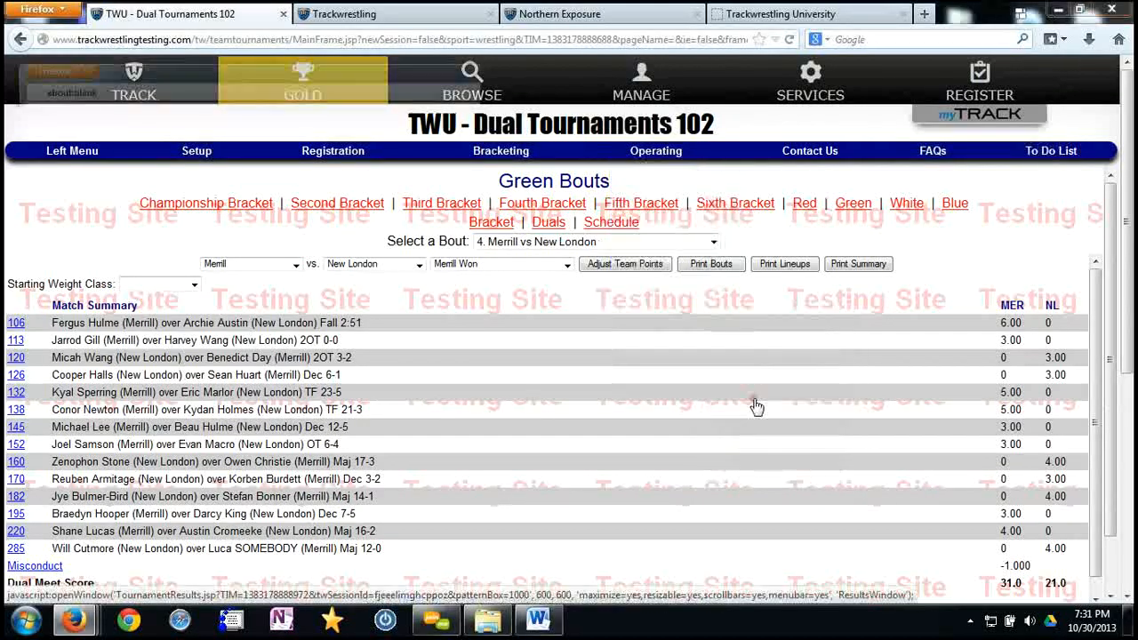
left_click_drag(421, 76, 554, 65)
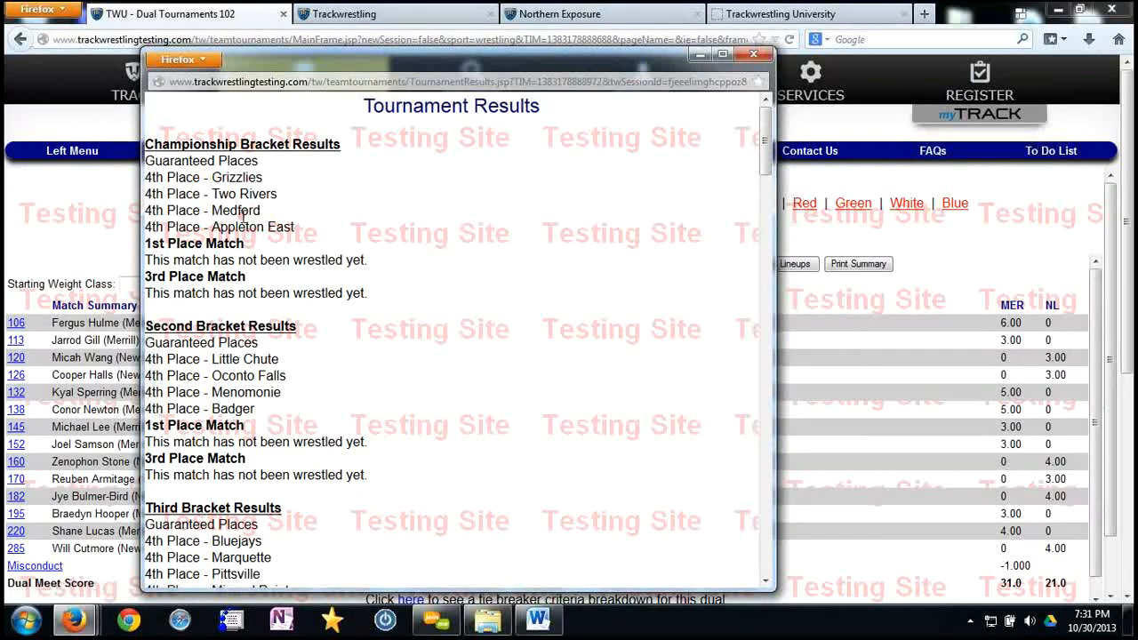
scroll(406, 267, "down", 10)
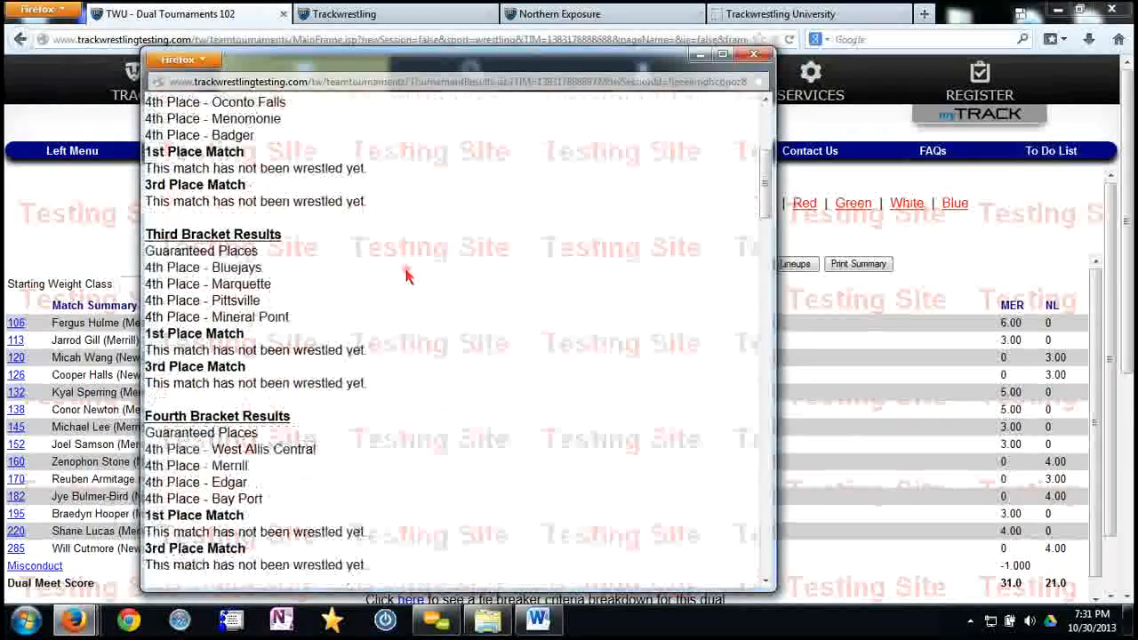
scroll(412, 279, "down", 12)
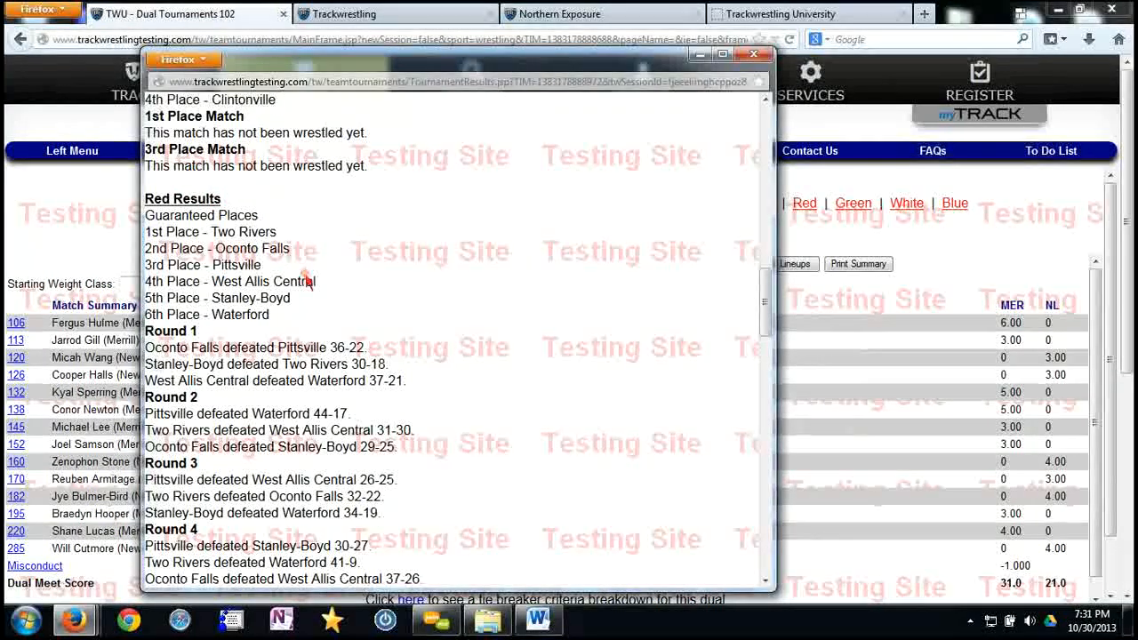
scroll(322, 293, "down", 2)
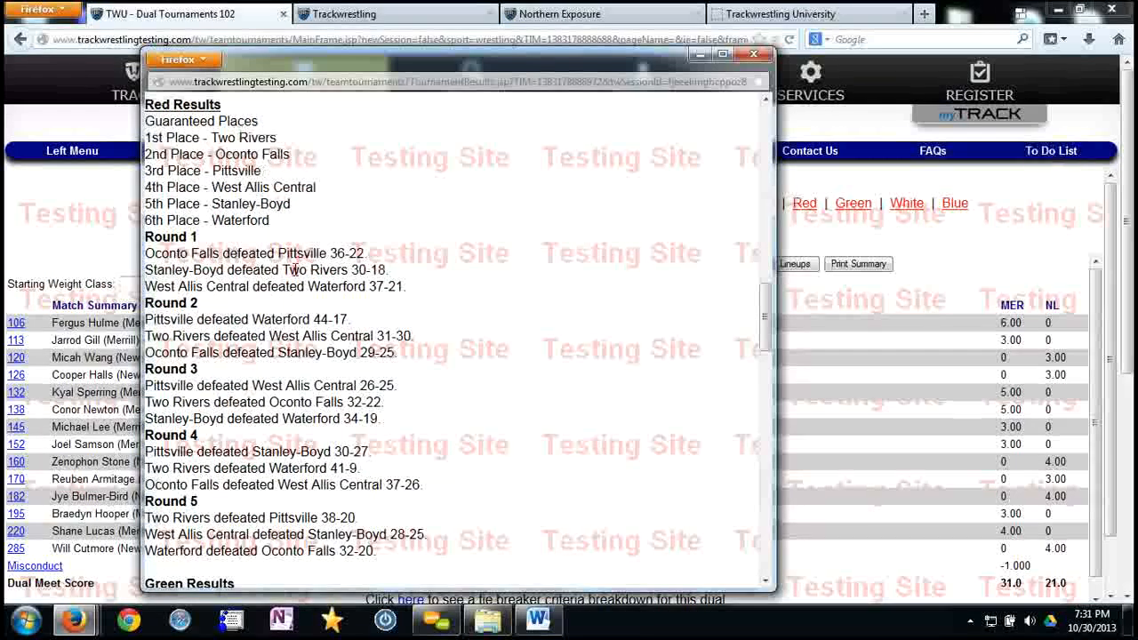
Check the Green placings in the Tournament Results, close that report, and bring up the printable Results by Team for Grizzlies
scroll(299, 285, "down", 4)
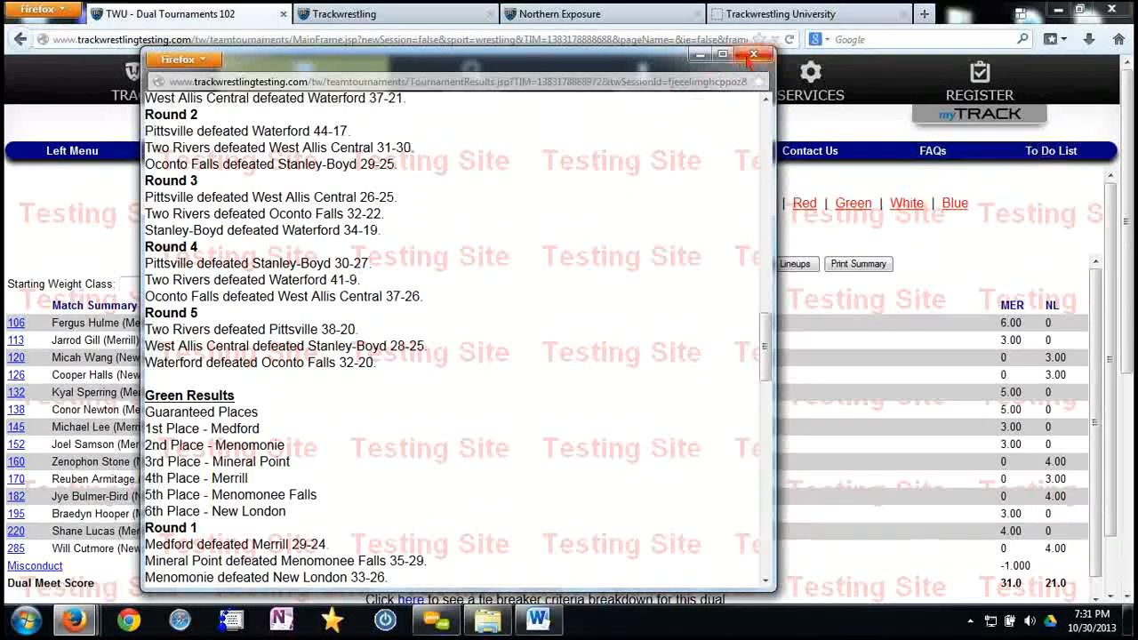
left_click(753, 55)
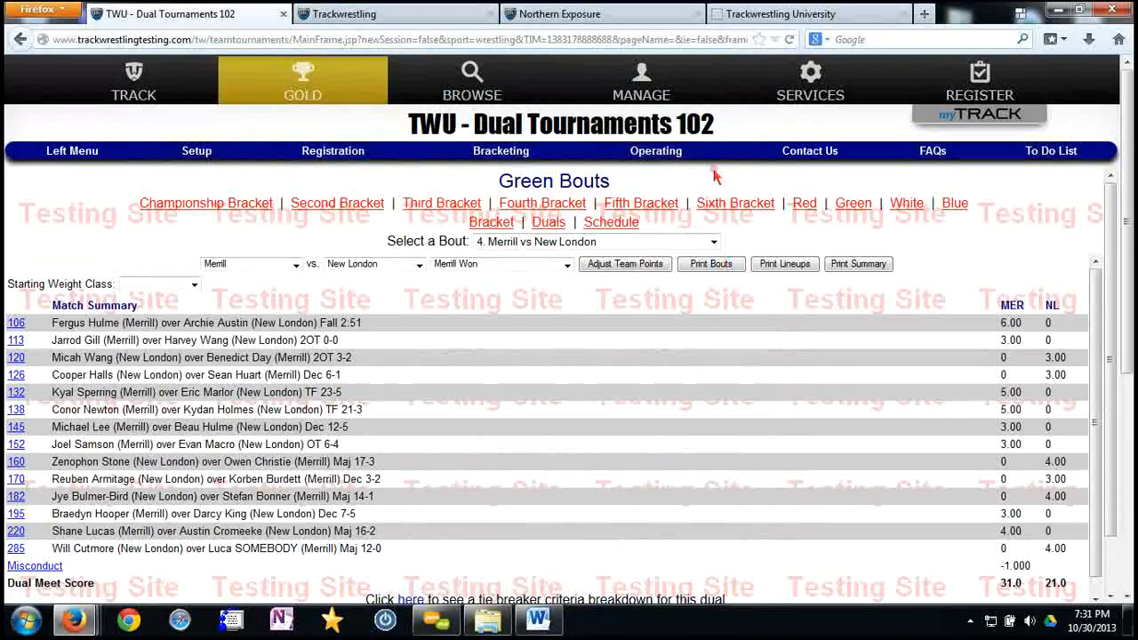
left_click(667, 154)
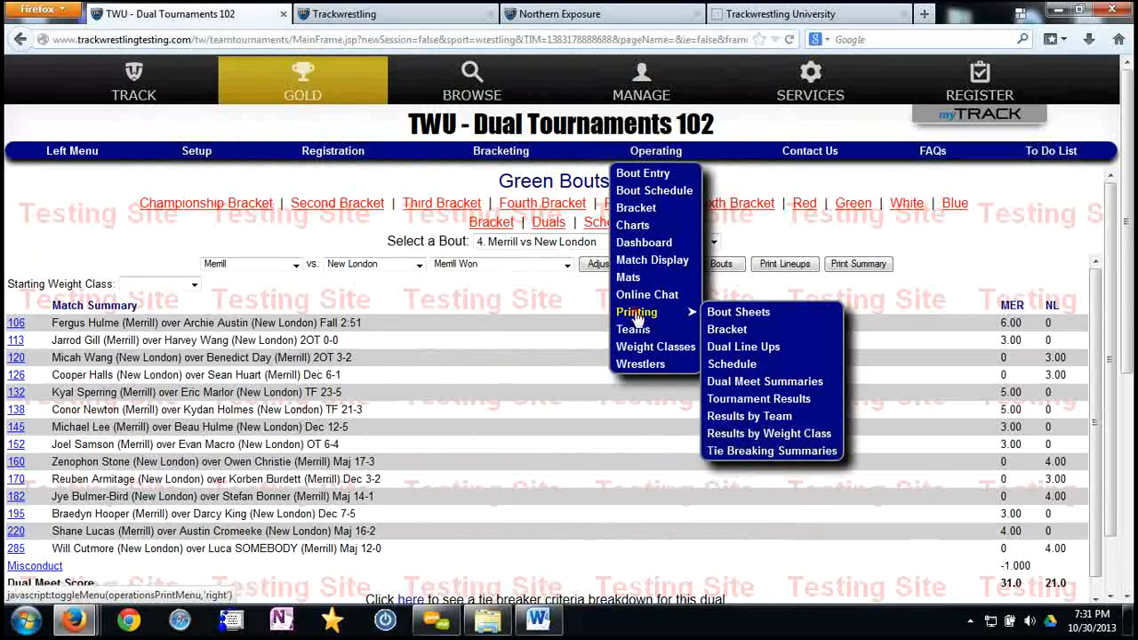
left_click(739, 416)
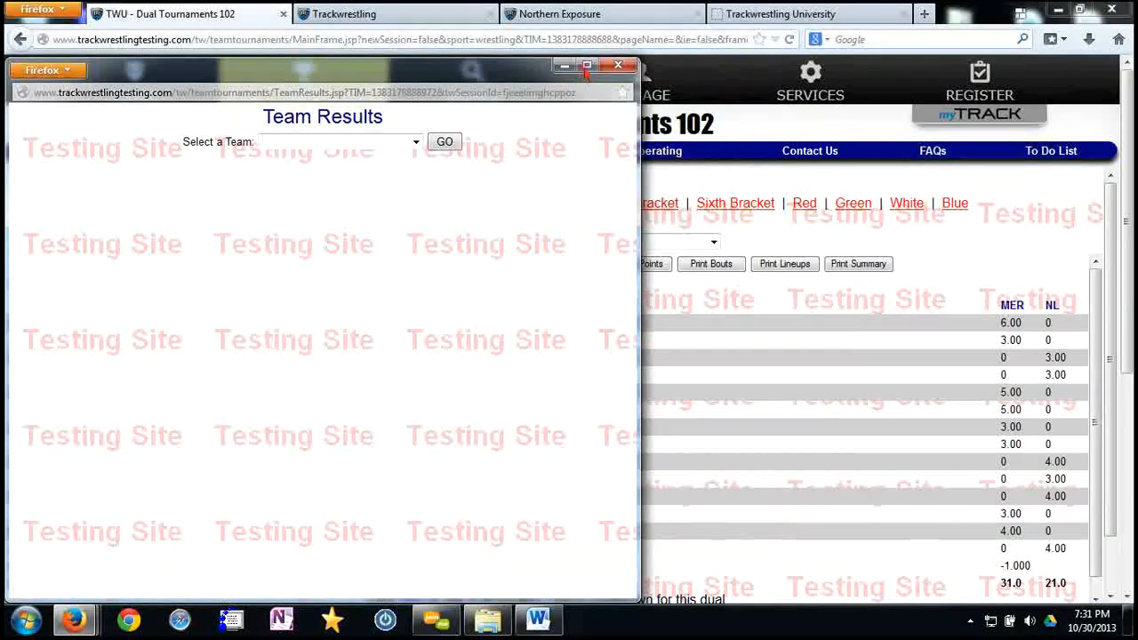
left_click_drag(584, 78, 711, 85)
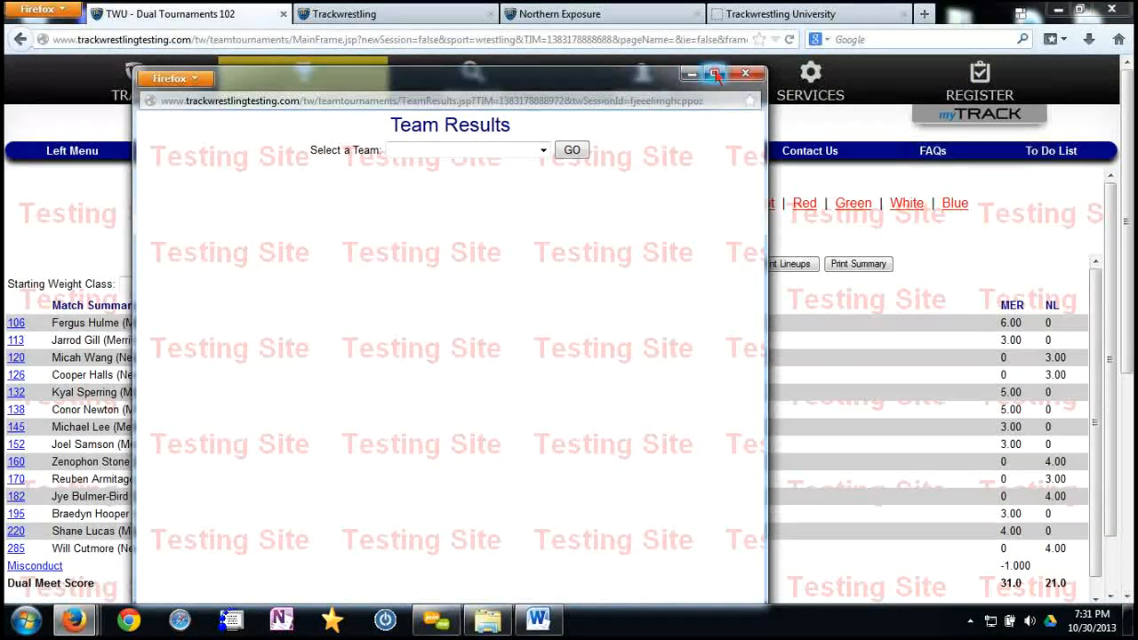
left_click(714, 72)
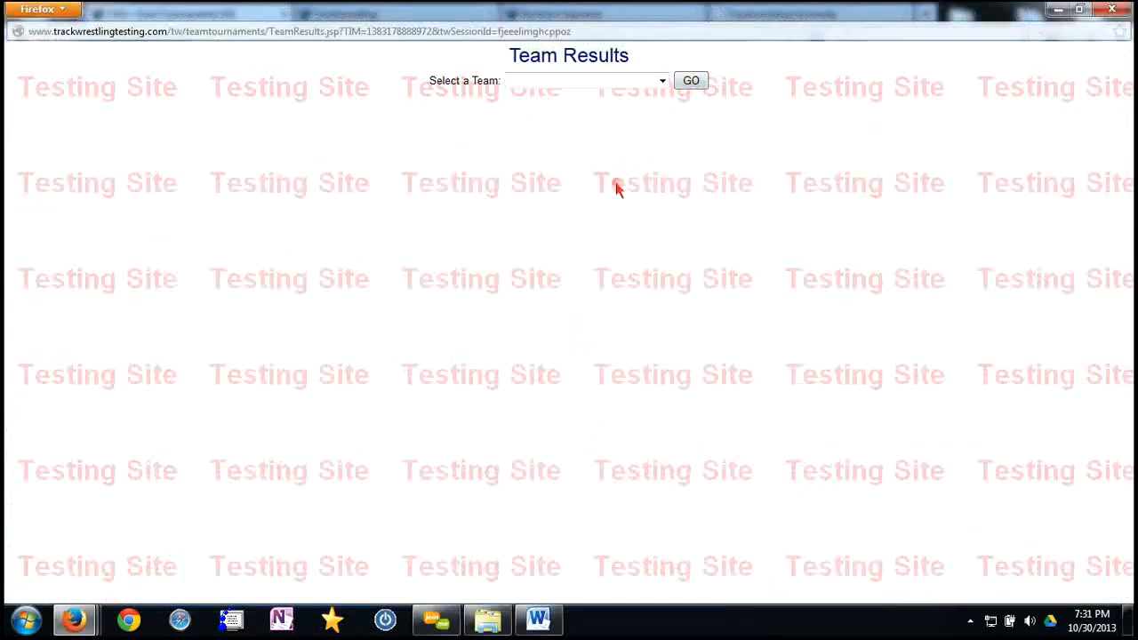
left_click(638, 83)
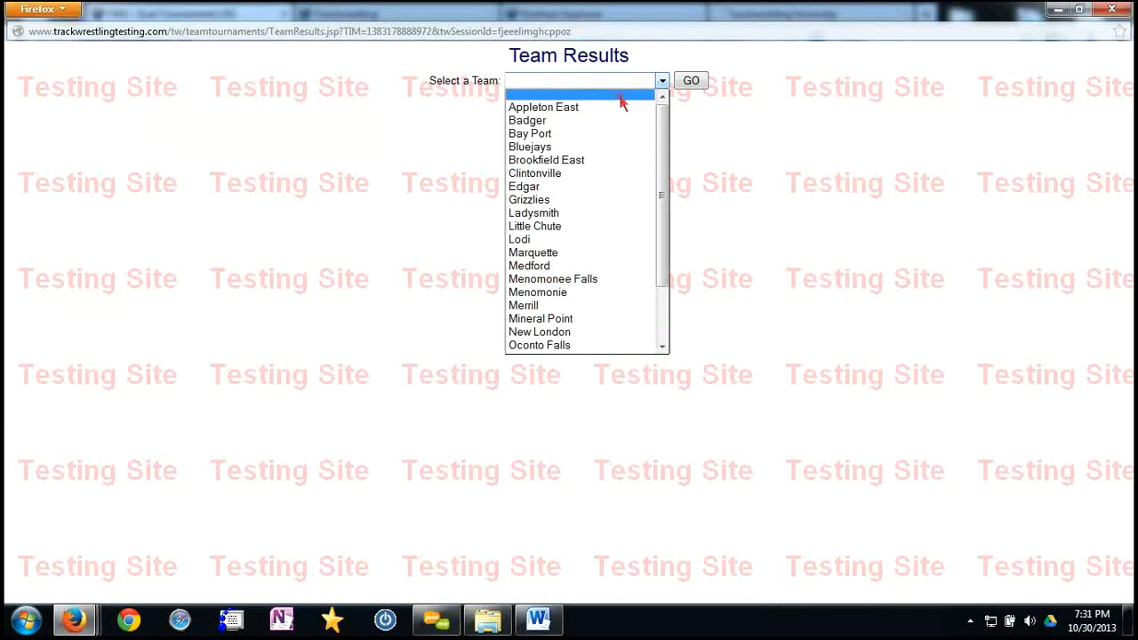
left_click(560, 201)
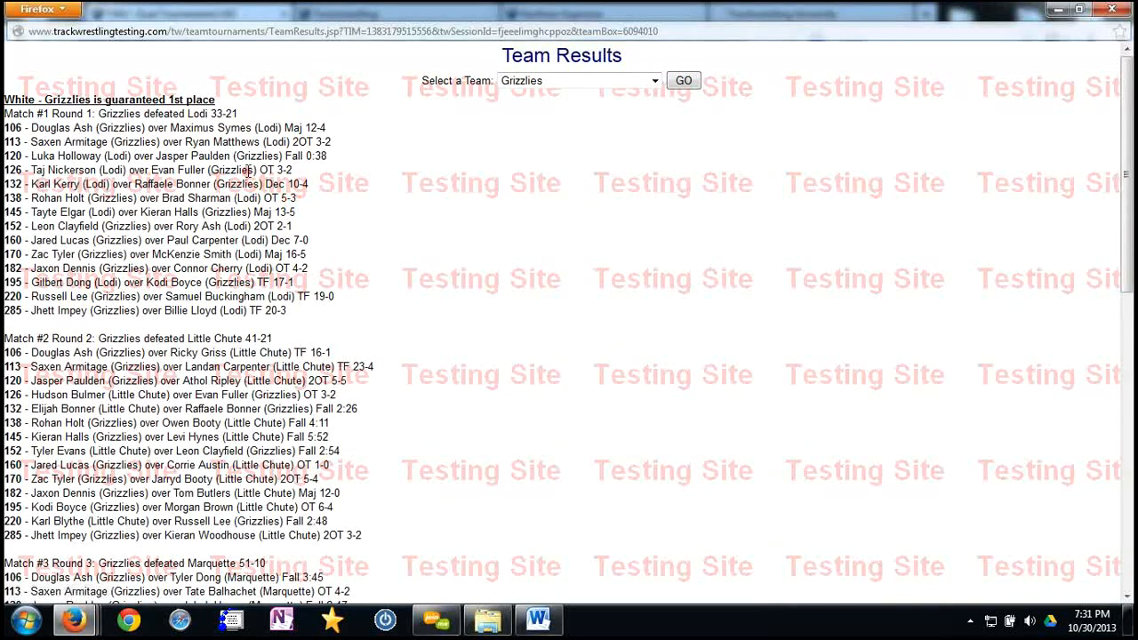
Review the Grizzlies' individual match results round by round and close the Team Results report
left_click_drag(292, 16, 380, 44)
left_click_drag(715, 213, 892, 214)
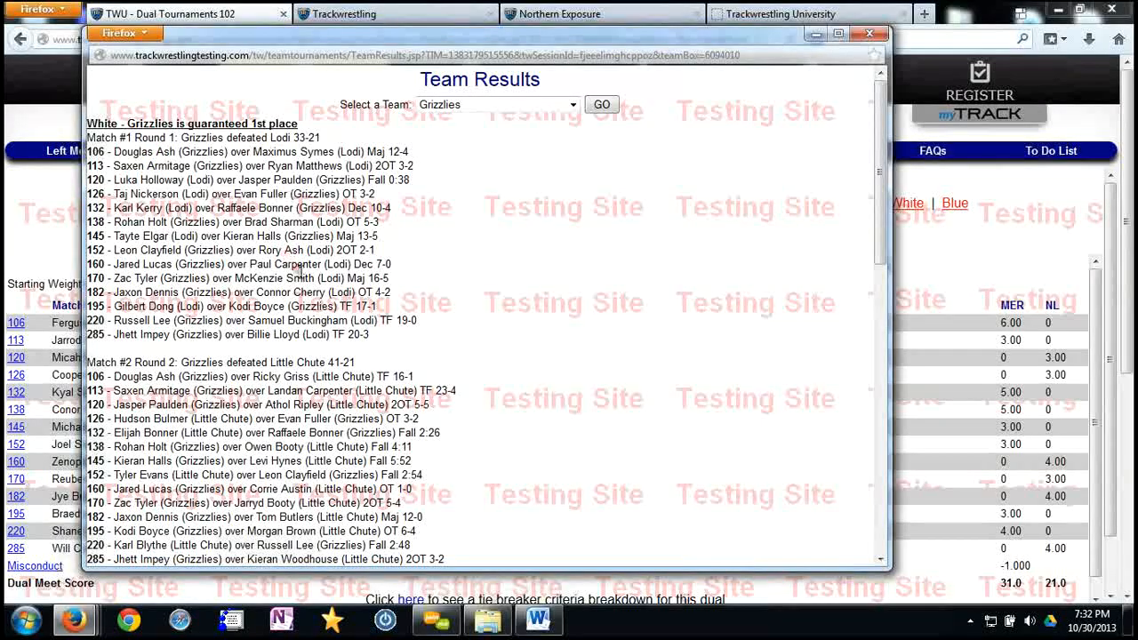
scroll(326, 284, "down", 1)
scroll(327, 283, "down", 10)
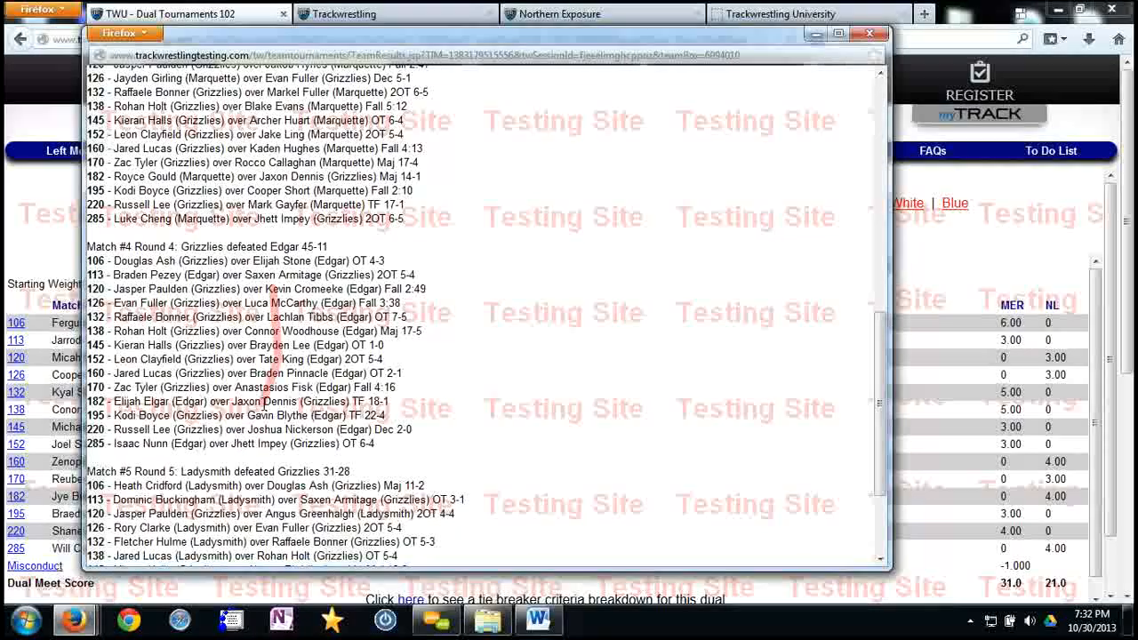
left_click(869, 34)
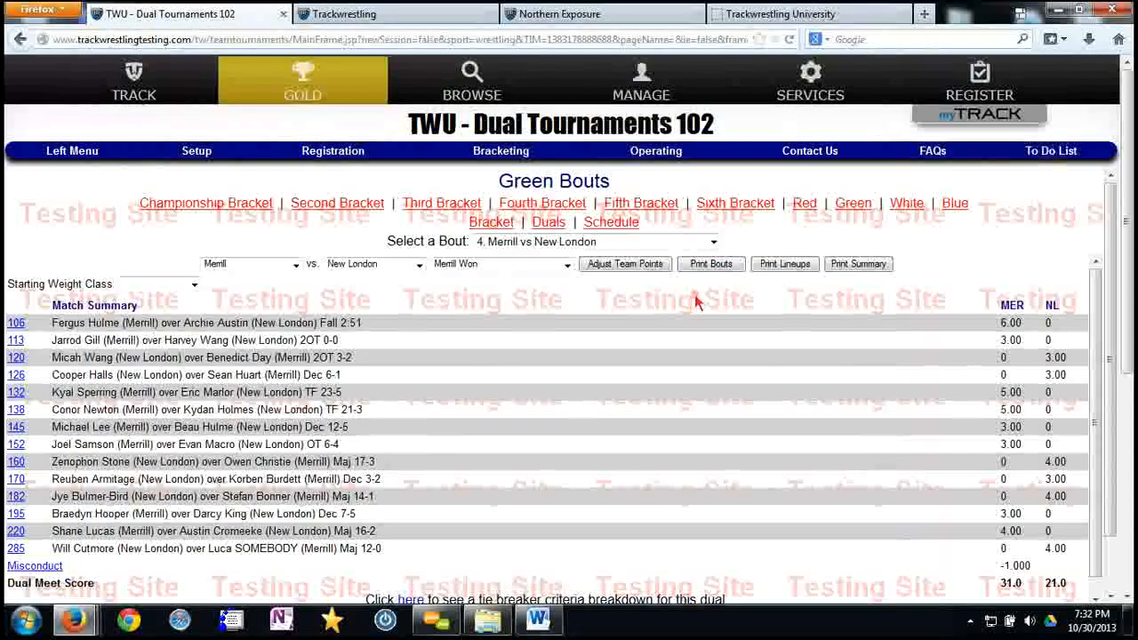
Open the printable Results by Weight Class for 145 and look through the wrestlers' records and matches
left_click(669, 153)
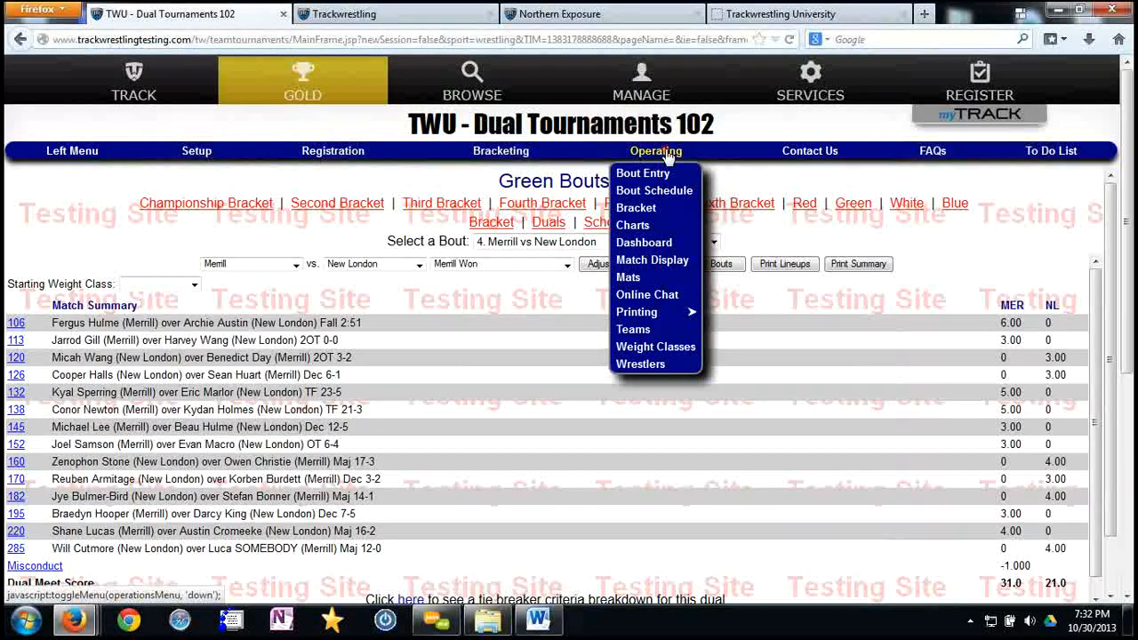
left_click(637, 315)
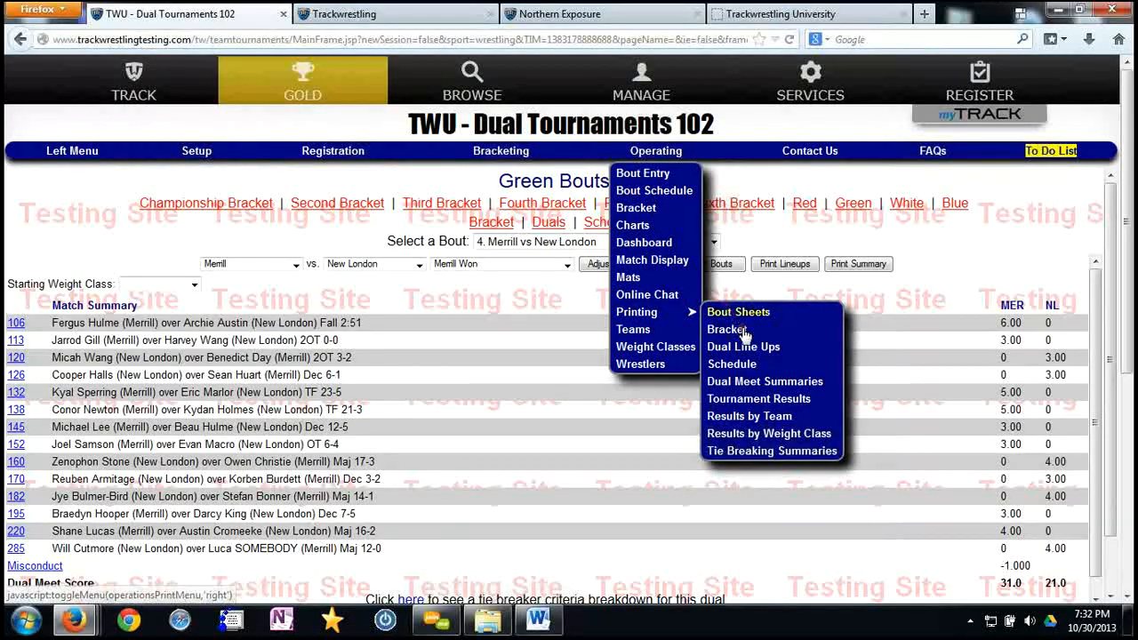
left_click(749, 434)
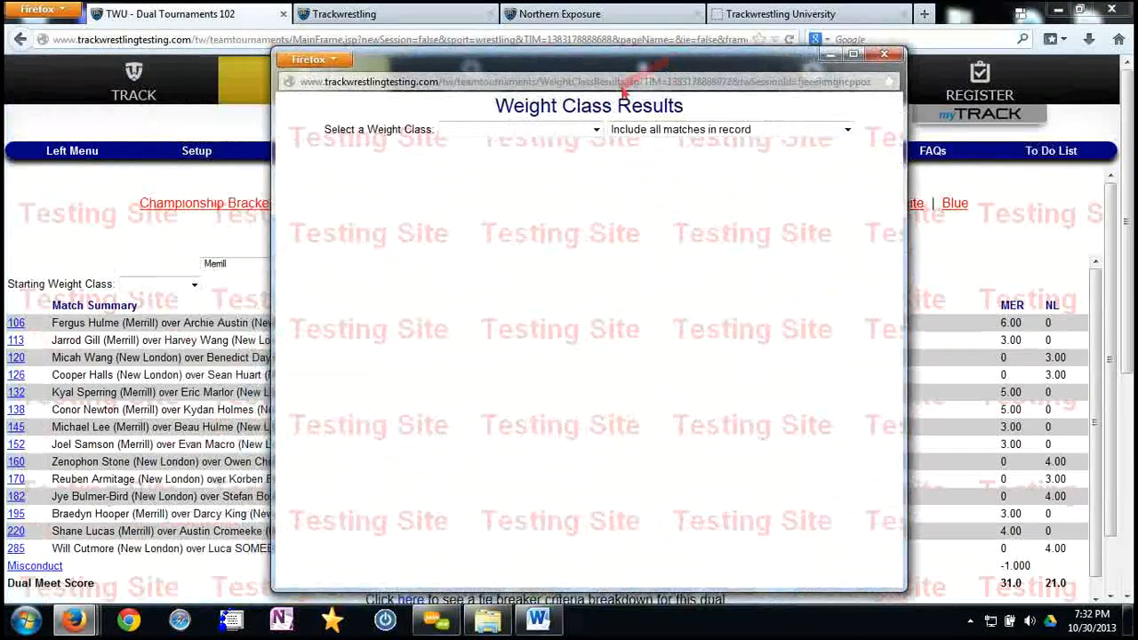
left_click(596, 130)
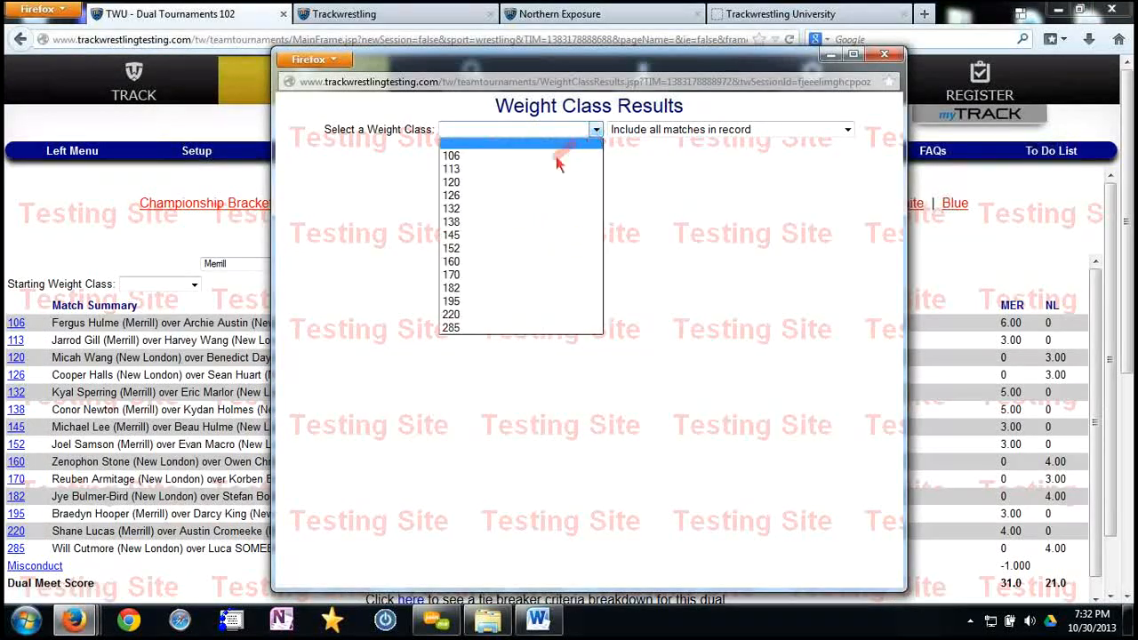
left_click(495, 226)
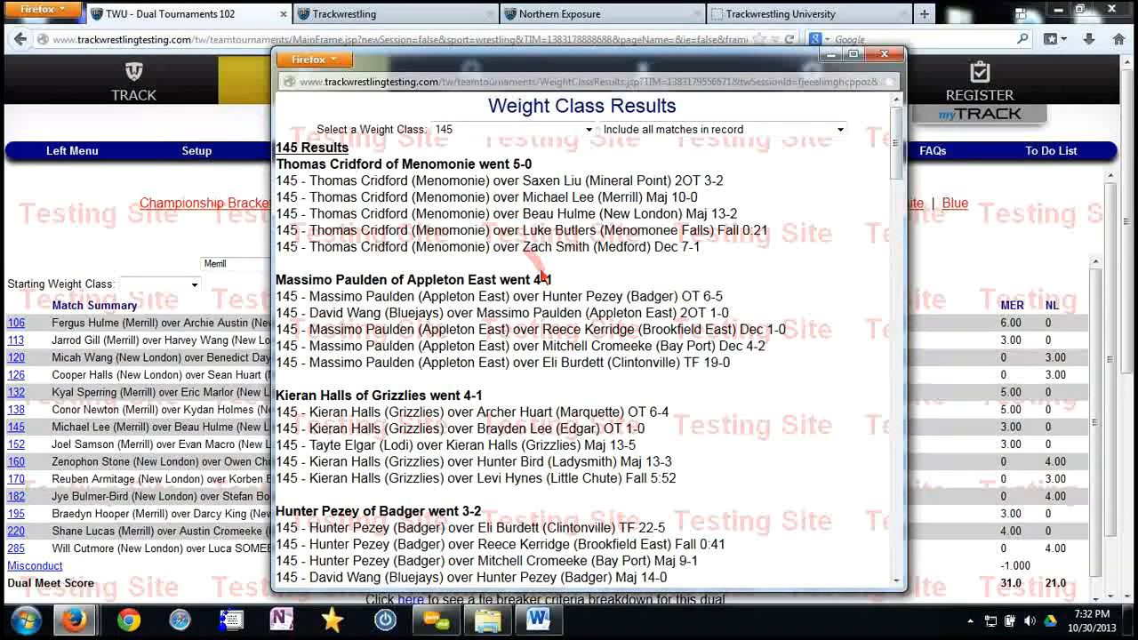
scroll(562, 316, "down", 2)
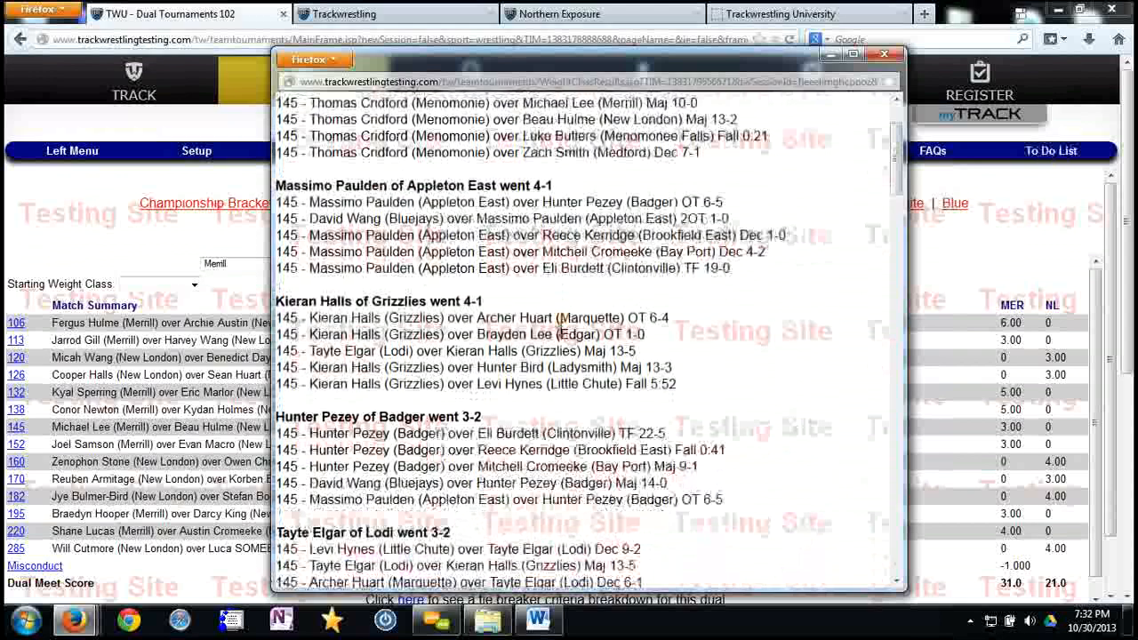
scroll(561, 334, "down", 5)
scroll(561, 330, "up", 6)
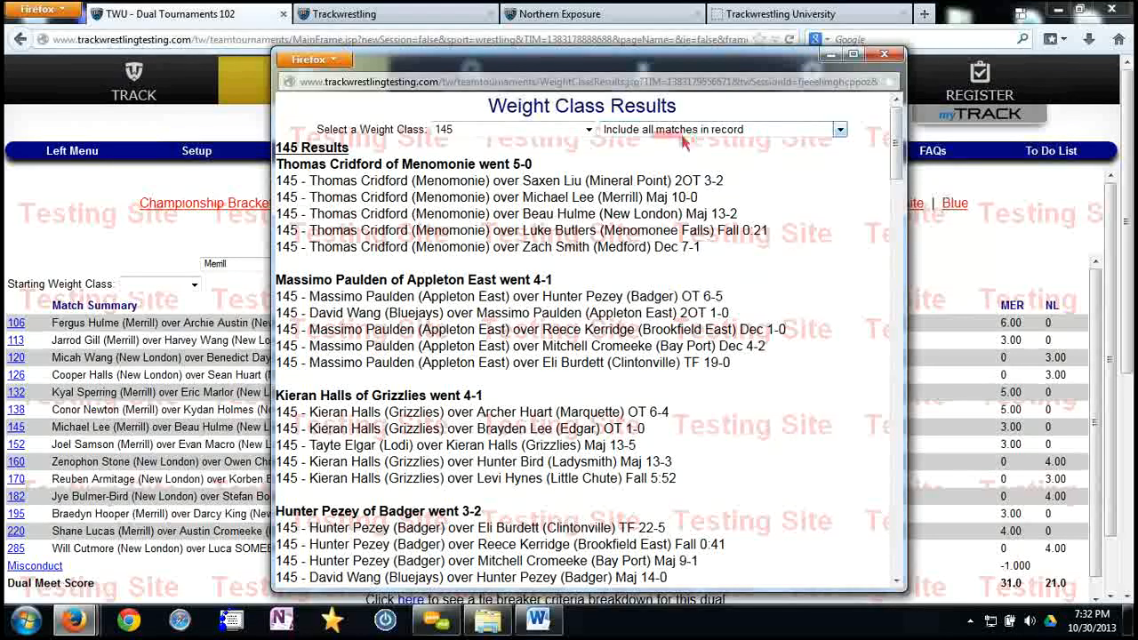
Set the 145 results to include ONLY this weight class in the record, review them and close the report
left_click(724, 133)
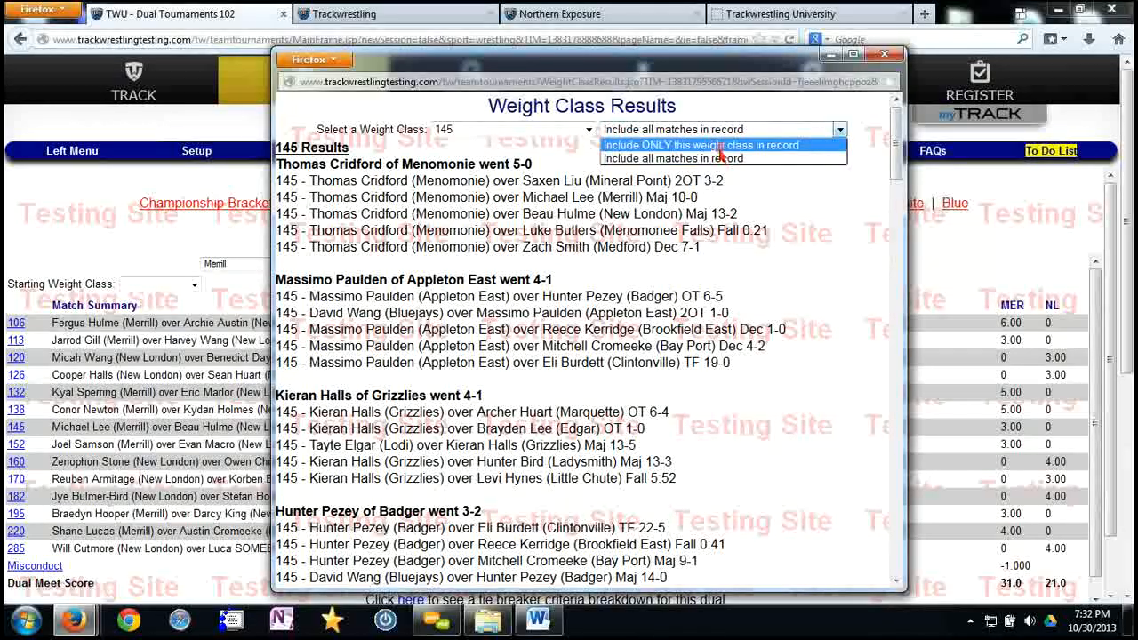
left_click(723, 147)
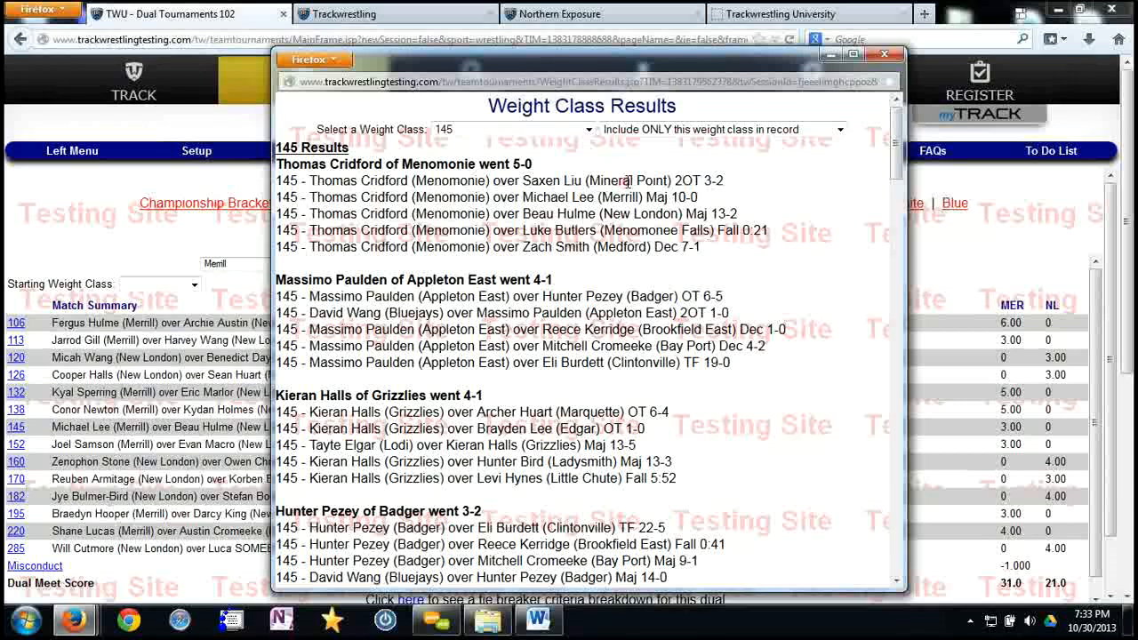
scroll(569, 276, "down", 5)
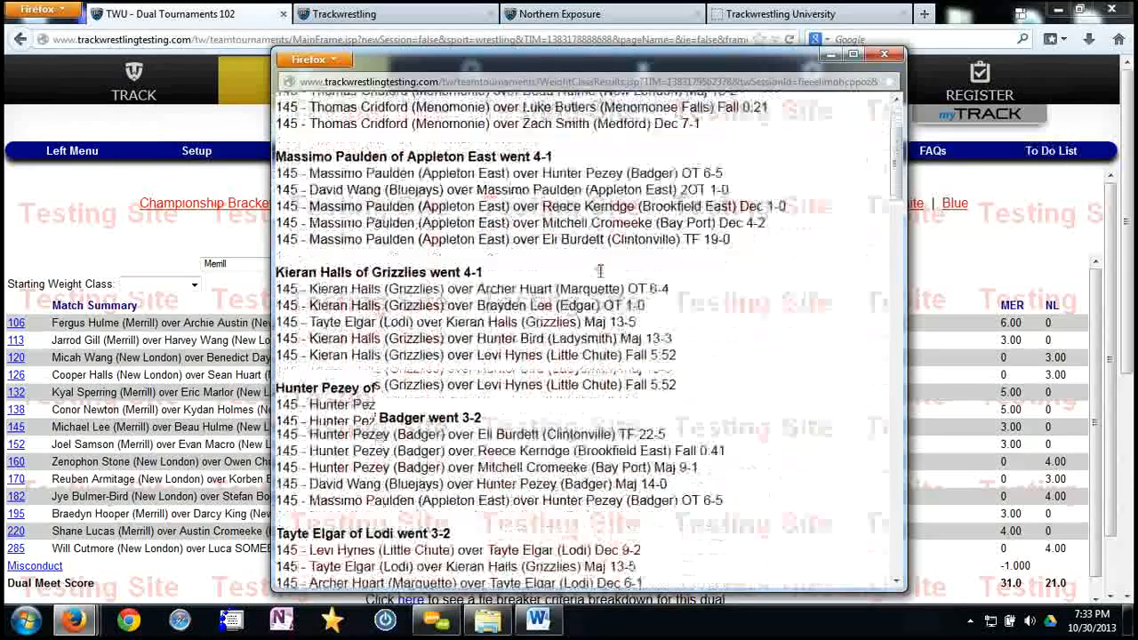
scroll(592, 300, "up", 5)
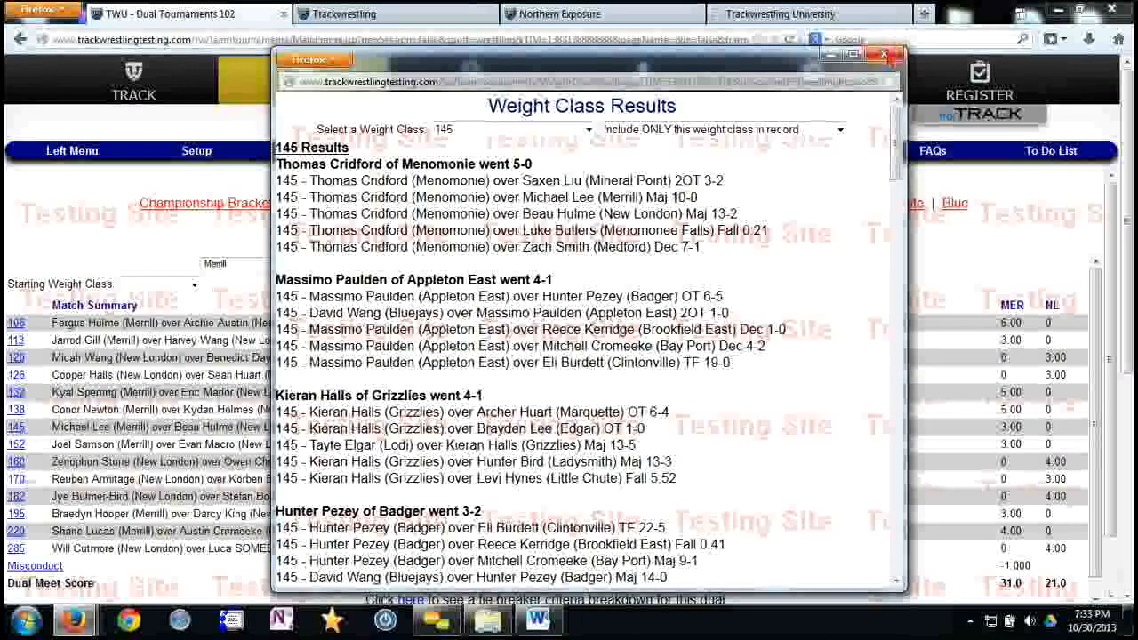
left_click(885, 54)
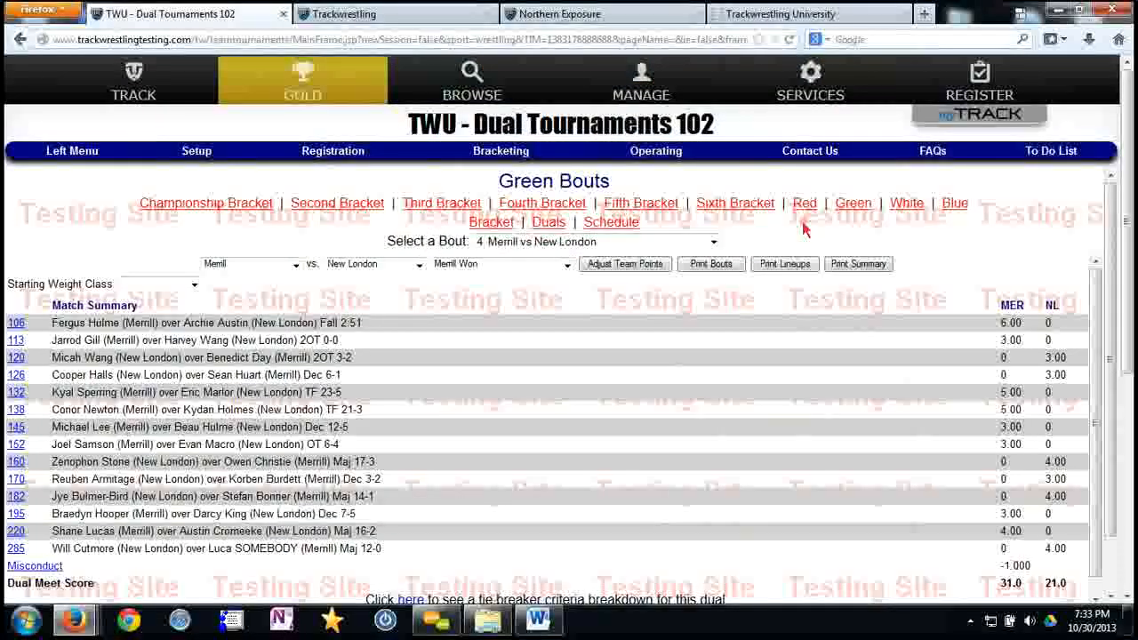
Generate the Tie Breaking Summary for Blue bout 5, Badger vs Appleton East
left_click(674, 158)
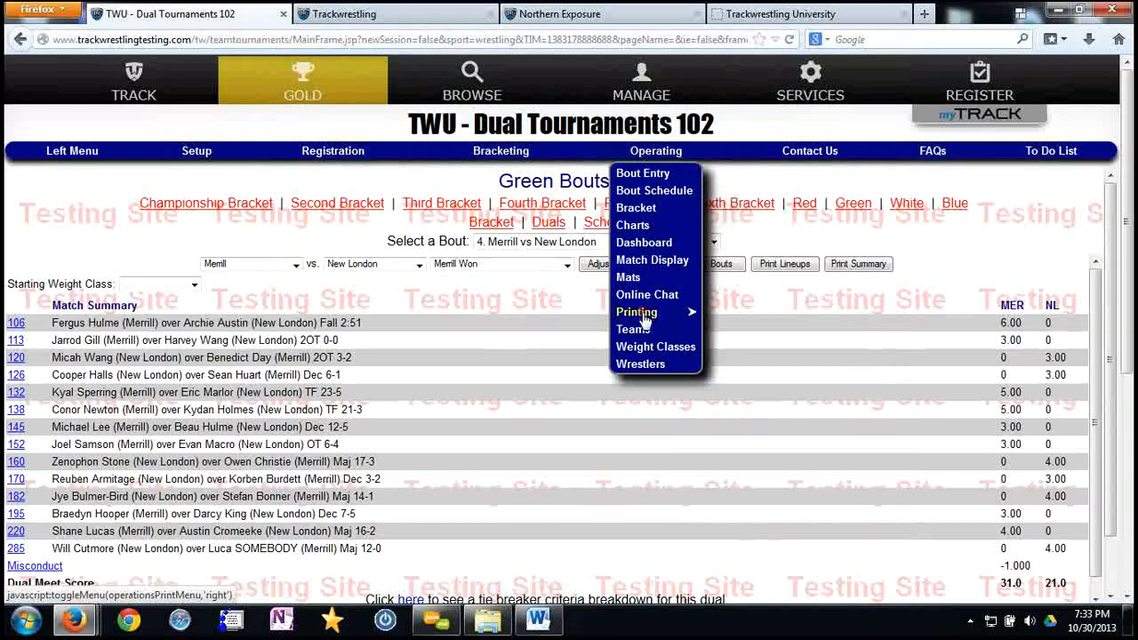
mouse_move(645, 320)
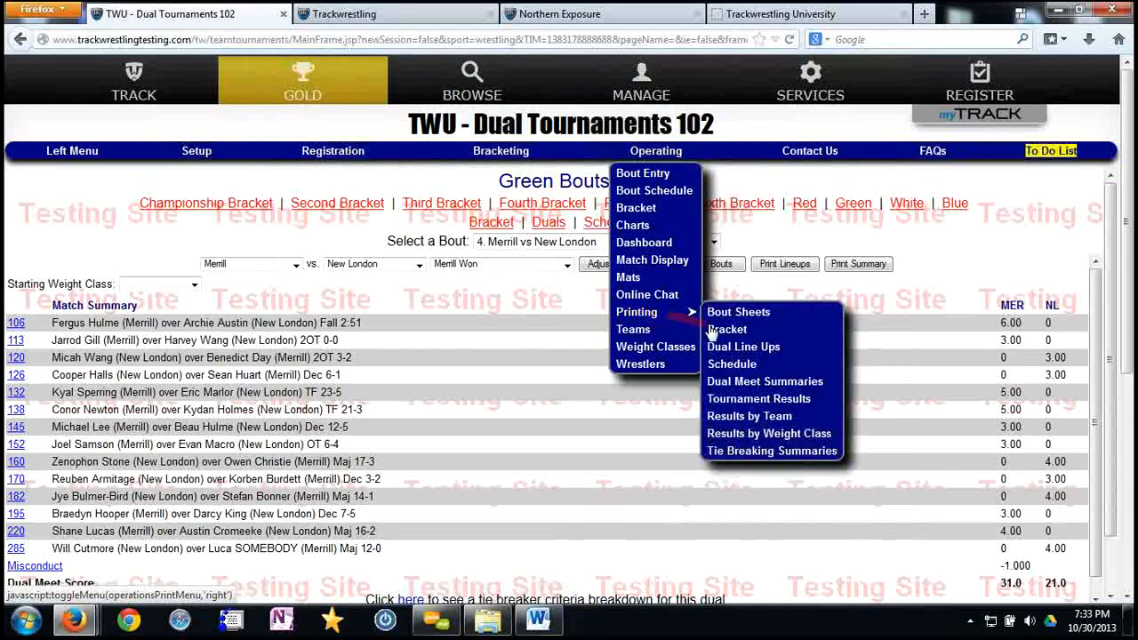
left_click(752, 453)
left_click_drag(358, 68, 512, 68)
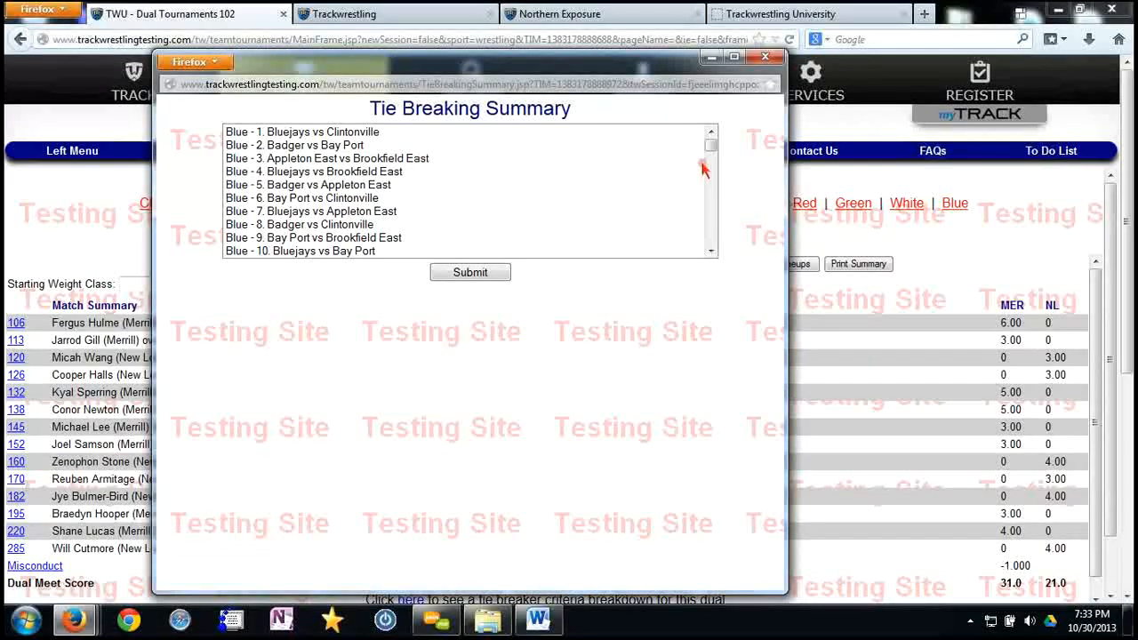
mouse_move(710, 152)
left_mouse_down()
mouse_move(711, 168)
mouse_move(711, 147)
left_mouse_up()
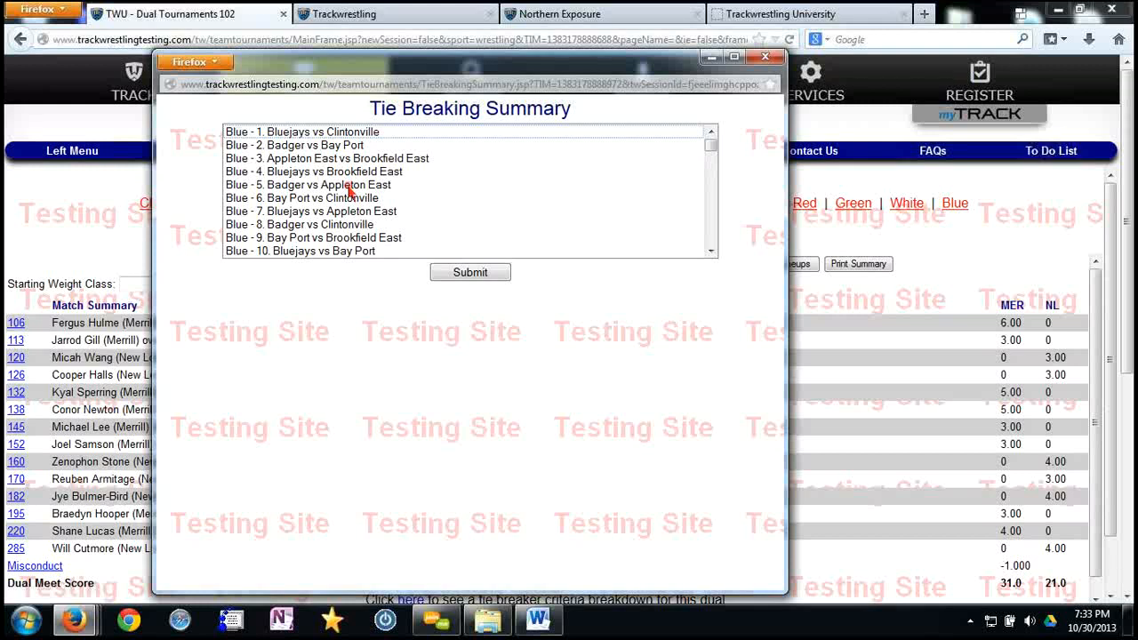
left_click(342, 186)
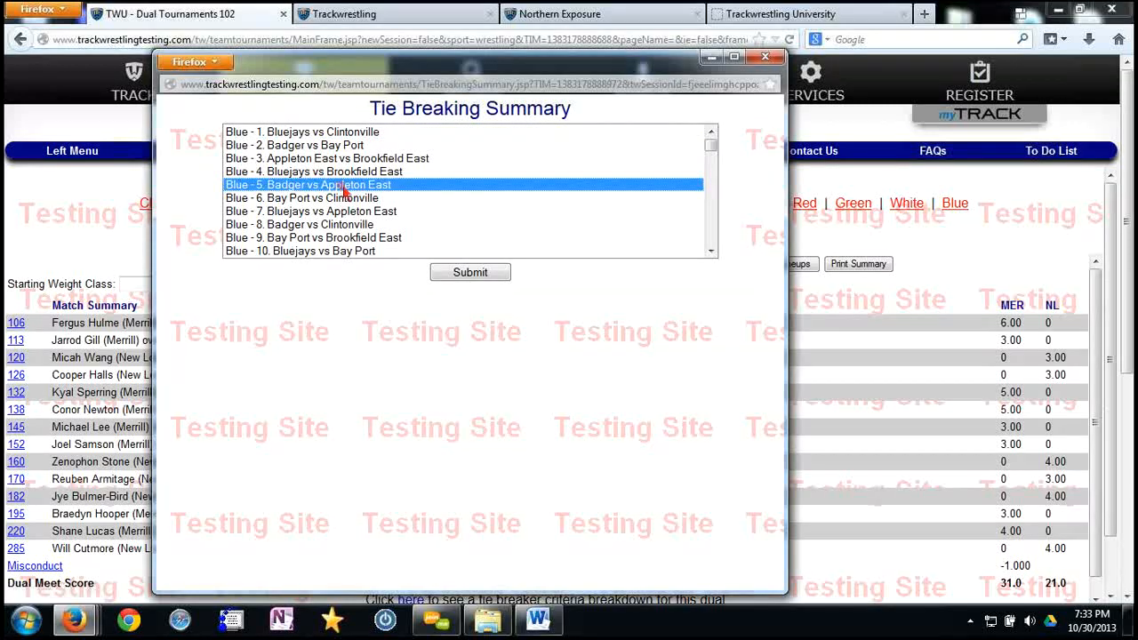
left_click(458, 277)
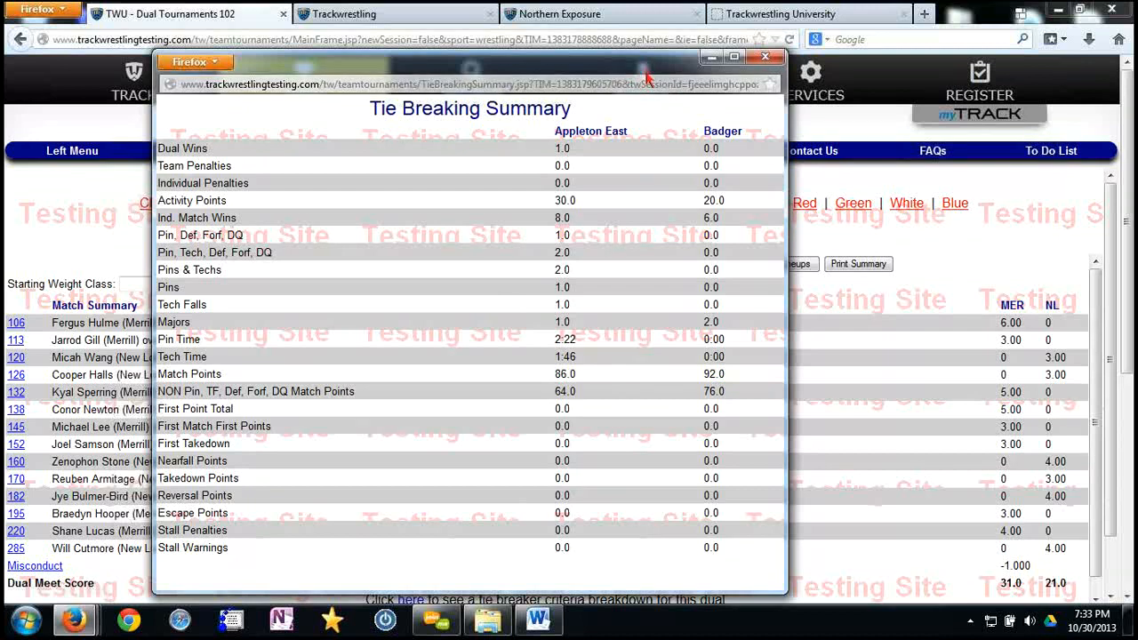
Put the summary window away and open the tie breaker criteria setup for dual meets
left_click(713, 59)
left_click(196, 151)
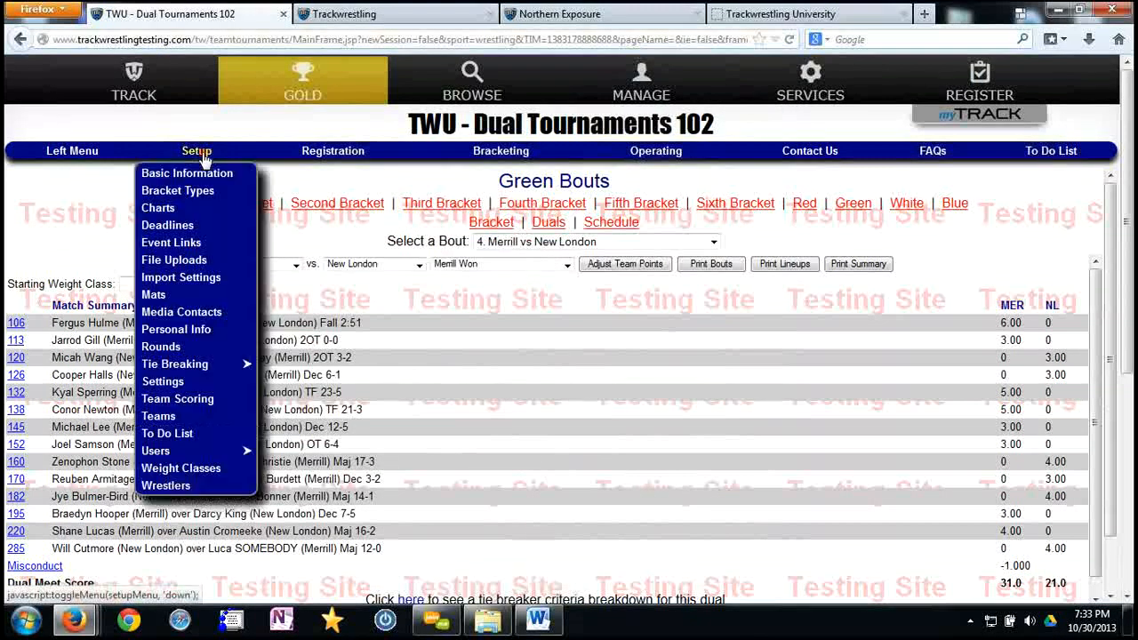
left_click(201, 375)
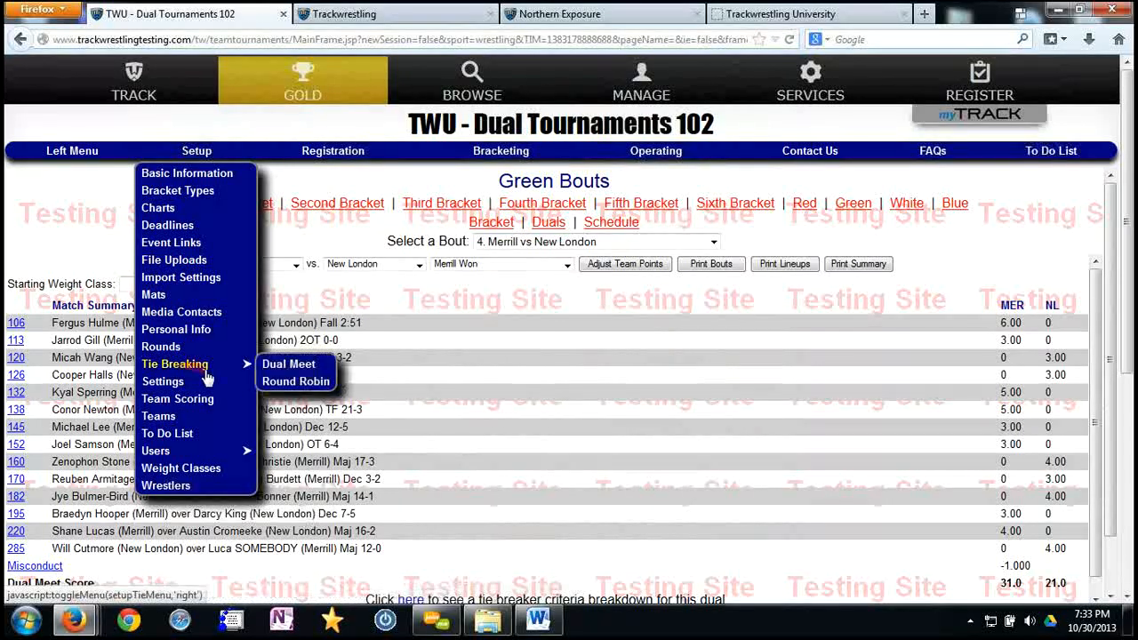
left_click(297, 366)
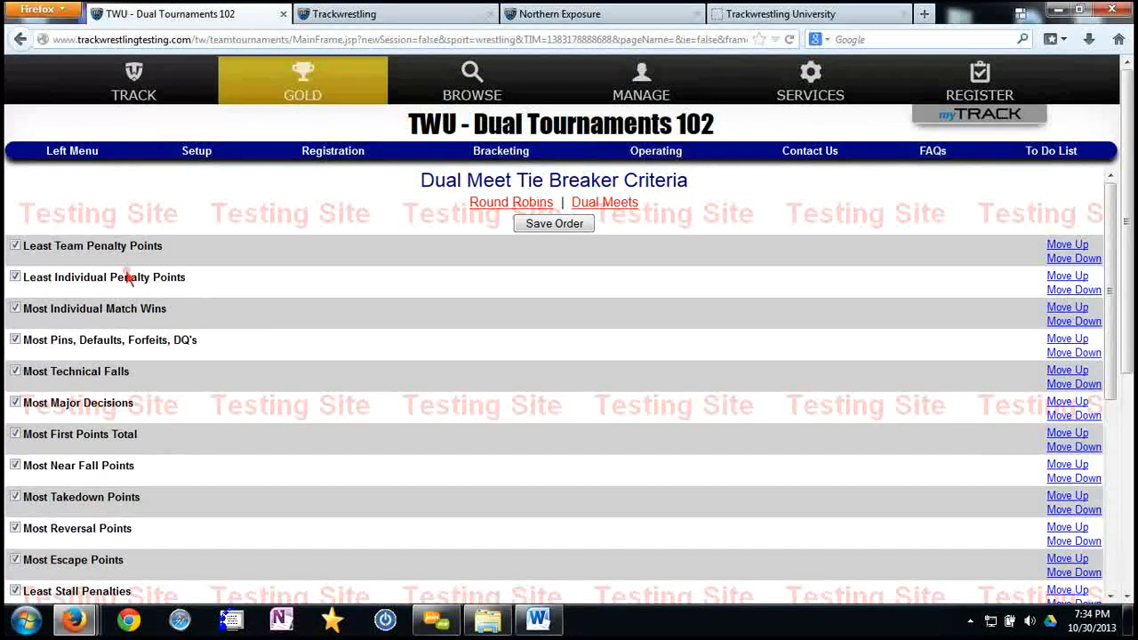
Try excluding Least Team Penalty Points and Least Individual Penalty Points from the tie breaker criteria, and include both again
left_click(15, 245)
left_click(15, 277)
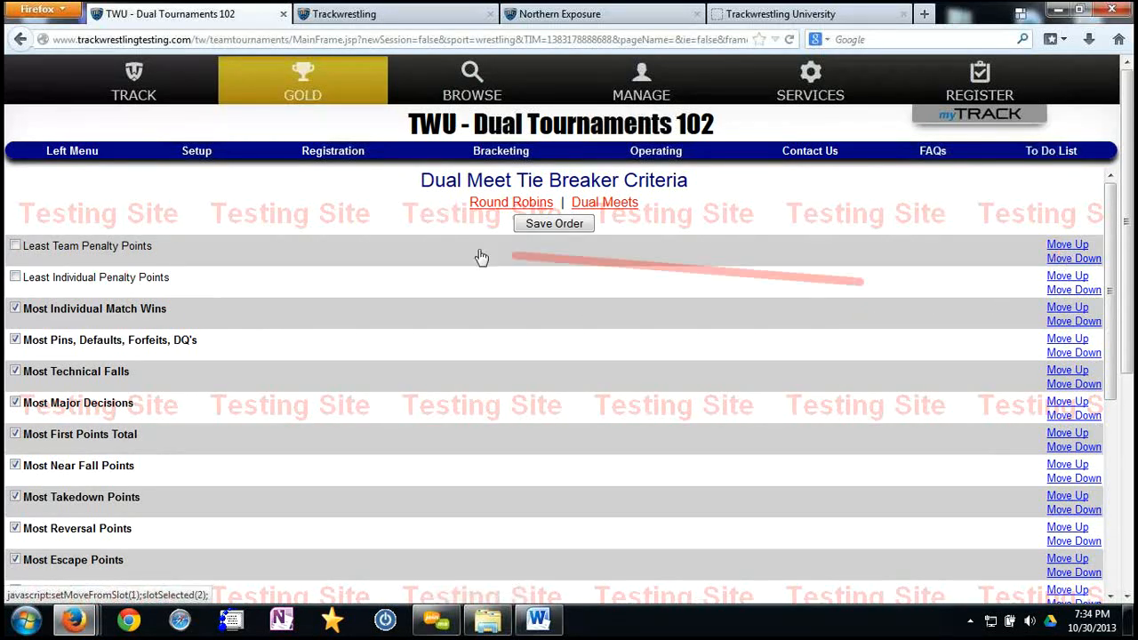
left_click(15, 246)
left_click(15, 277)
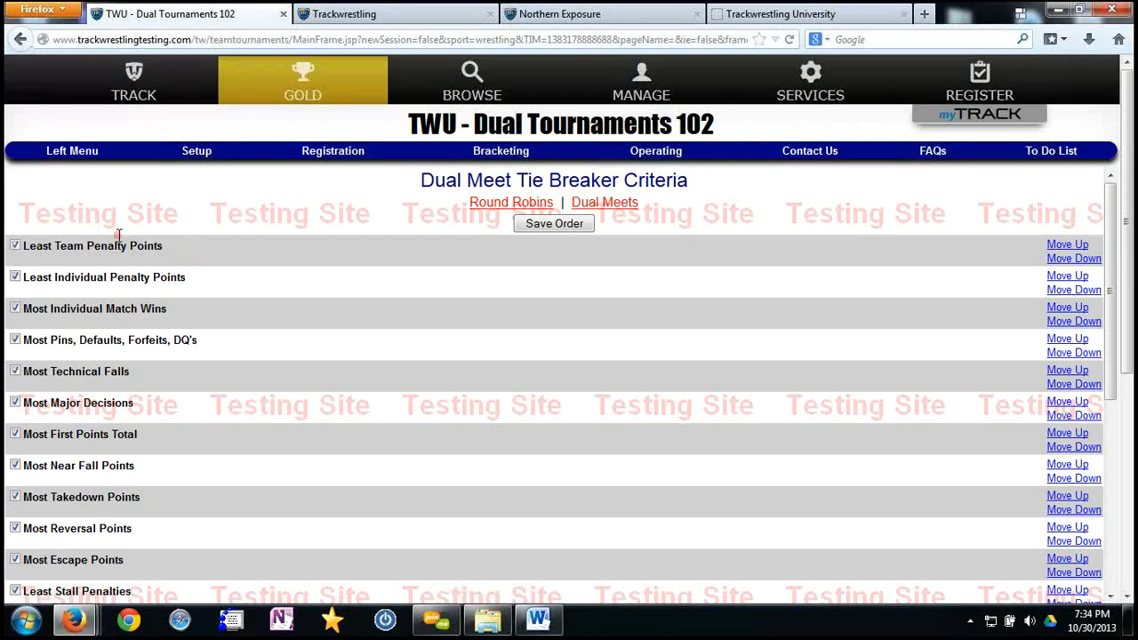
Look through the remaining dual meet tie breaker criteria, and reopen the Tie Breaking Summary dual list and close it
scroll(186, 450, "down", 3)
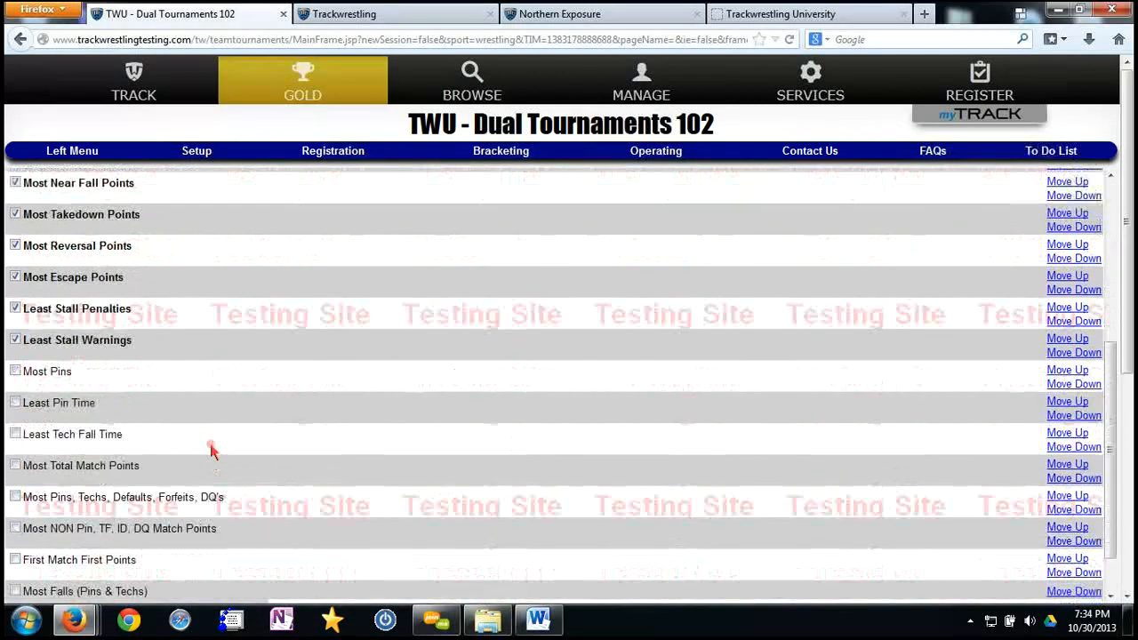
scroll(159, 438, "up", 1)
scroll(203, 436, "up", 2)
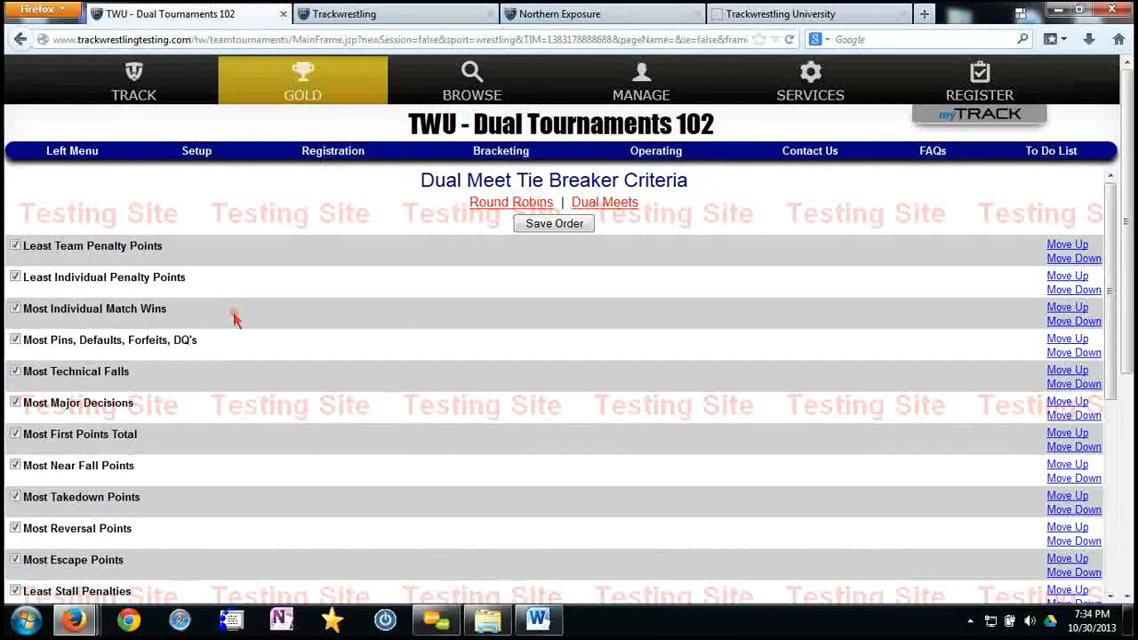
left_click(663, 160)
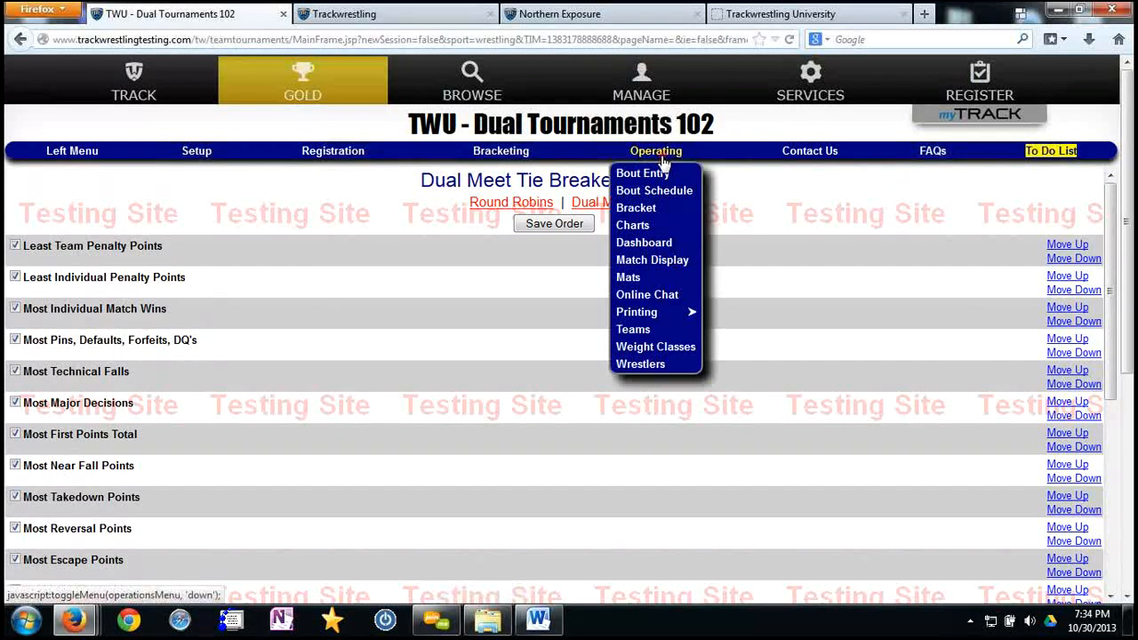
left_click(647, 316)
left_click(756, 453)
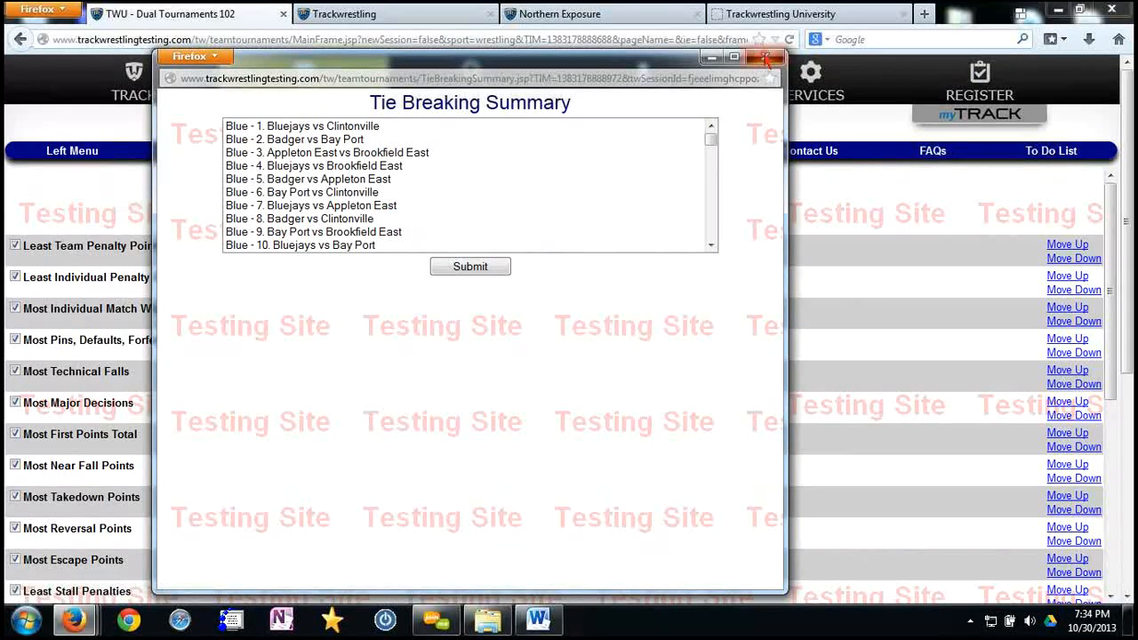
left_click(764, 56)
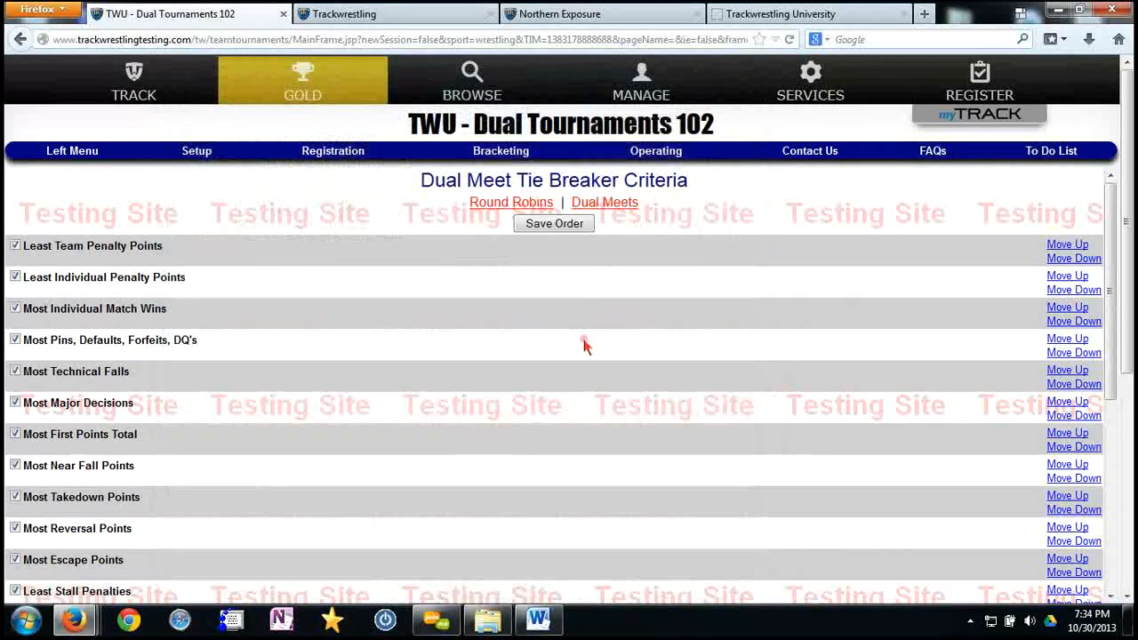